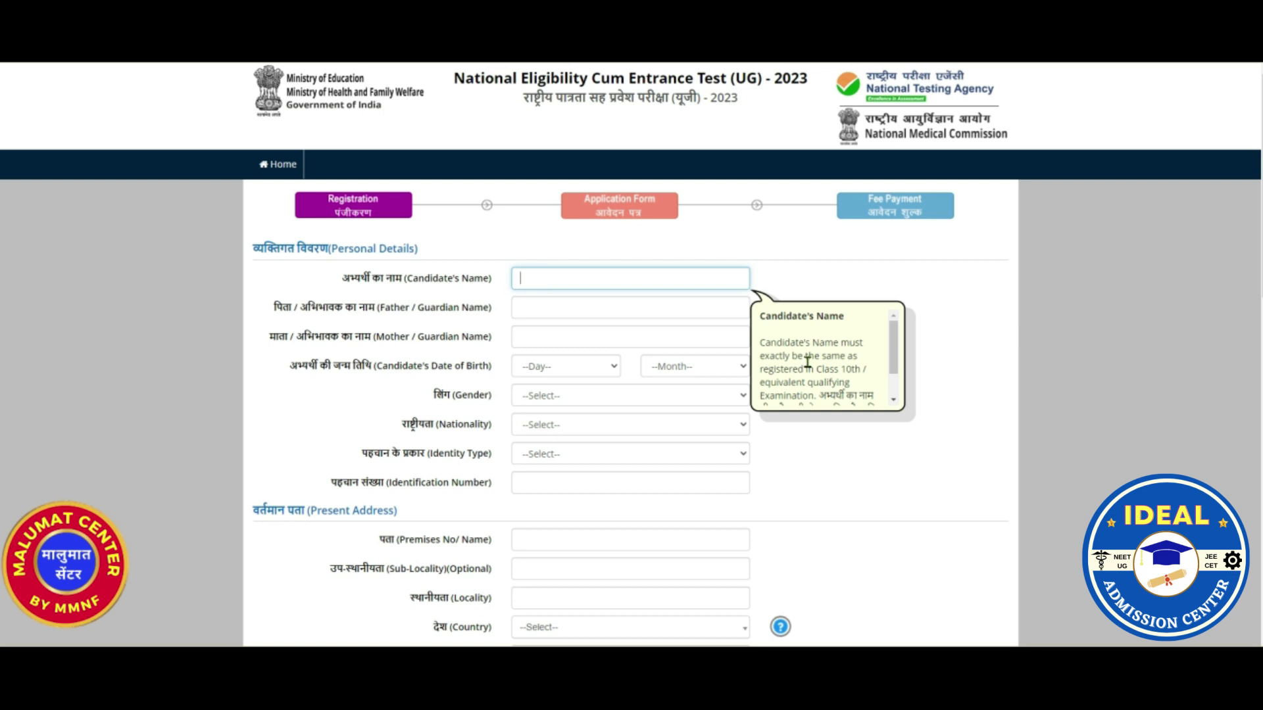
- Examine the guidance for the candidate's and parents' names and the day, month and year choices for the date of birth
scroll(808, 362, down, 2)
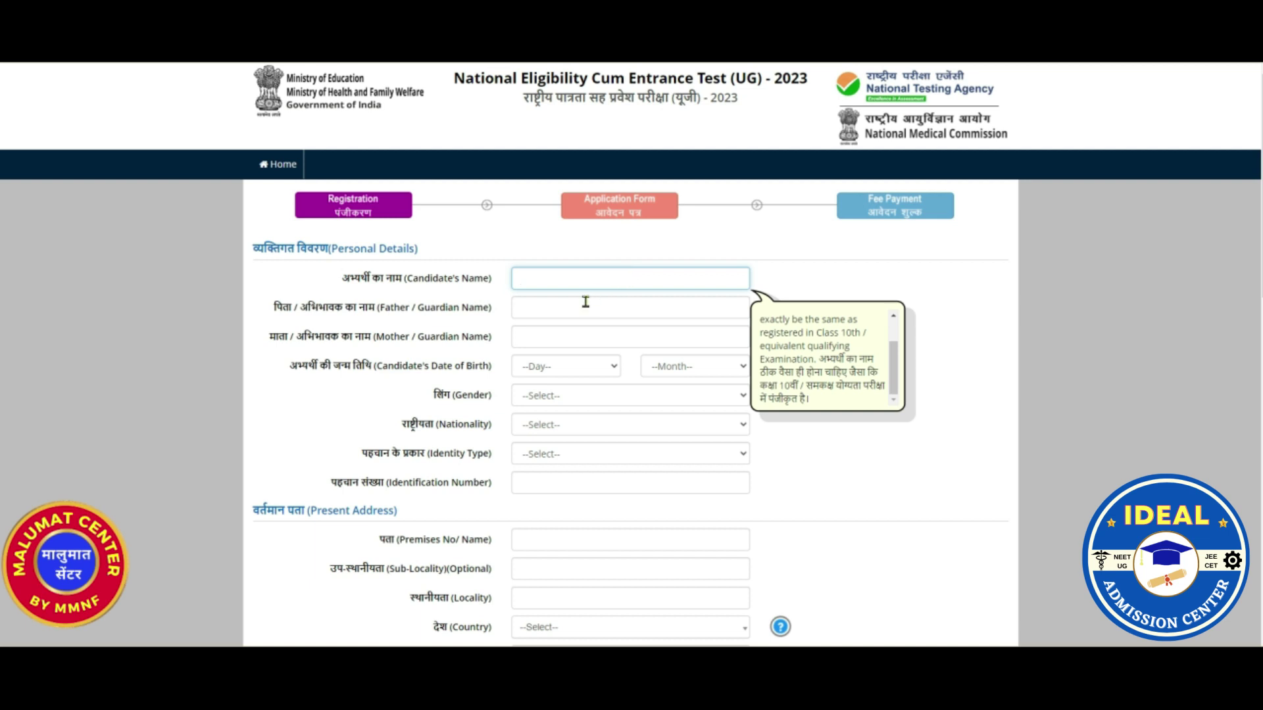
click(521, 309)
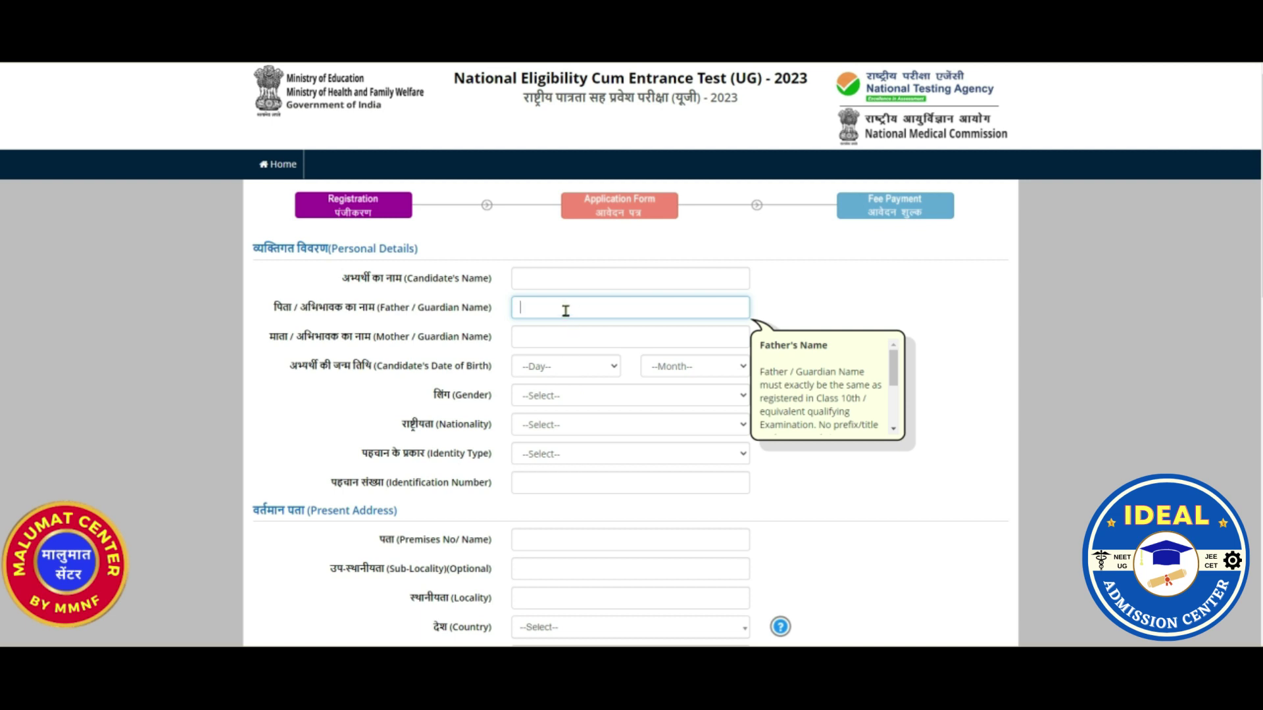
click(541, 337)
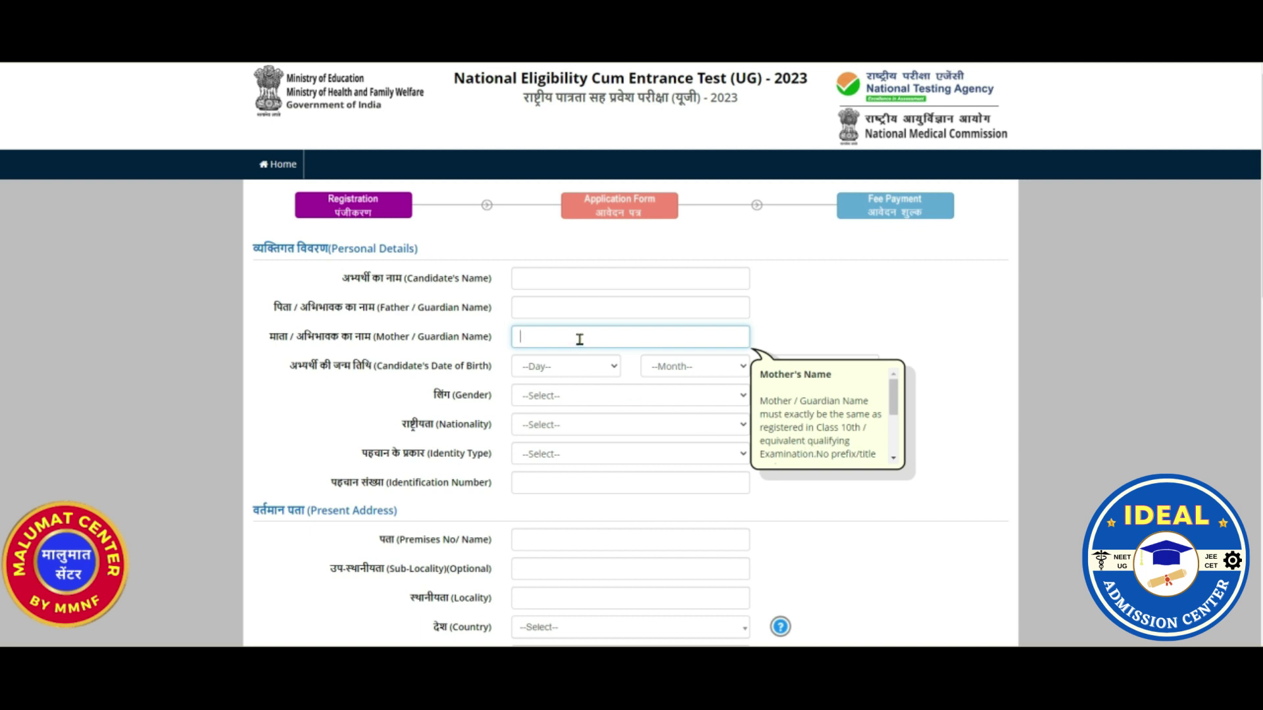
click(589, 371)
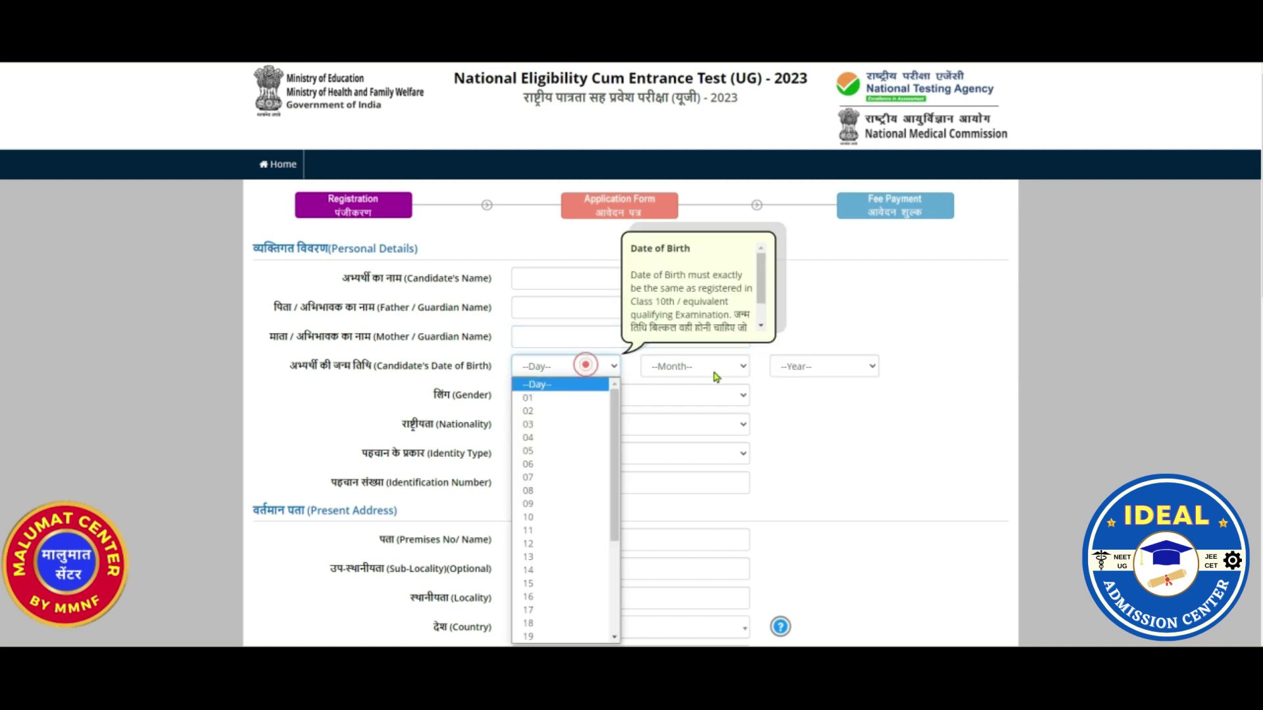
click(699, 367)
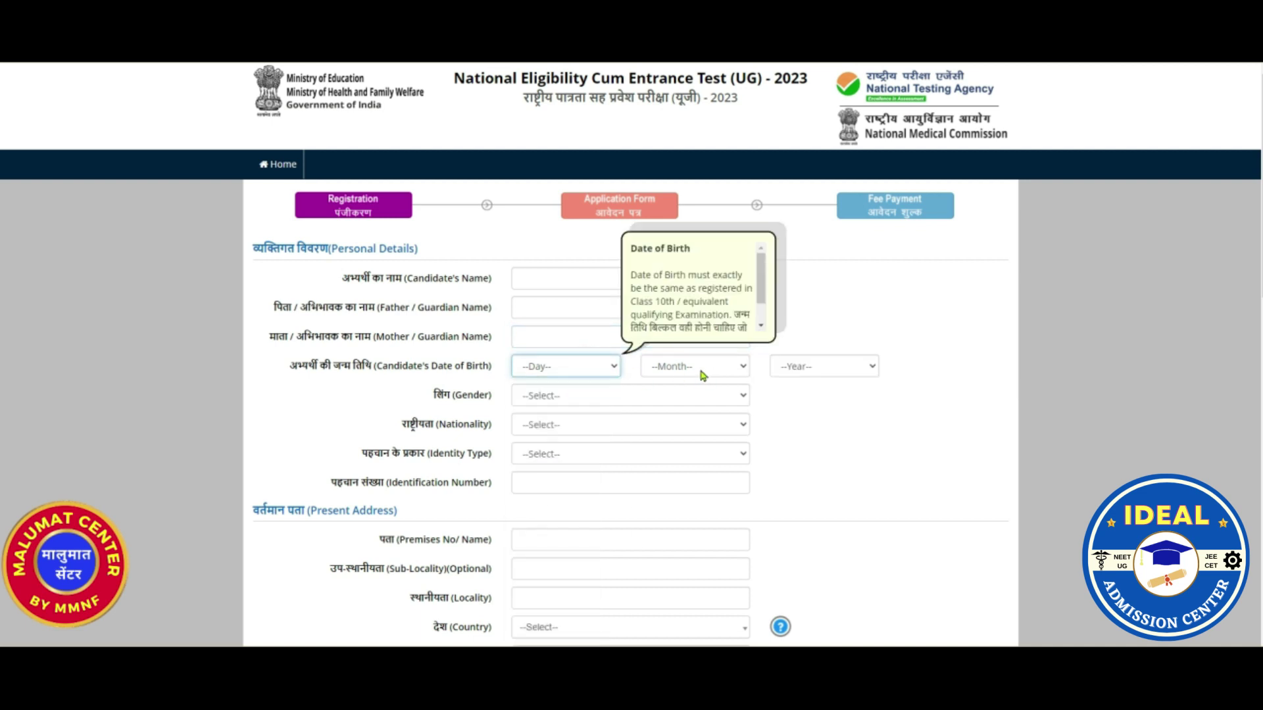
click(698, 367)
click(835, 366)
click(836, 365)
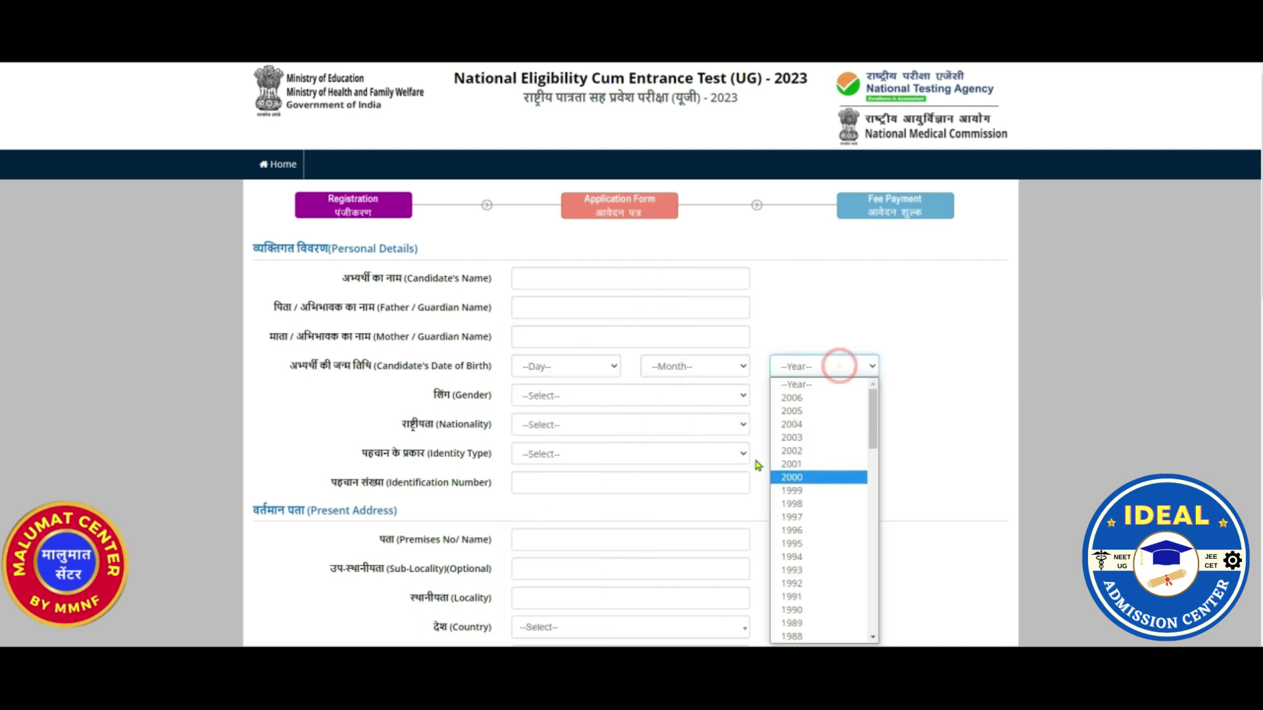
- Examine the available options for gender and nationality, including the nationality guidance, without choosing any
click(587, 398)
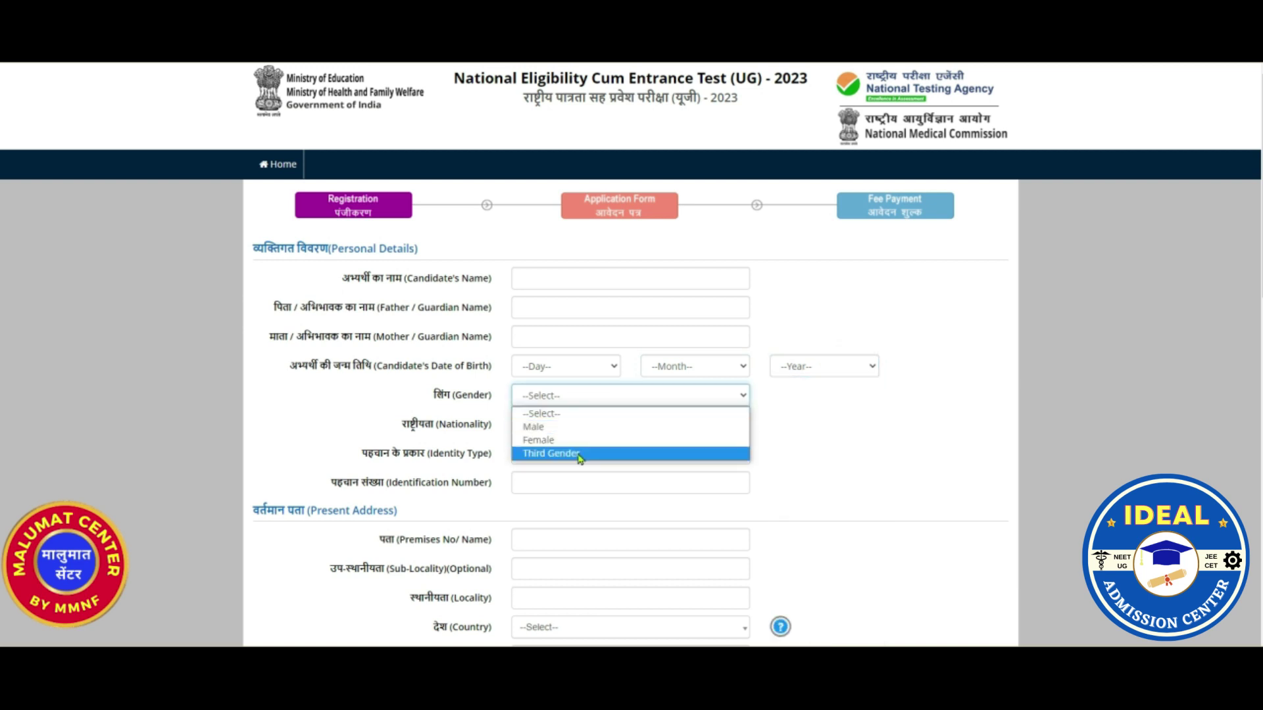
click(846, 450)
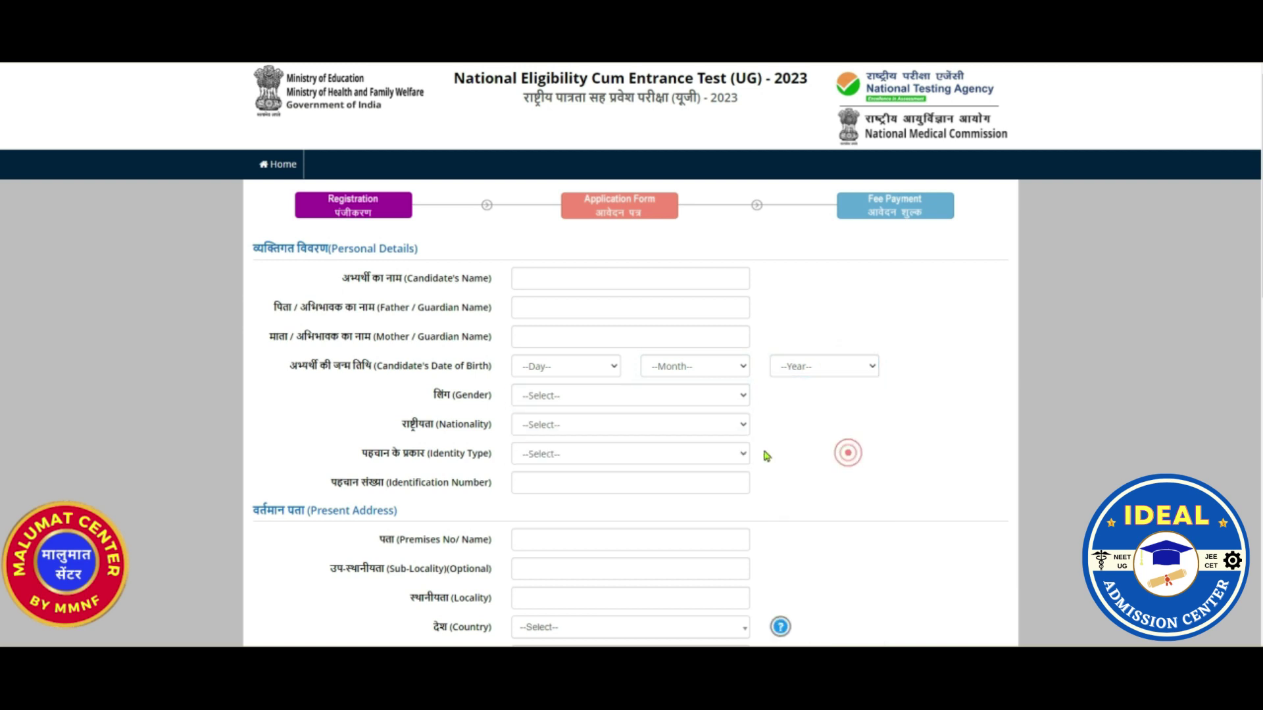
click(660, 428)
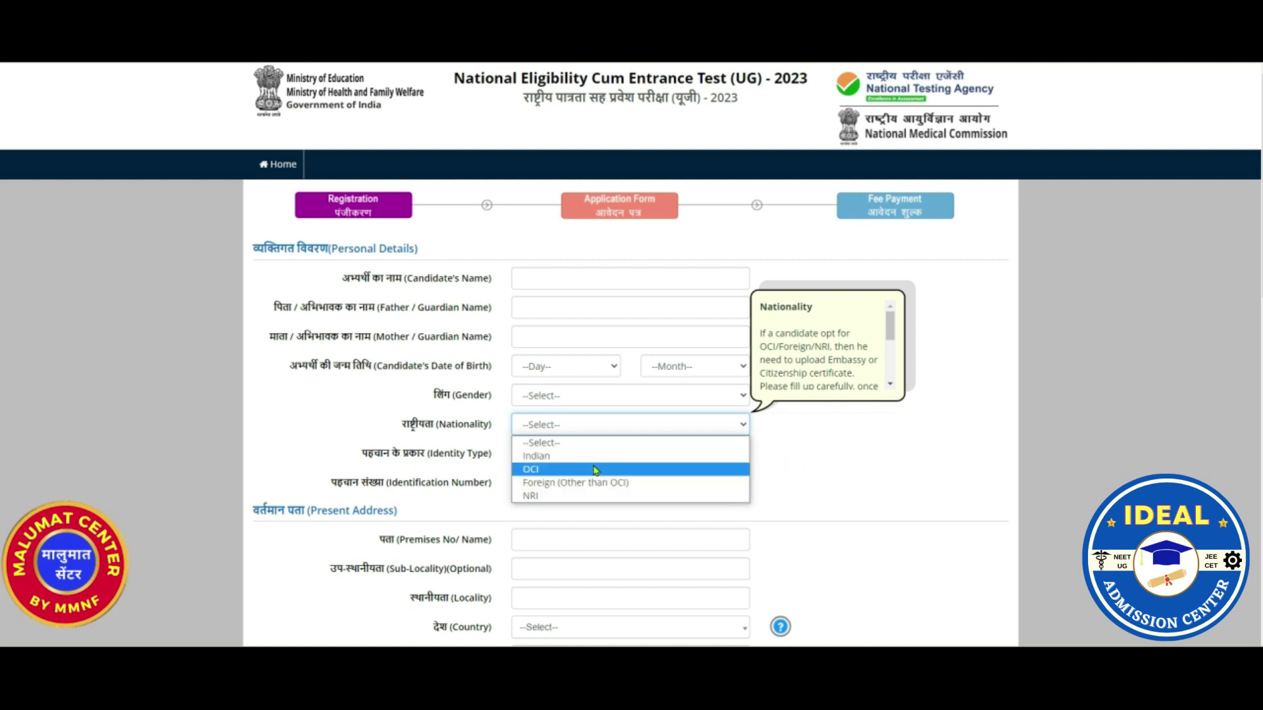
click(801, 472)
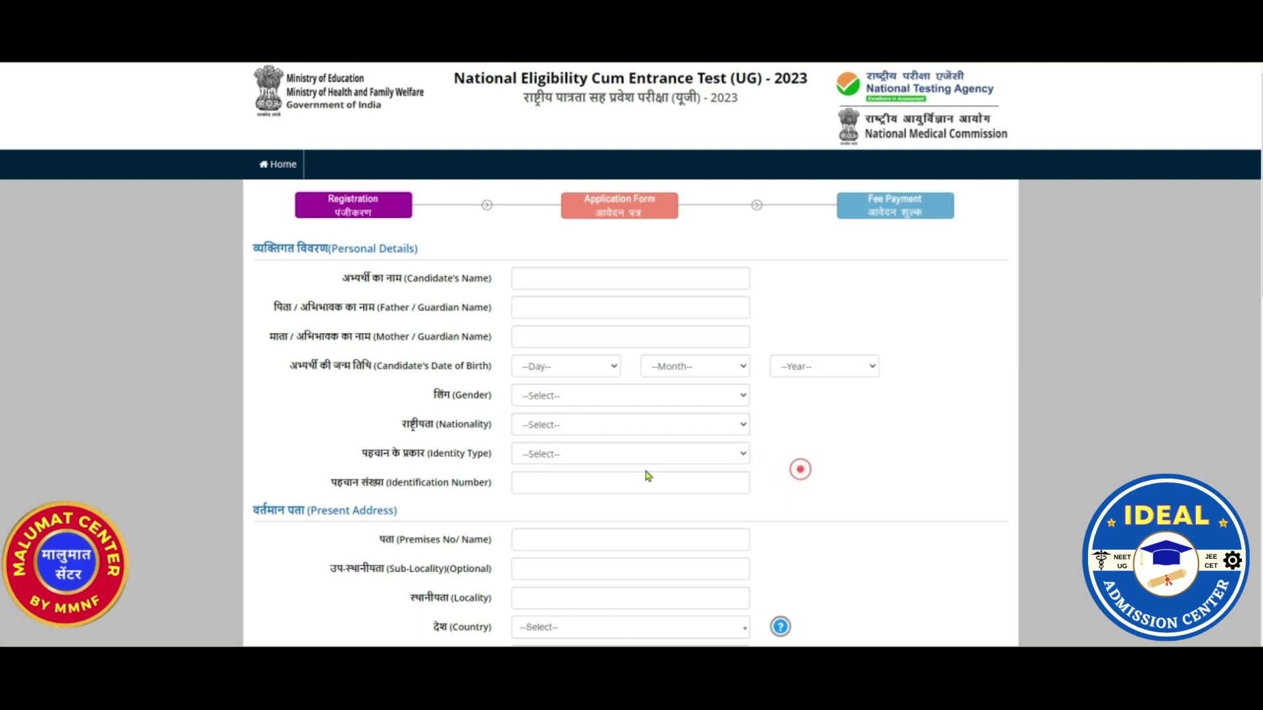
- Set the identity type in the personal details to Class XII Admit Card issued by the Board
click(605, 455)
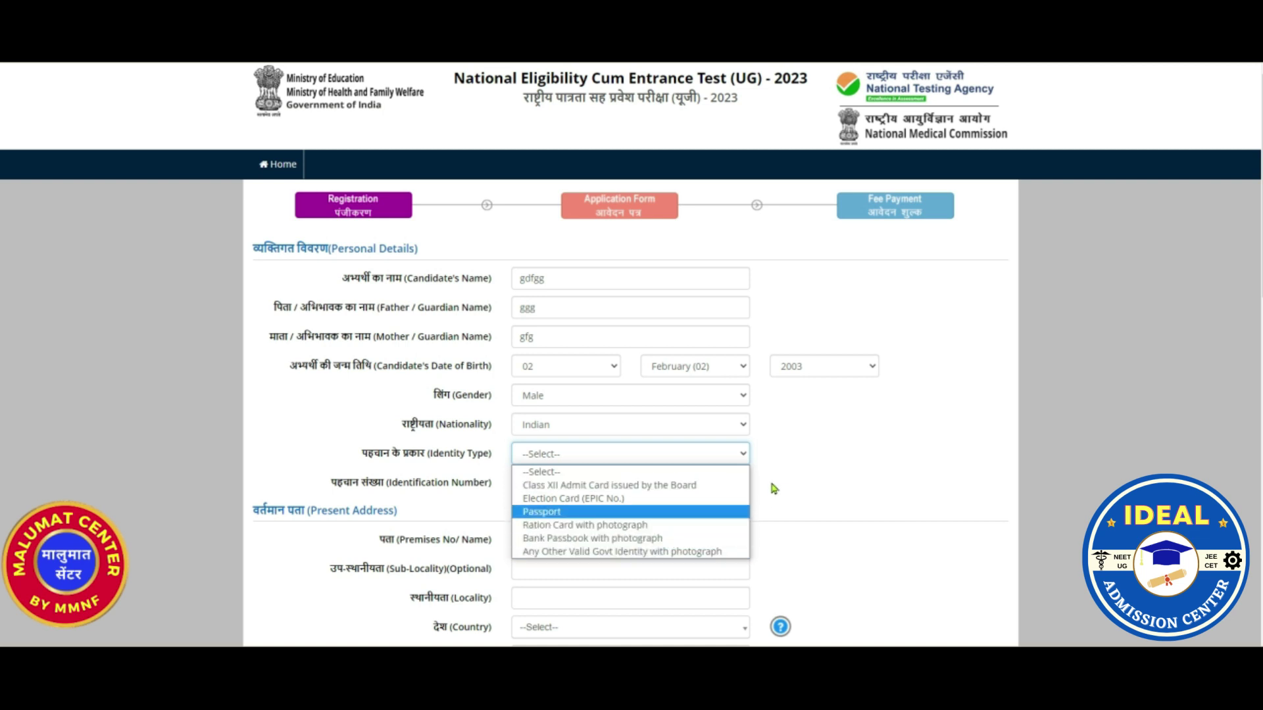
click(668, 487)
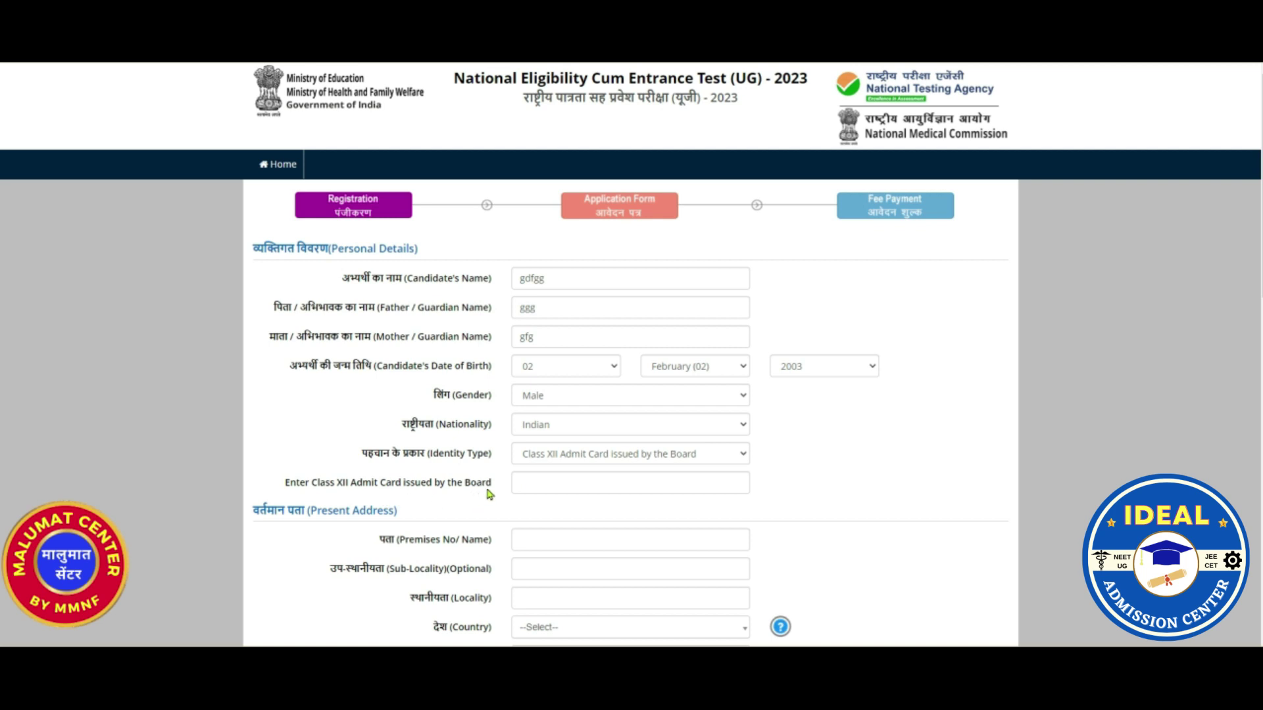
- Try Election Card (EPIC No.), Passport and Bank Passbook with photograph in turn as the identity type
click(710, 454)
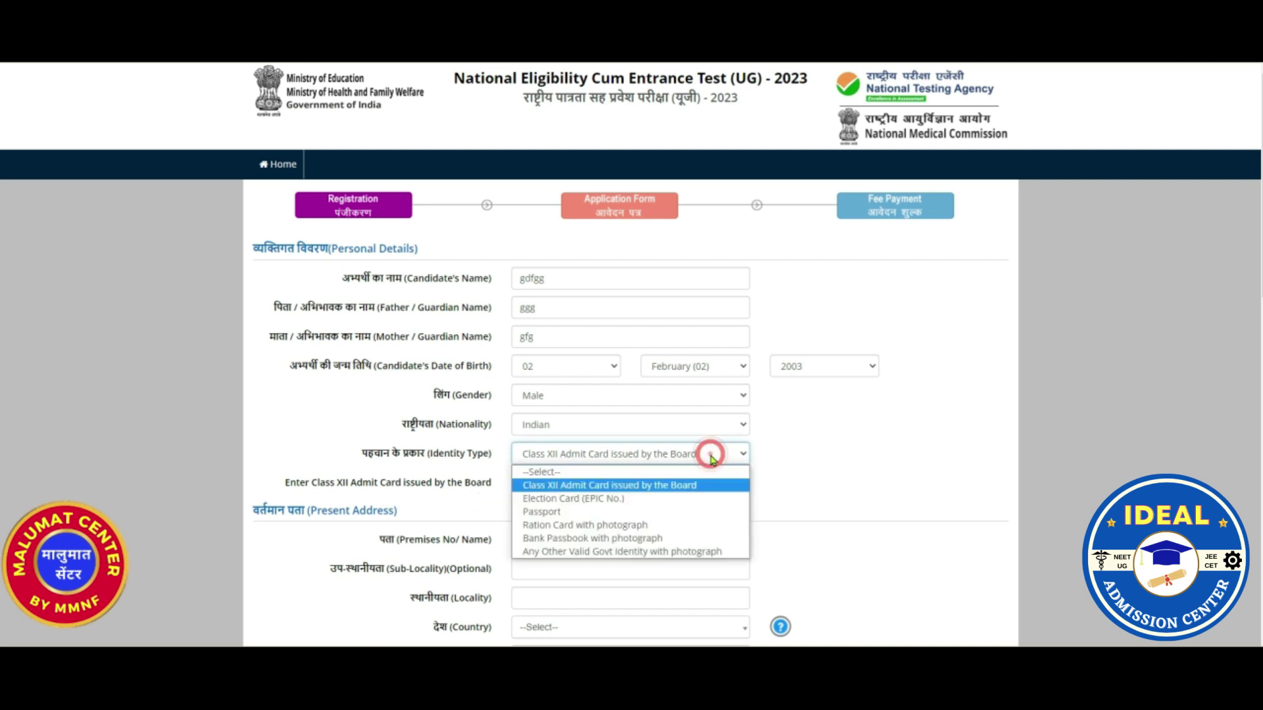
click(595, 498)
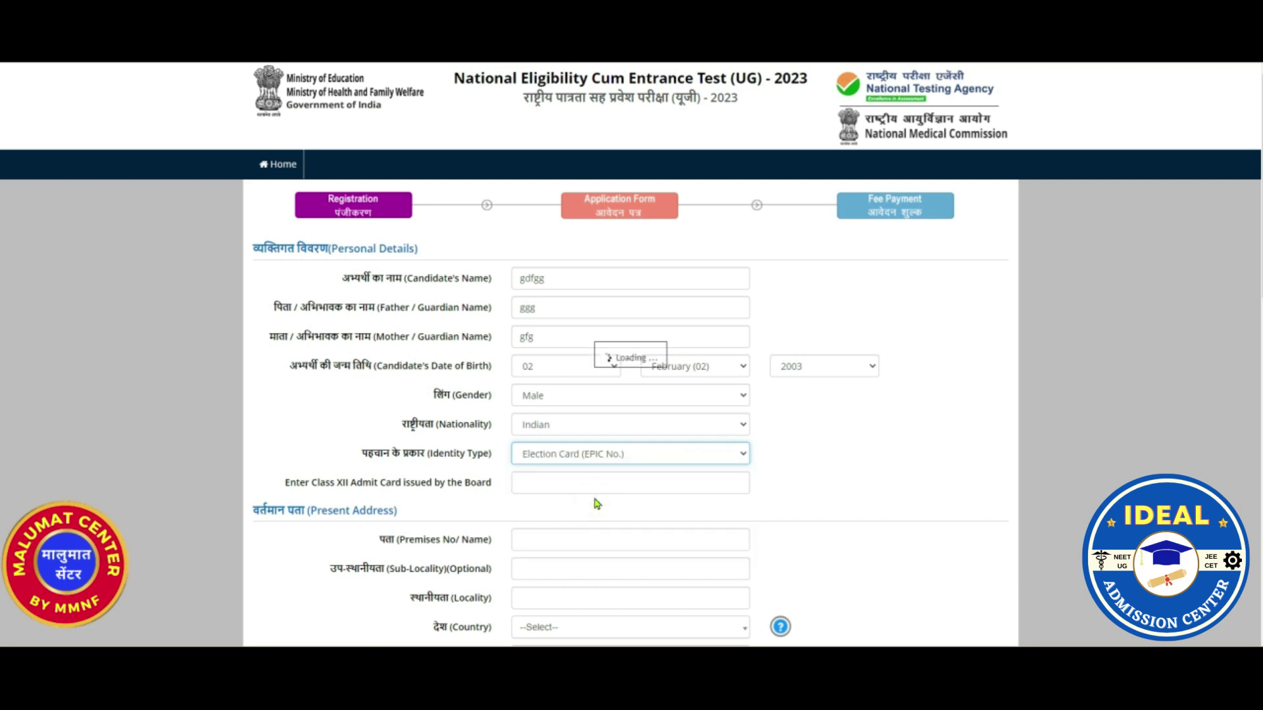
click(729, 457)
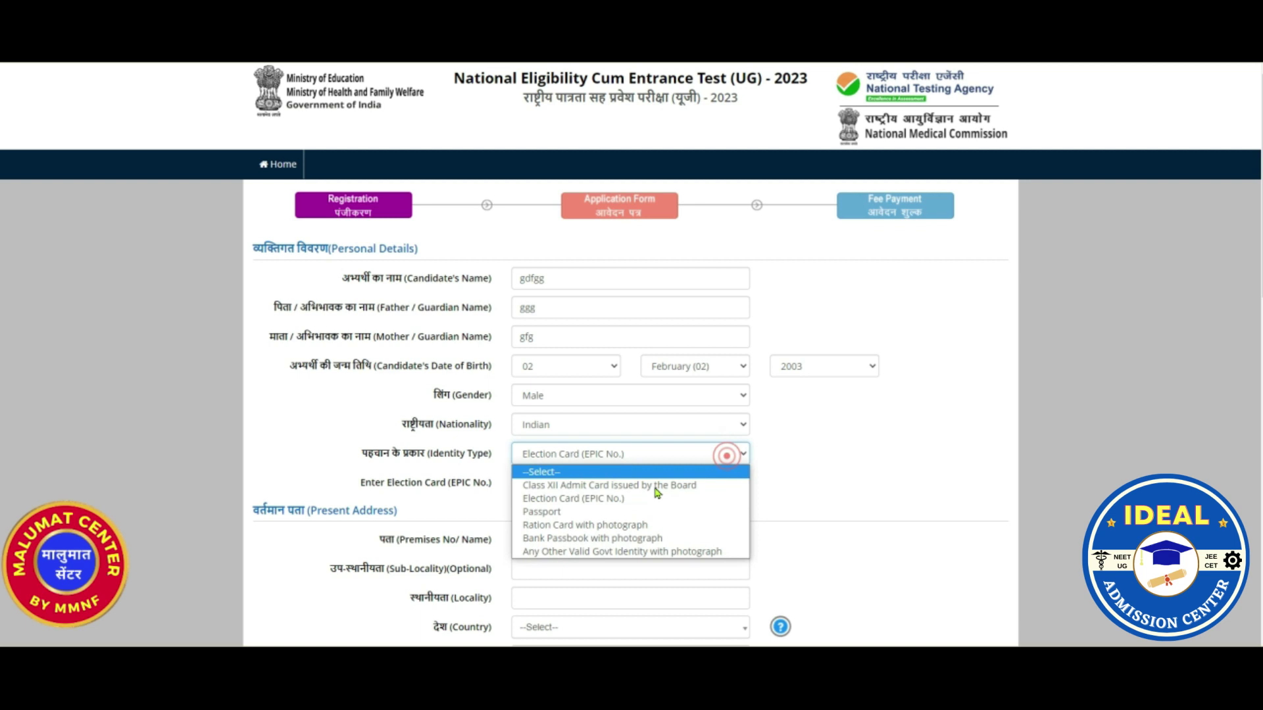
click(624, 511)
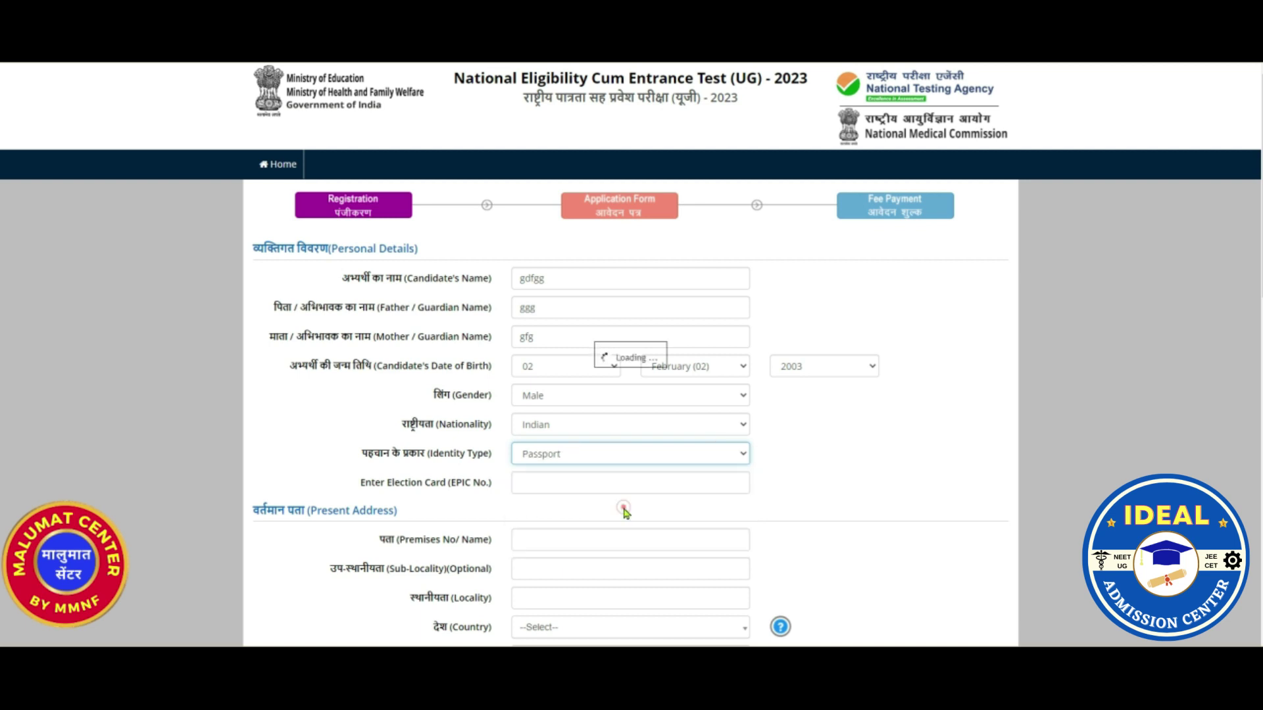
click(682, 460)
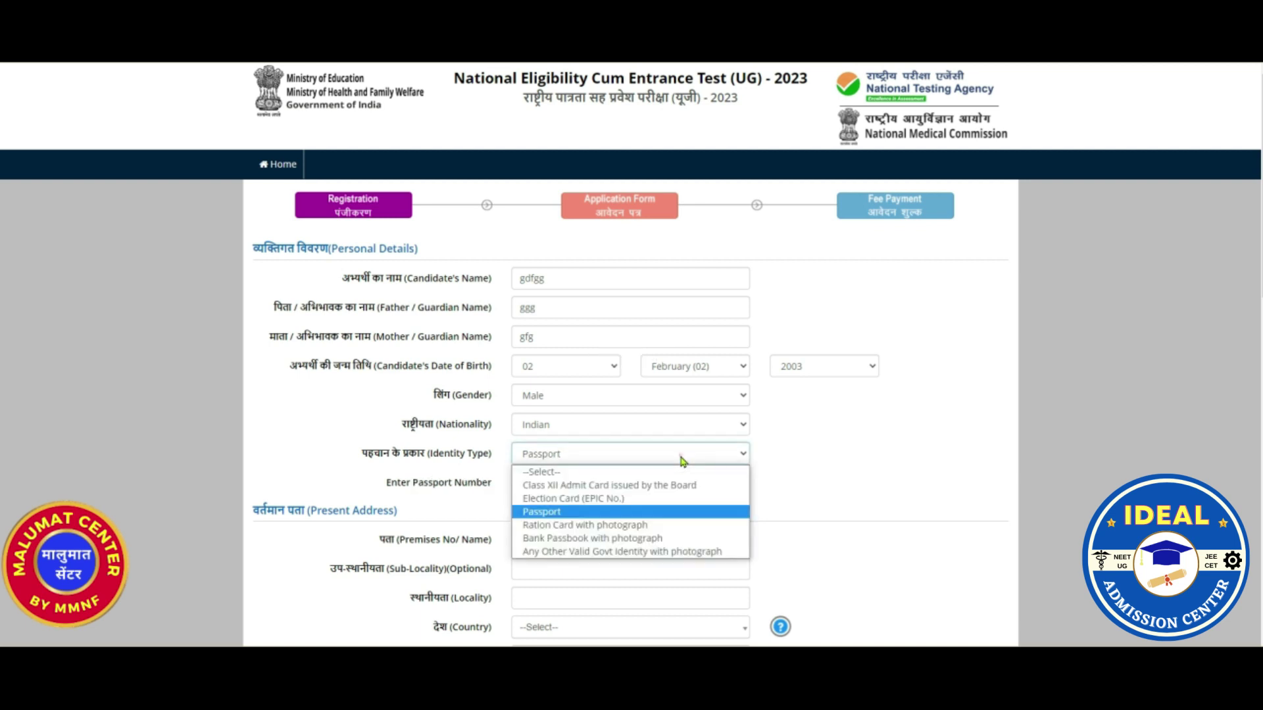
click(619, 541)
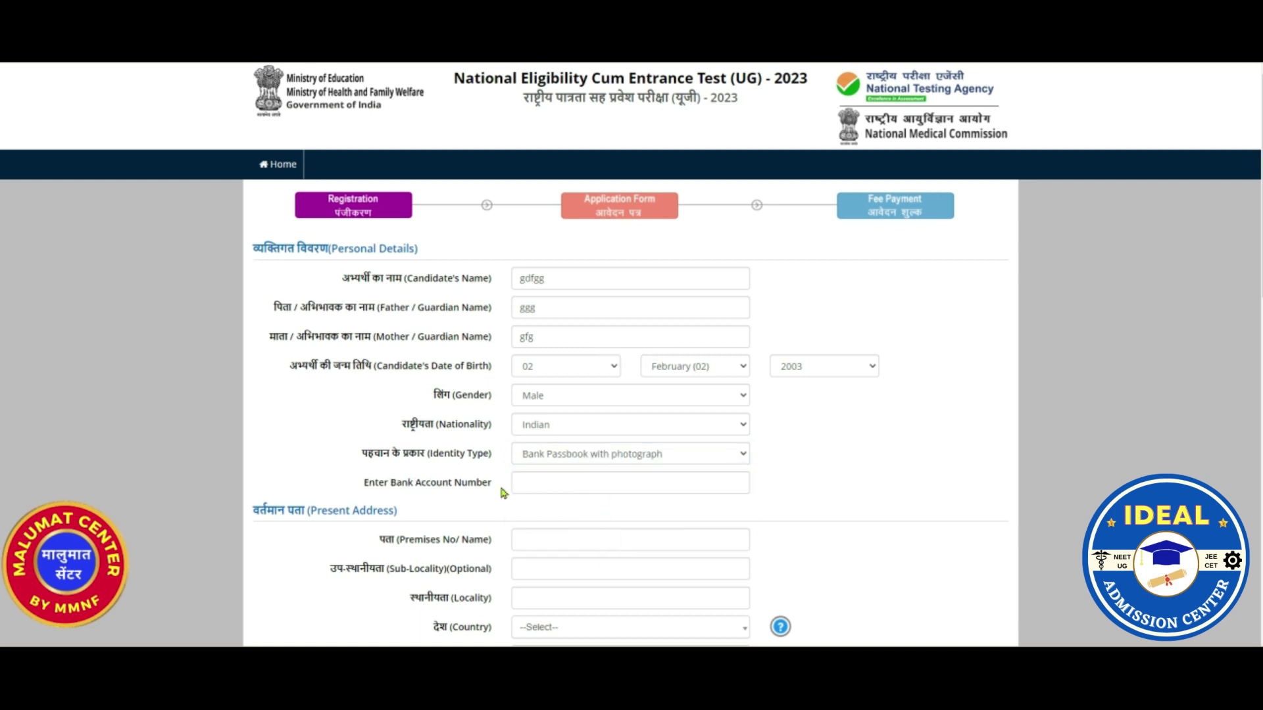
click(672, 462)
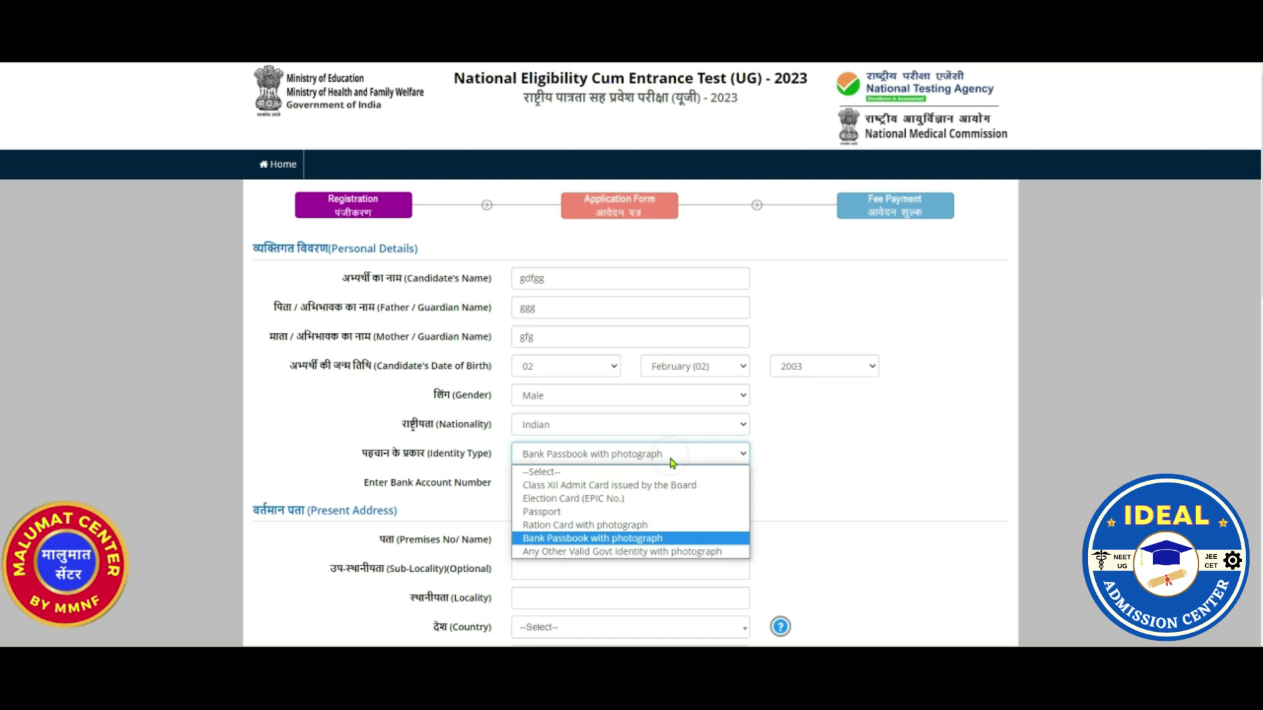
- Examine the premises, sub-locality and locality fields of the present address without entering anything
click(564, 342)
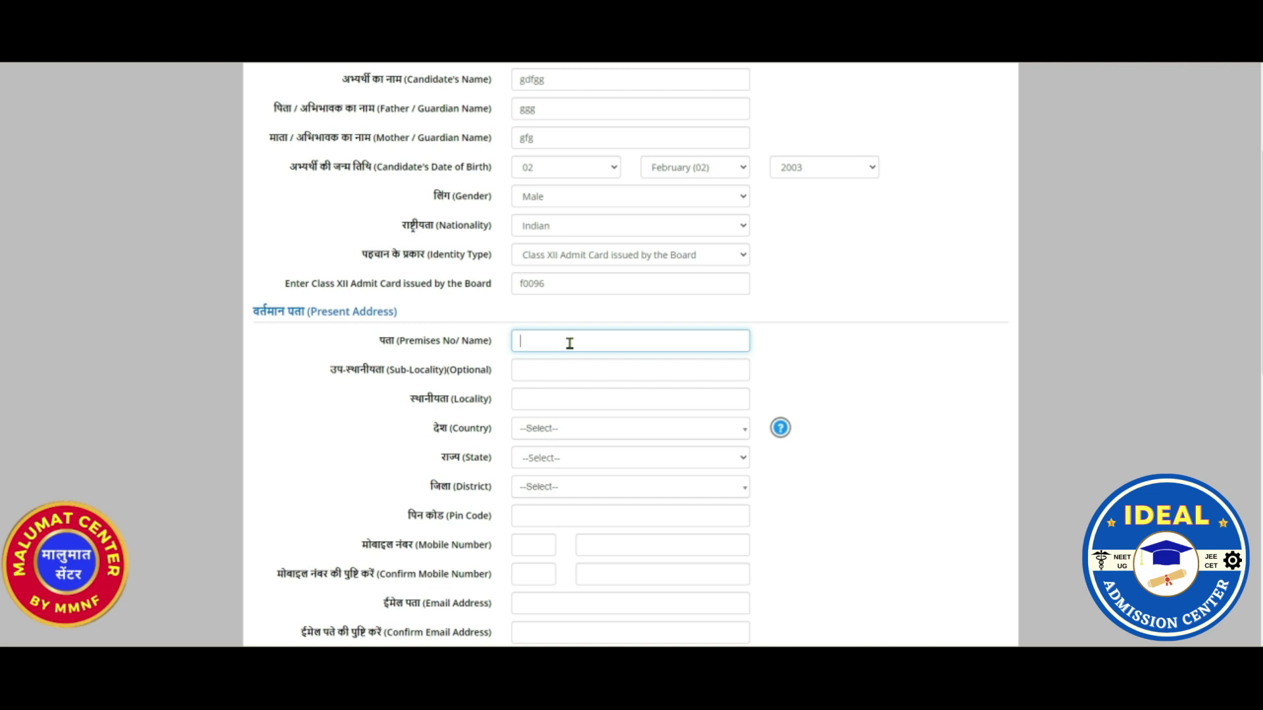
click(567, 342)
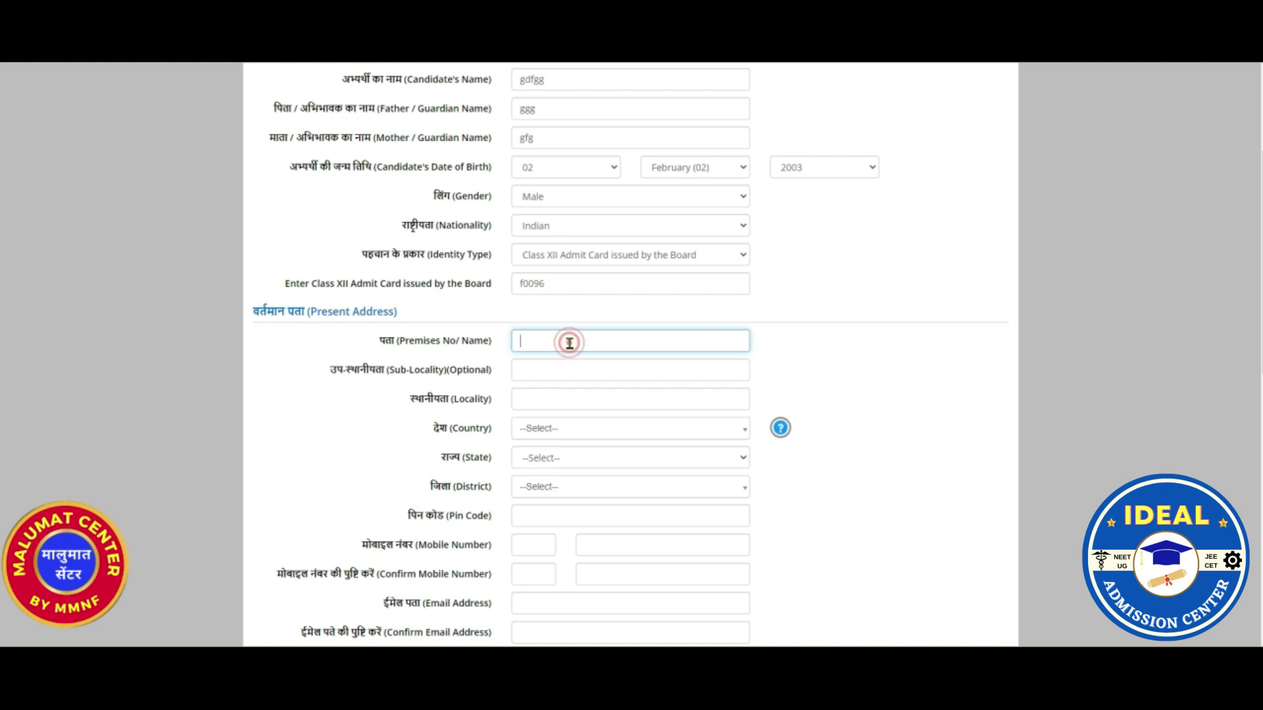
click(556, 375)
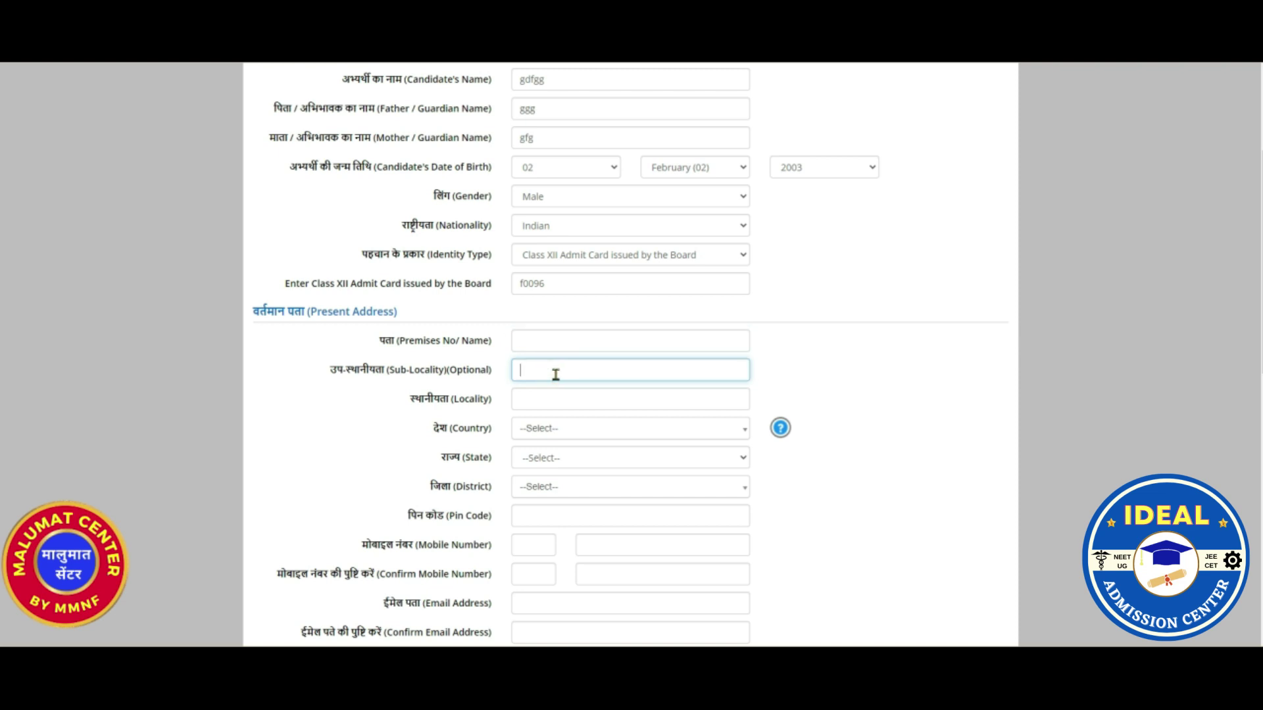
click(559, 401)
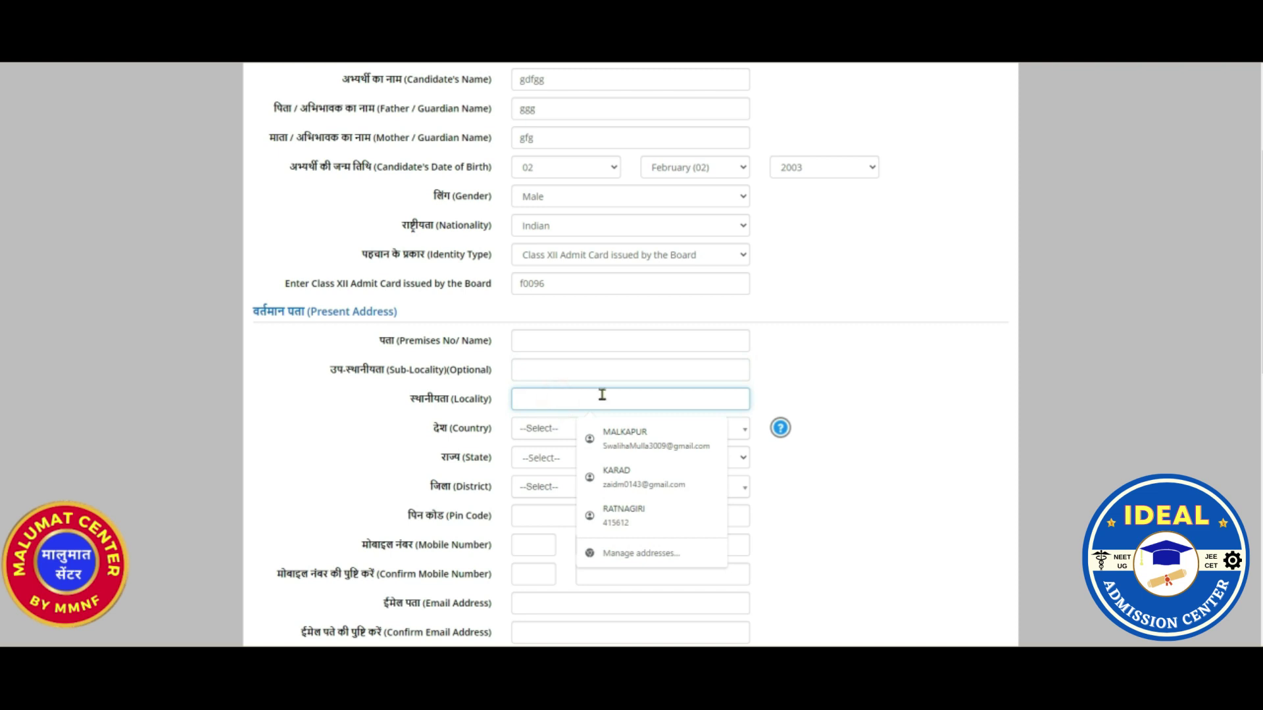
click(782, 384)
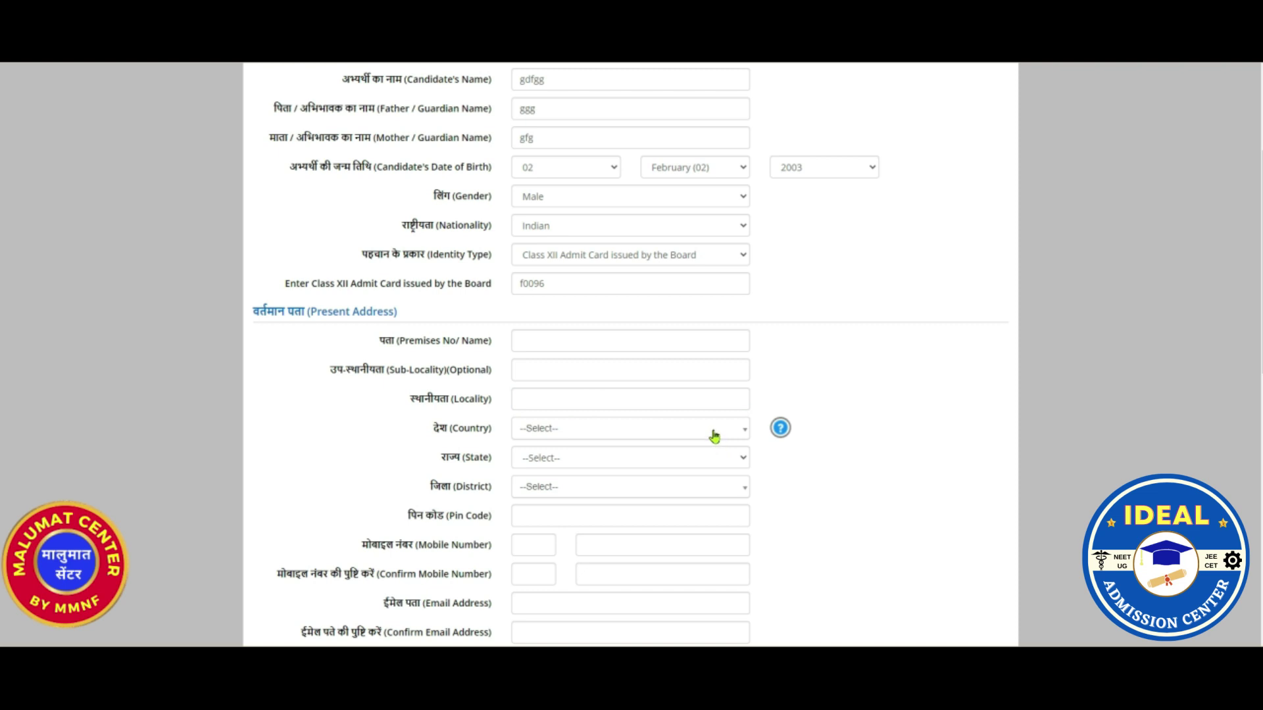
- Read the full state name guidance and look over the list of states for the present address
click(714, 461)
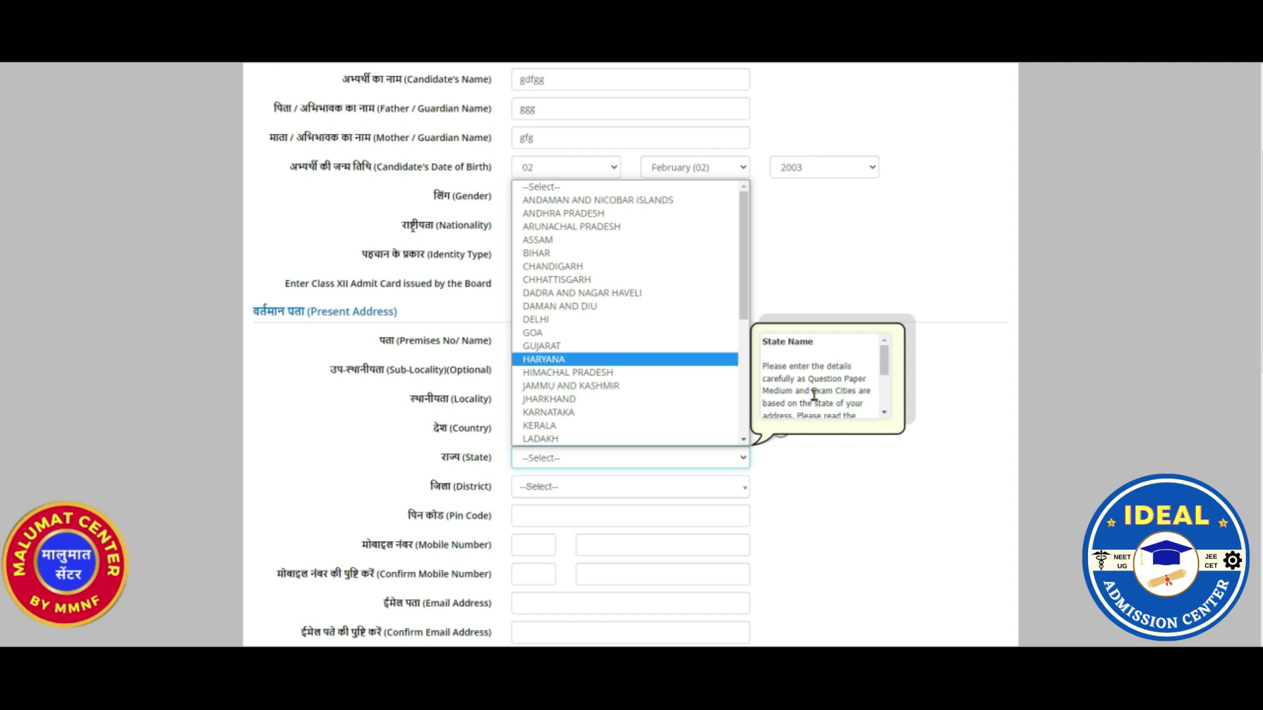
scroll(826, 401, down, 2)
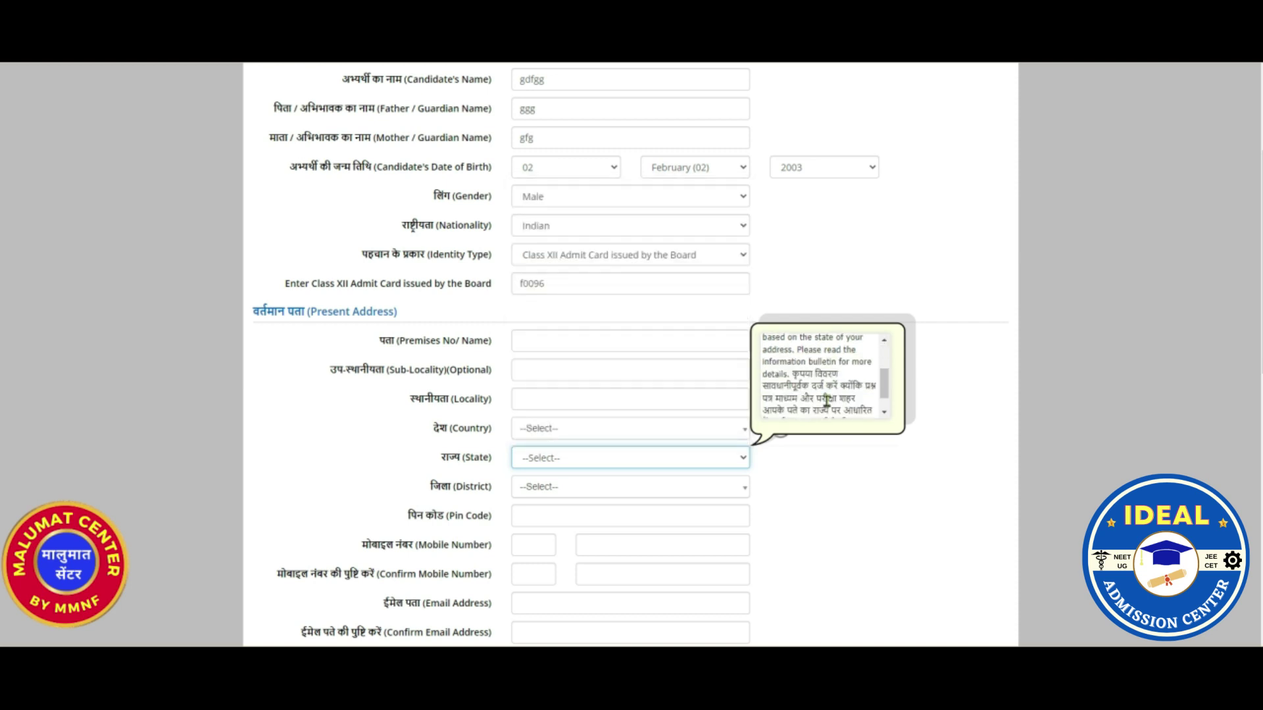
scroll(827, 402, down, 2)
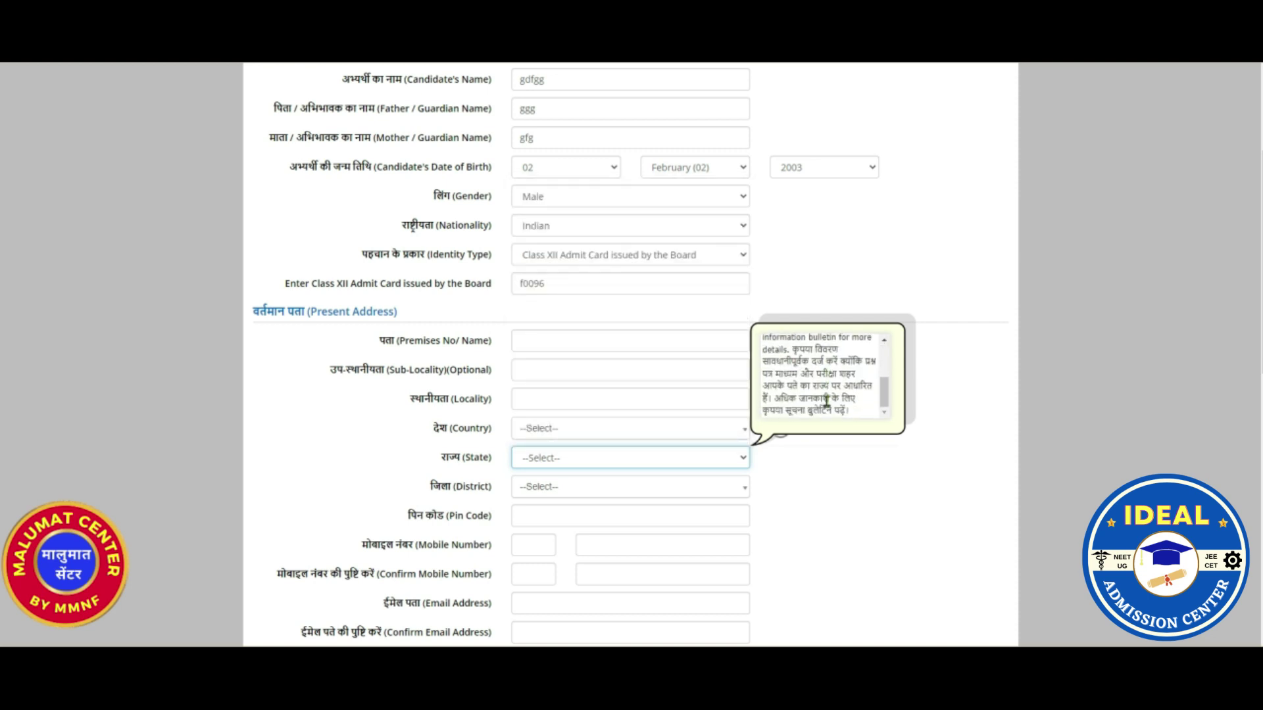
scroll(827, 401, down, 1)
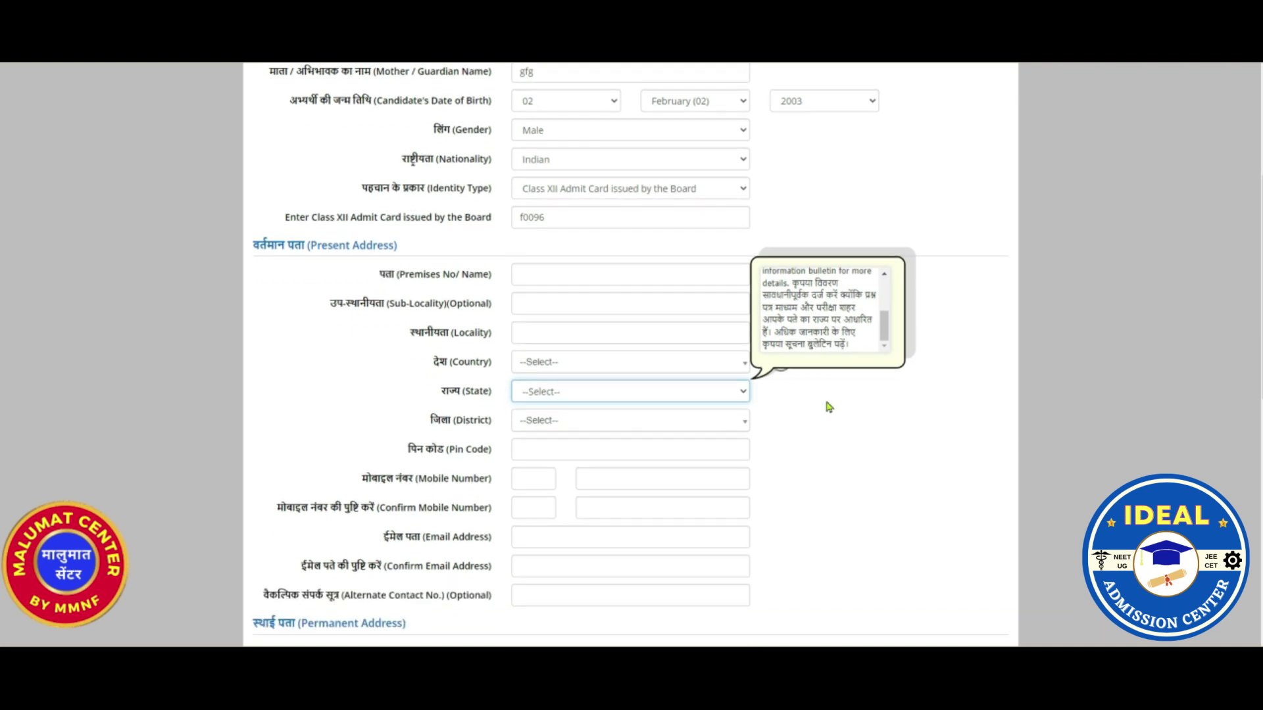
click(828, 404)
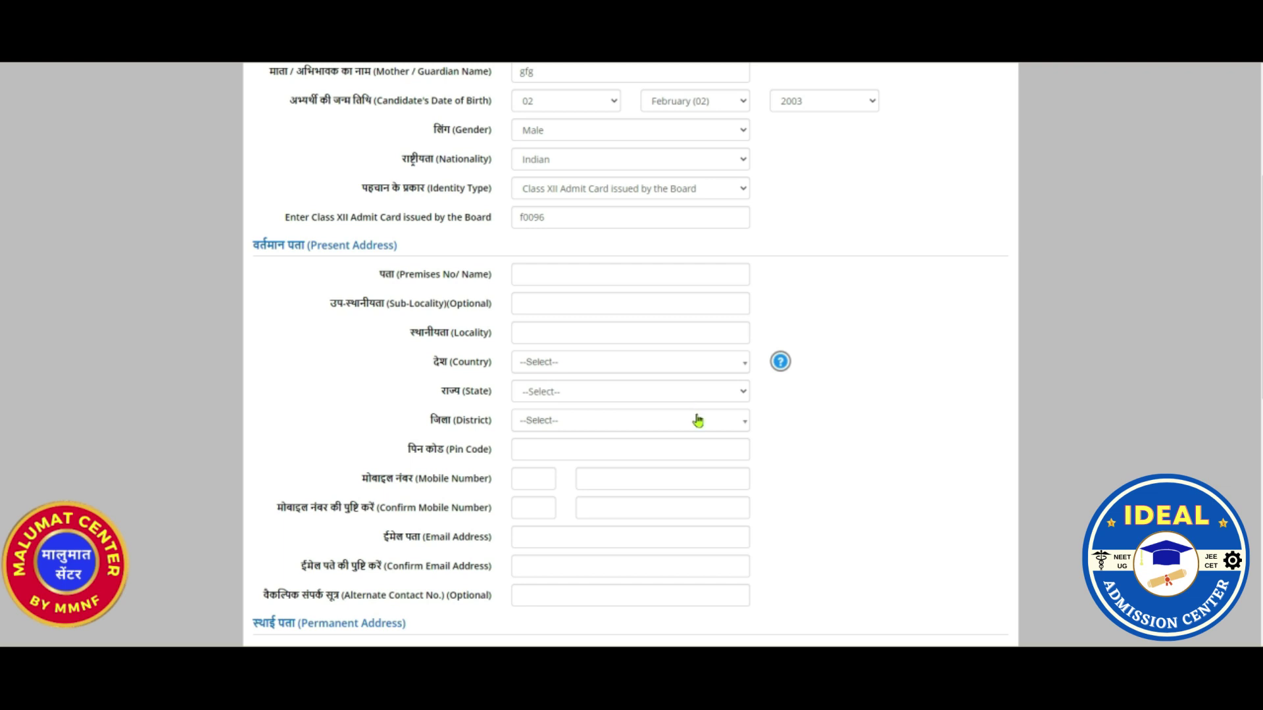
- Set the present address state to CHHATTISGARH and look over its district options
click(698, 429)
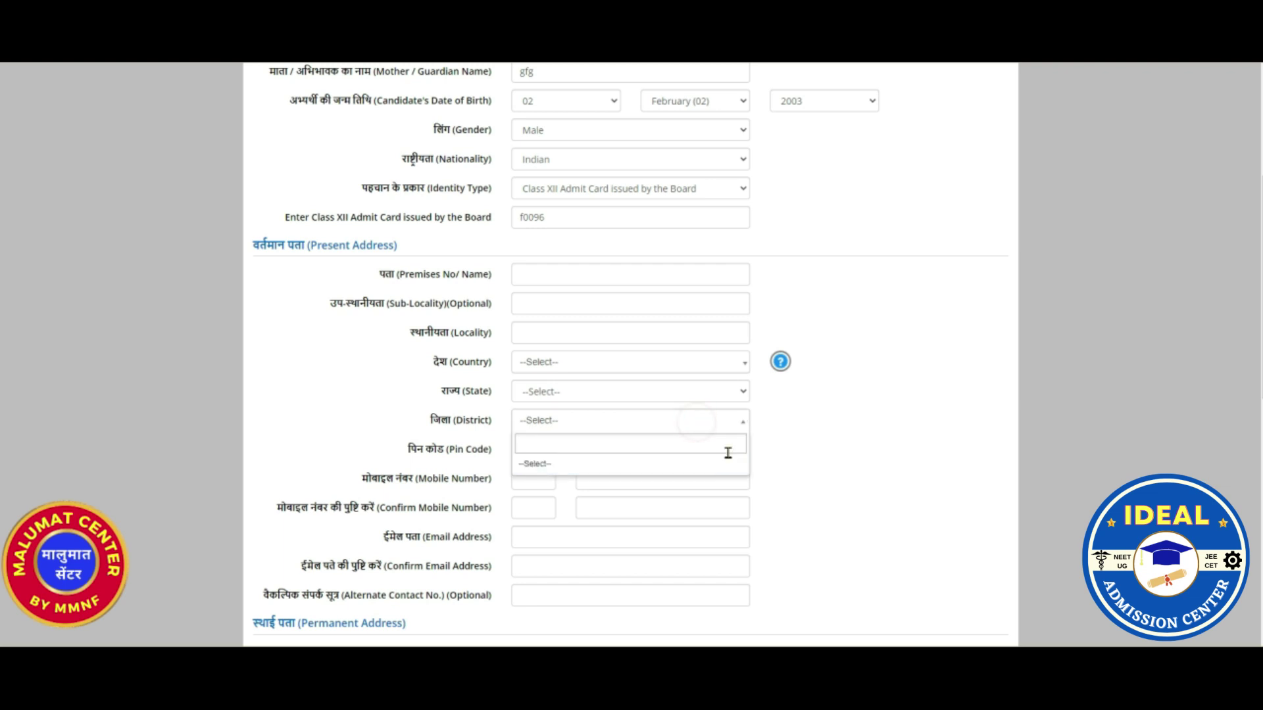
click(725, 393)
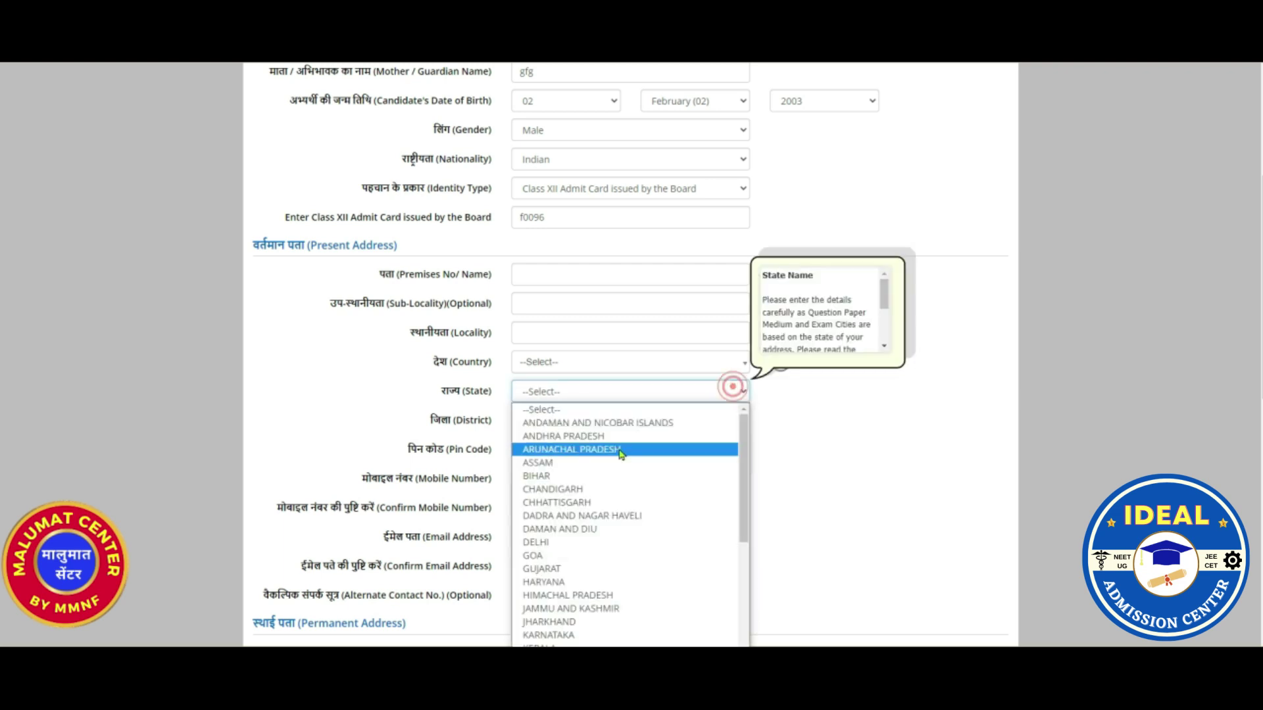
click(583, 504)
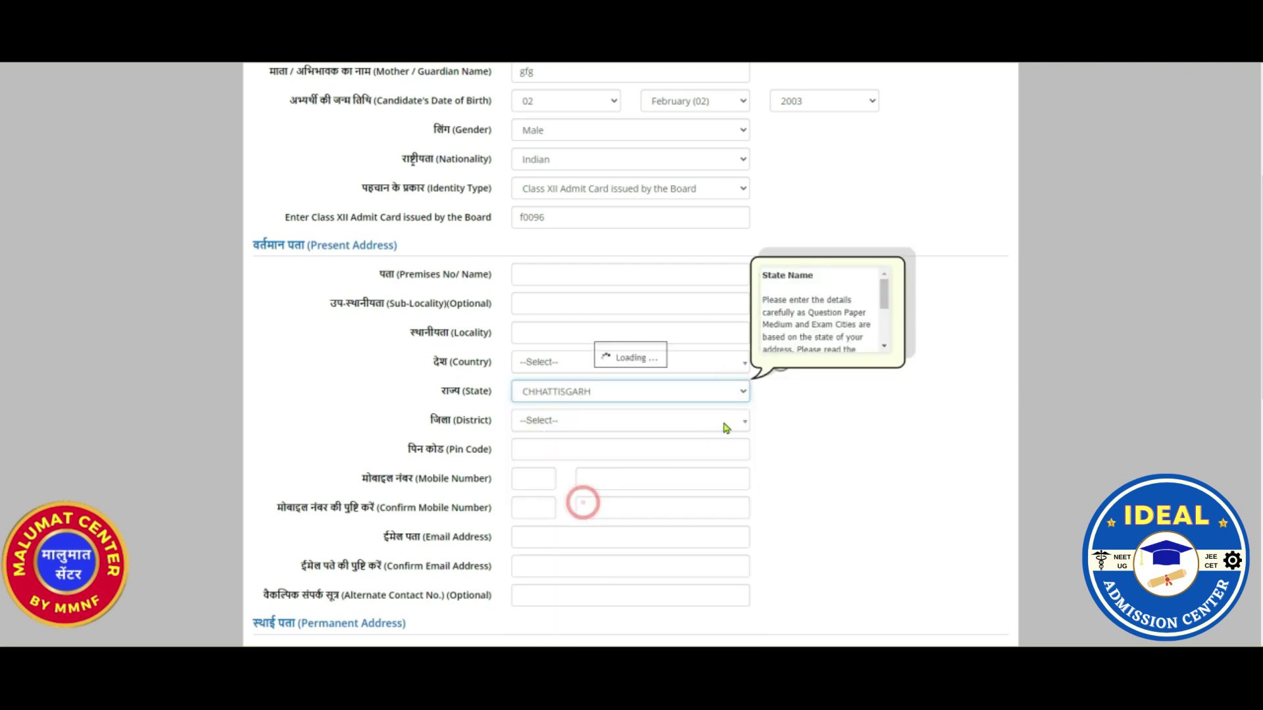
click(728, 419)
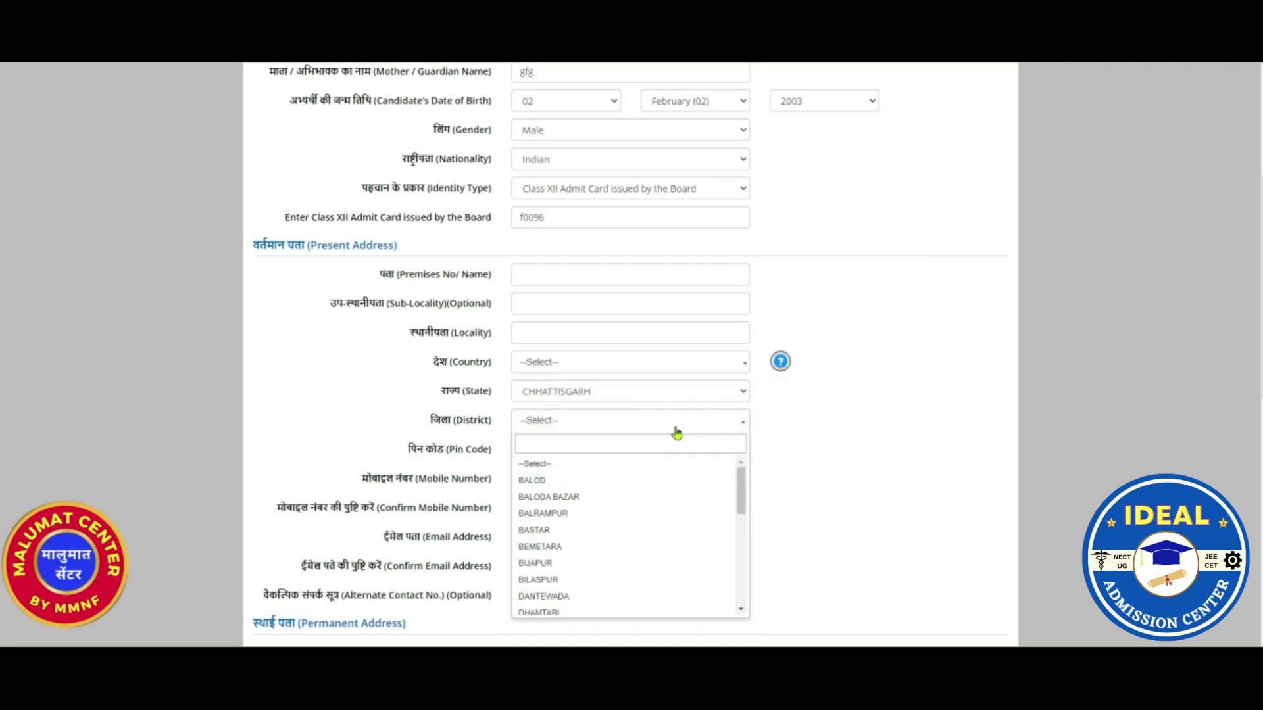
click(707, 394)
click(792, 469)
- Fill the present address and contact fields from the first saved address suggestion for the pin code
click(555, 447)
scroll(555, 445, down, 1)
click(541, 386)
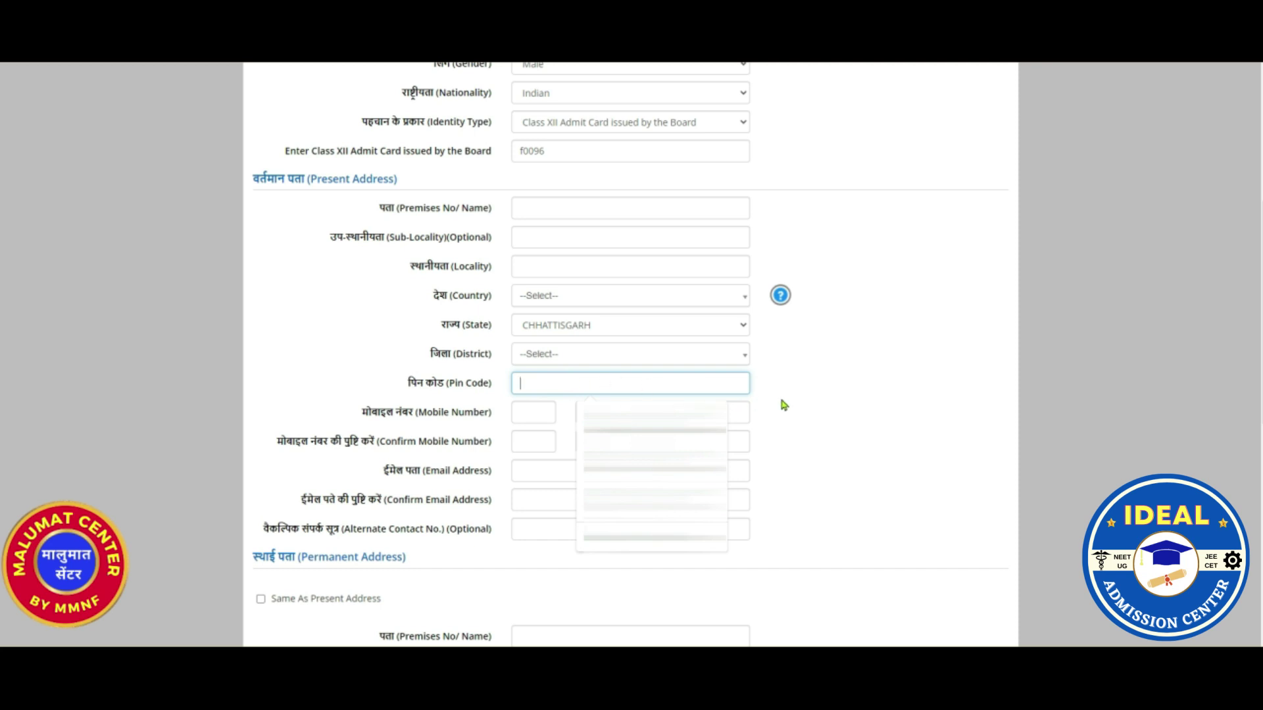
click(658, 408)
scroll(658, 368, down, 1)
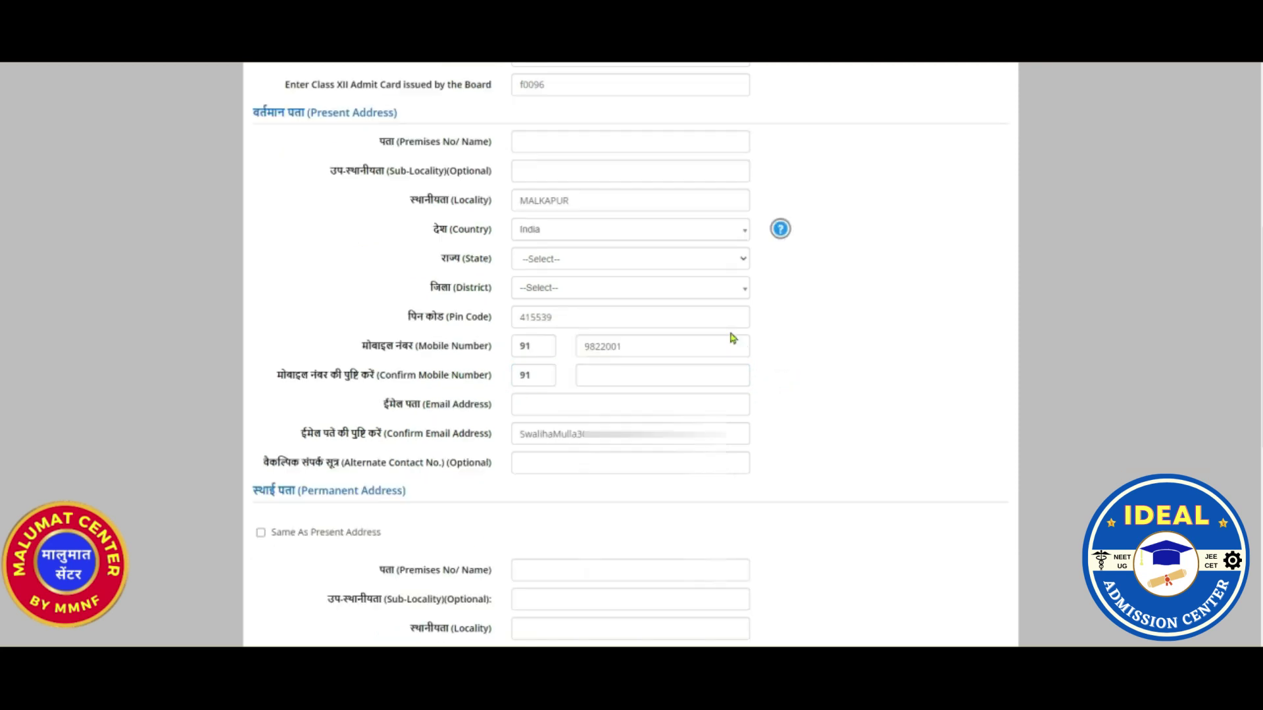
- Replace the partial mobile number in the present address section with a complete ten-digit number
click(632, 347)
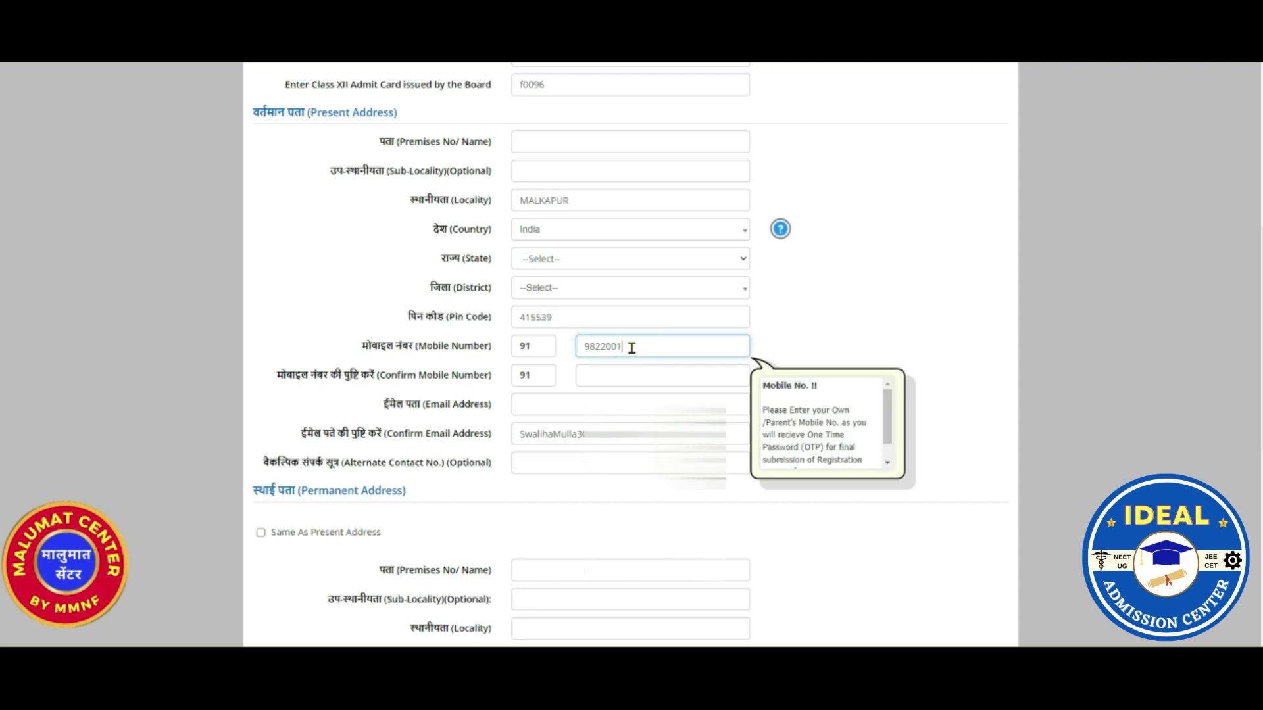
key(BackSpace)
key(BackSpace)
key(BackSpace)
key(BackSpace)
key(BackSpace)
key(BackSpace)
text(1234567890)
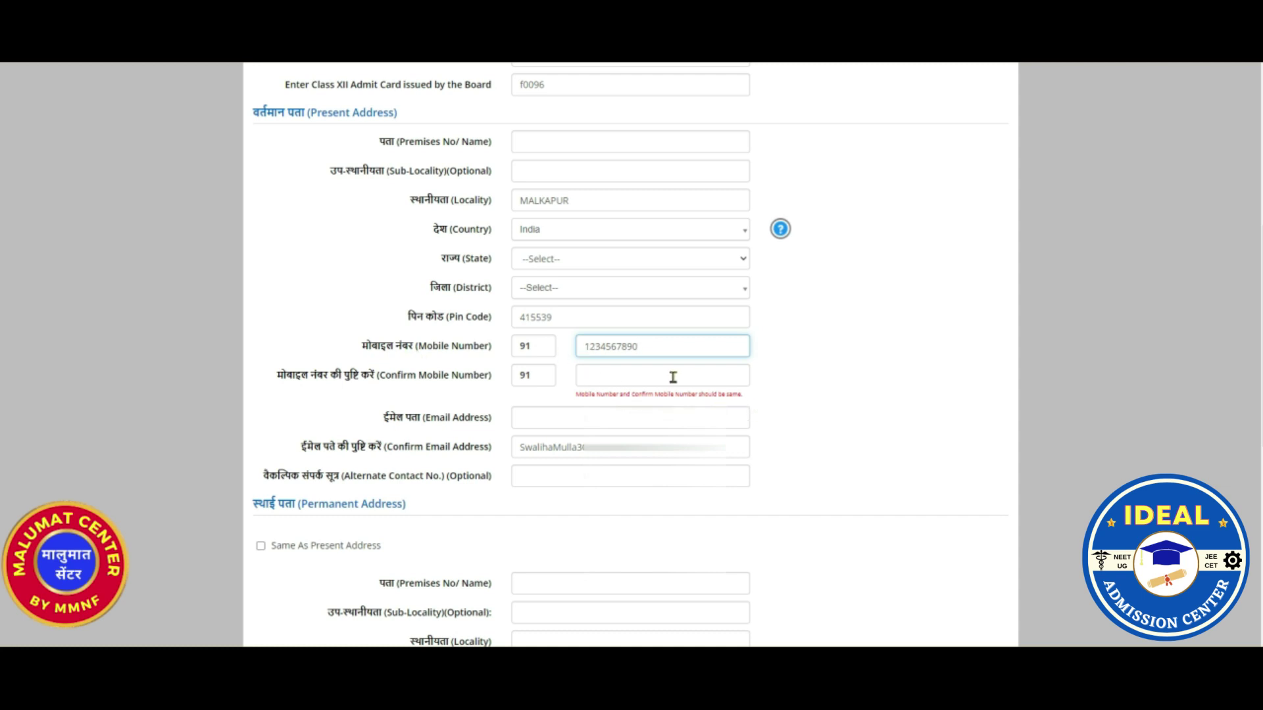
click(580, 418)
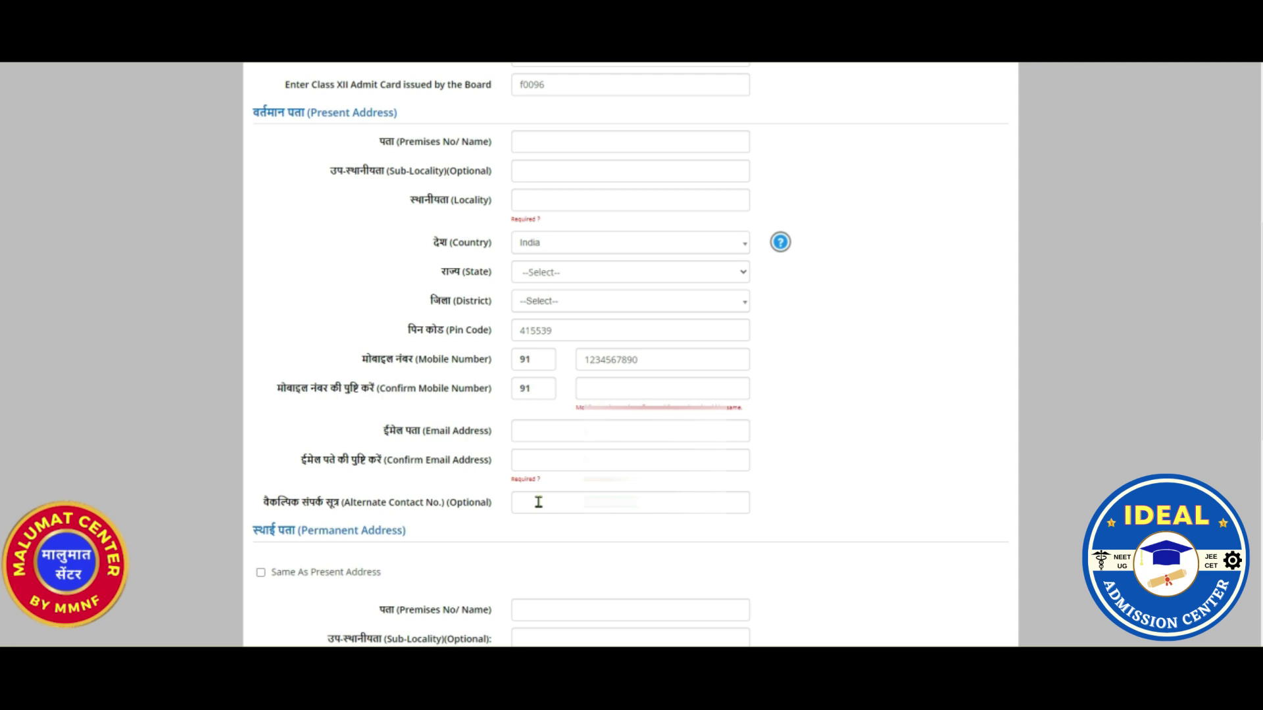
- Try to mark the permanent address as the same as the present address and dismiss the alert
scroll(302, 460, down, 3)
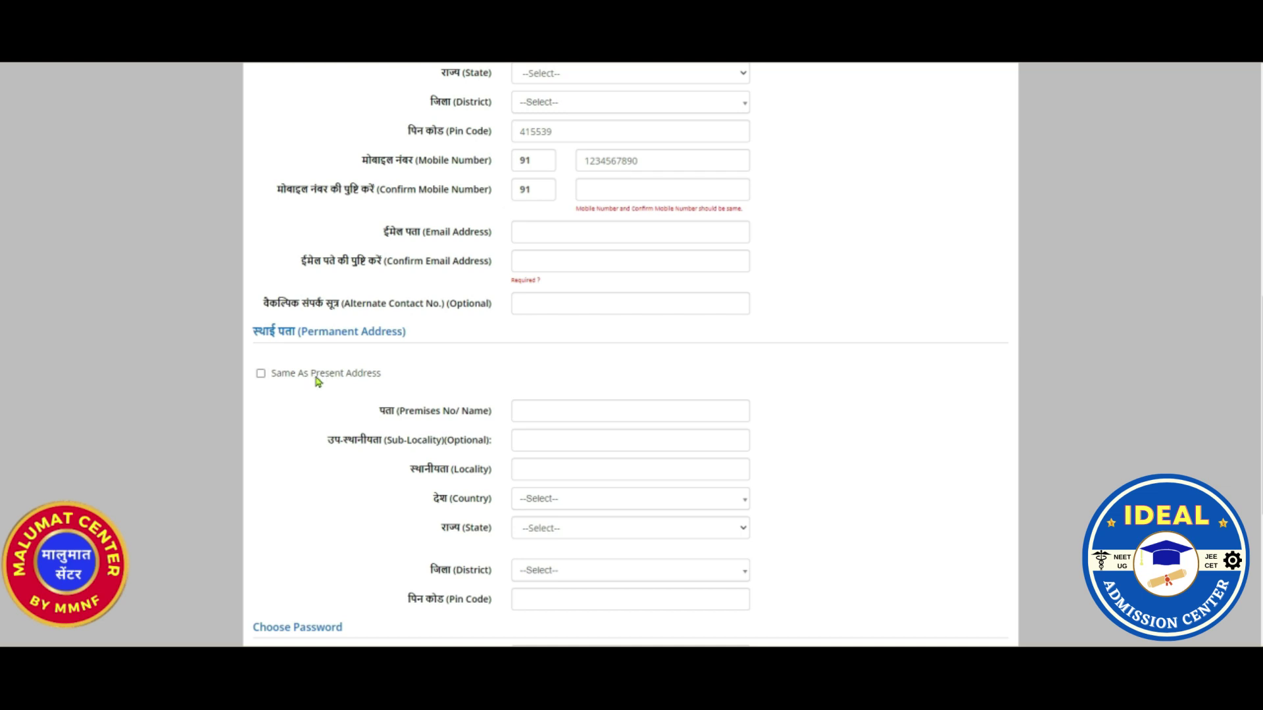
click(260, 373)
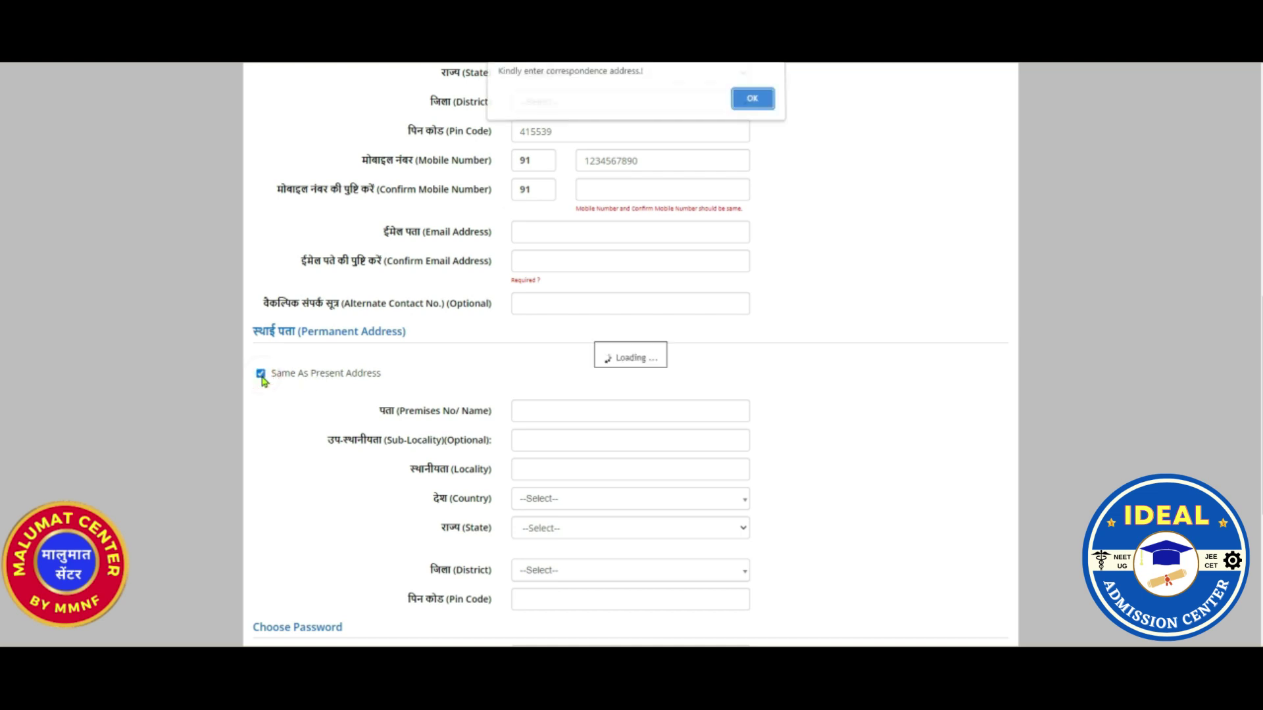
click(738, 103)
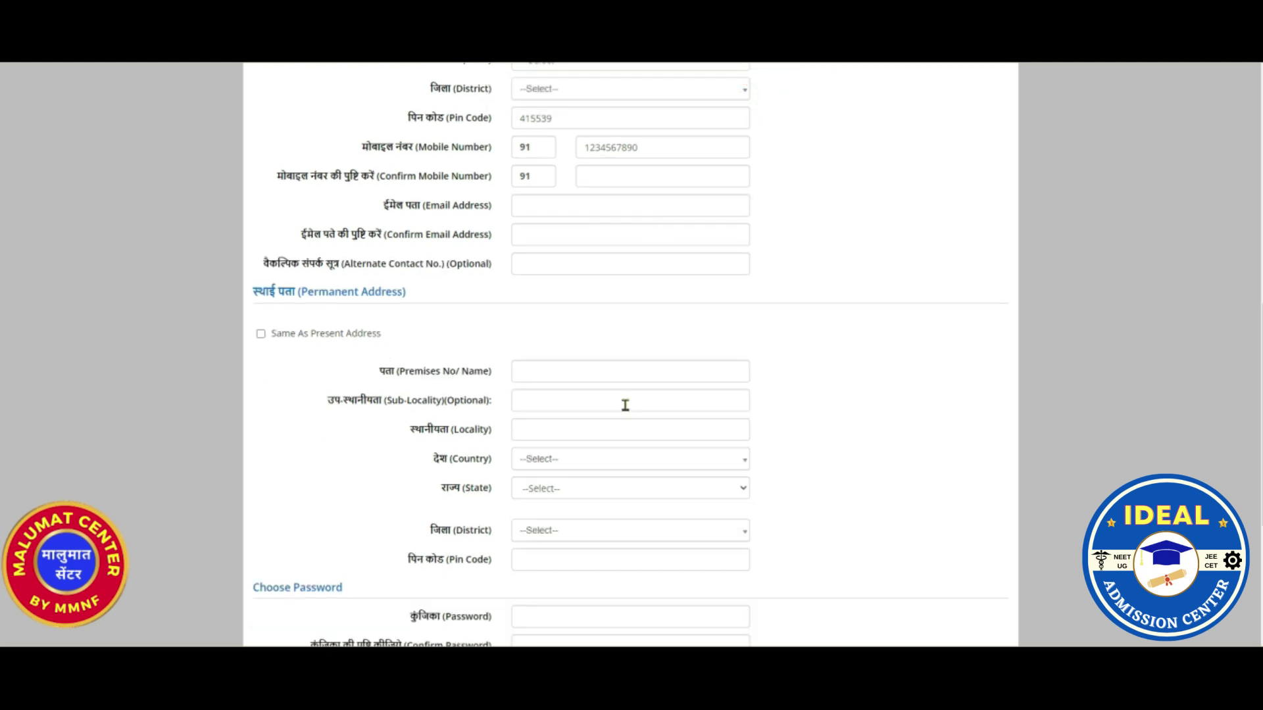
- Examine the rules for choosing a password without entering one
scroll(625, 405, down, 4)
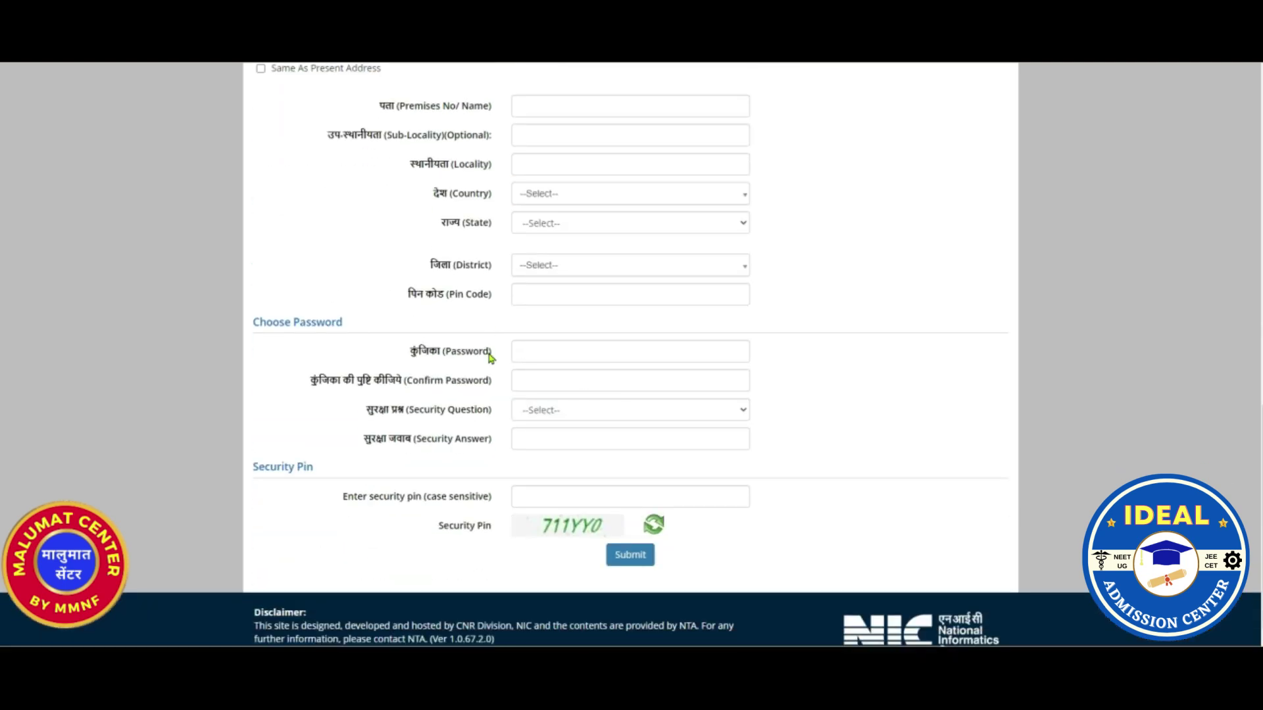
click(543, 354)
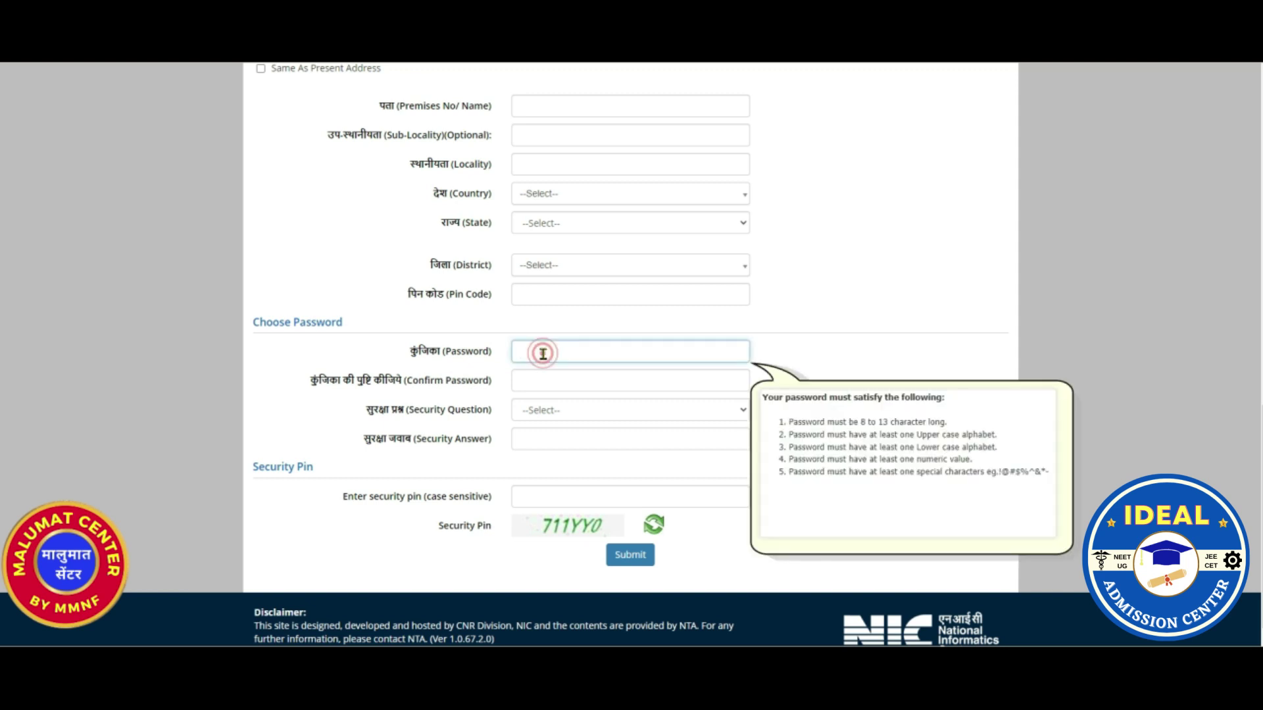
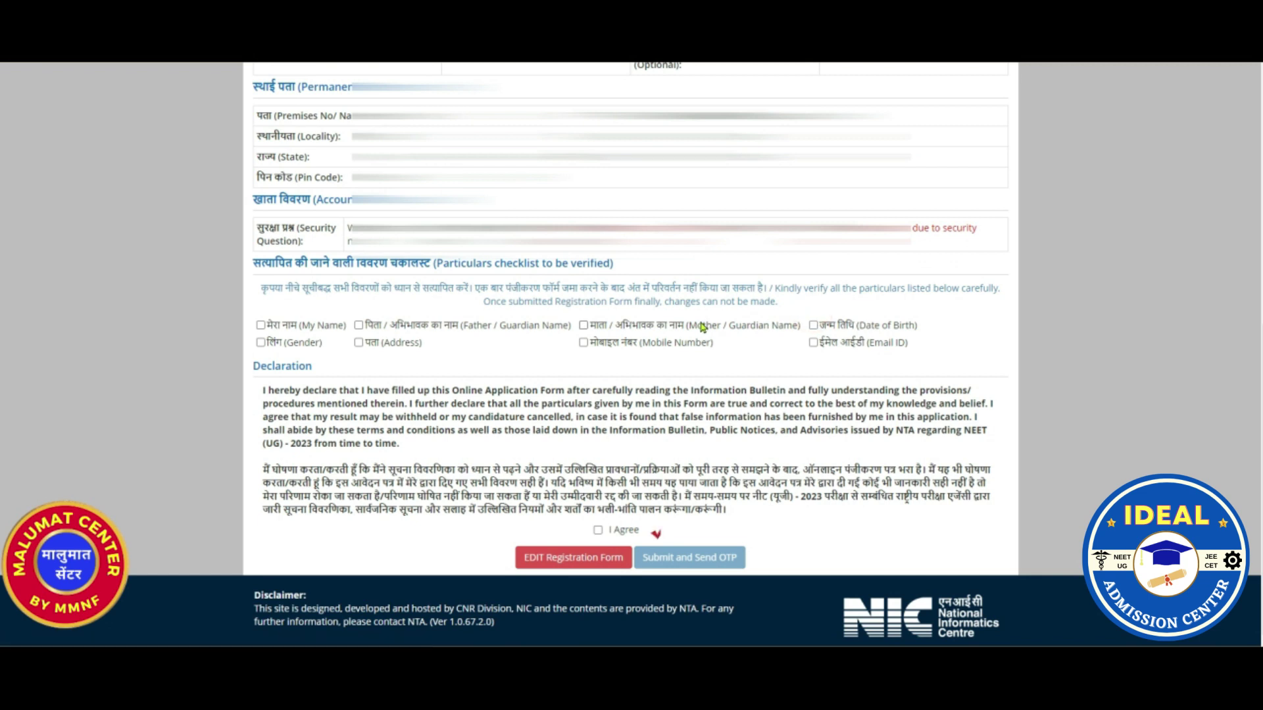
- Mark all particulars in the verification checklist as verified: names, date of birth, gender, address, mobile number and email ID
click(360, 340)
click(261, 325)
click(359, 325)
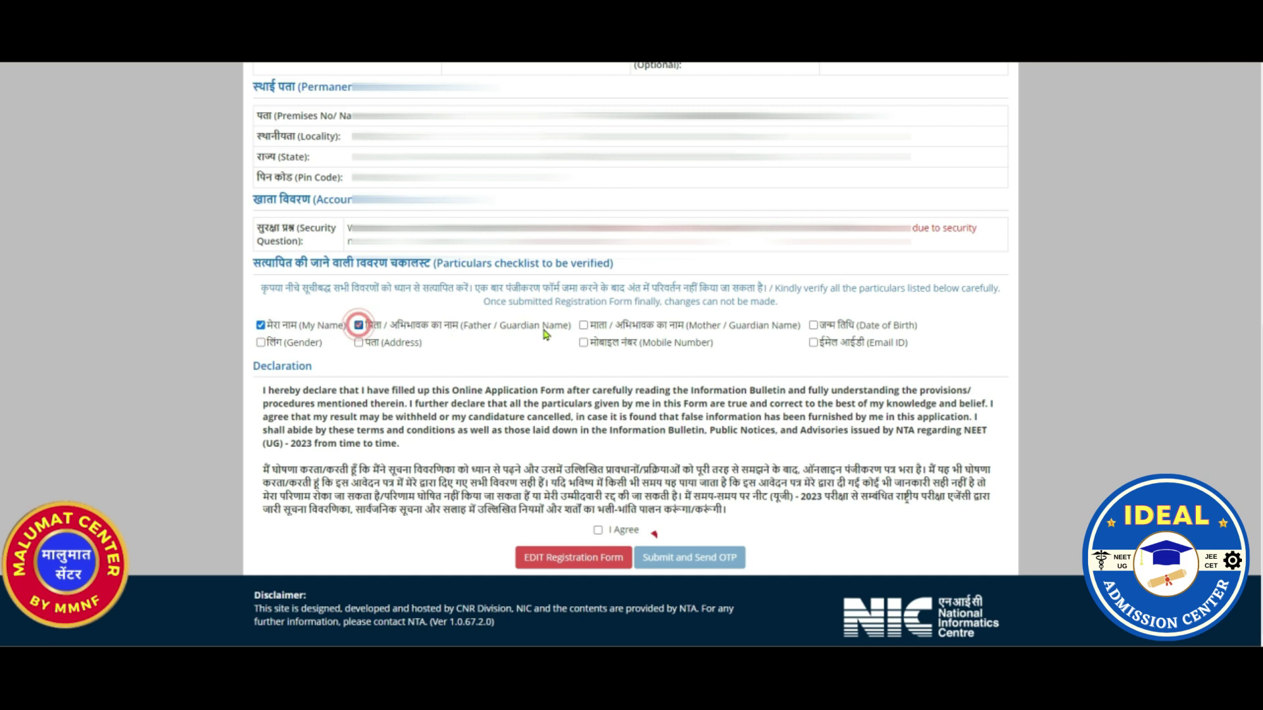
click(583, 325)
click(814, 325)
click(260, 343)
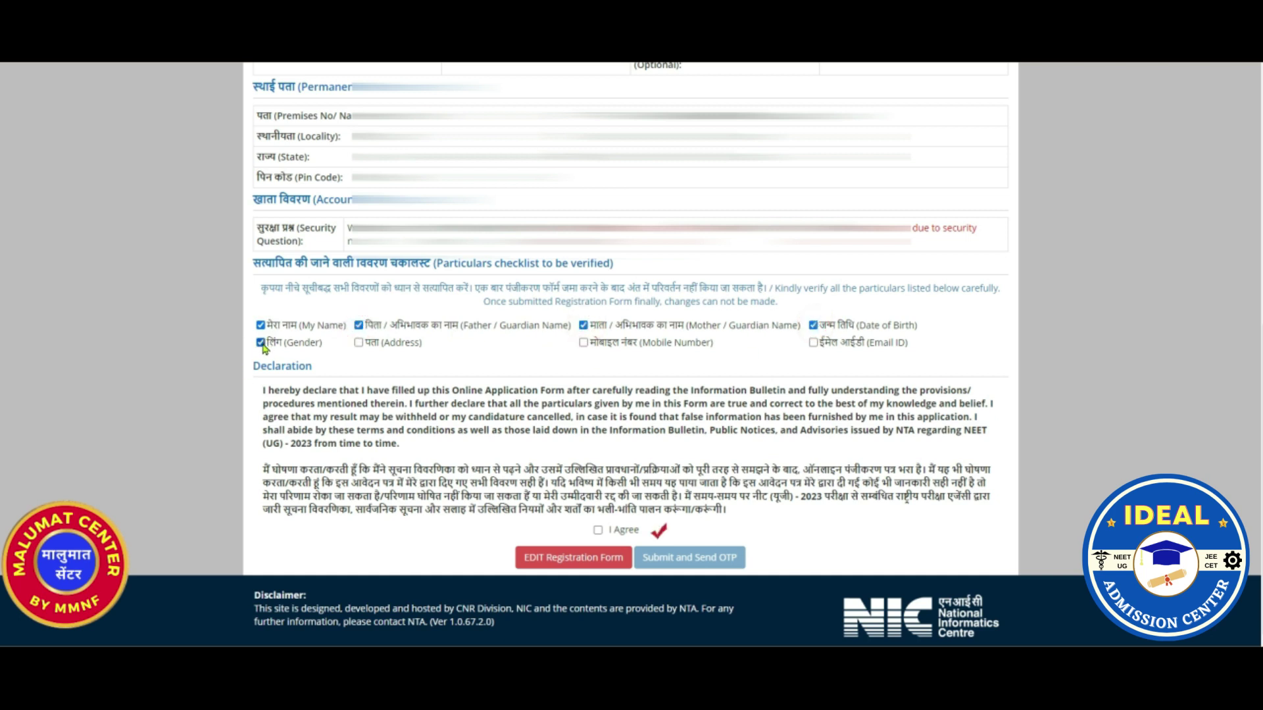
click(359, 342)
click(583, 342)
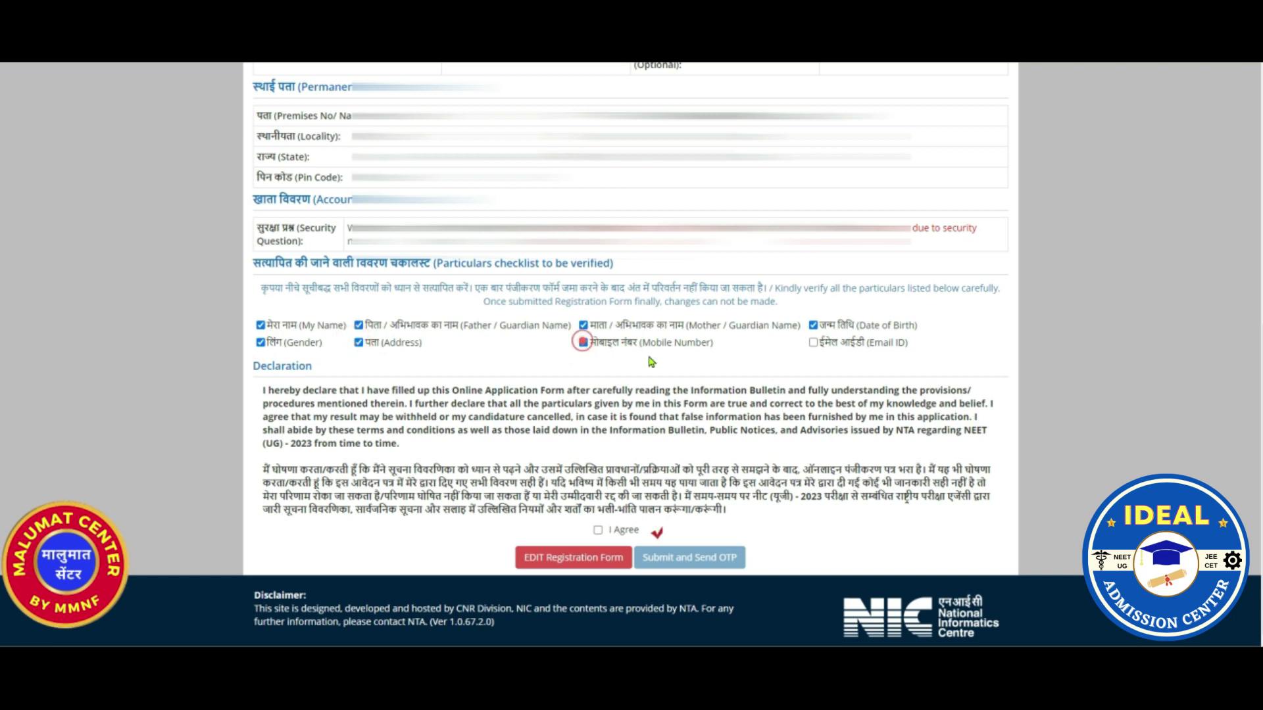
click(814, 342)
- Agree to the declaration, submit the registration details and confirm the request for an OTP
click(598, 530)
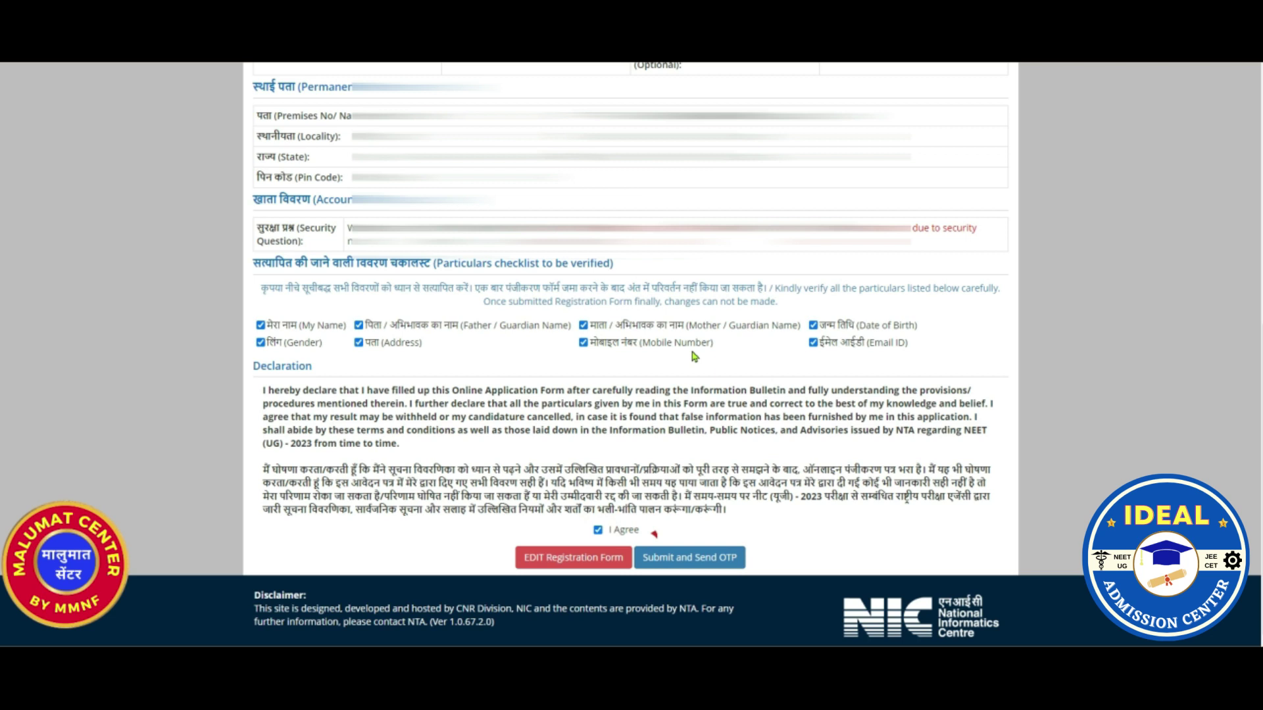
click(687, 559)
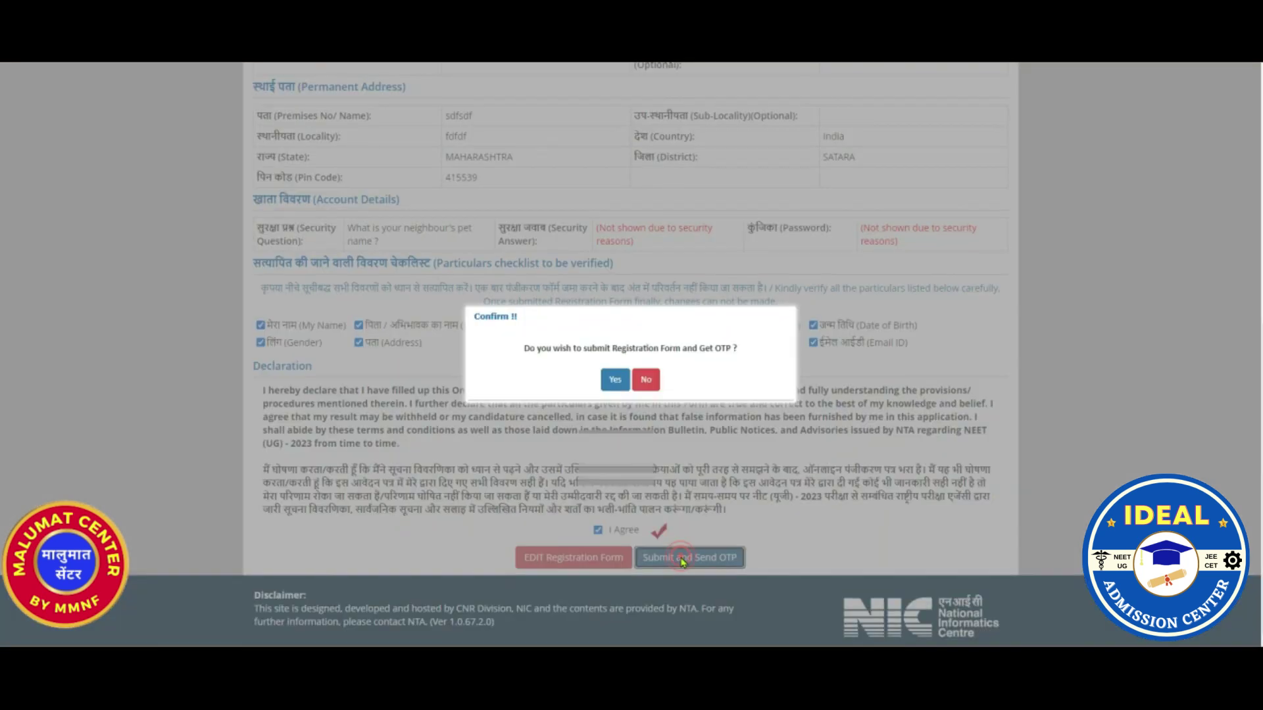
click(614, 382)
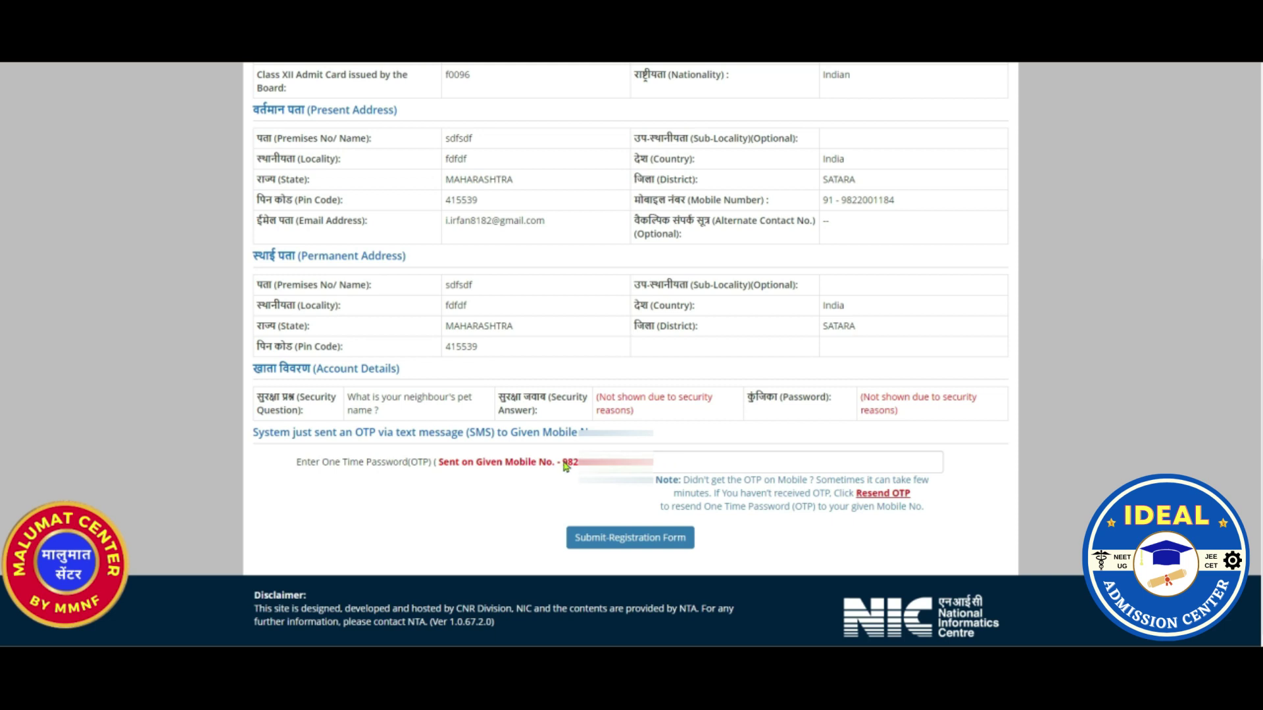
- Enter the one-time password sent to the mobile number and submit the registration form
click(680, 460)
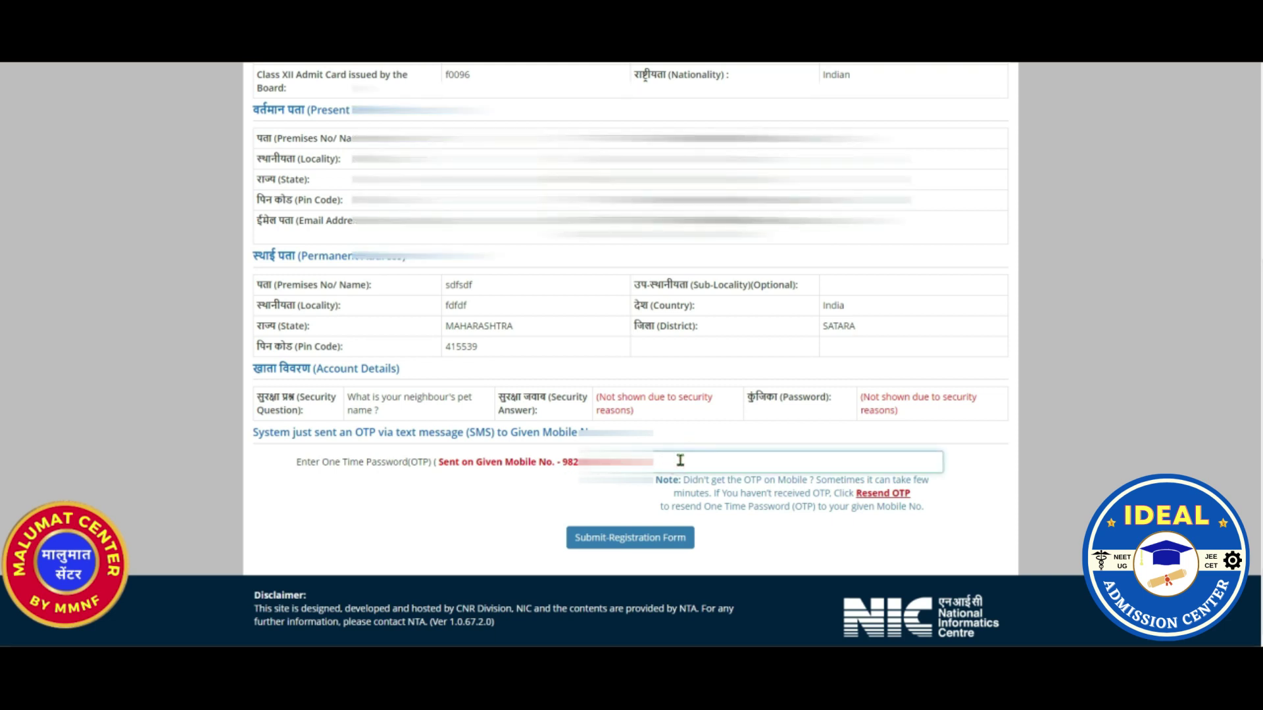
key(ctrl+v)
click(626, 545)
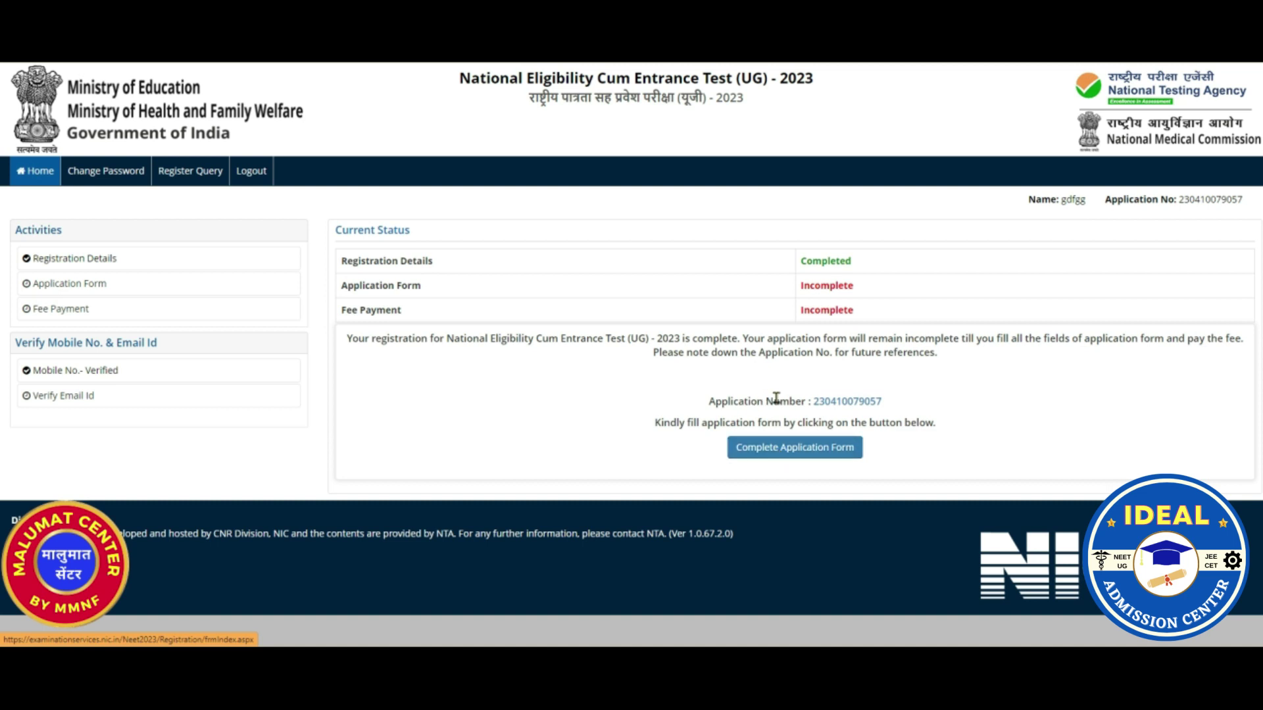
- Highlight the generated application number, and proceed to the Personal Detail page of the application form
drag(811, 402, 936, 404)
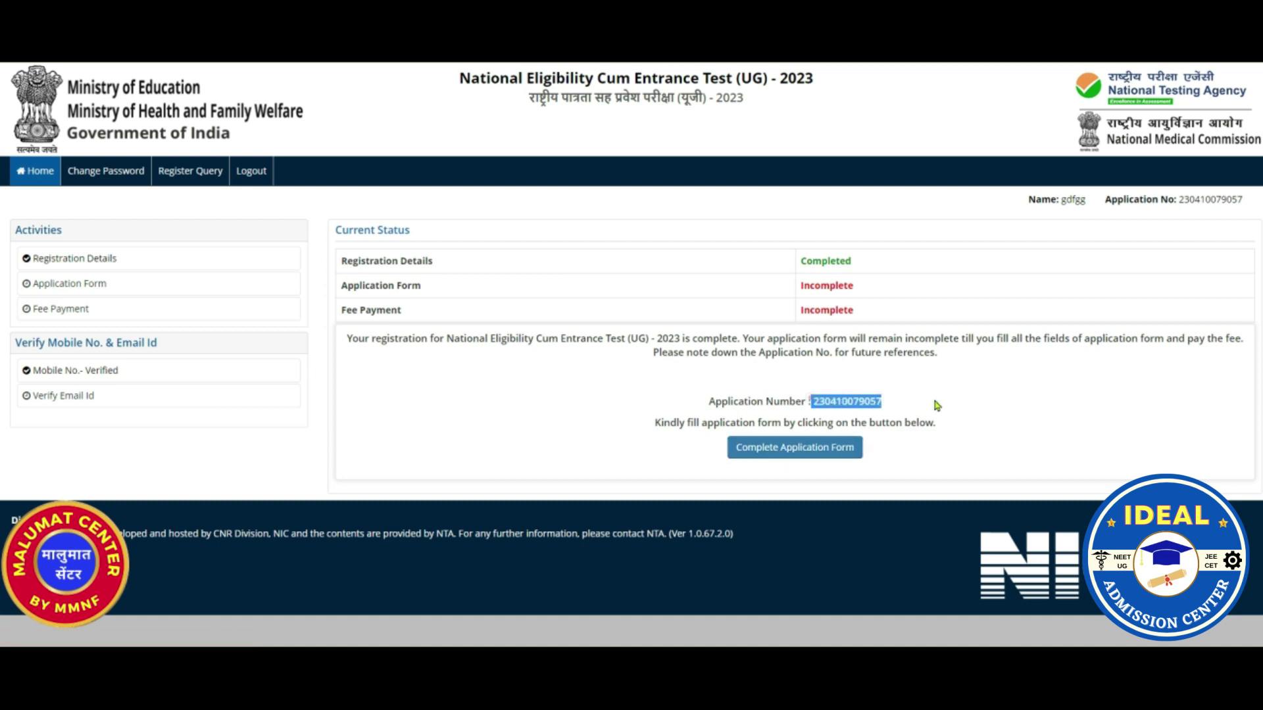
click(990, 403)
click(767, 454)
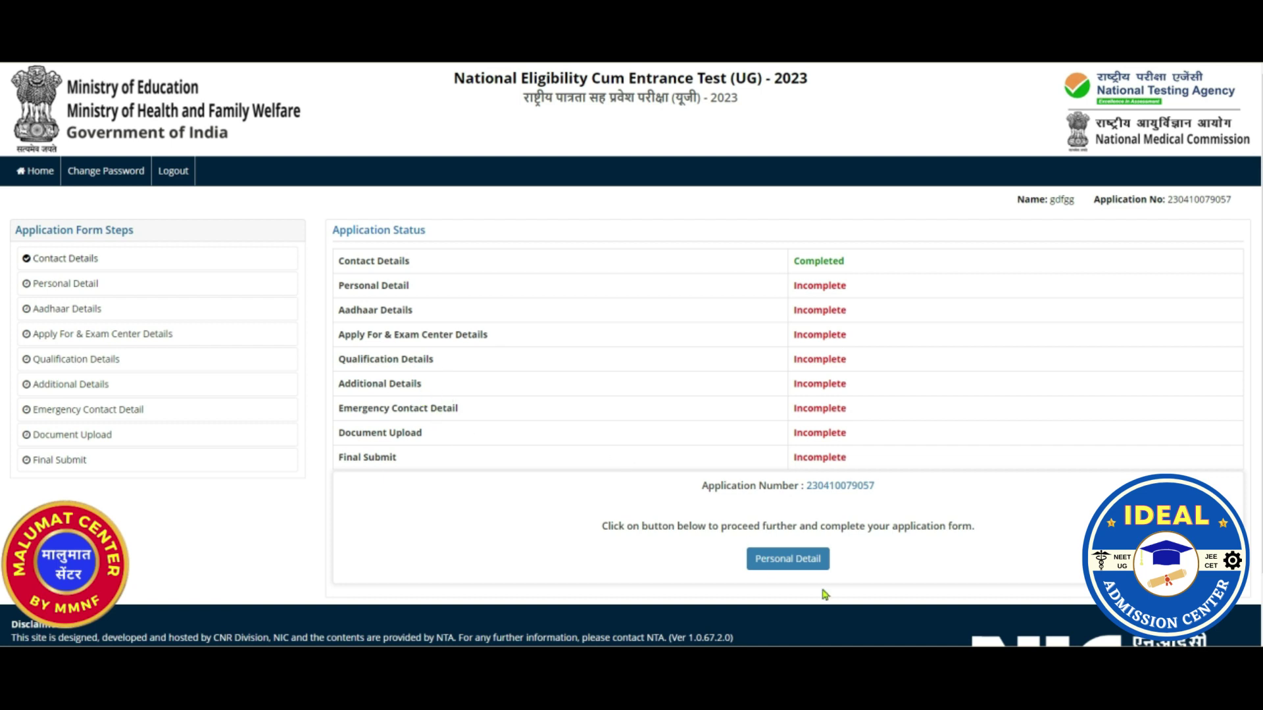
click(784, 567)
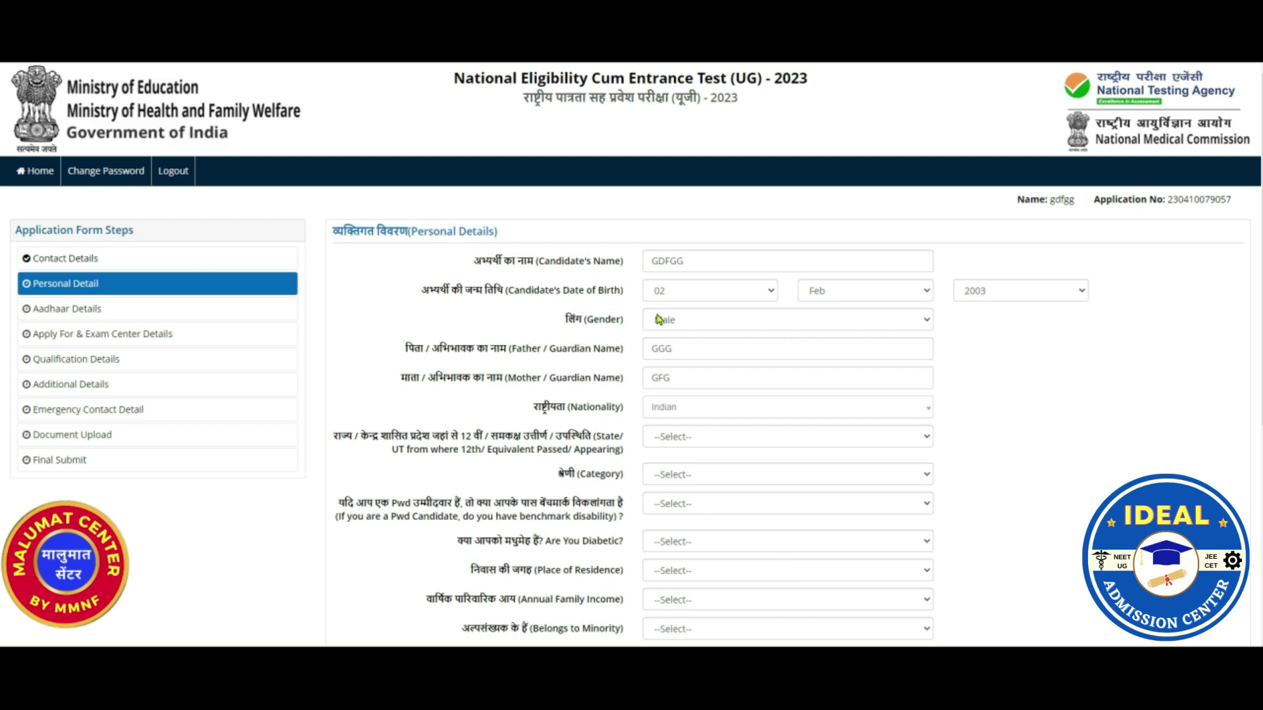
- Look over the options for the Class 12 state and the category in the personal details without choosing any
scroll(663, 319, down, 1)
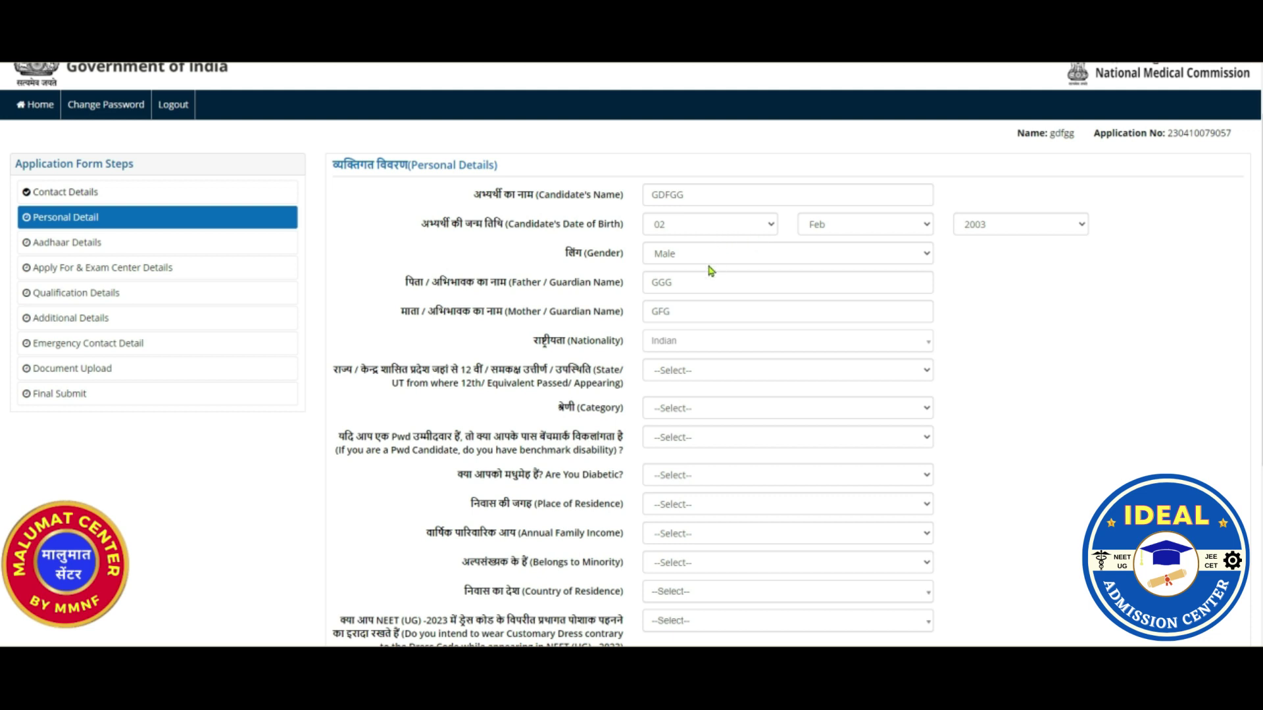
scroll(681, 345, down, 1)
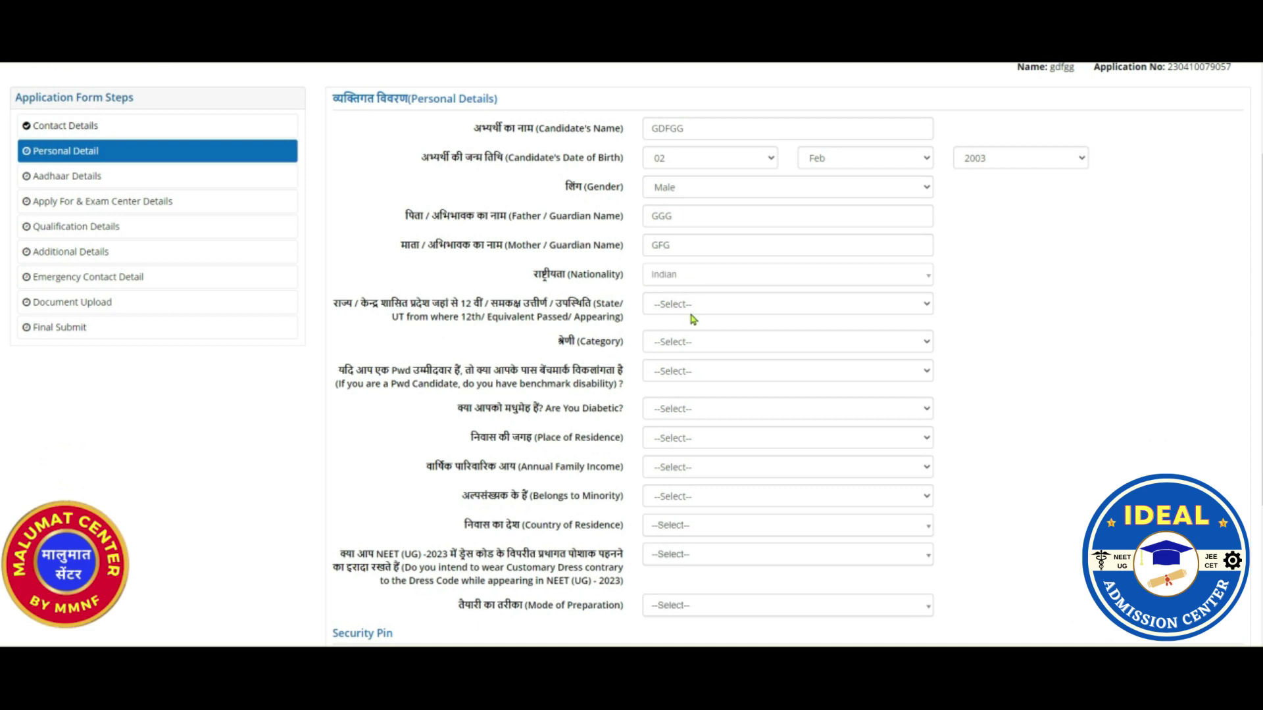
click(916, 312)
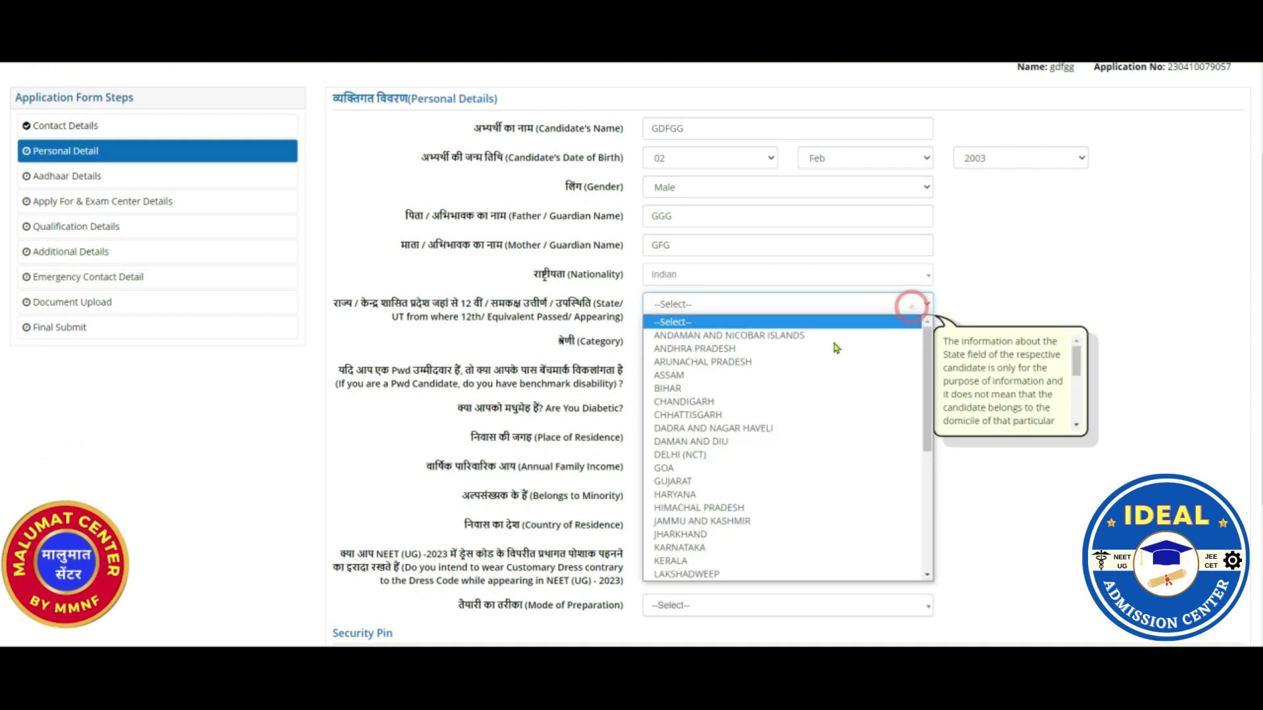
click(962, 465)
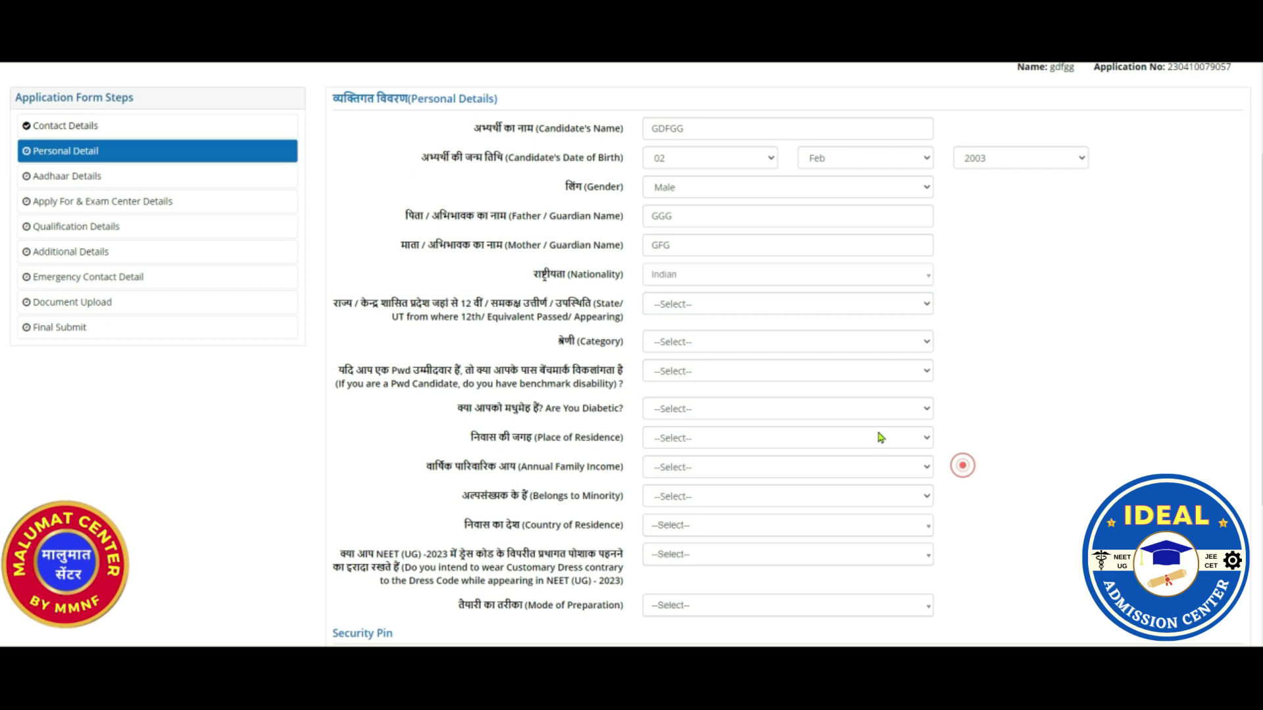
click(831, 343)
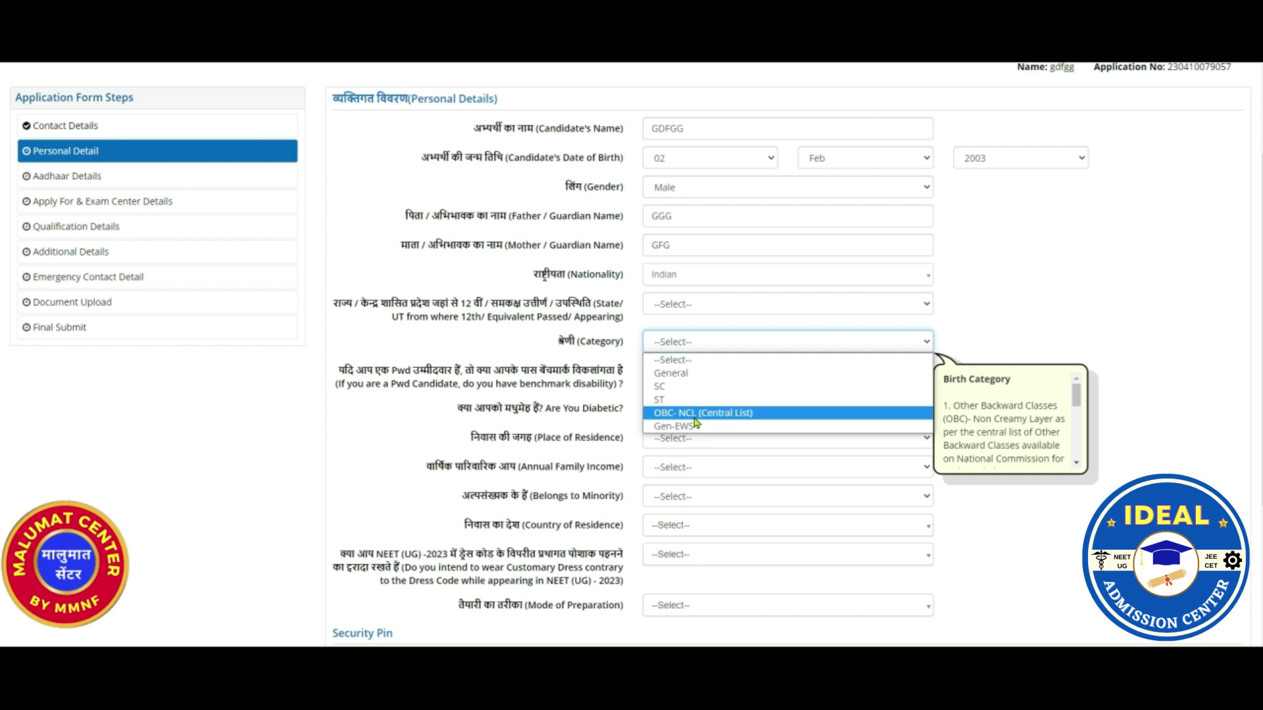
click(1019, 335)
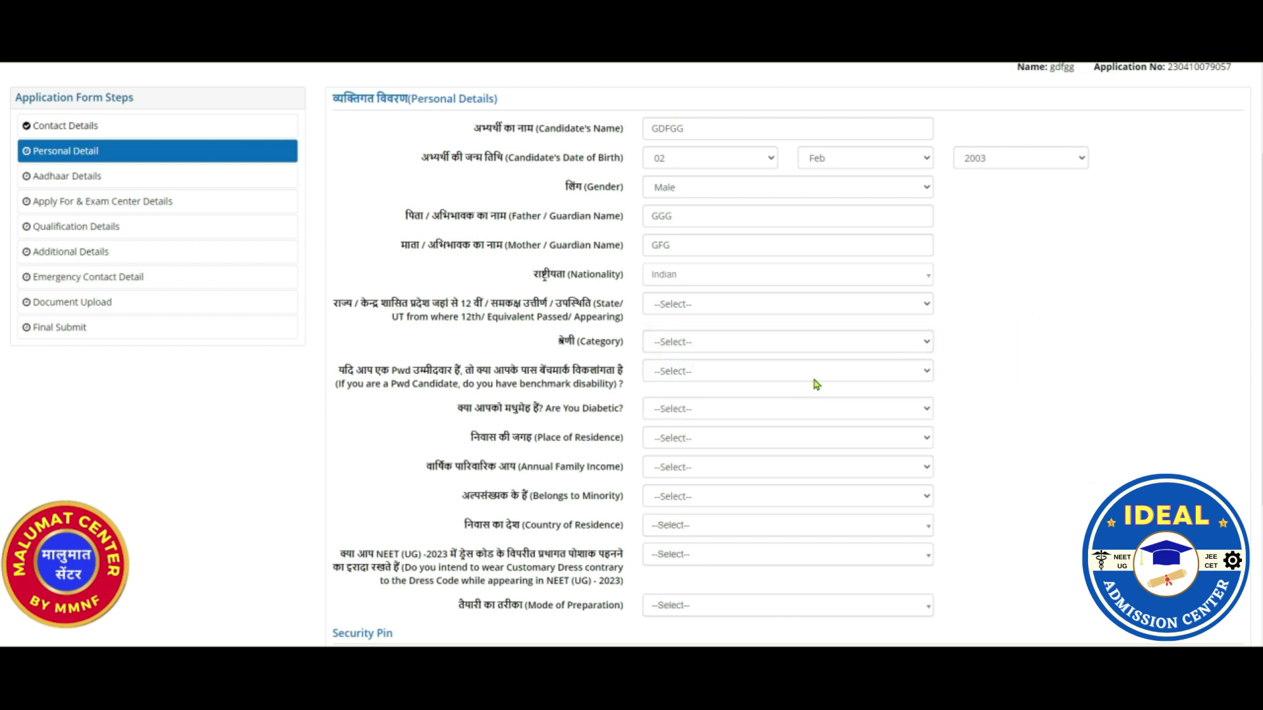
- Look over the options for benchmark disability and diabetic status without choosing any
click(846, 374)
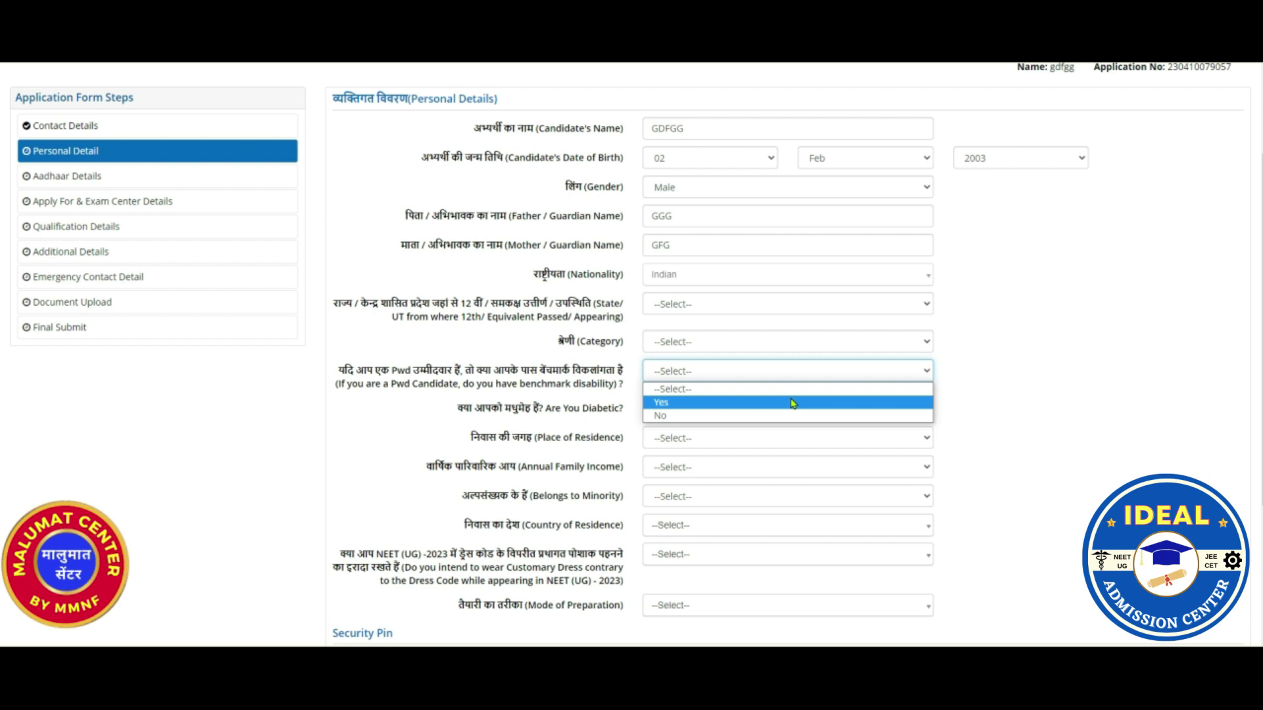
click(995, 409)
click(840, 411)
click(841, 409)
click(979, 450)
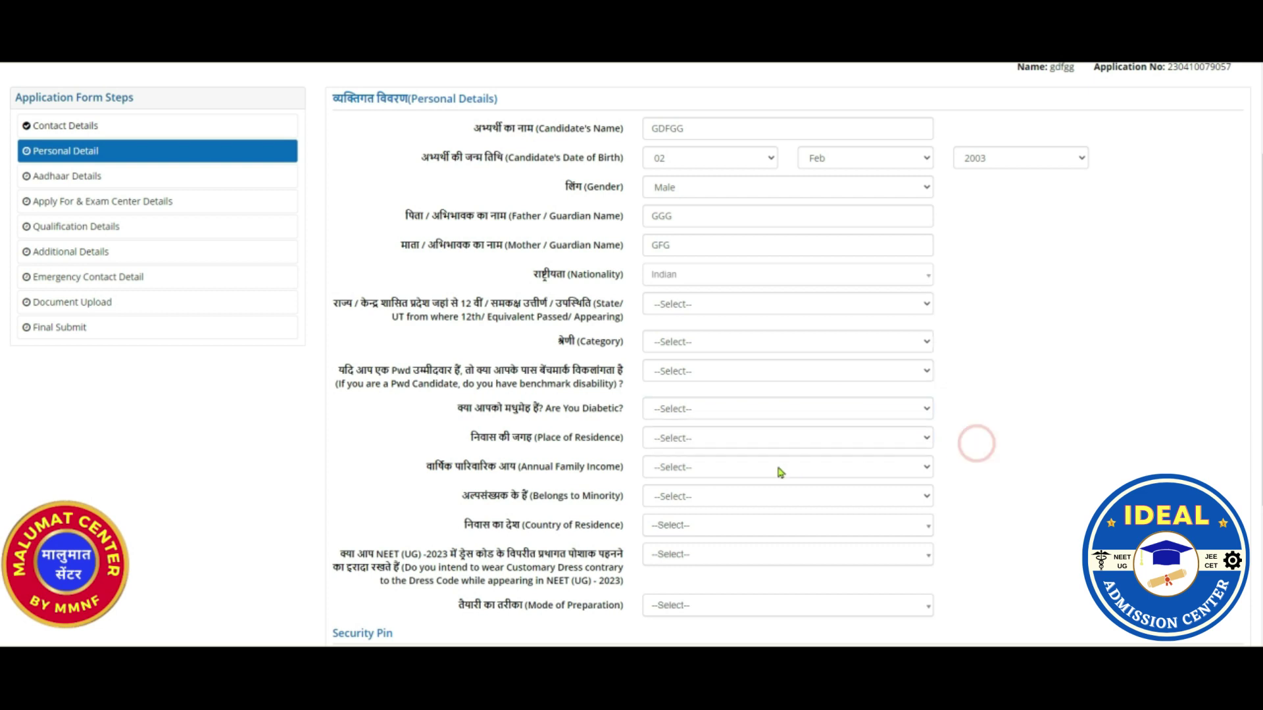
- Examine the place of residence options and the annual family income ranges without choosing any
click(857, 442)
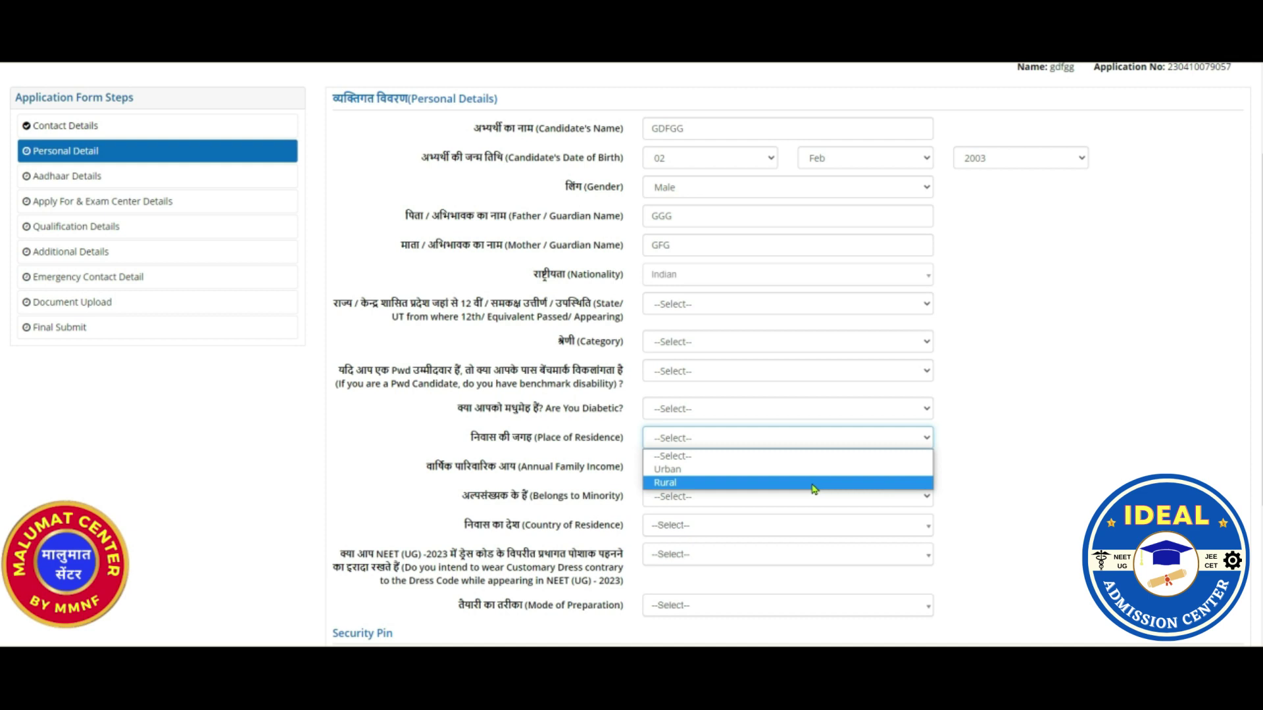
click(1013, 487)
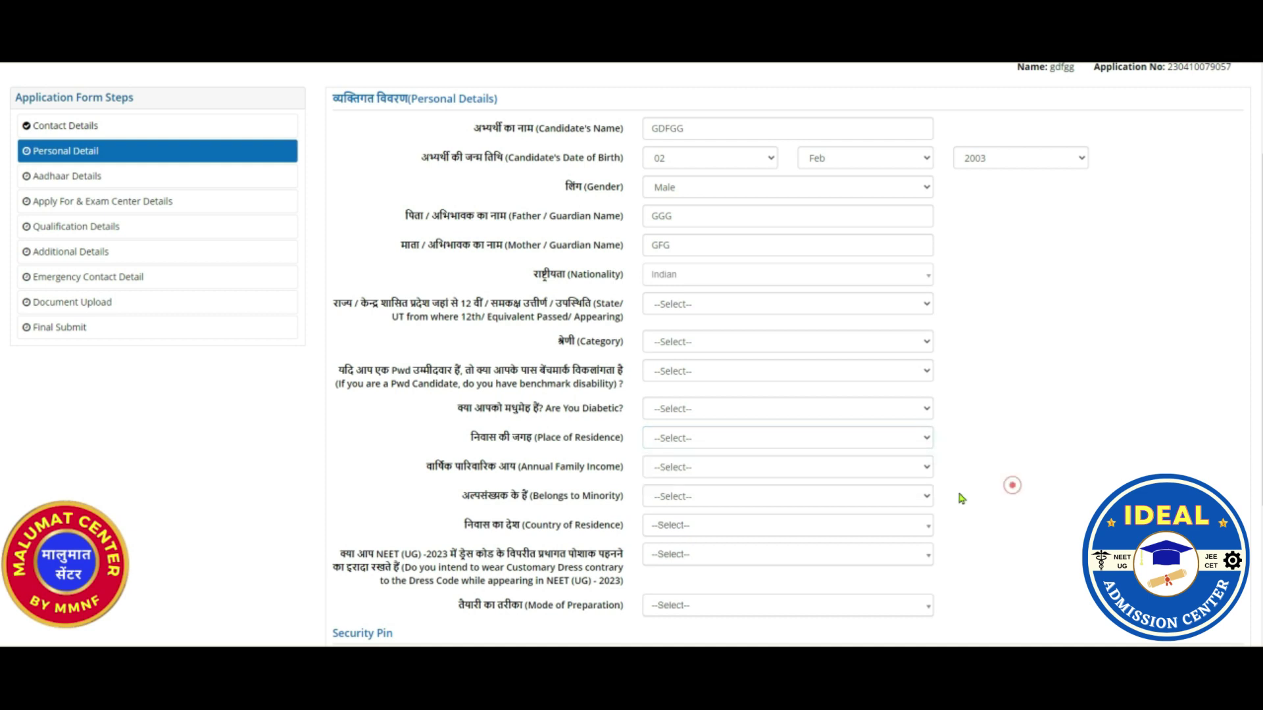
click(830, 469)
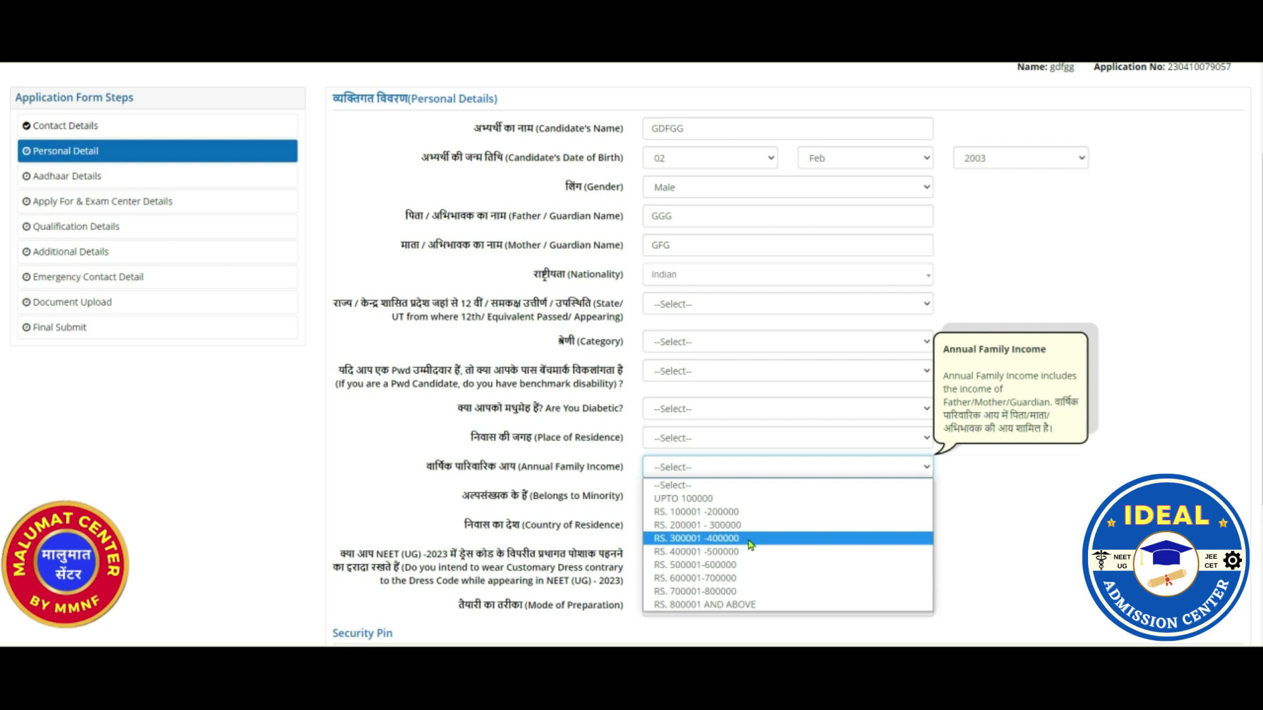
click(1021, 514)
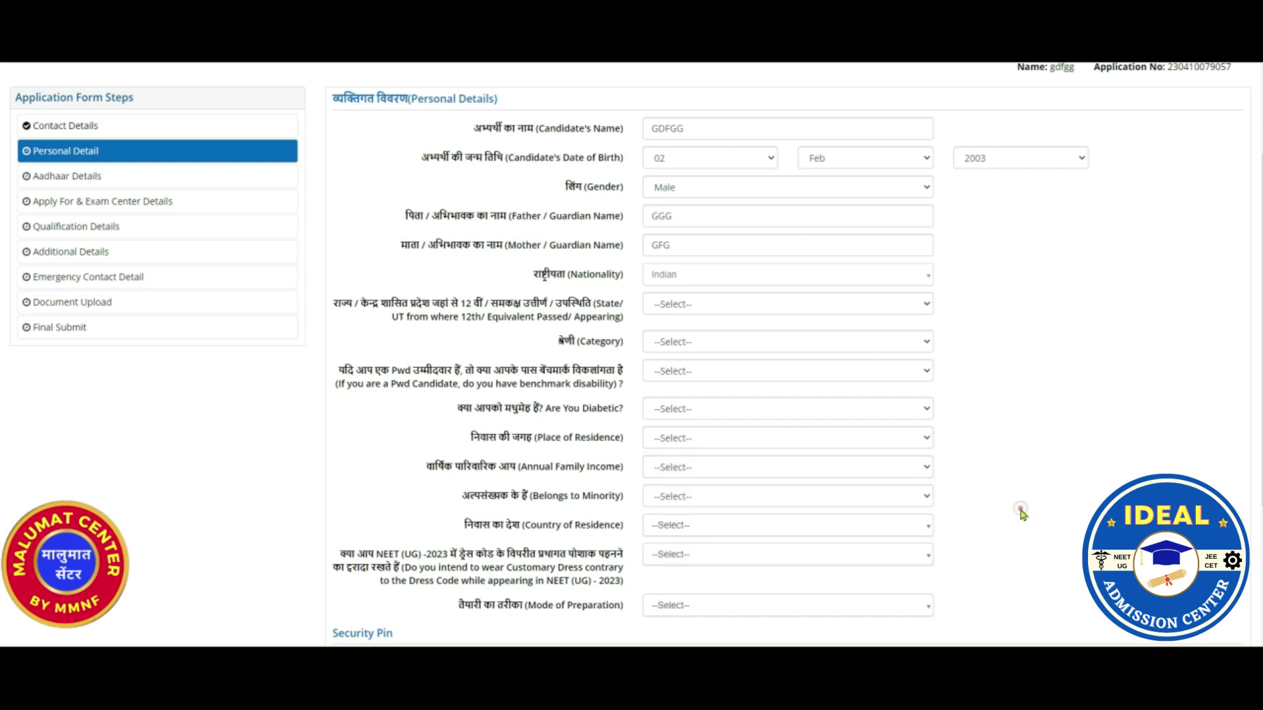
- Look over the minority status and country of residence options without choosing any
click(895, 501)
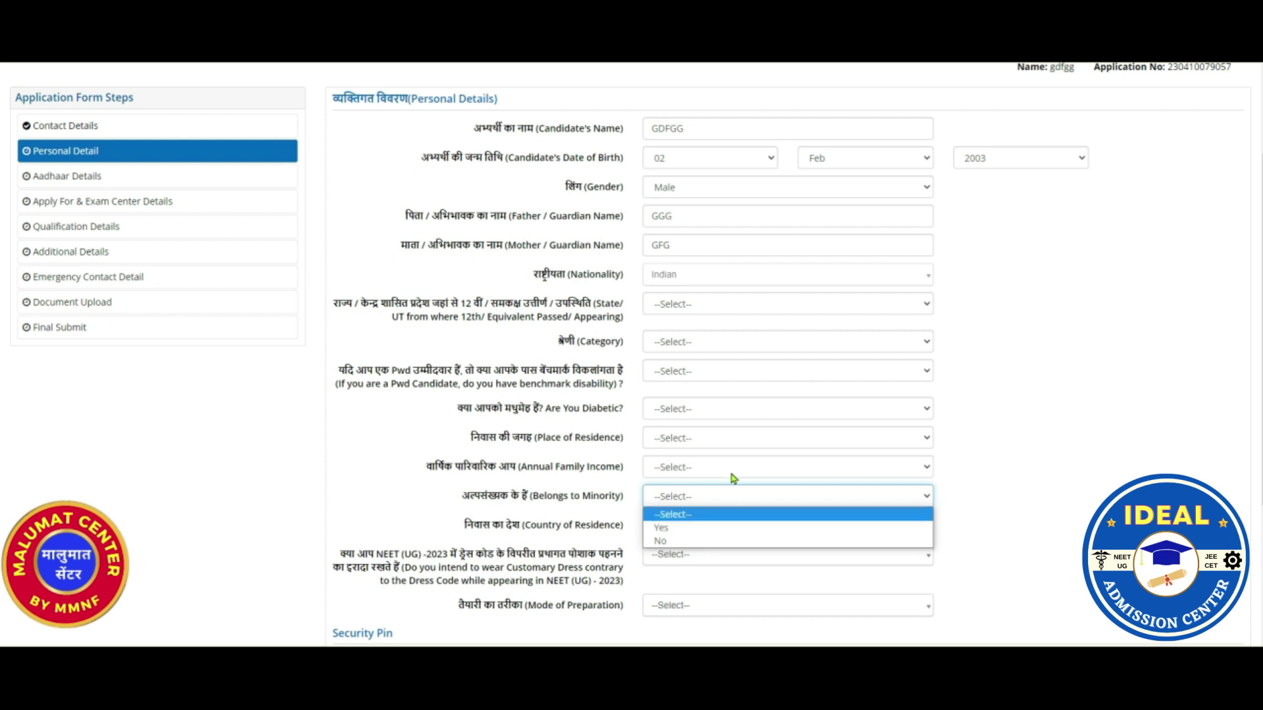
click(974, 486)
scroll(729, 547, down, 1)
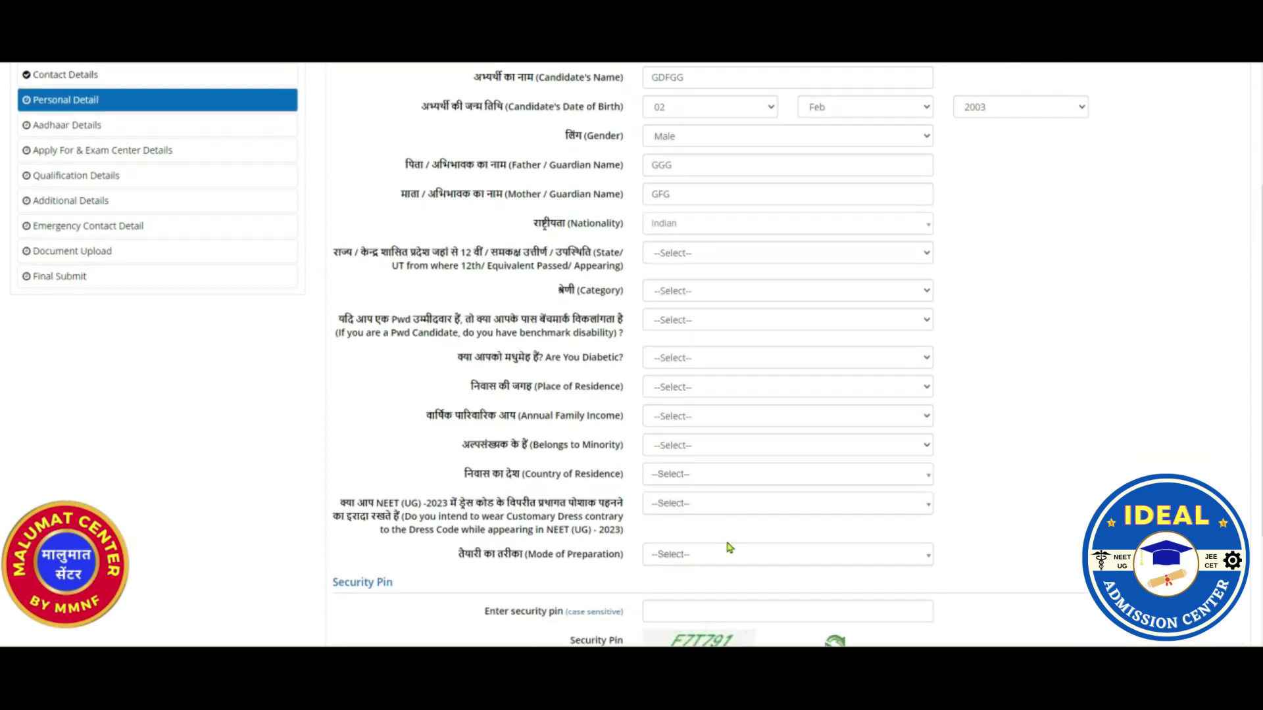
click(702, 460)
click(1033, 517)
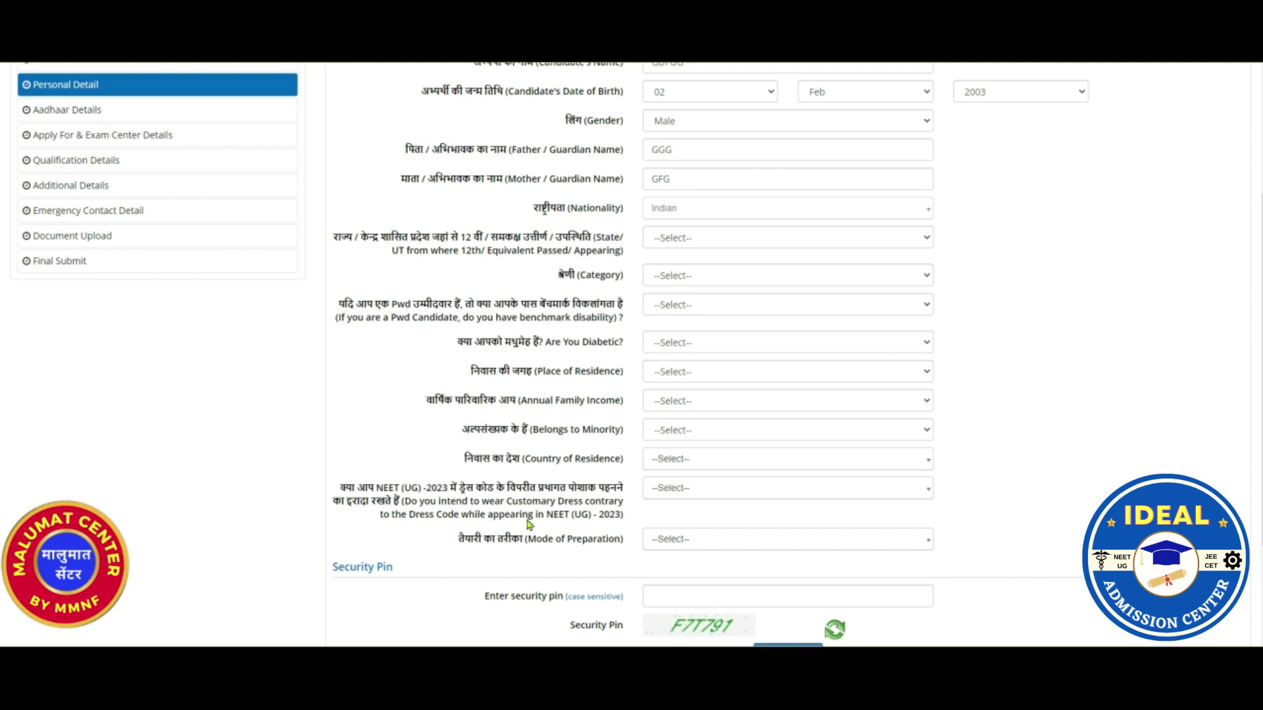
- Answer Yes to the question about wearing customary dress contrary to the dress code during NEET (UG) 2023
click(789, 500)
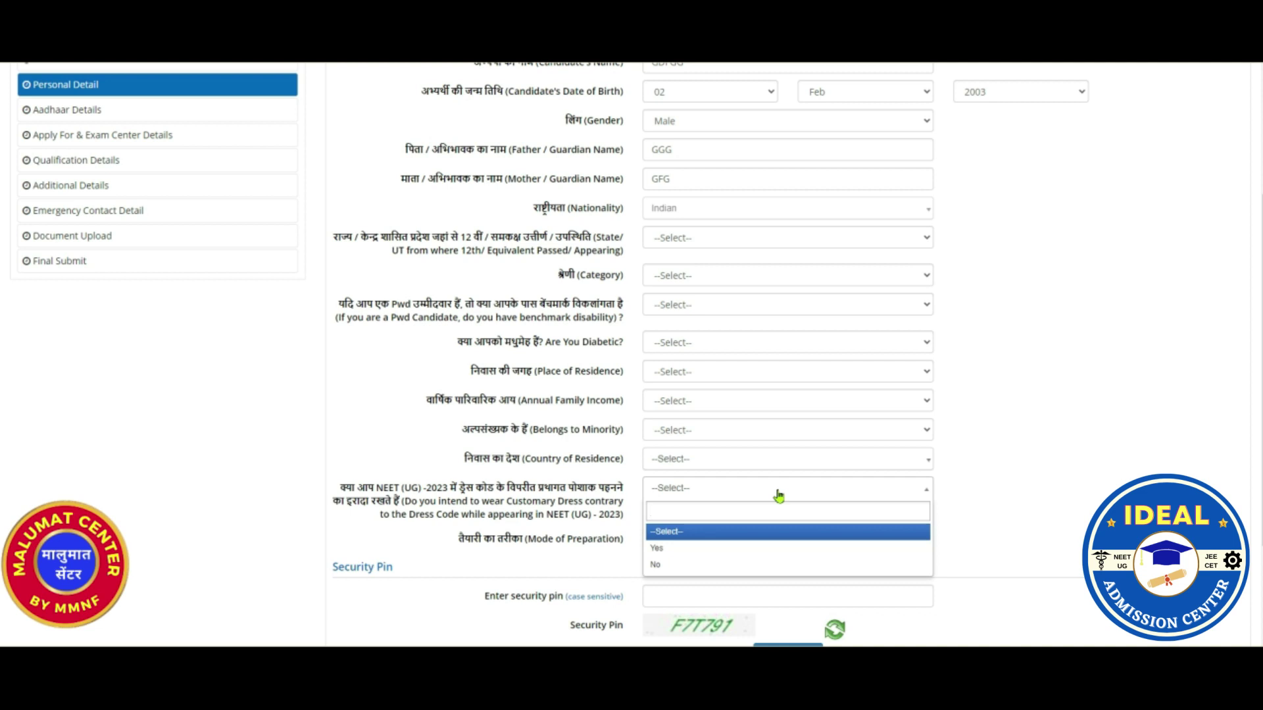
click(708, 547)
click(820, 497)
click(820, 494)
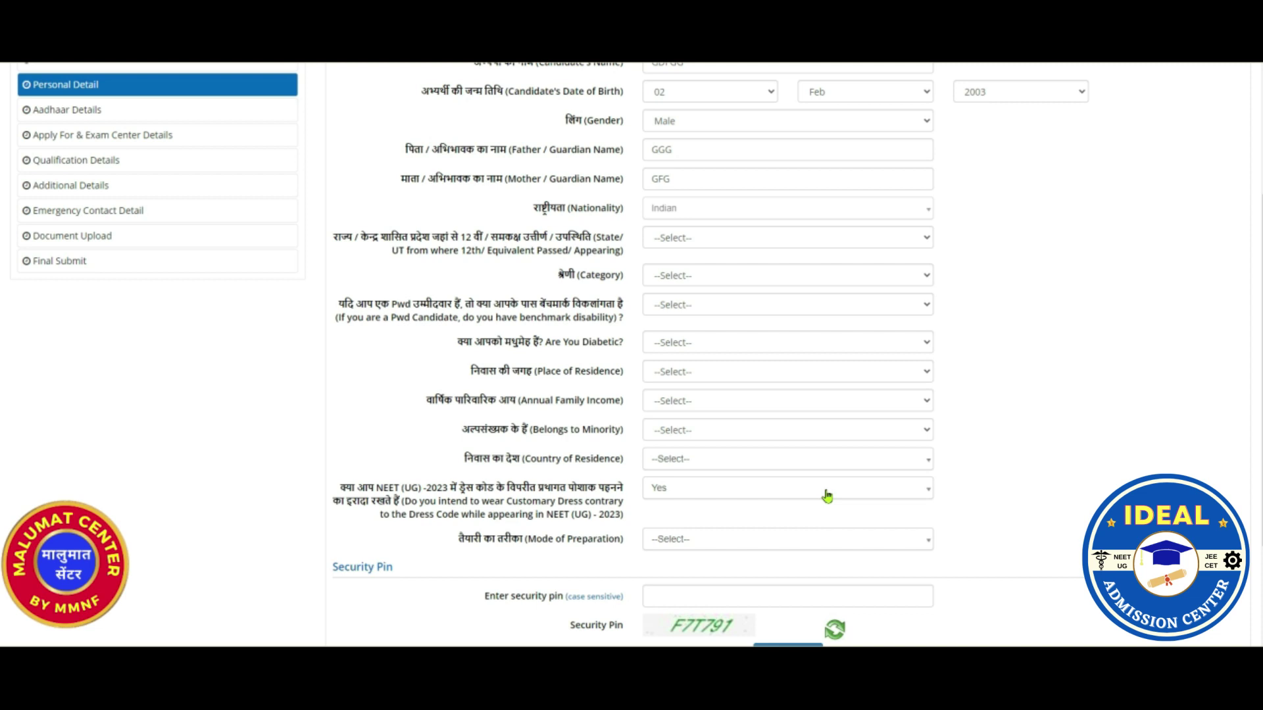
click(826, 497)
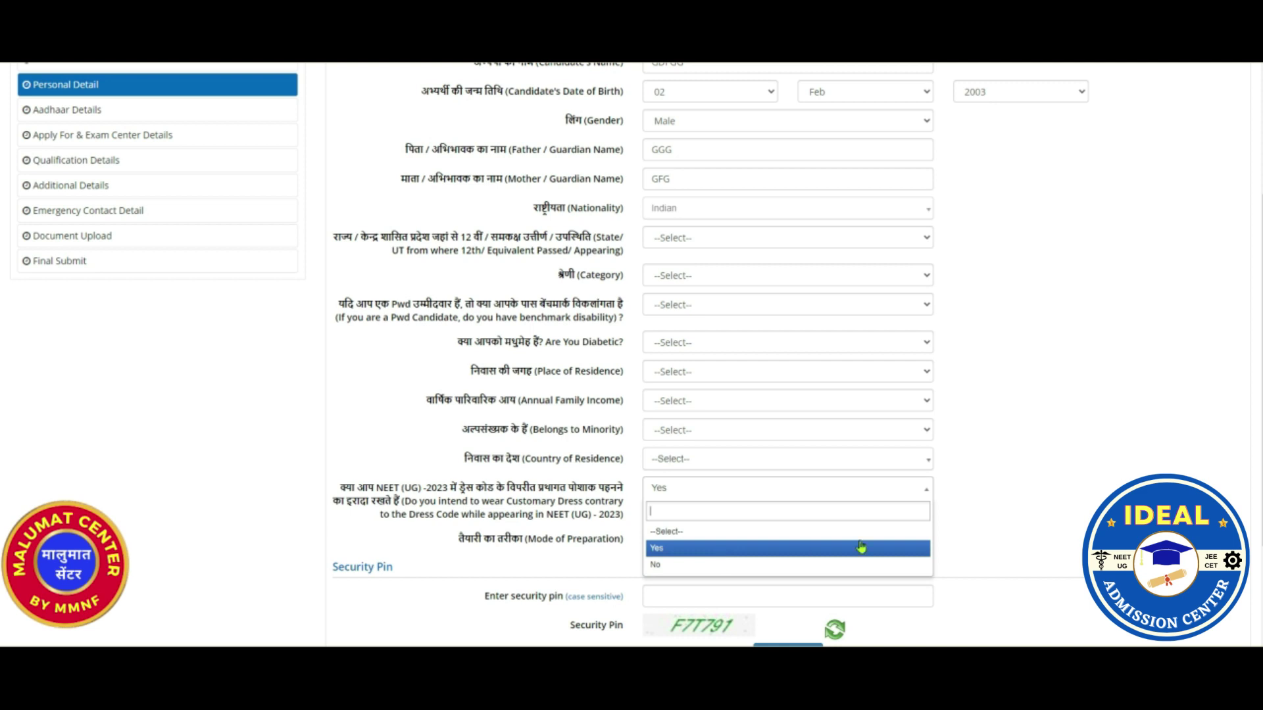
click(987, 516)
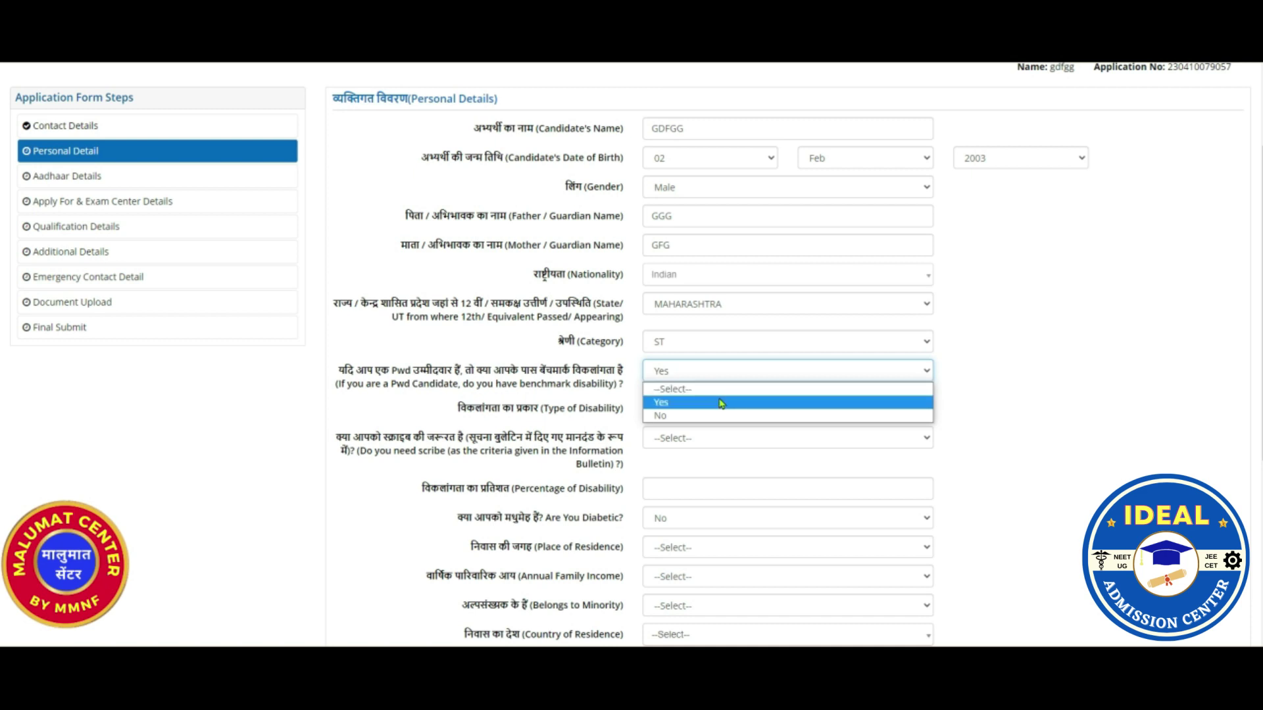
- Answer Yes to having a benchmark disability and check the type of disability field
click(721, 402)
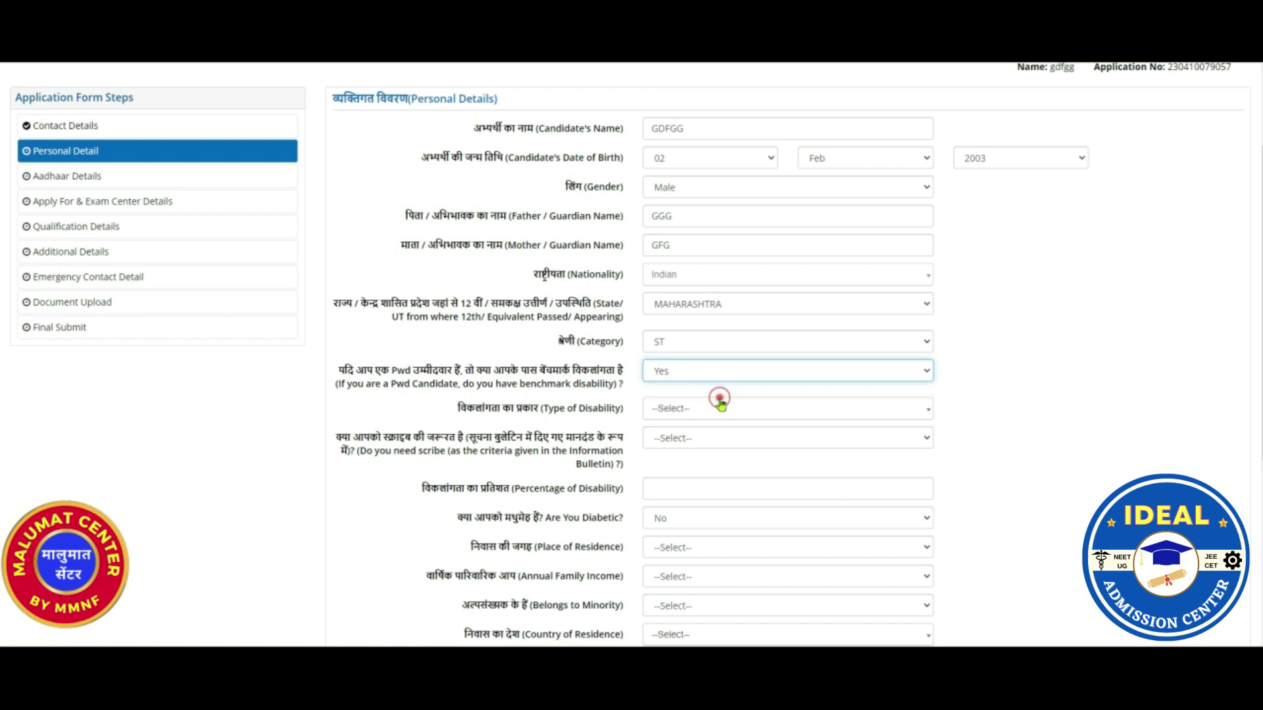
click(794, 404)
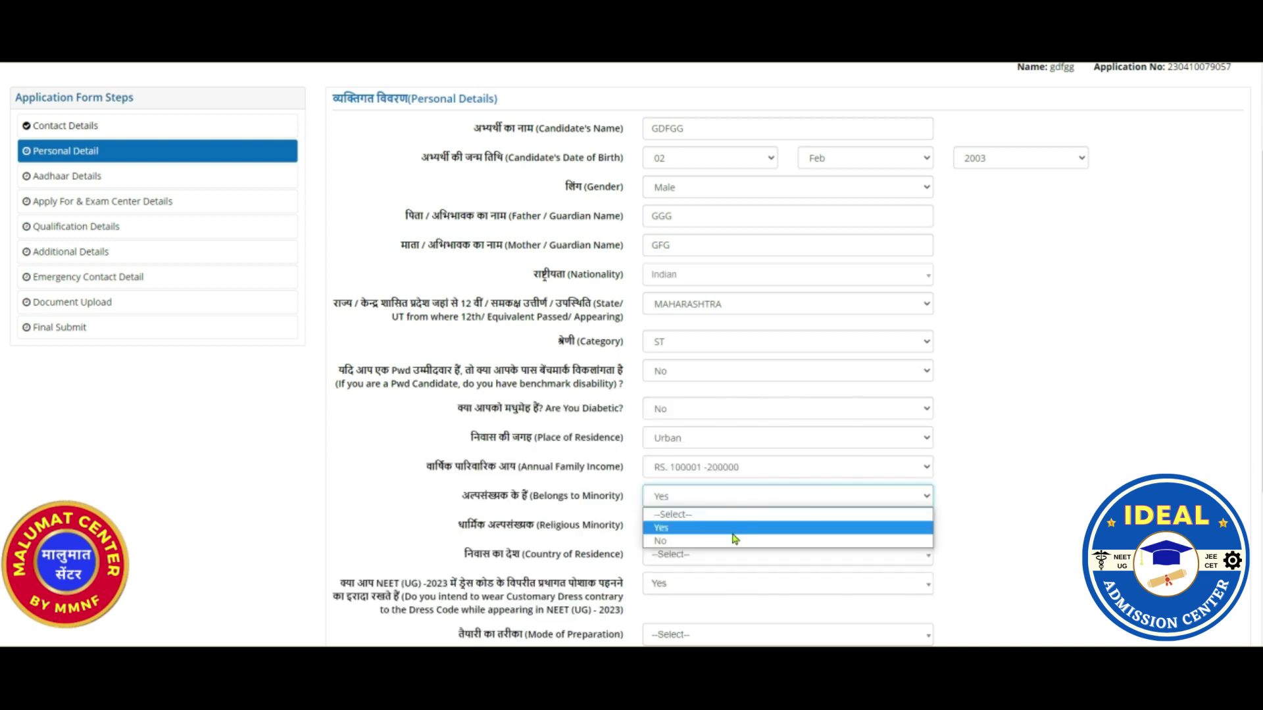
- Set Belongs to Minority to Yes and choose Muslim as the religious minority
click(728, 528)
click(745, 525)
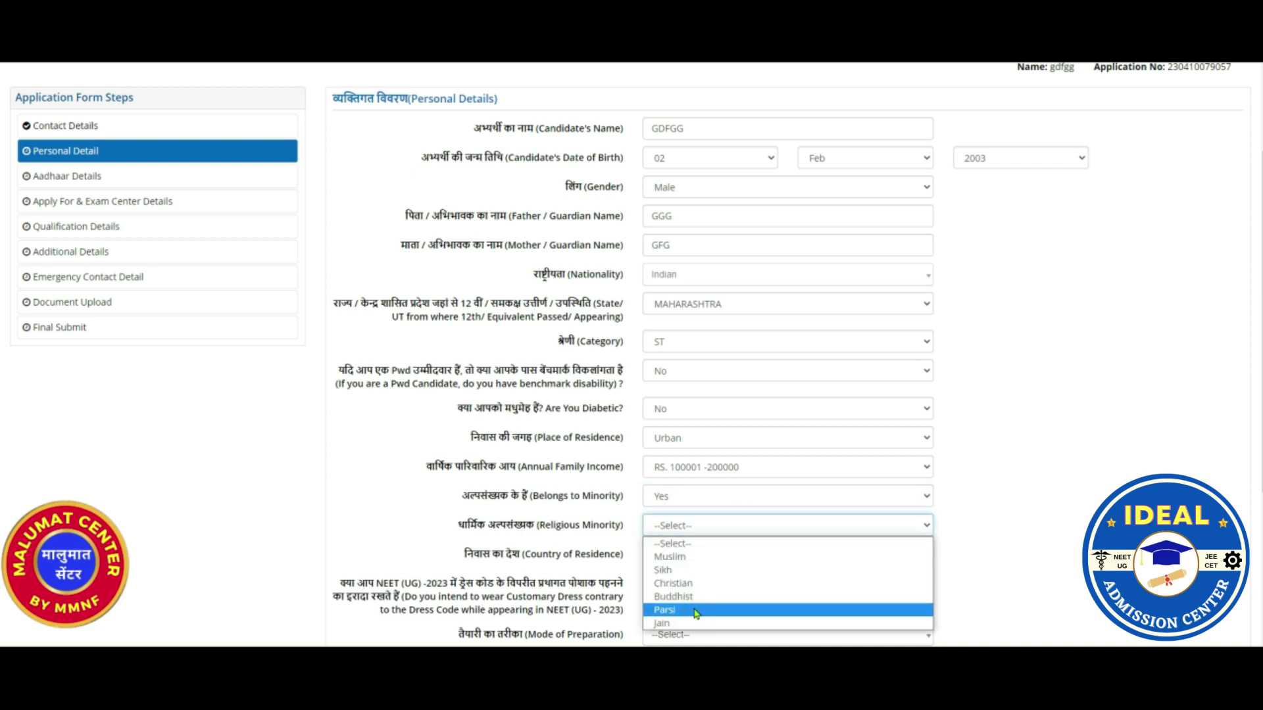
click(707, 557)
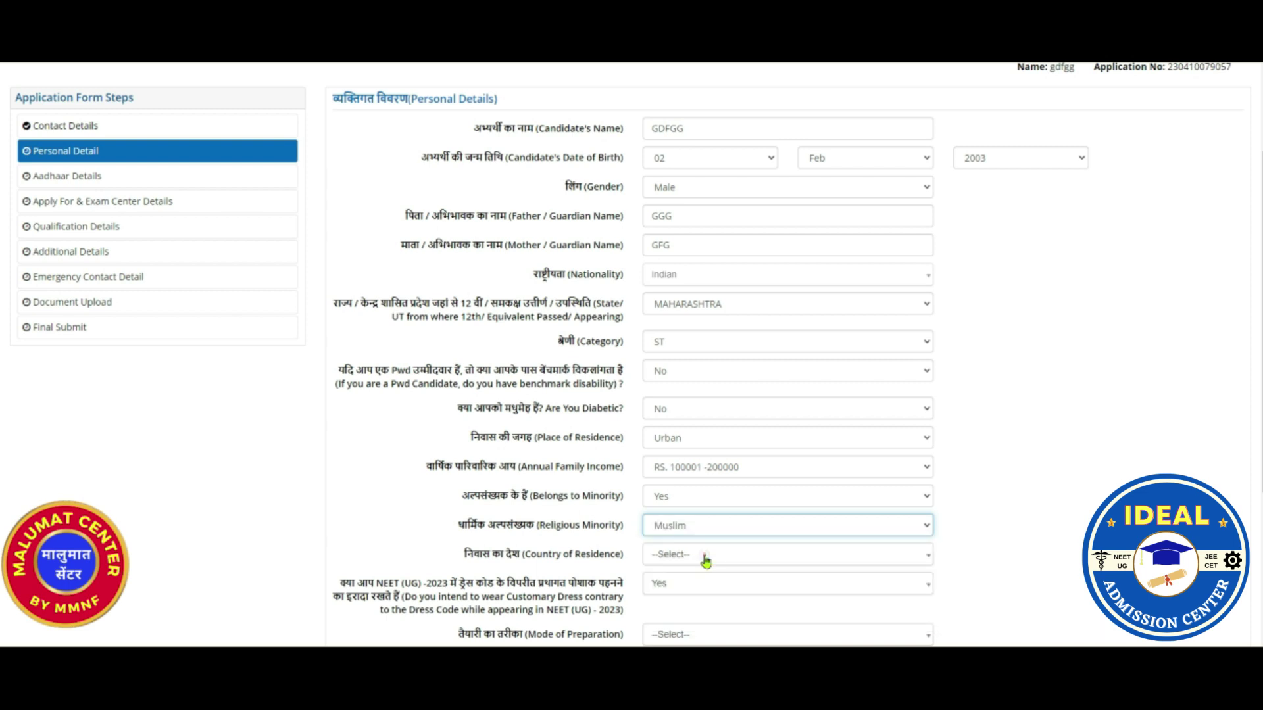
- Choose India as the country of residence and confirm submission of the personal details section
click(754, 560)
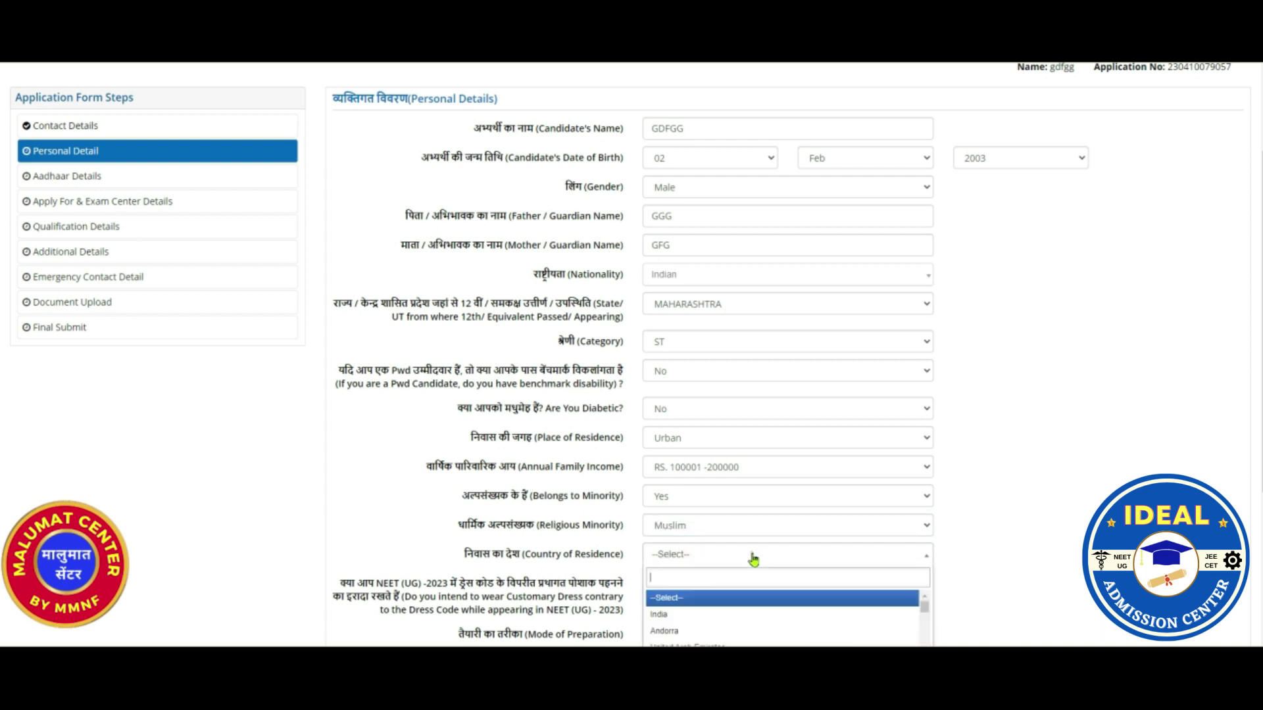
click(696, 612)
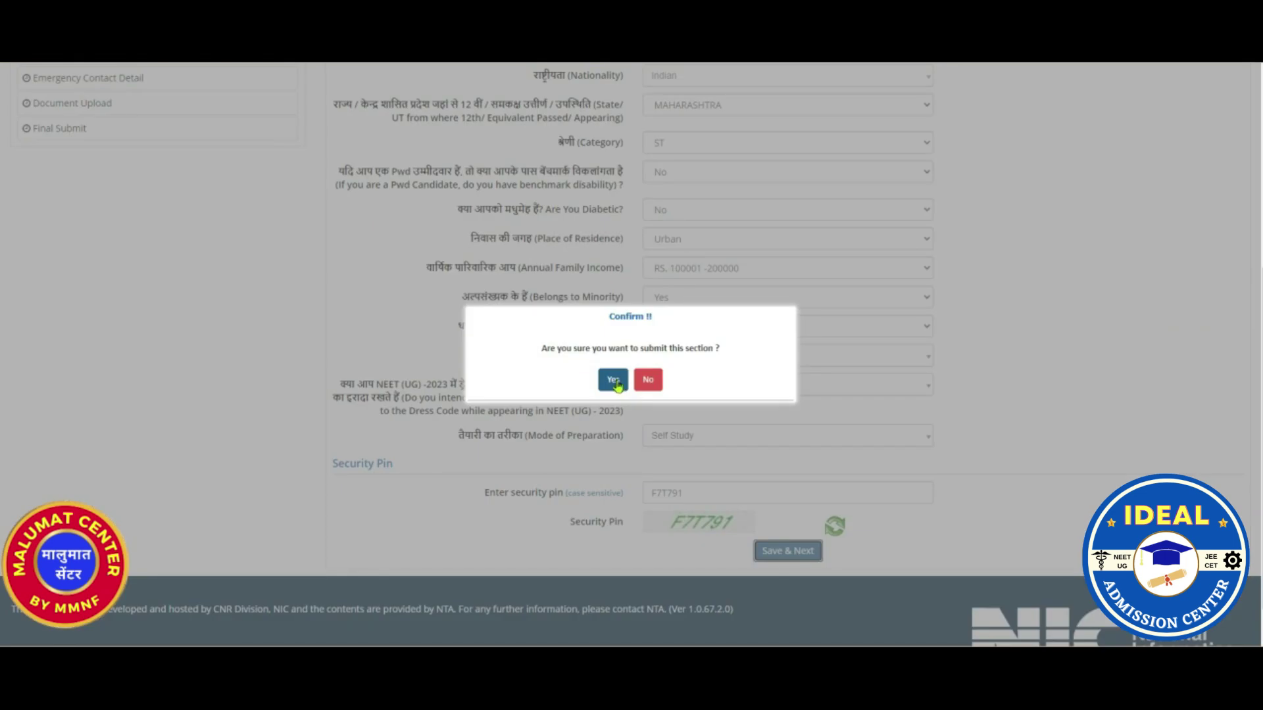
click(613, 380)
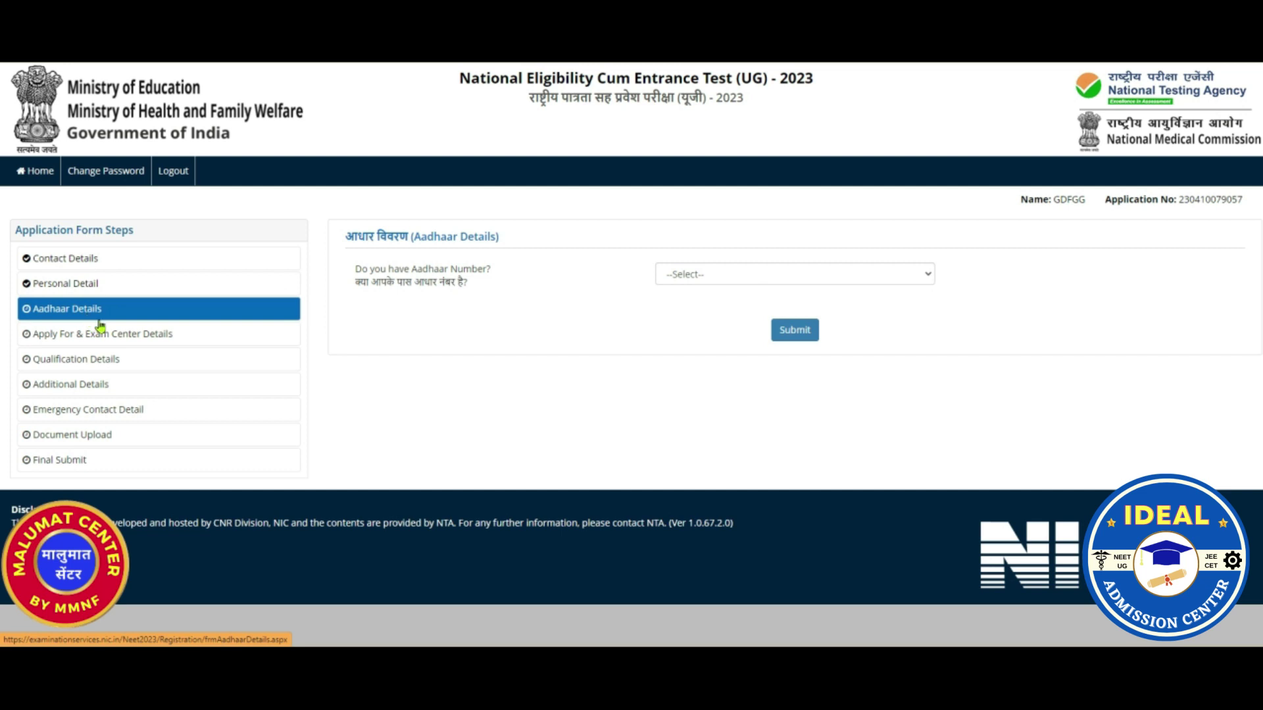
- Answer Yes to having an Aadhaar number, then submit and confirm the answer
click(775, 275)
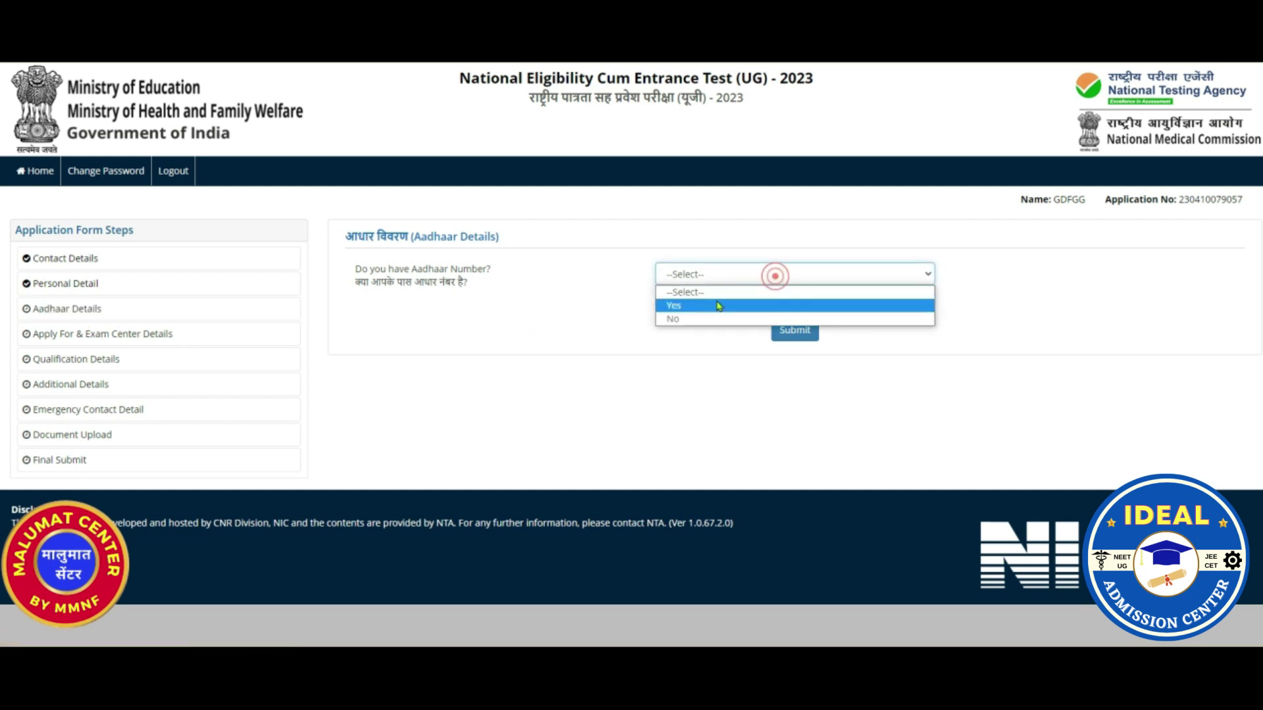
click(719, 305)
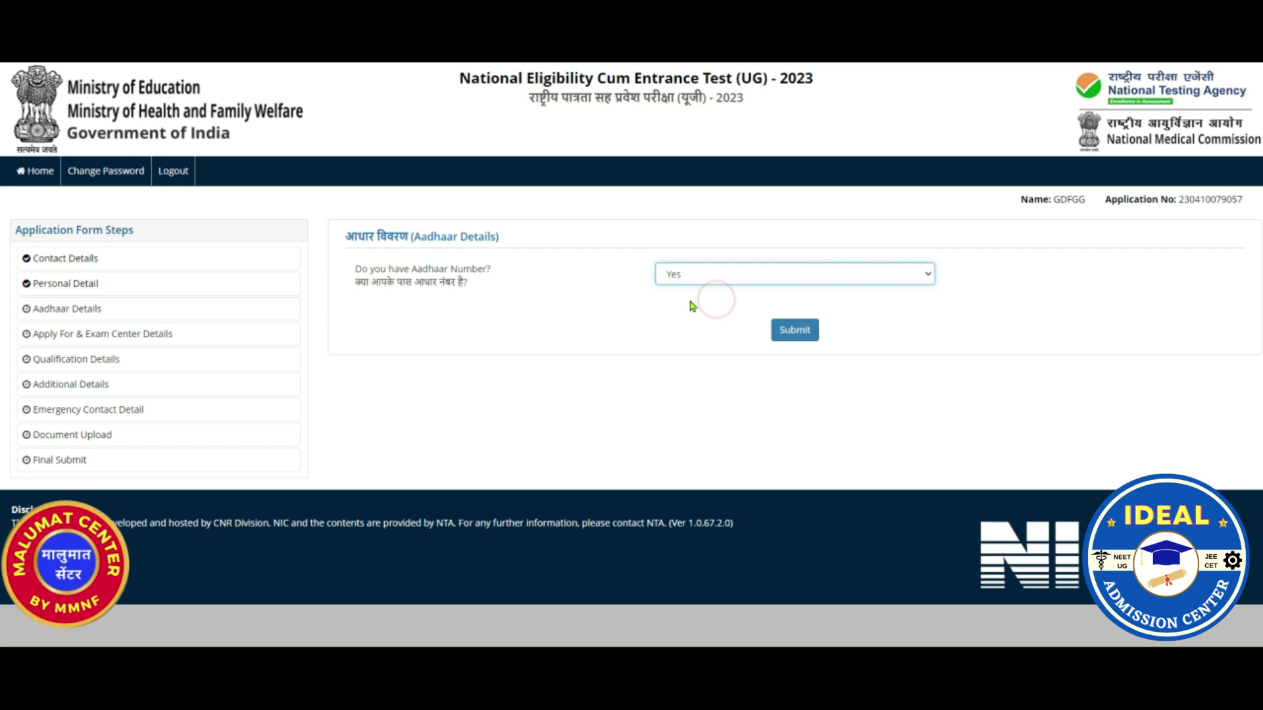
click(812, 275)
click(698, 319)
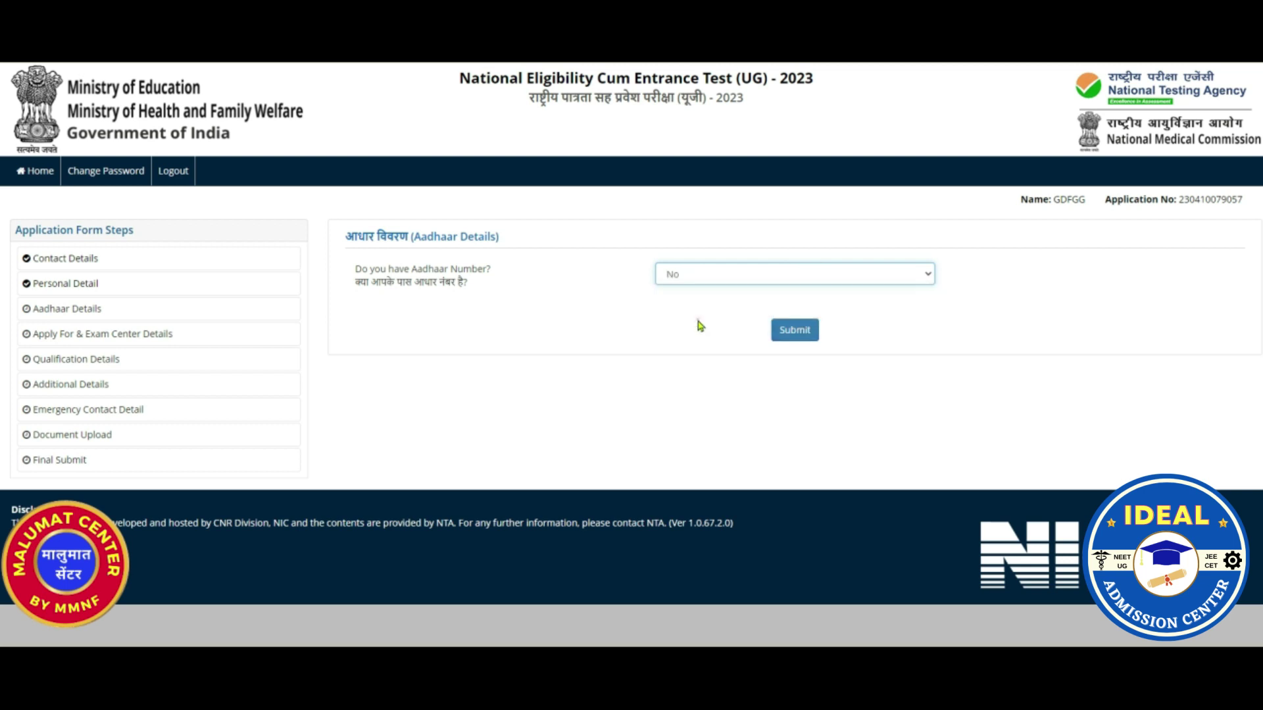
click(877, 279)
click(755, 306)
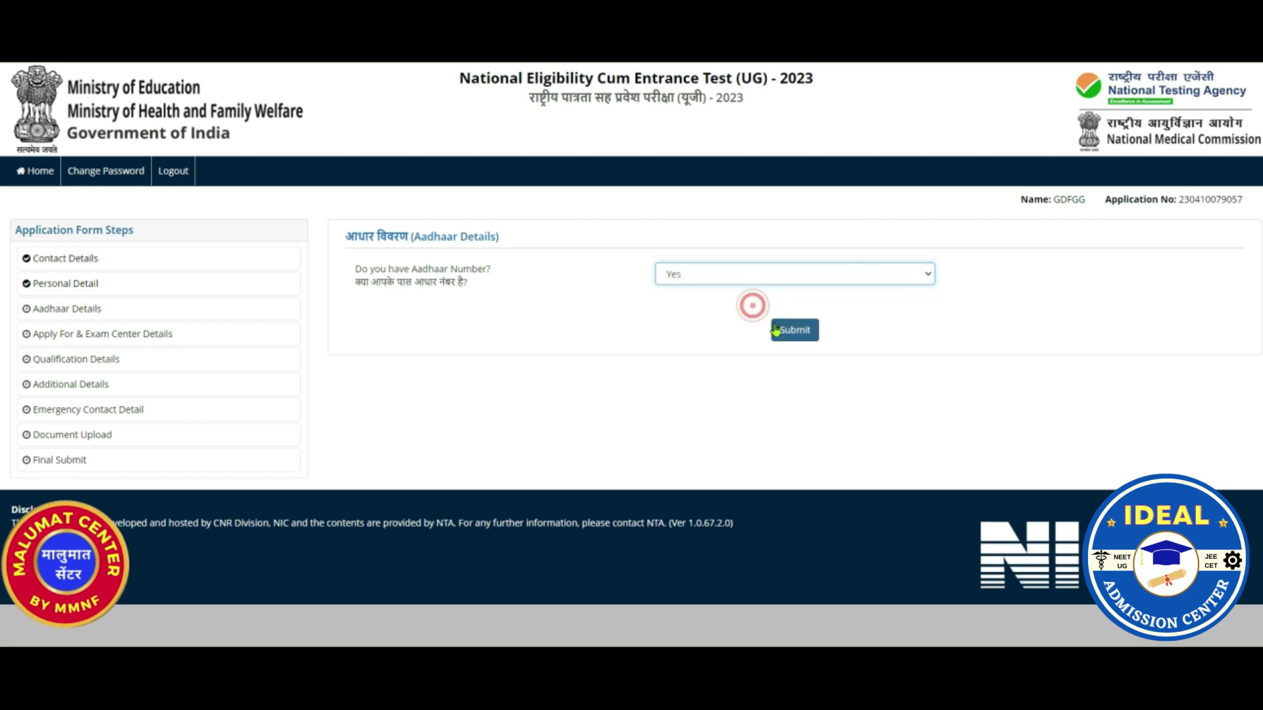
click(789, 332)
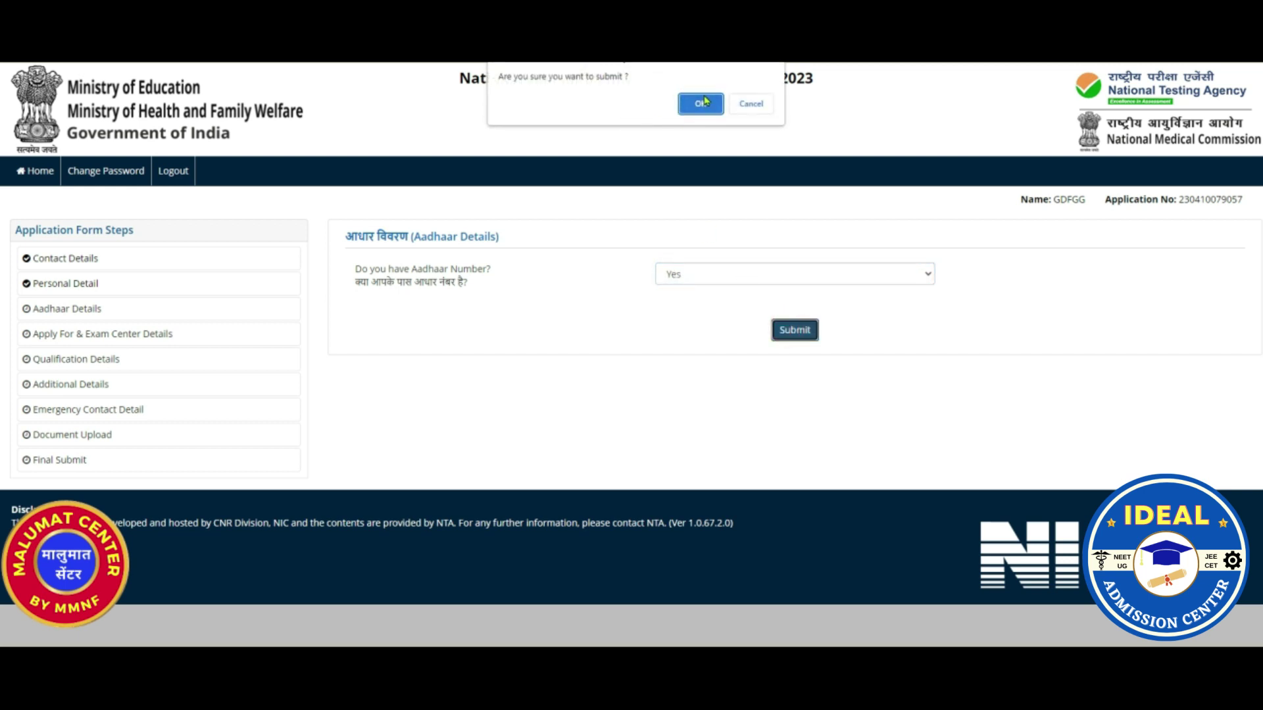
click(692, 105)
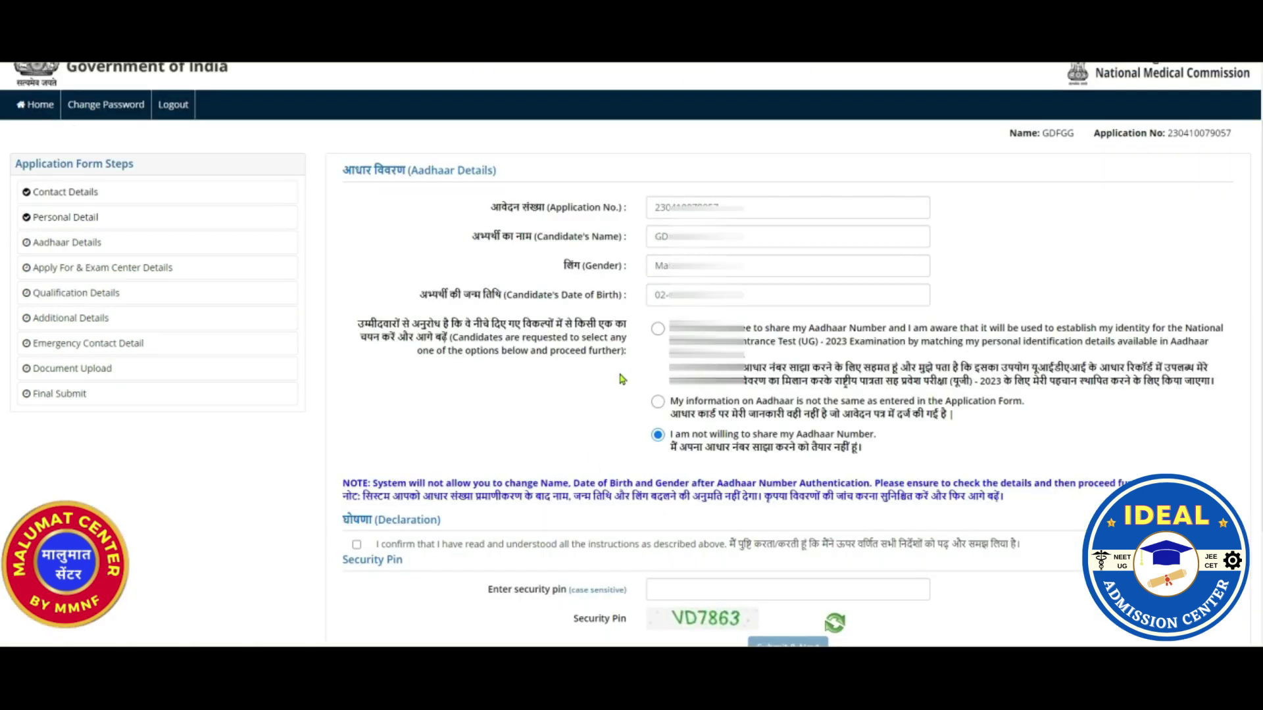
- Select the option to voluntarily agree to share the Aadhaar number and activate the Aadhaar number field
click(657, 329)
scroll(657, 332, up, 1)
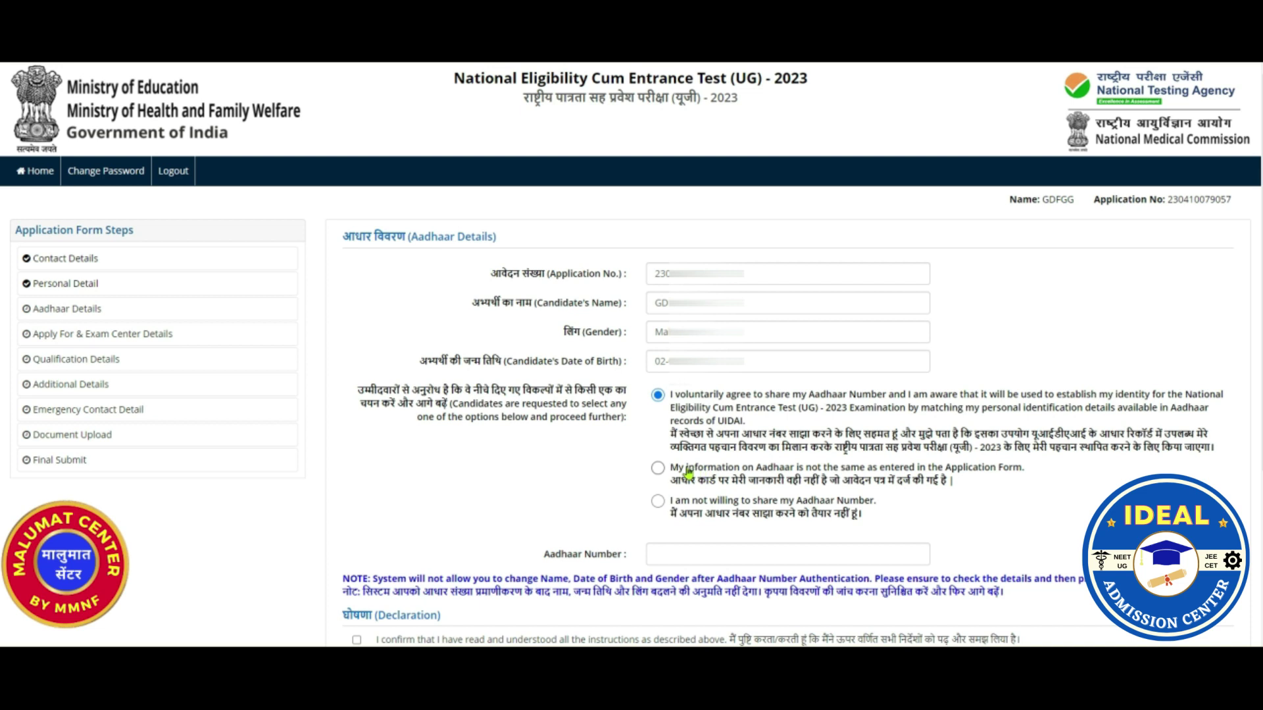
click(658, 469)
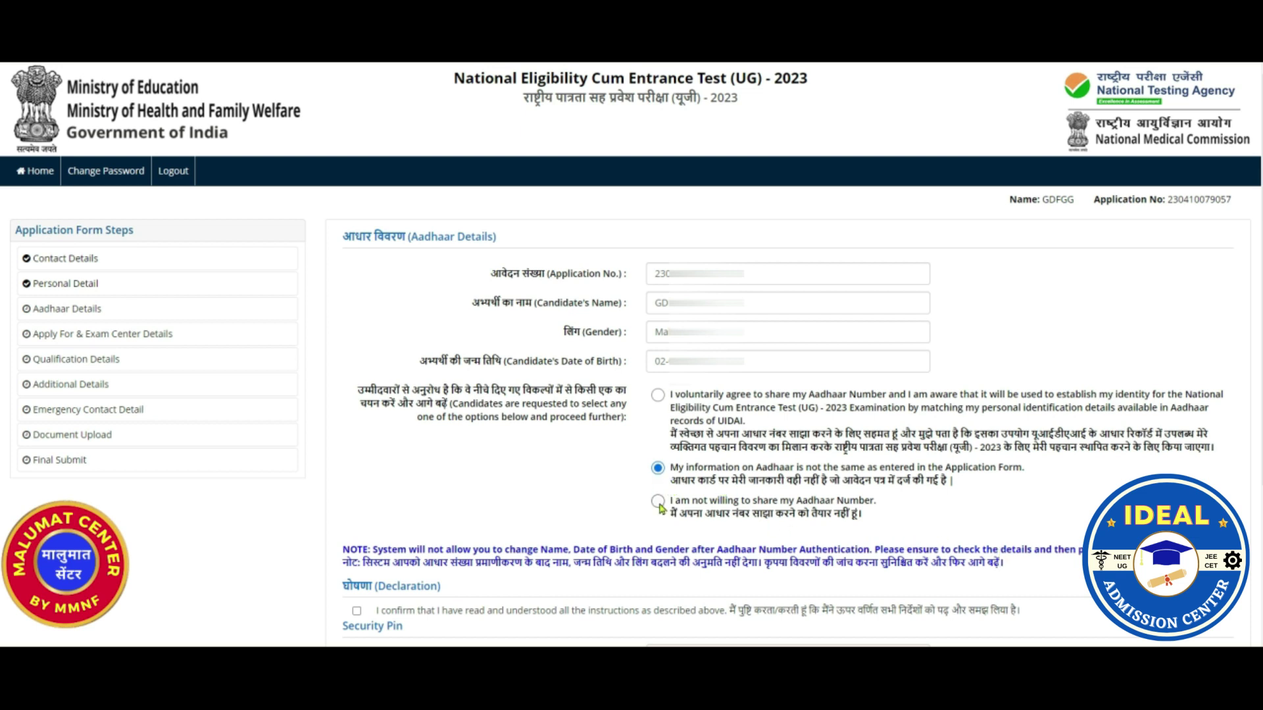
click(657, 395)
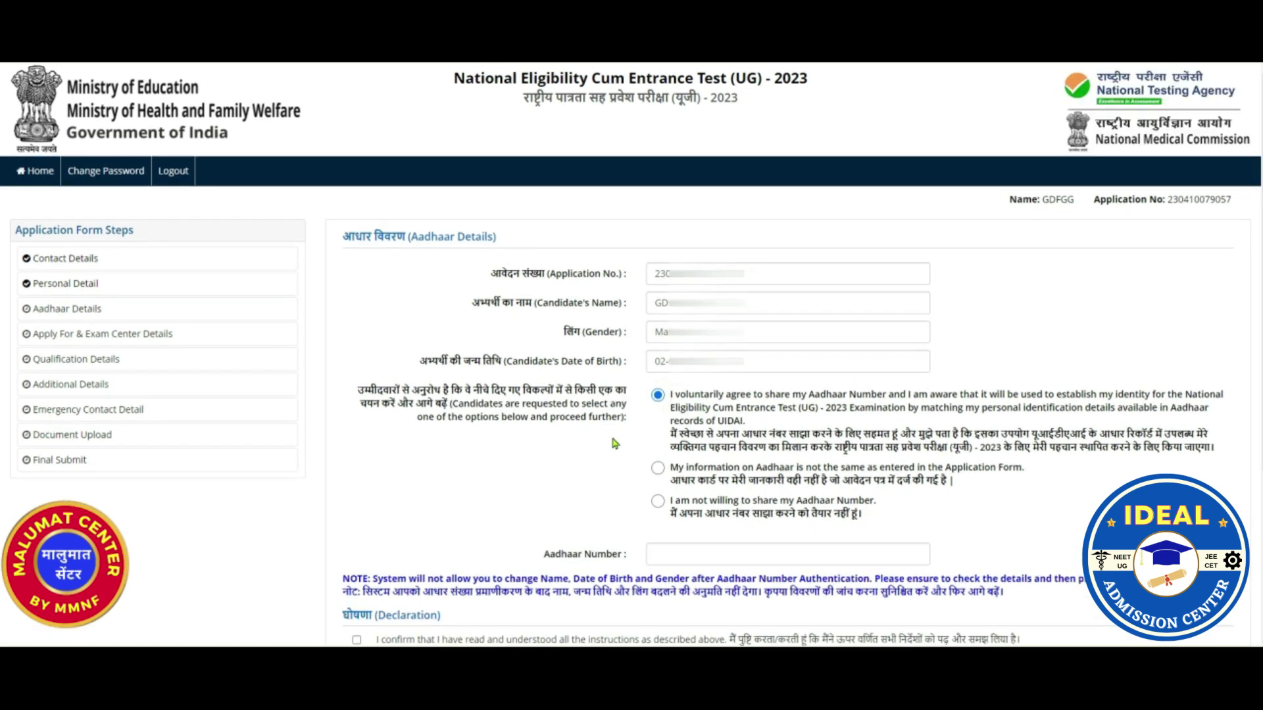
scroll(600, 452, down, 1)
click(707, 485)
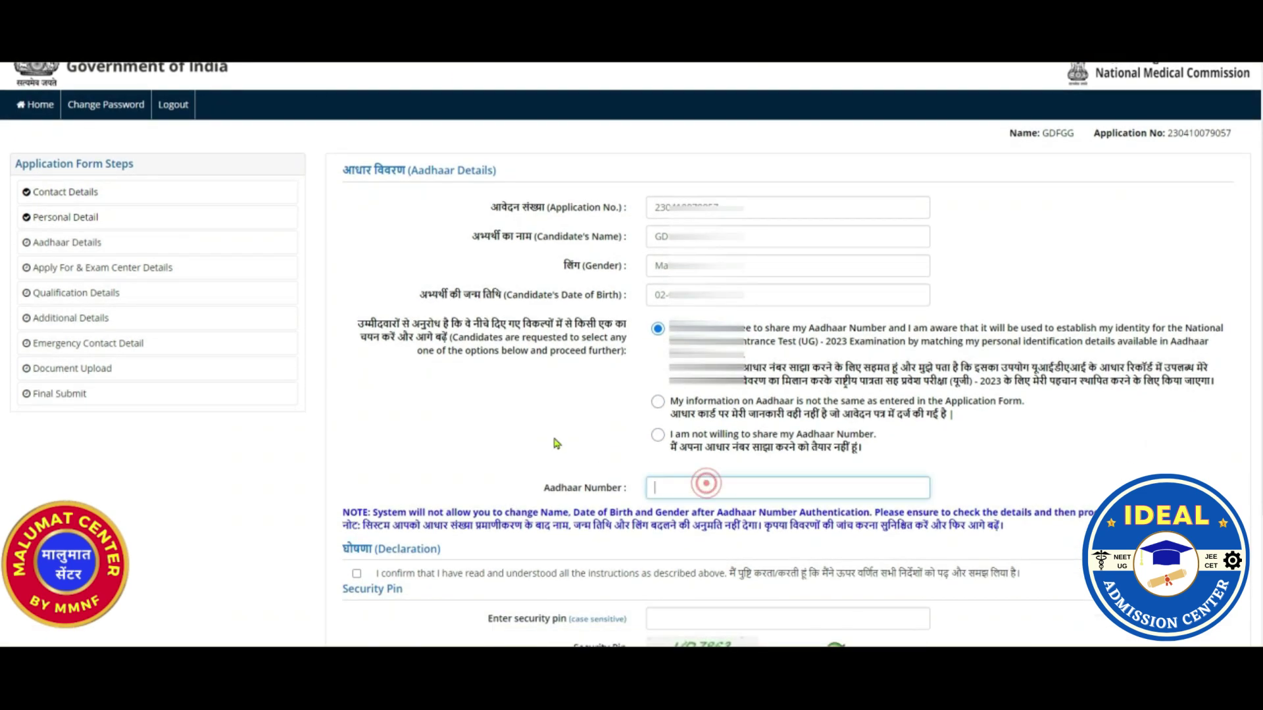
- Accept the declaration, enter the security pin and submit the Aadhaar details
scroll(556, 444, down, 3)
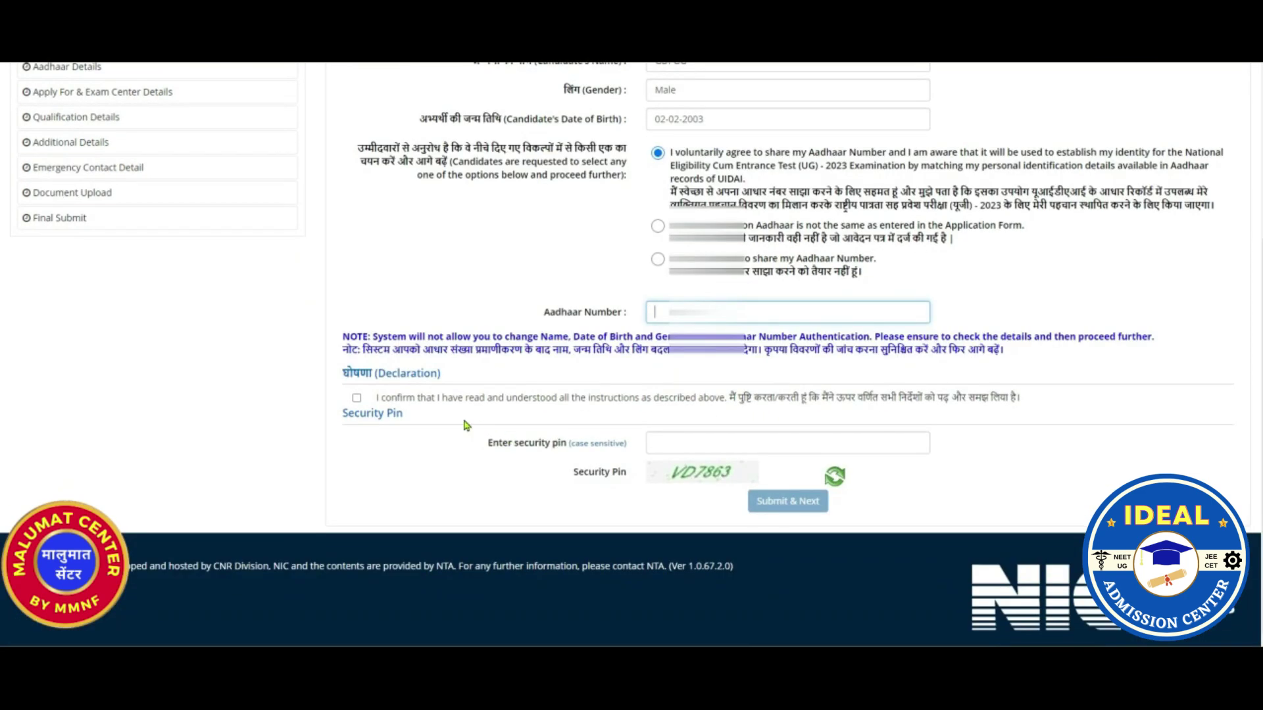
click(357, 399)
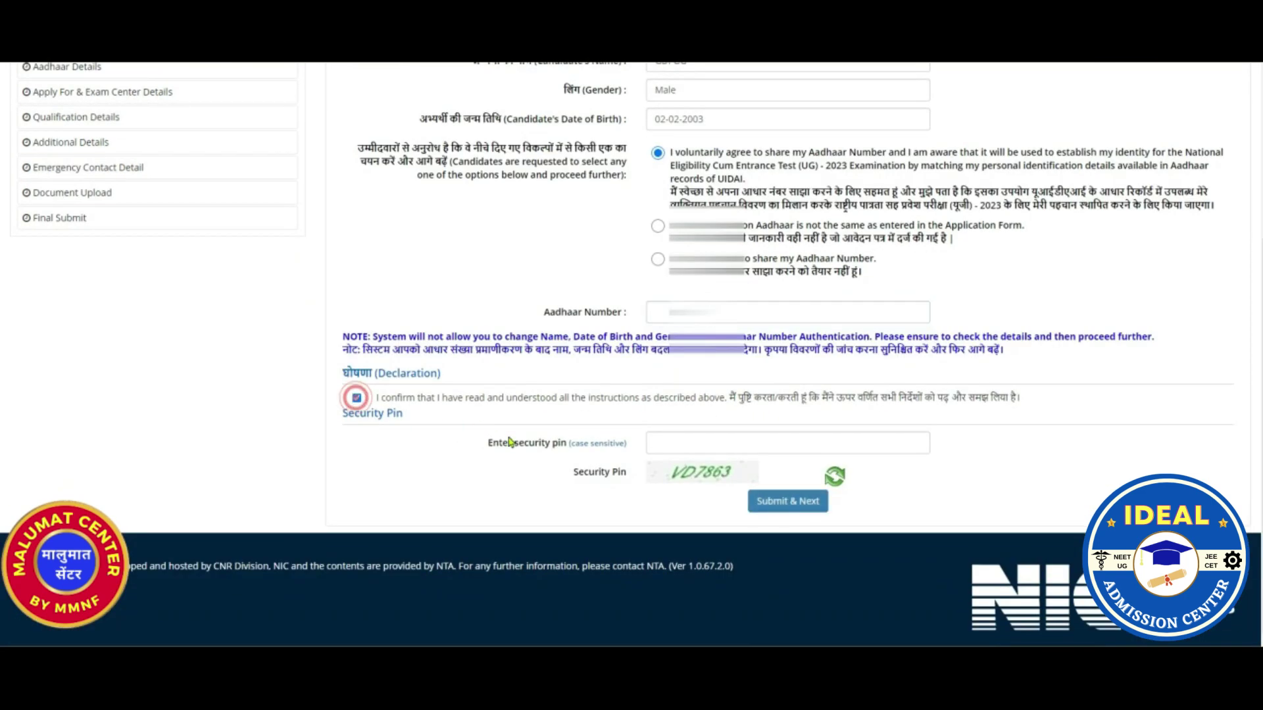
click(732, 446)
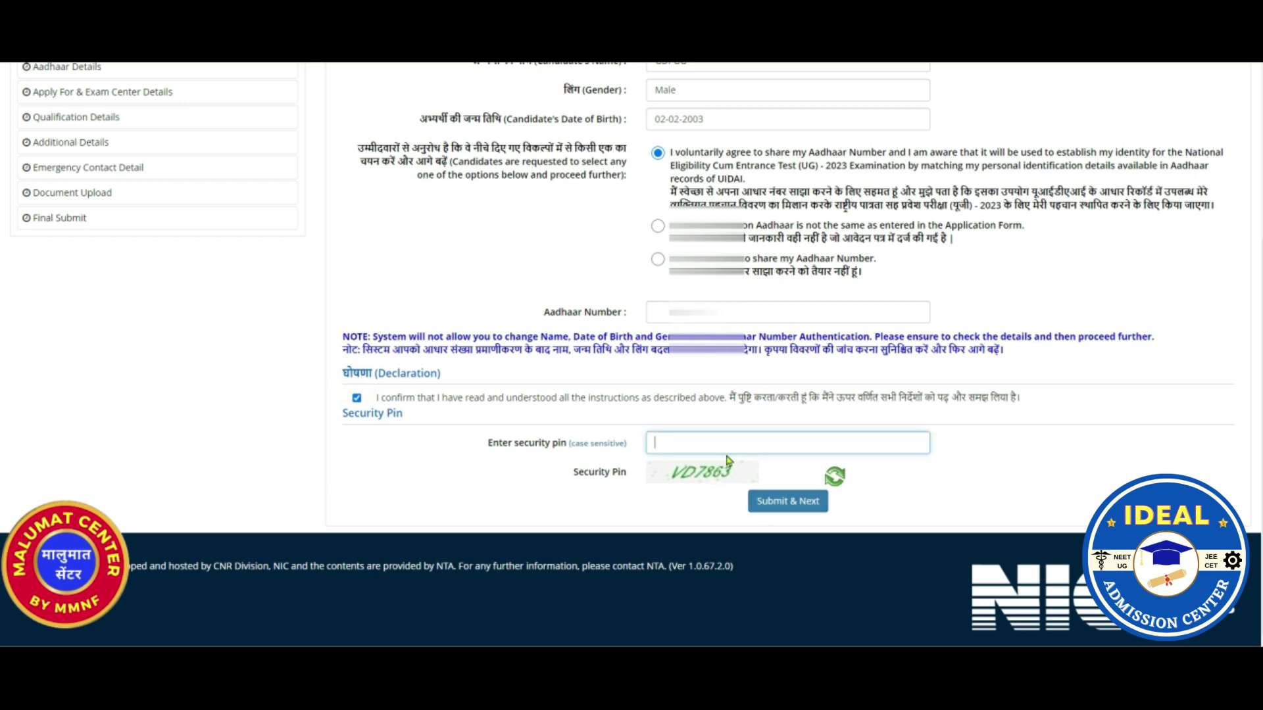
click(809, 504)
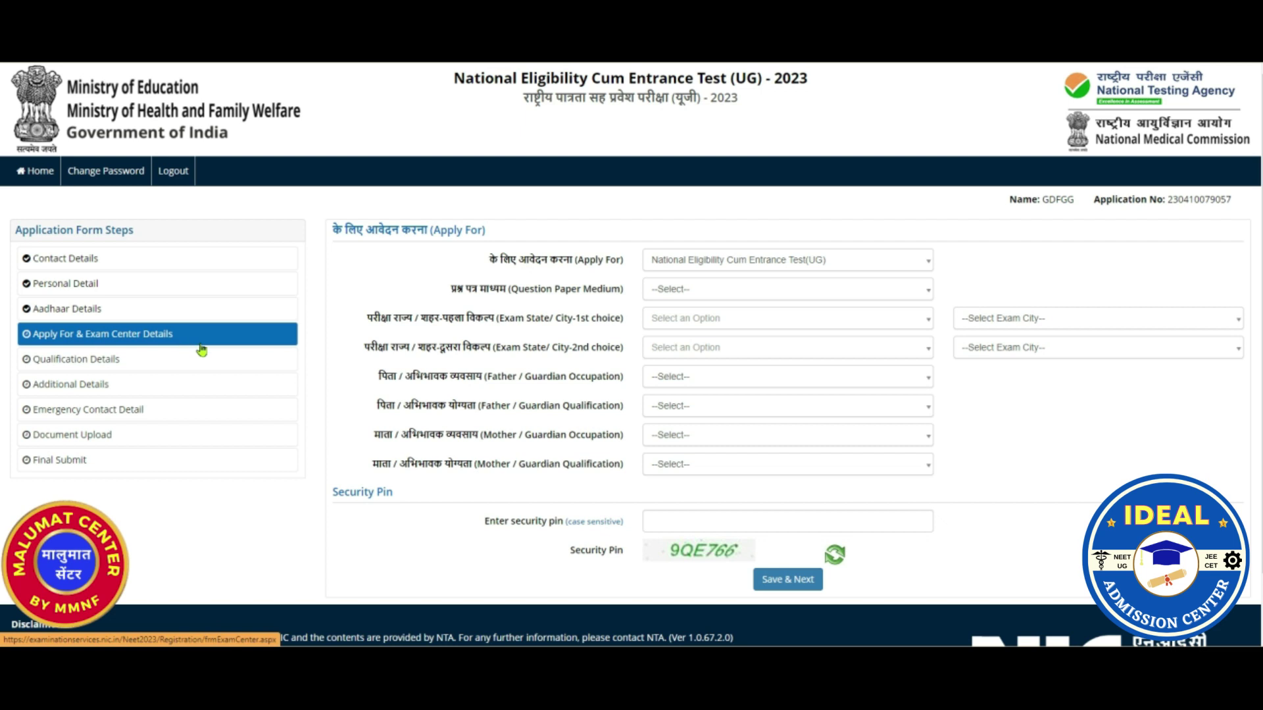
- Set the question paper medium to English in the Apply For section
click(778, 296)
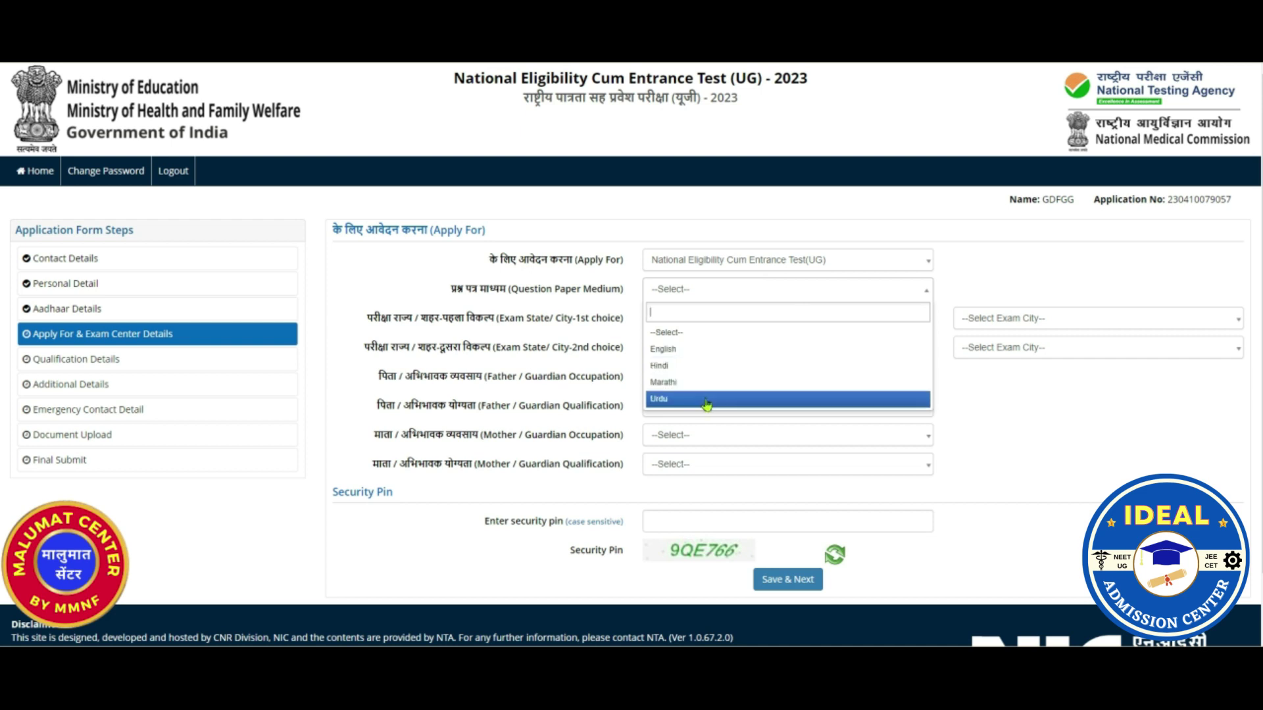
click(721, 349)
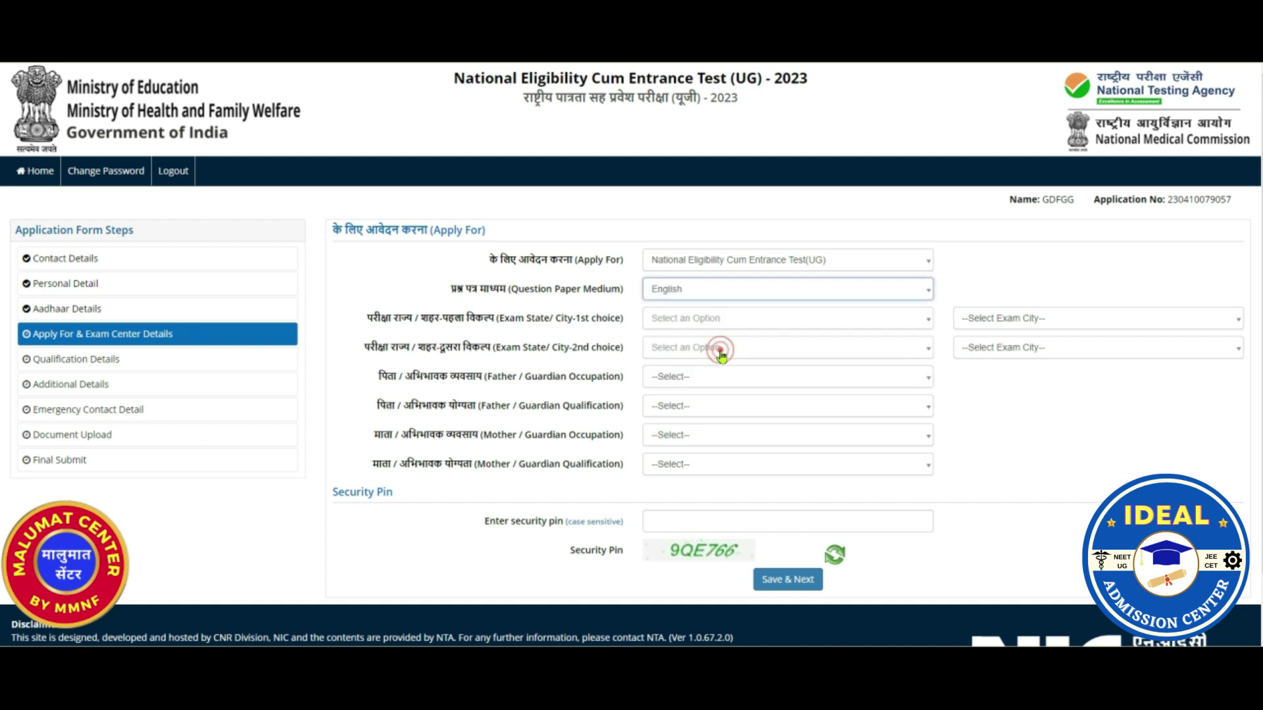
click(810, 323)
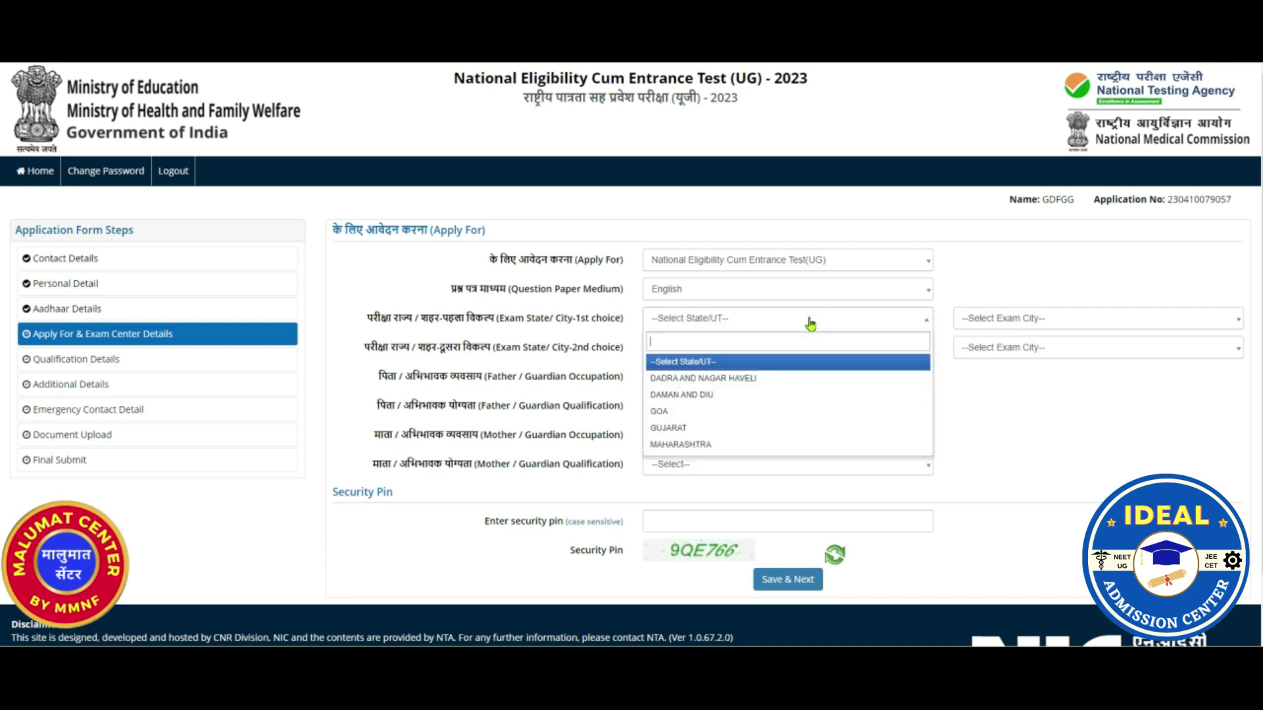
click(793, 289)
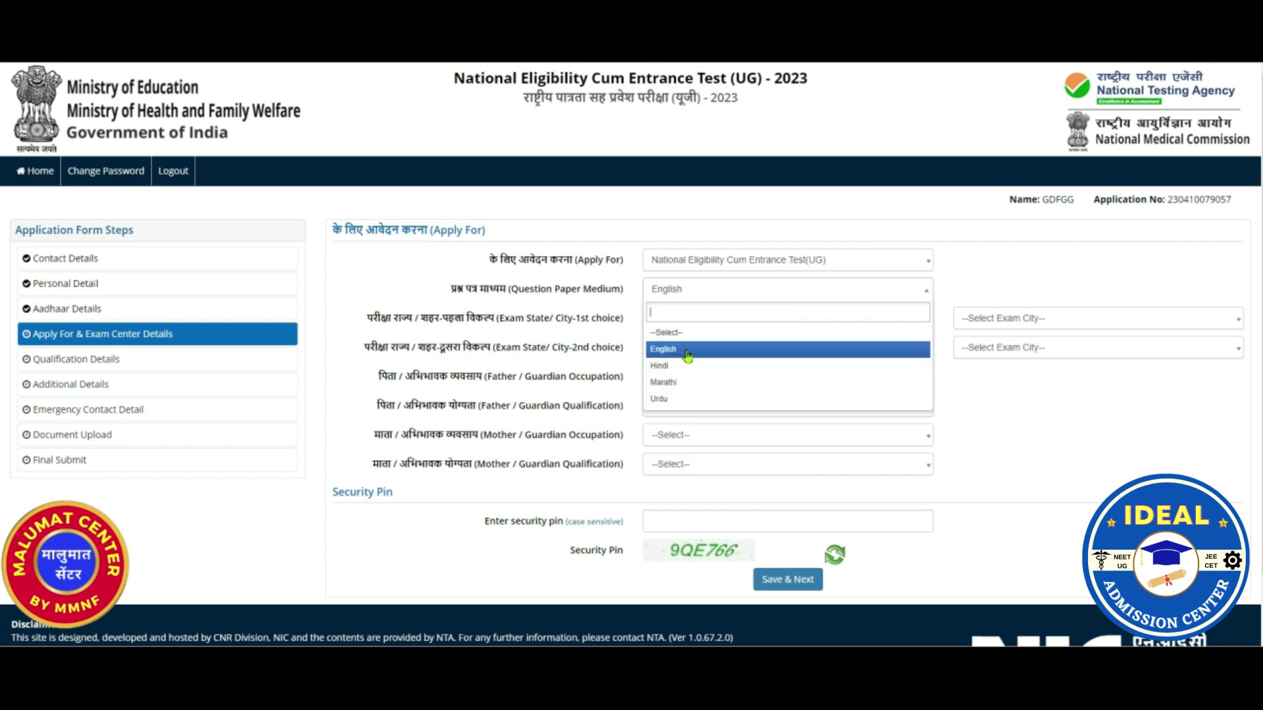
click(687, 355)
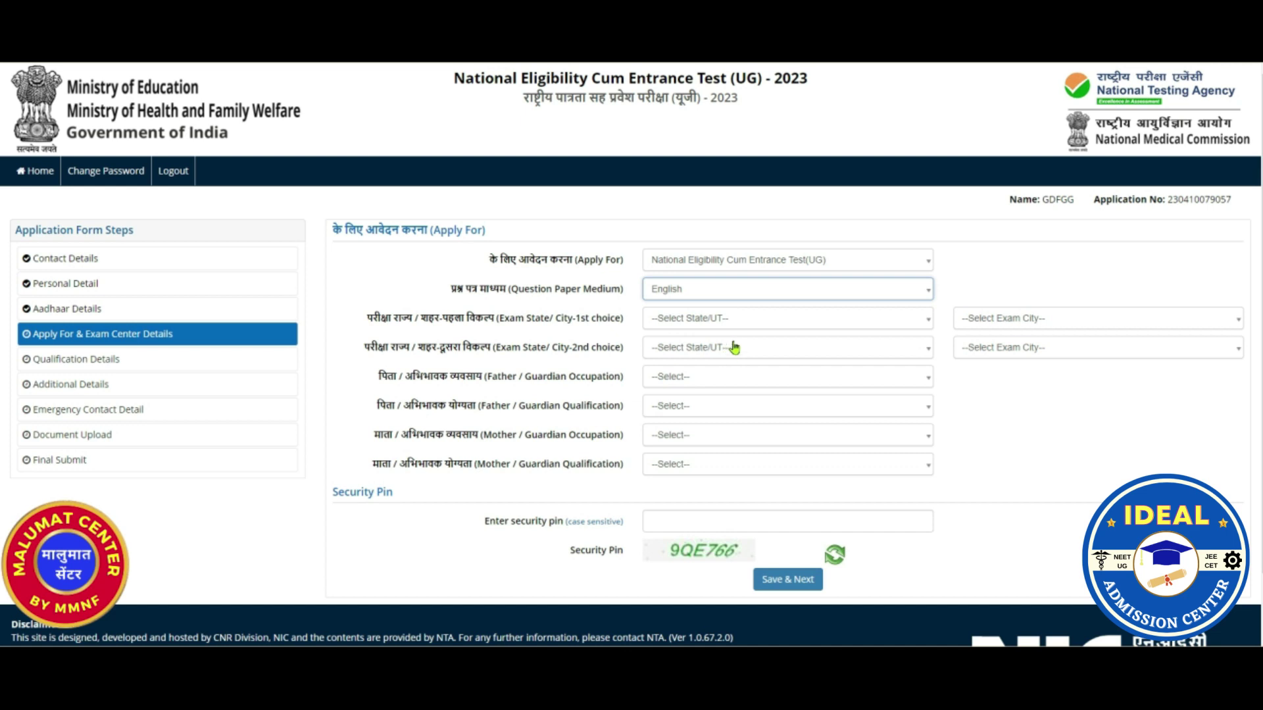
- Set the first-choice exam state to MAHARASHTRA
click(774, 320)
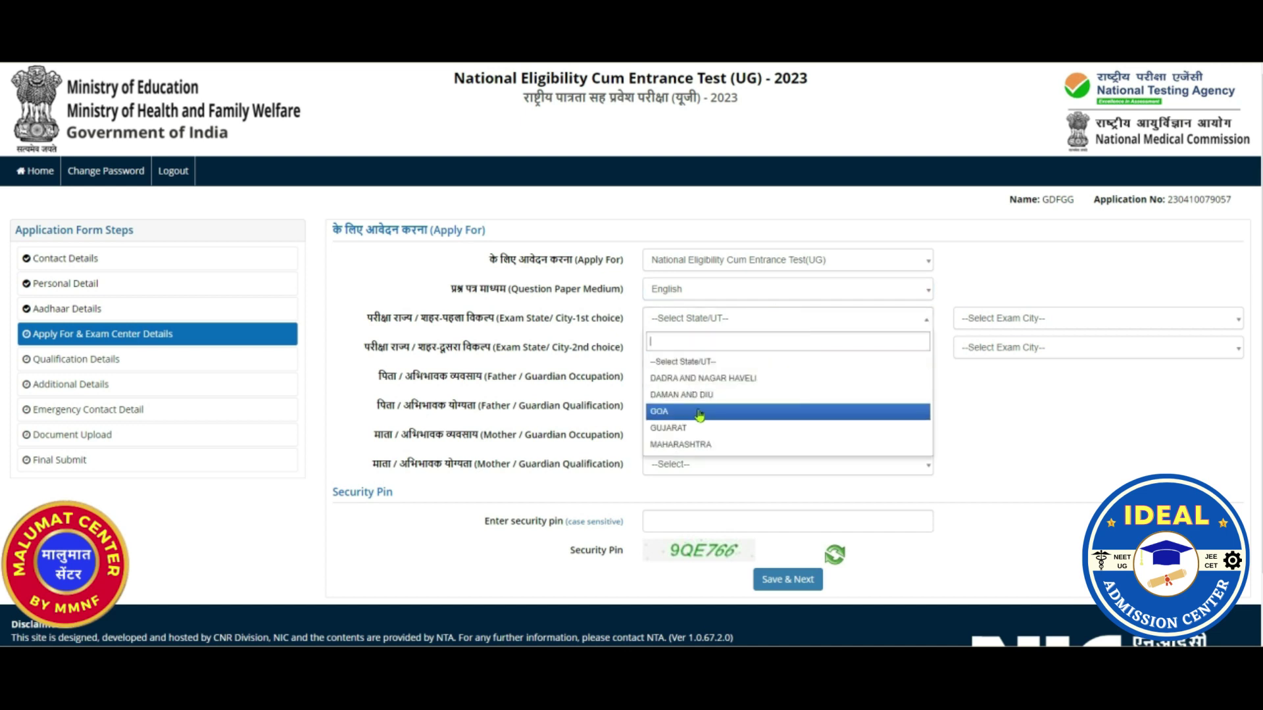
text(maha)
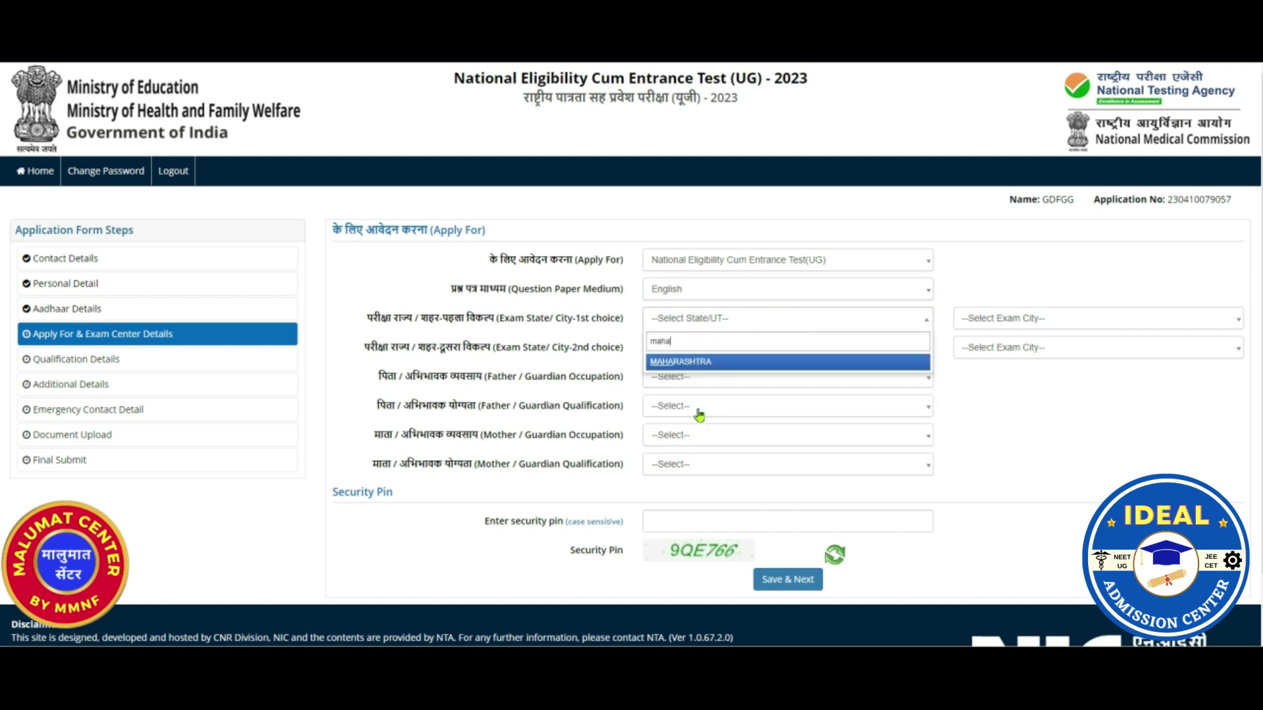
key(Return)
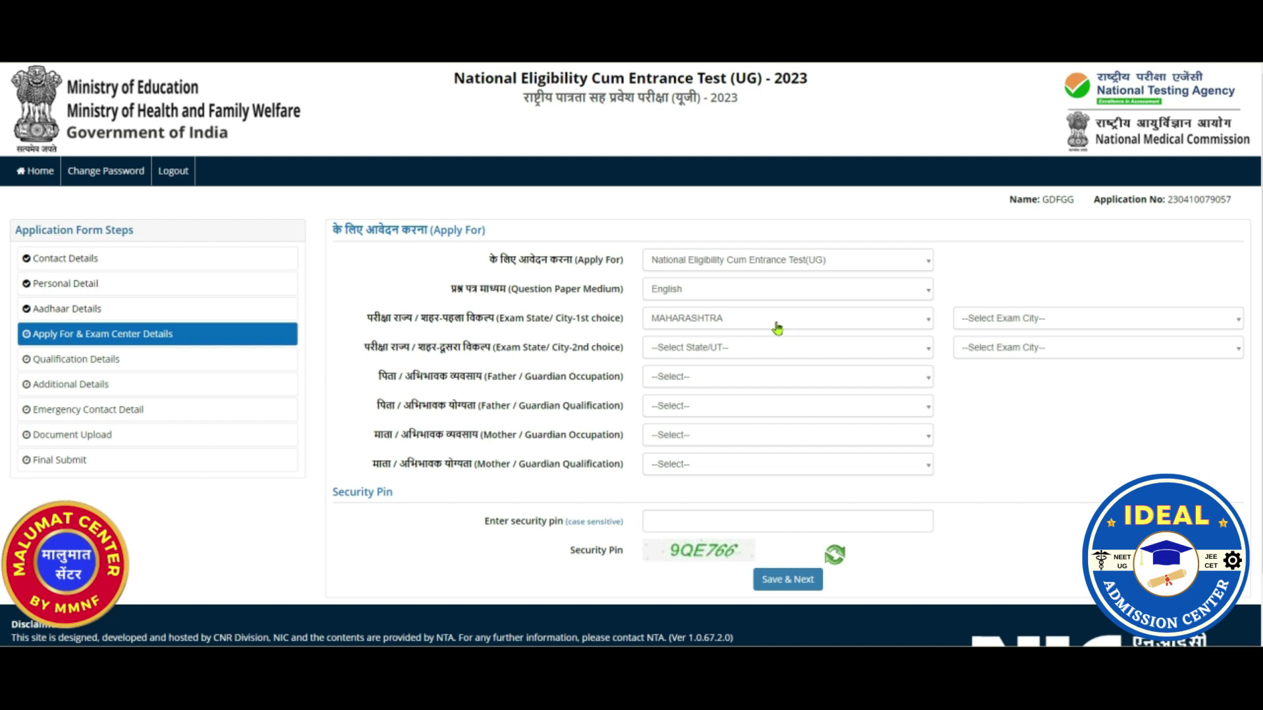
- Set the first-choice exam city to SATARA
click(1096, 319)
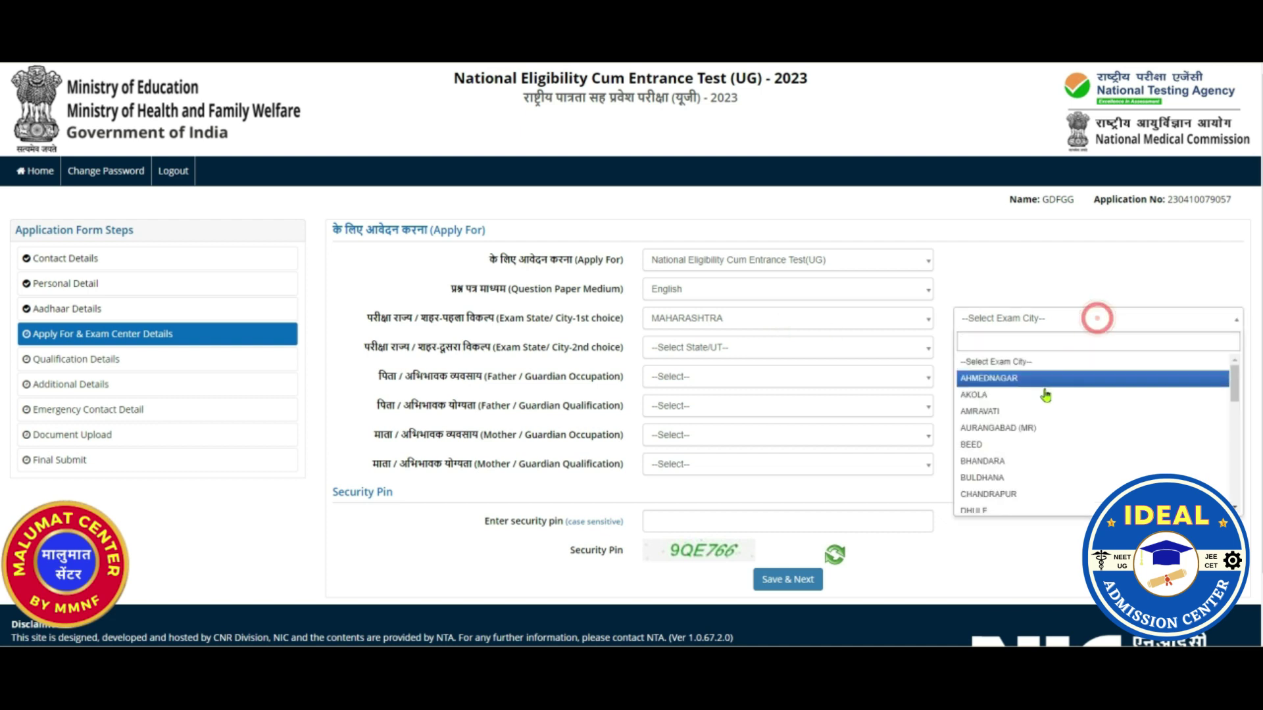
scroll(1042, 405, down, 4)
scroll(1039, 408, down, 3)
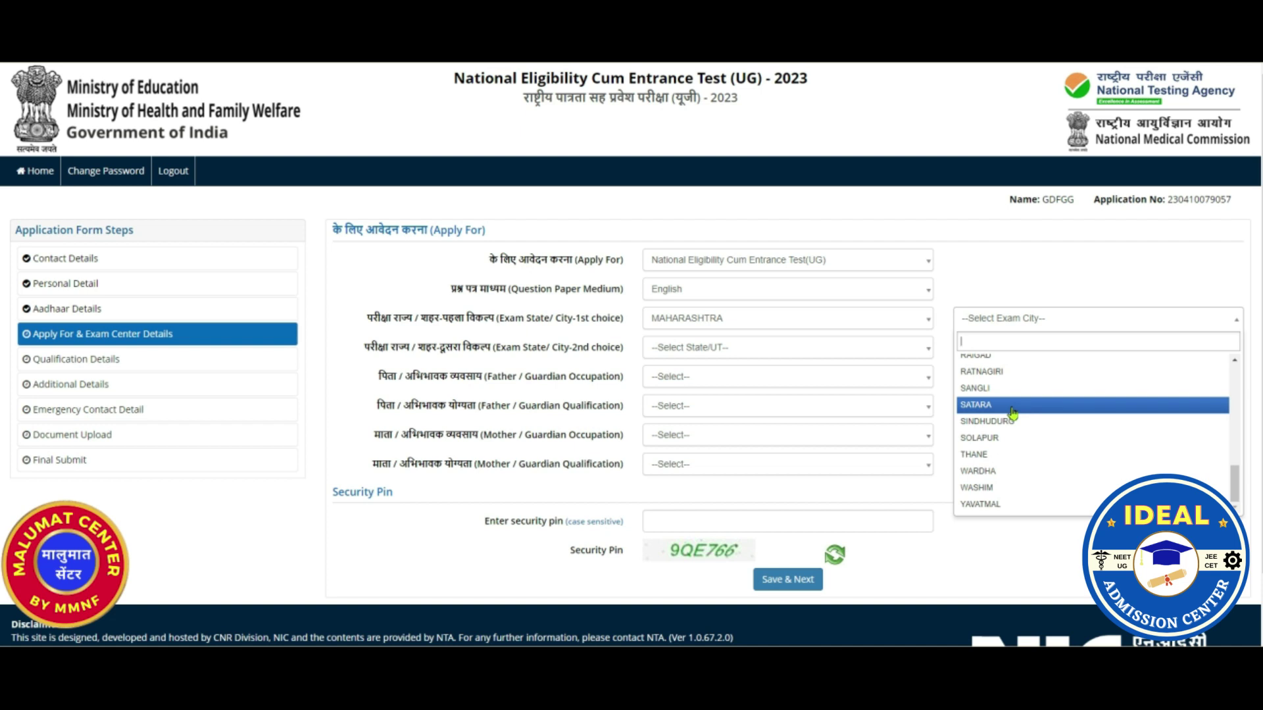
click(1012, 405)
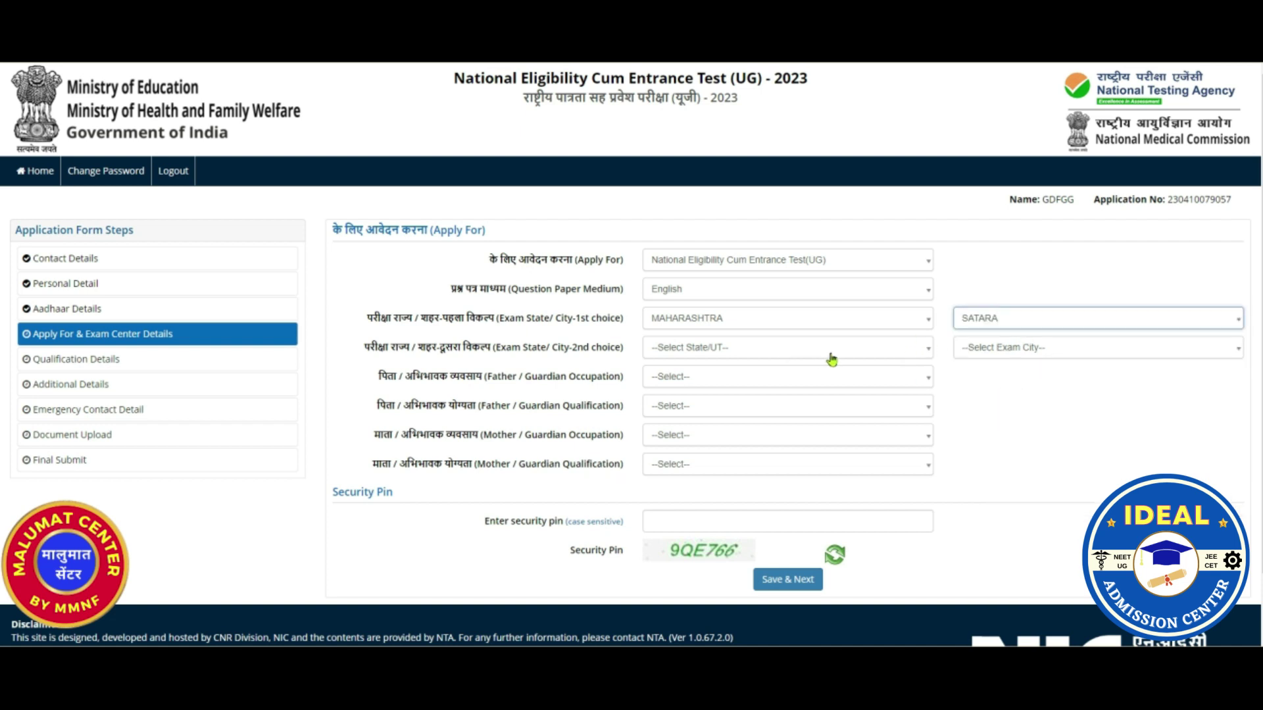
click(1011, 321)
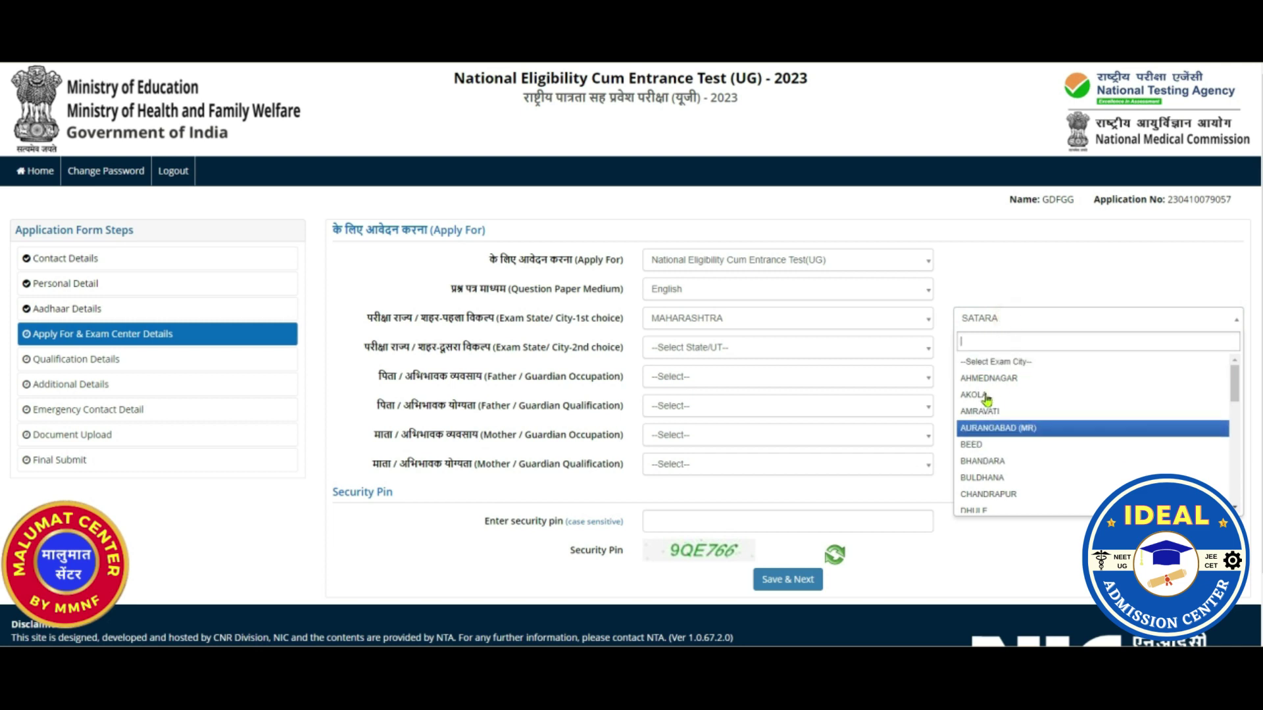
- Set the second-choice exam state to MAHARASHTRA
click(884, 355)
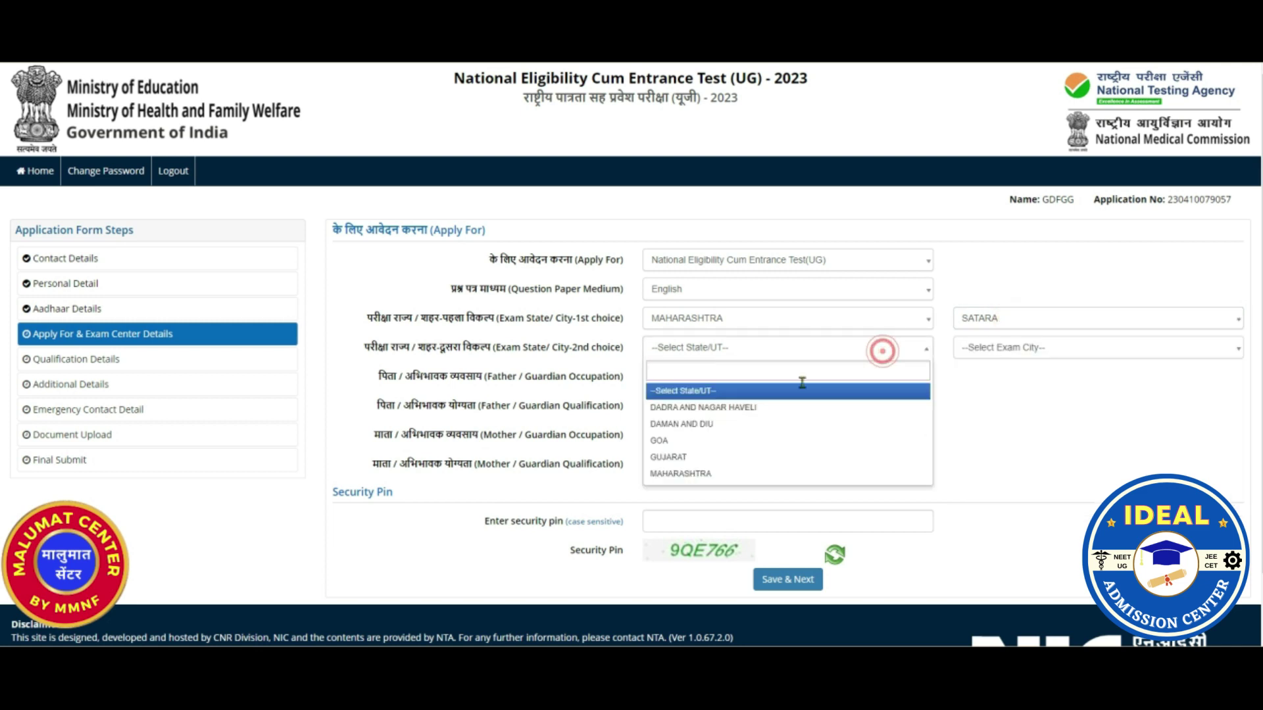
text(mah)
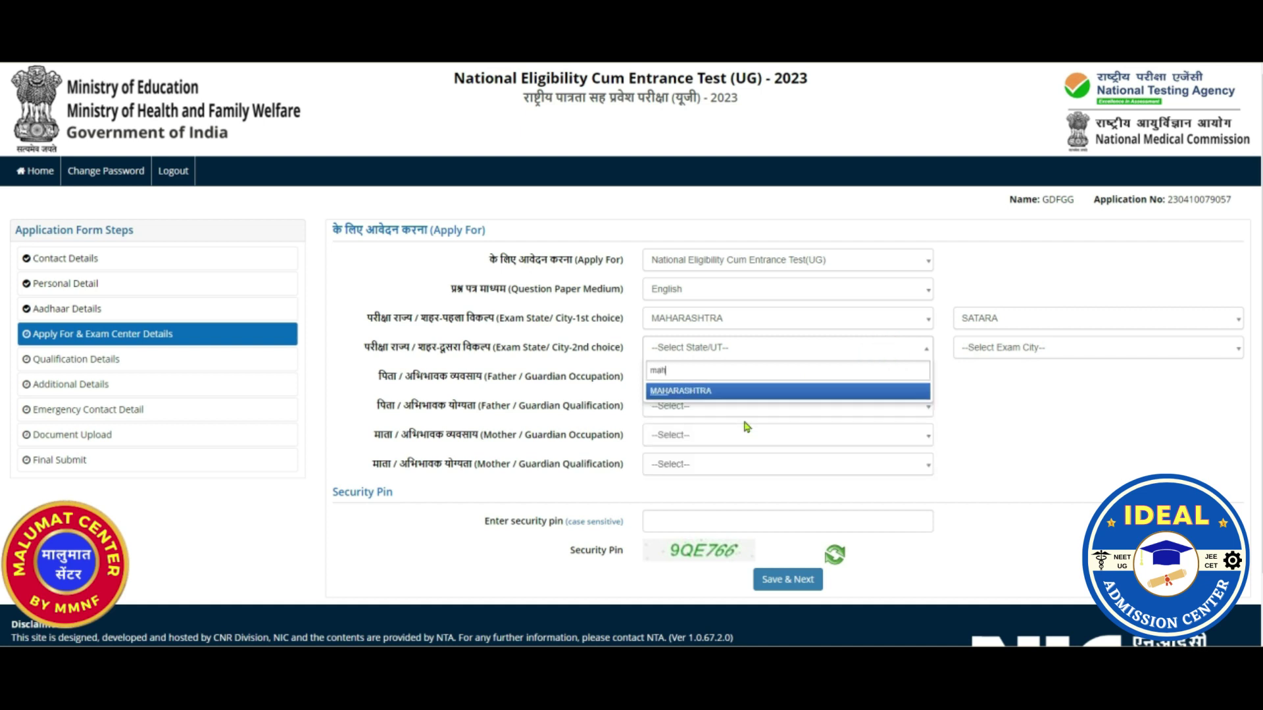
key(Return)
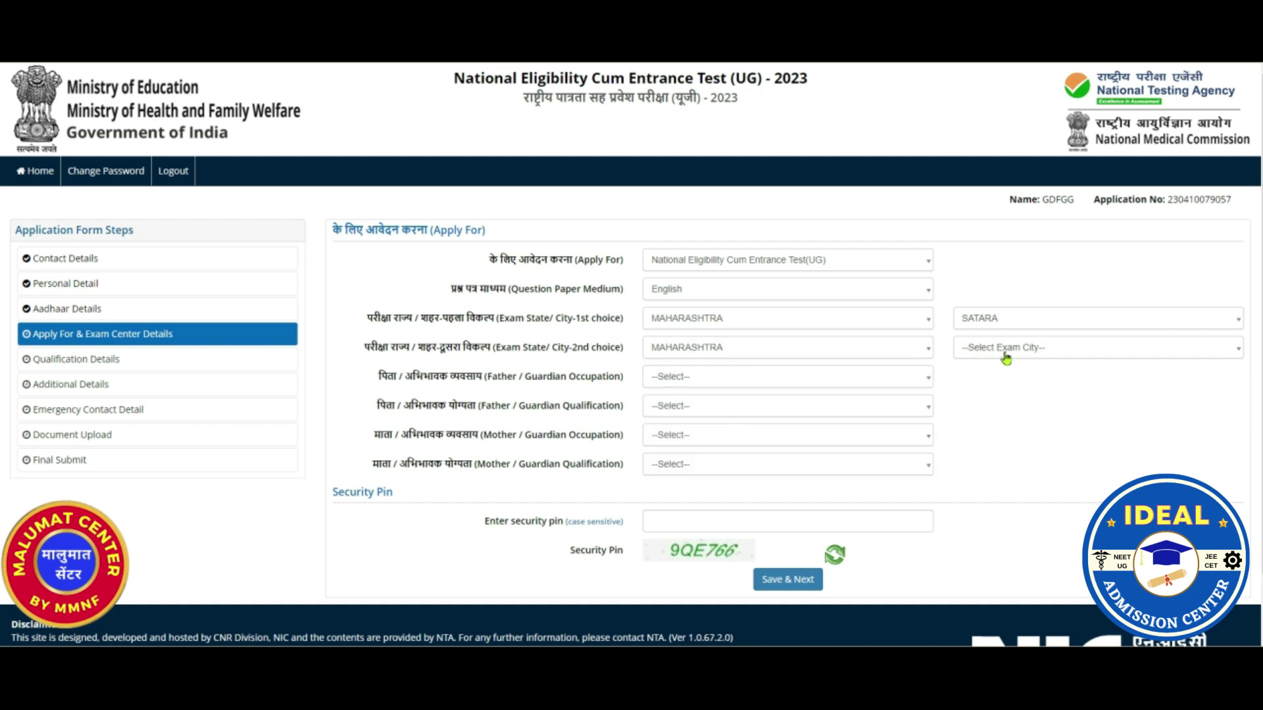
- Try to use SATARA as the second-choice exam city too
click(1005, 353)
scroll(987, 473, down, 5)
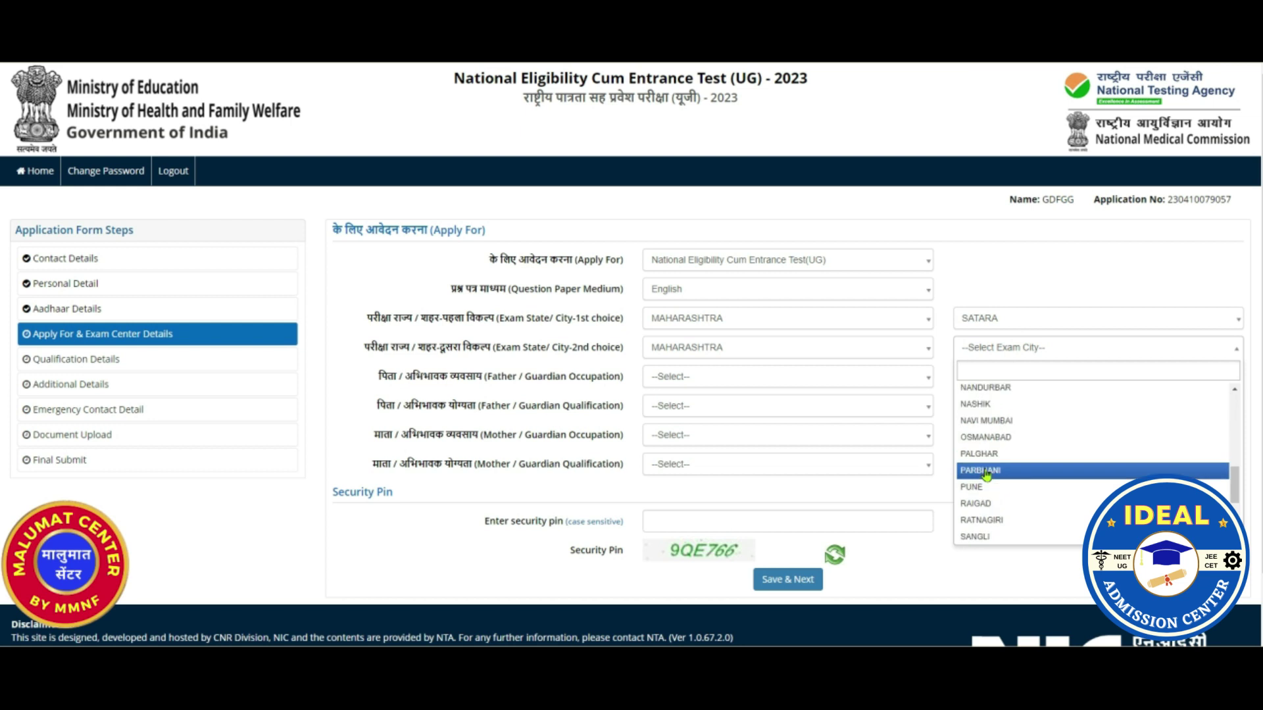
text(sa)
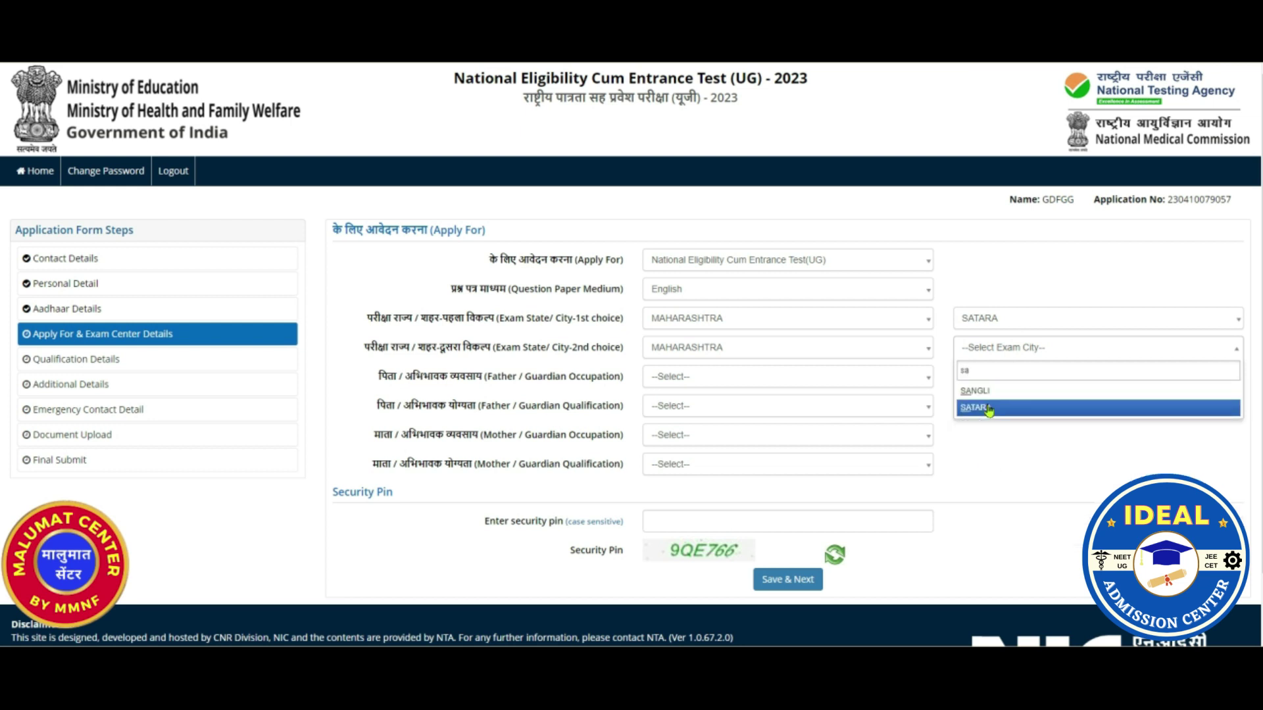
click(989, 409)
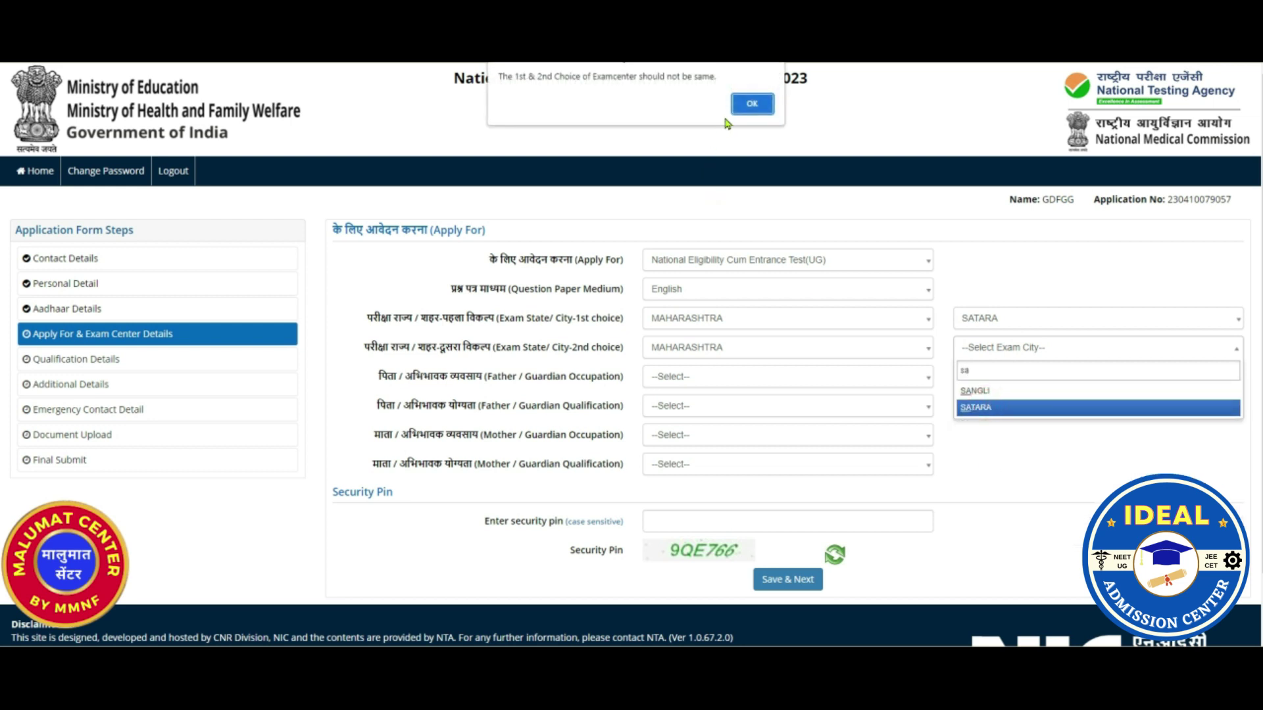
click(750, 104)
- Look through the available cities and set the second-choice exam city to SANGLI
click(1037, 349)
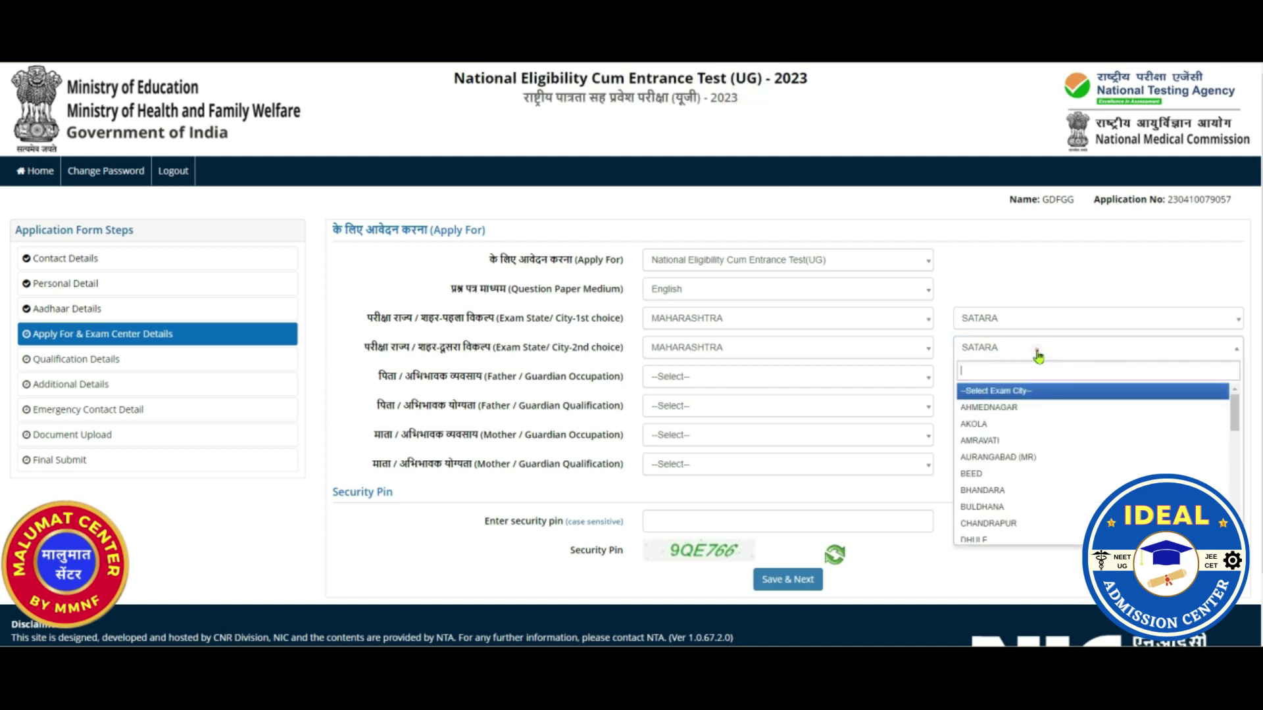
scroll(995, 466, down, 3)
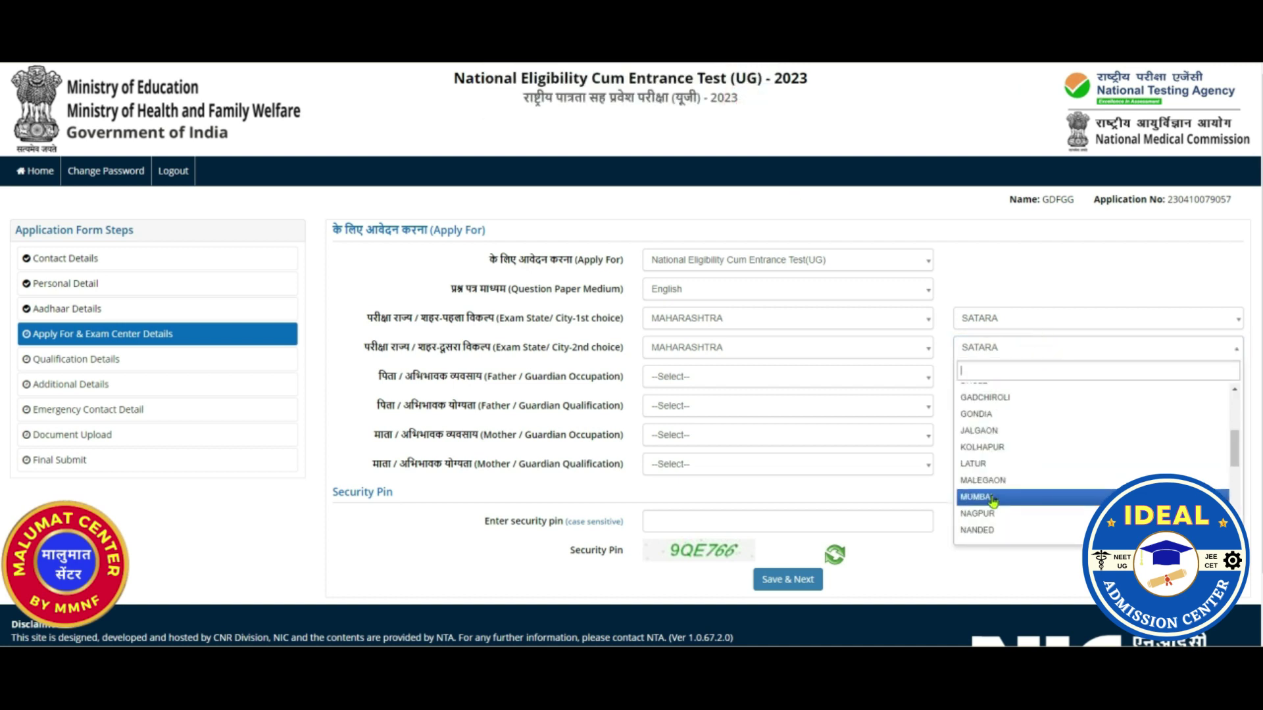
scroll(994, 500, down, 3)
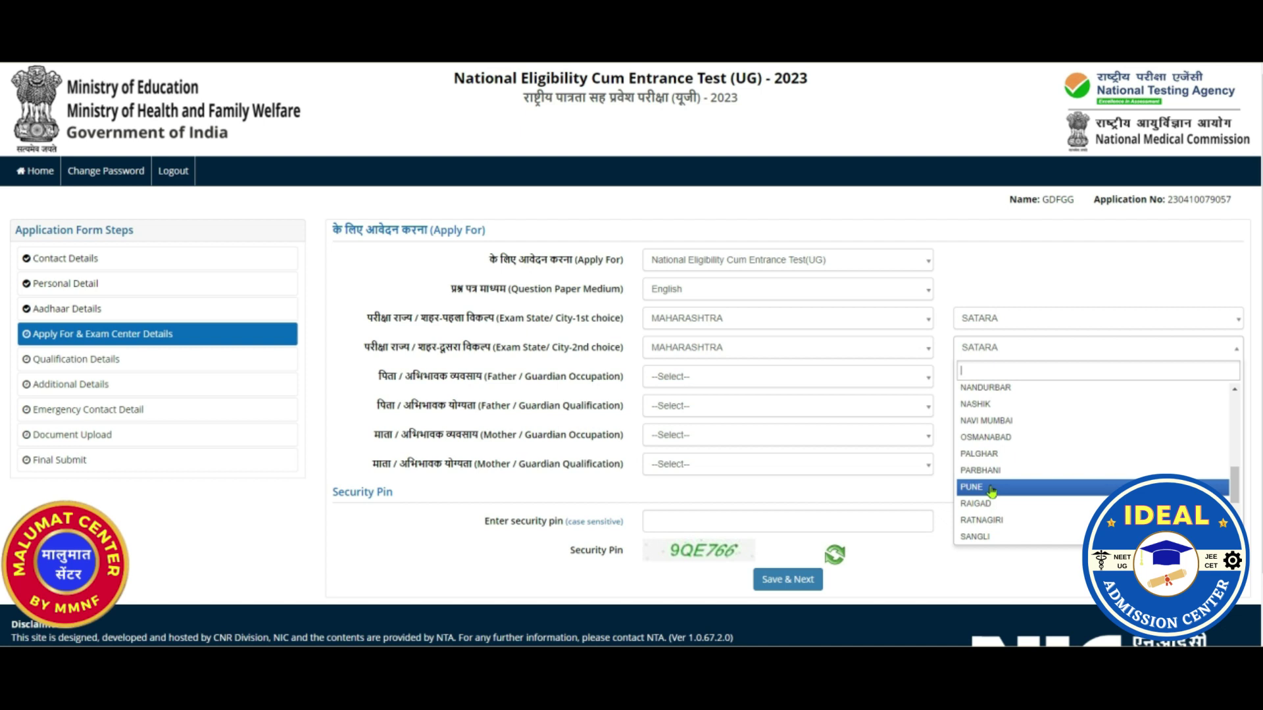
scroll(992, 491, down, 1)
scroll(991, 492, up, 3)
scroll(992, 492, up, 3)
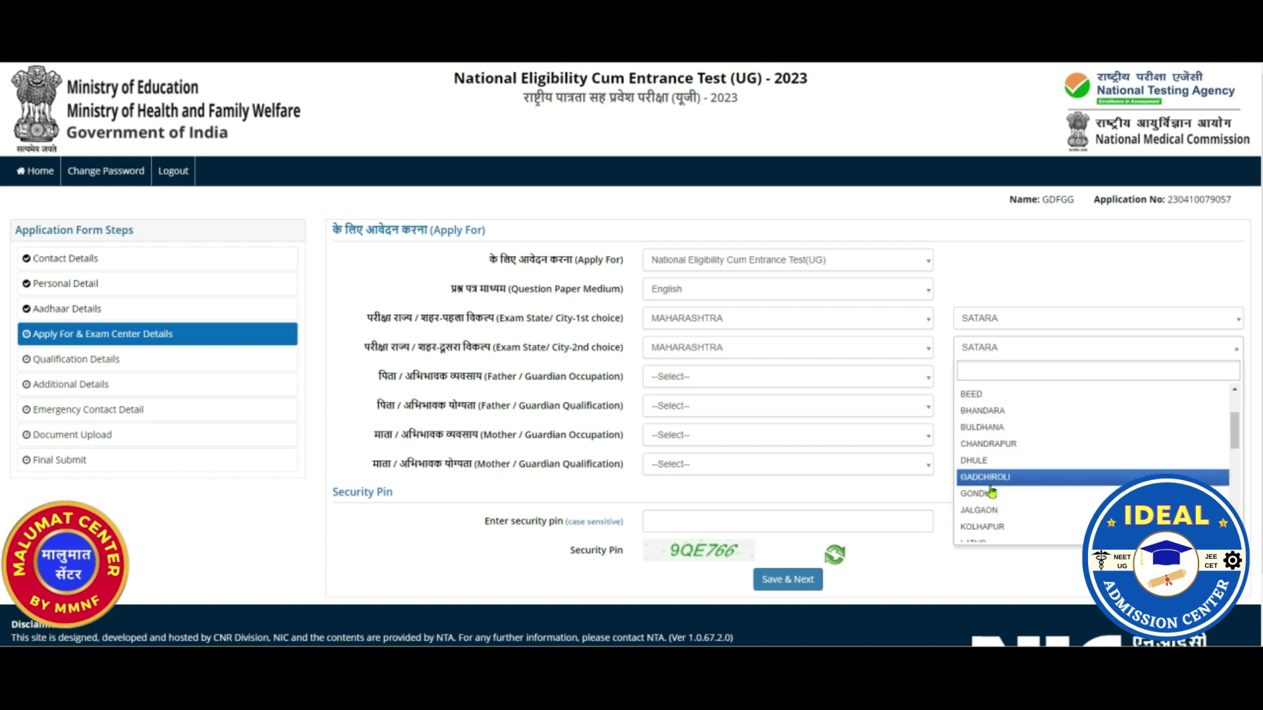
scroll(991, 491, up, 2)
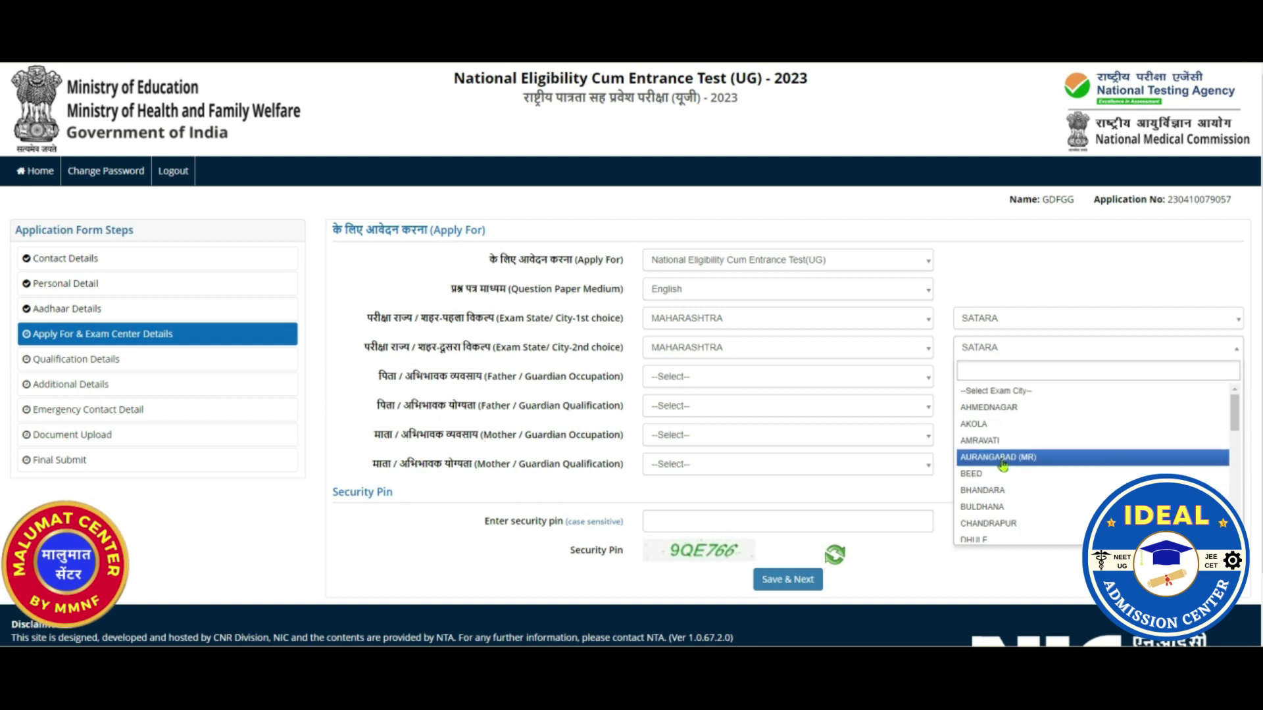
scroll(1003, 465, down, 2)
scroll(1002, 464, down, 5)
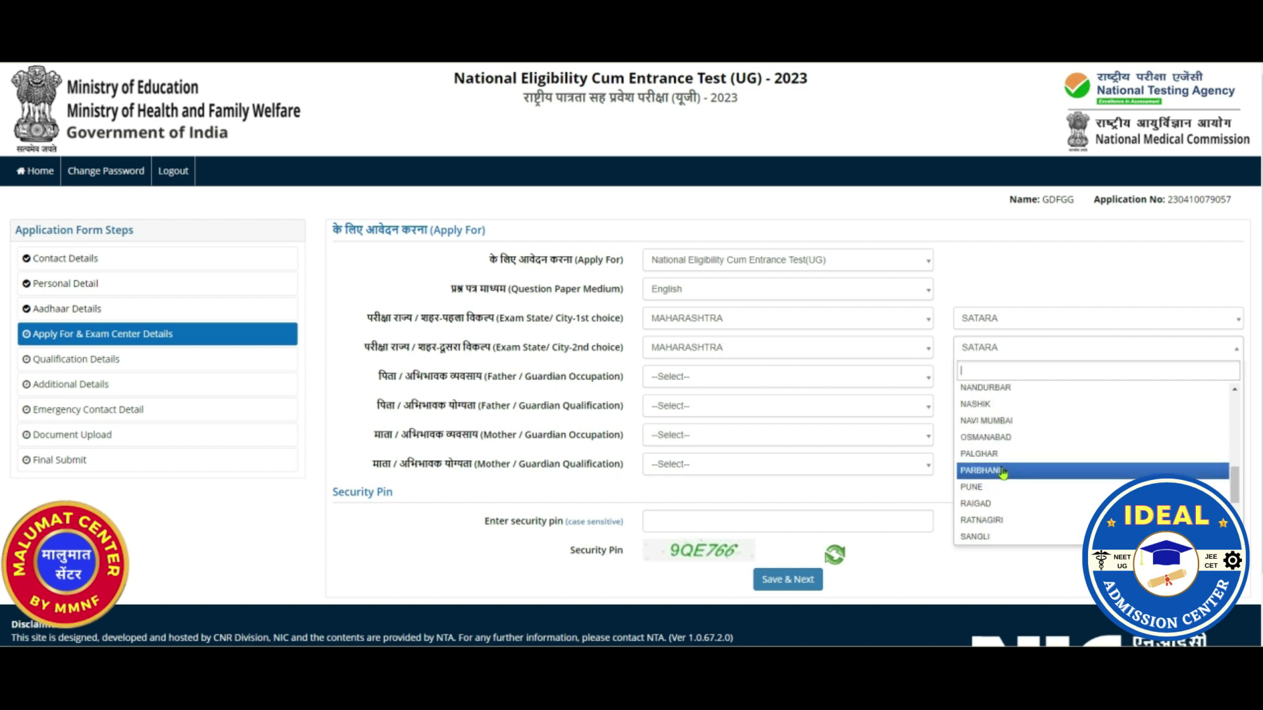
click(989, 534)
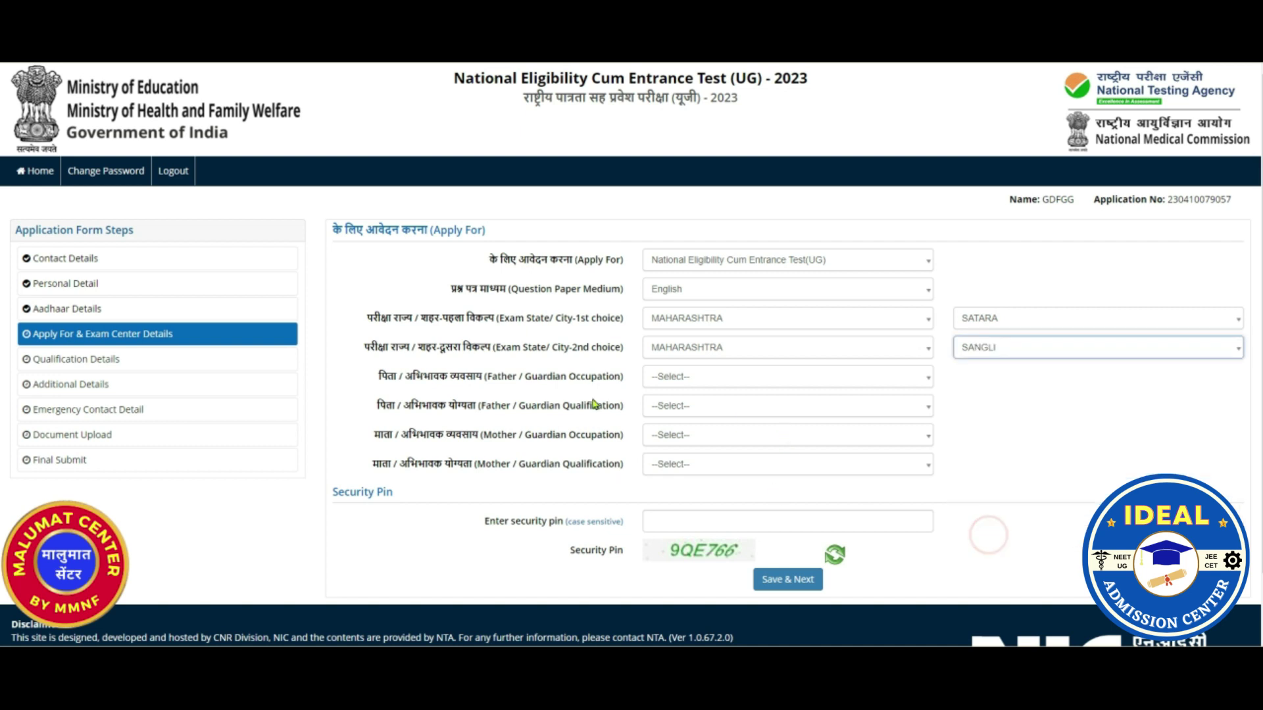
- Set the father or guardian's occupation to GOVERNMENT SERVICE and qualification to MATRICULATE
click(760, 384)
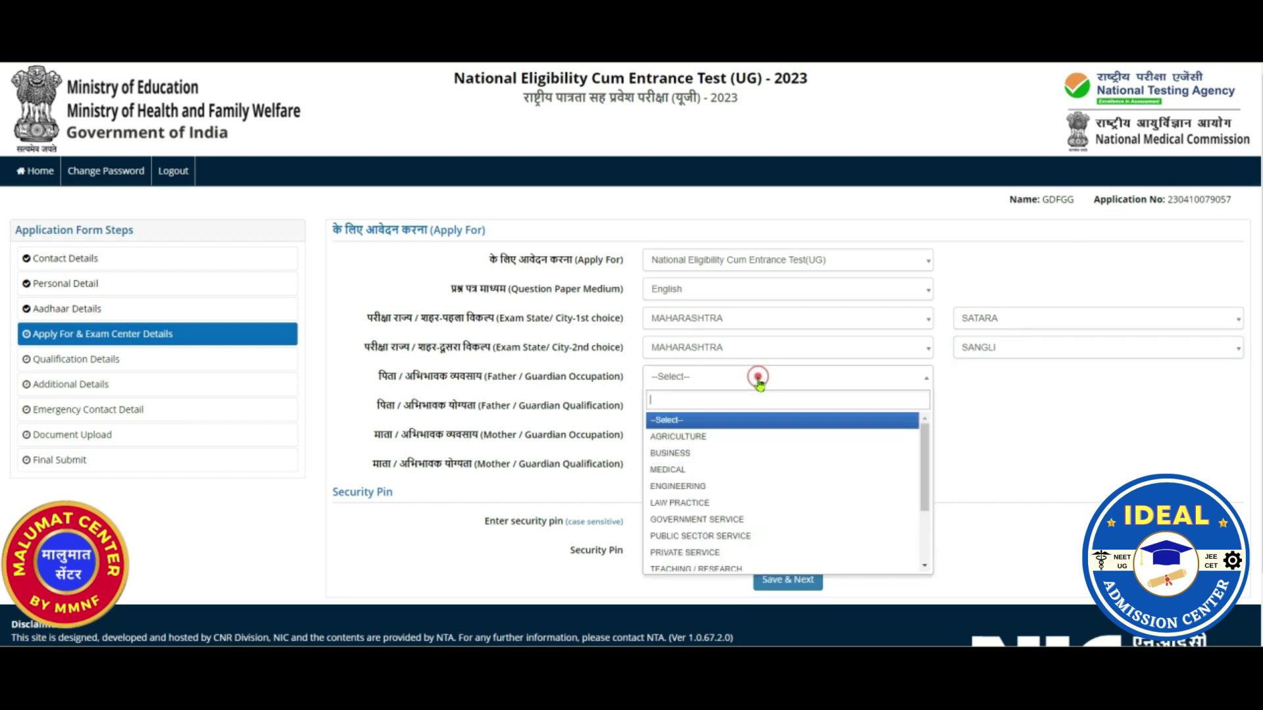
click(695, 521)
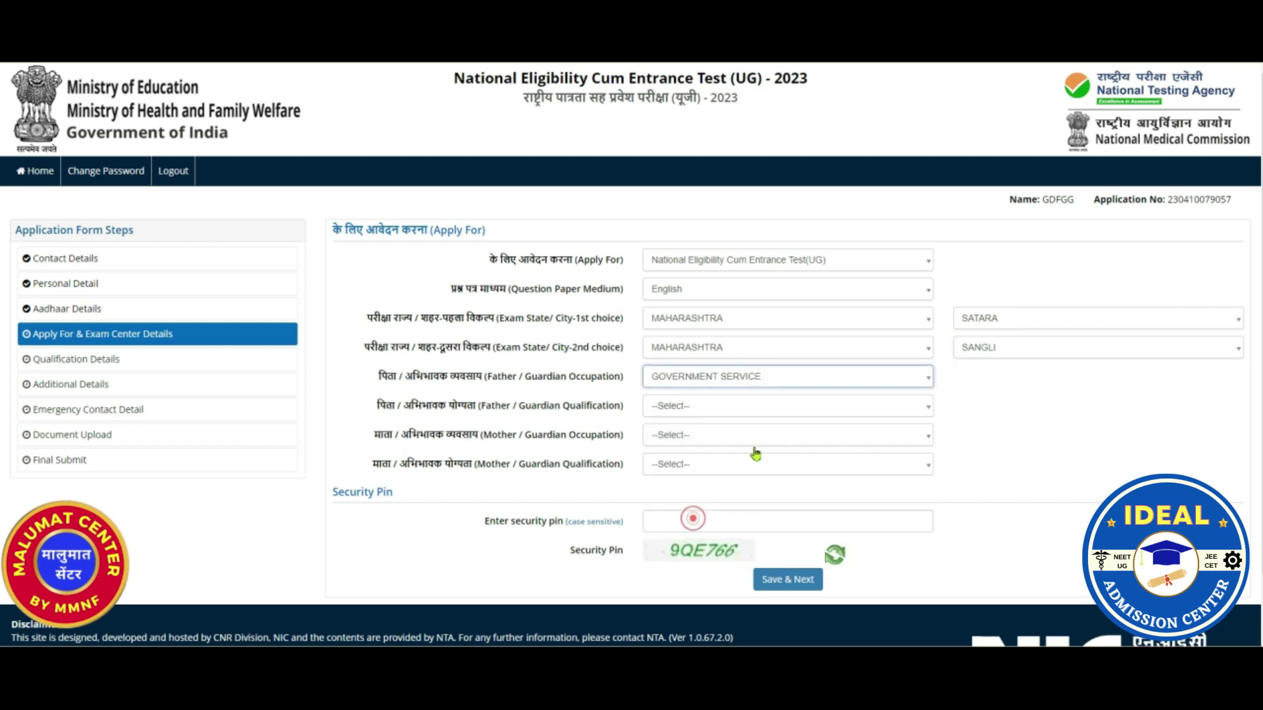
click(765, 409)
click(713, 488)
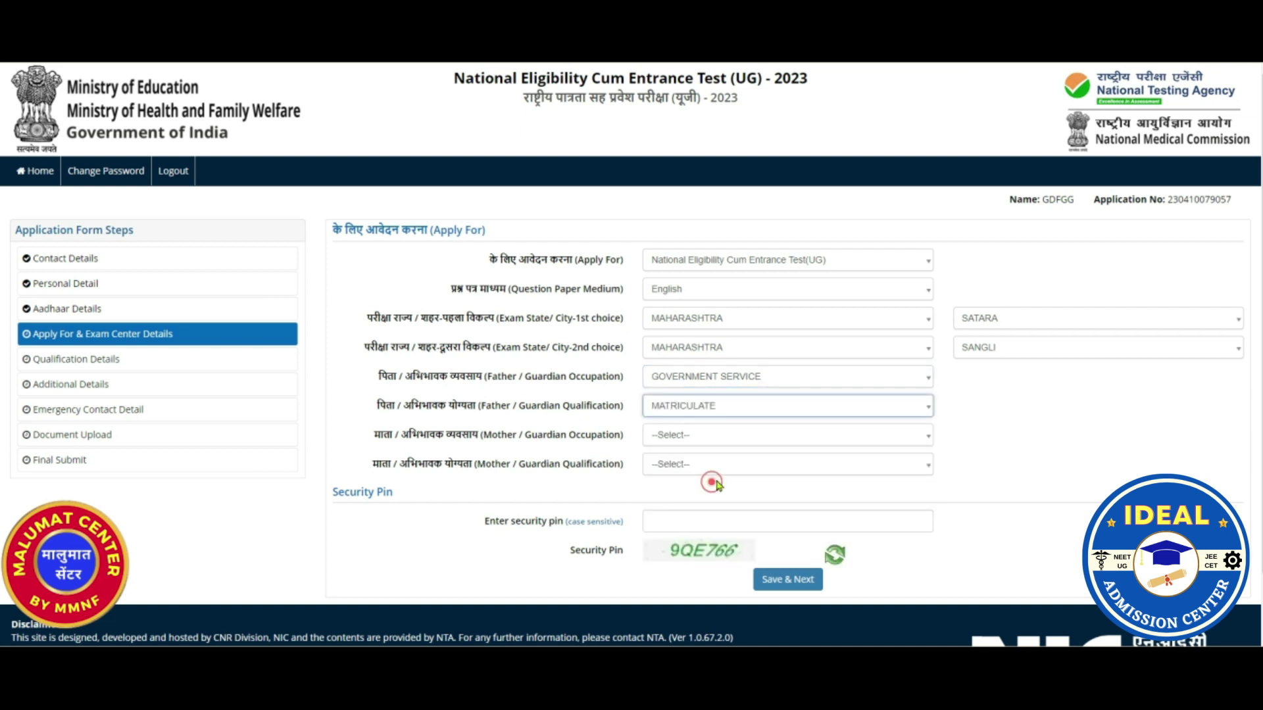
- Set the mother or guardian's occupation to BUSINESS and qualification to POST GRADUATE
click(756, 434)
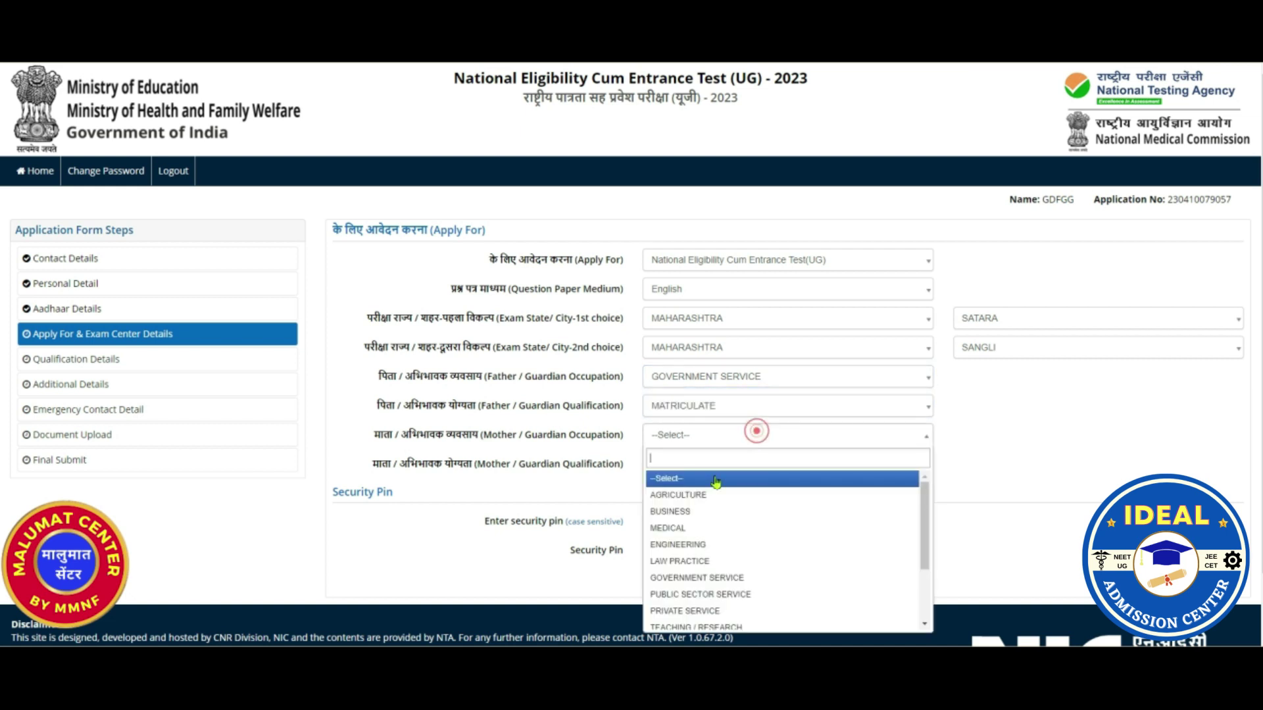
click(696, 512)
click(747, 464)
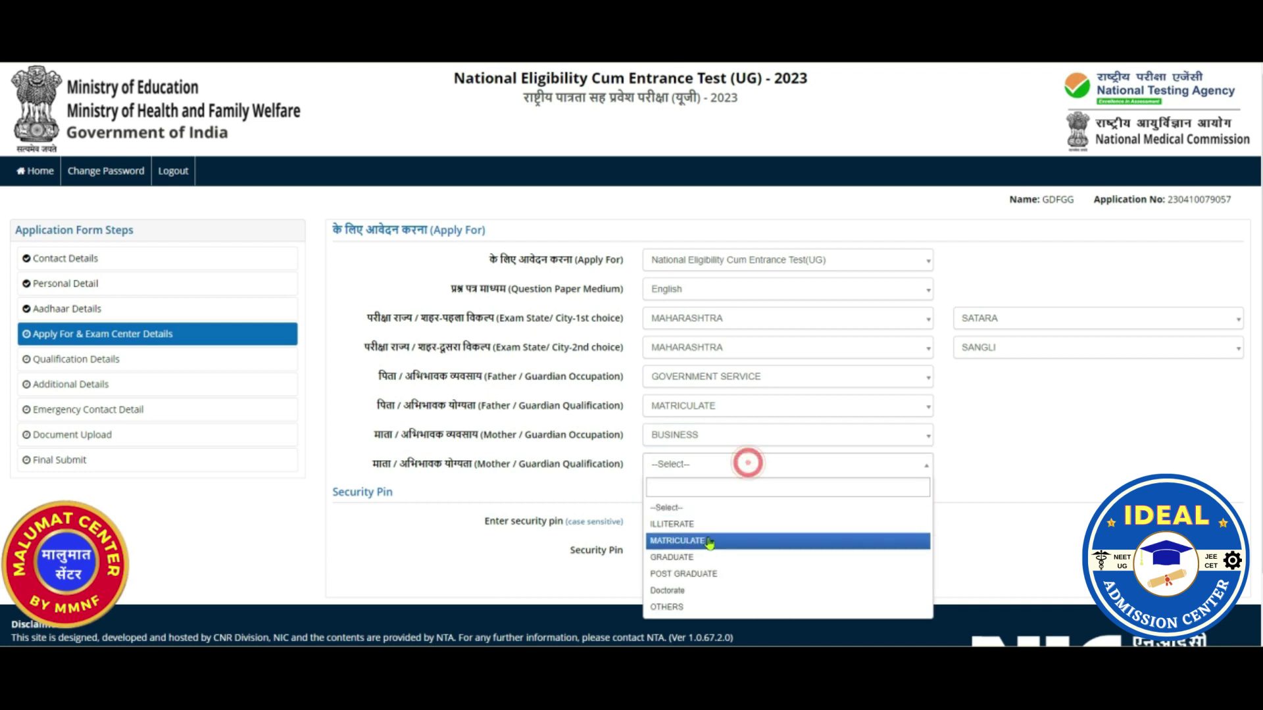
click(708, 576)
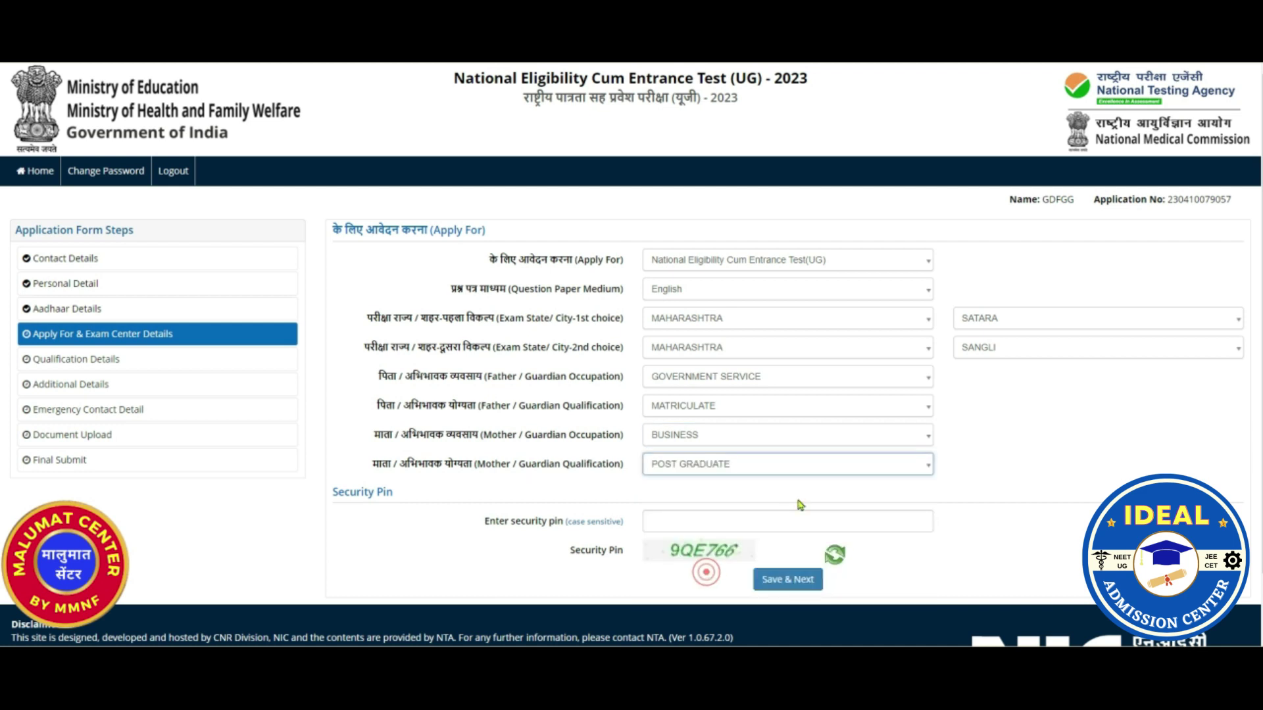
- Enter the security pin and save the Apply For and exam center details to continue to the qualification details
click(687, 523)
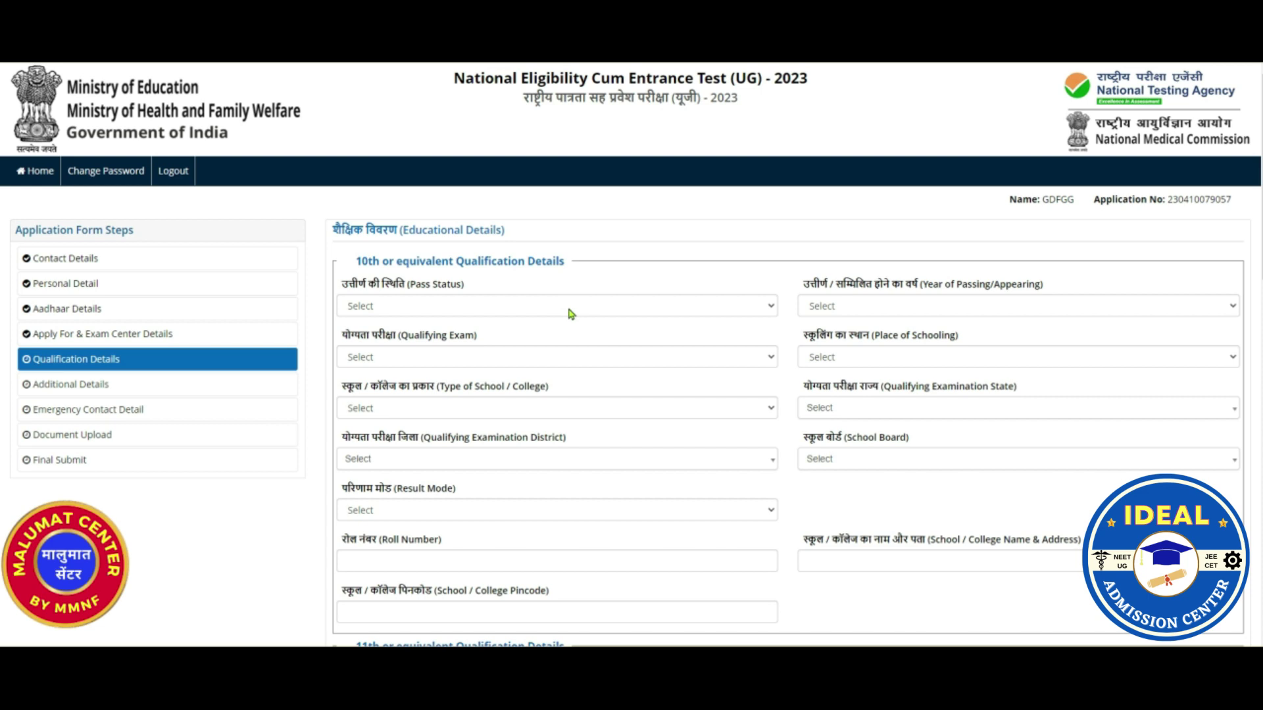
- In the 10th qualification details, set the pass status to Passed and the qualifying exam to 10th or Equivalent
click(567, 312)
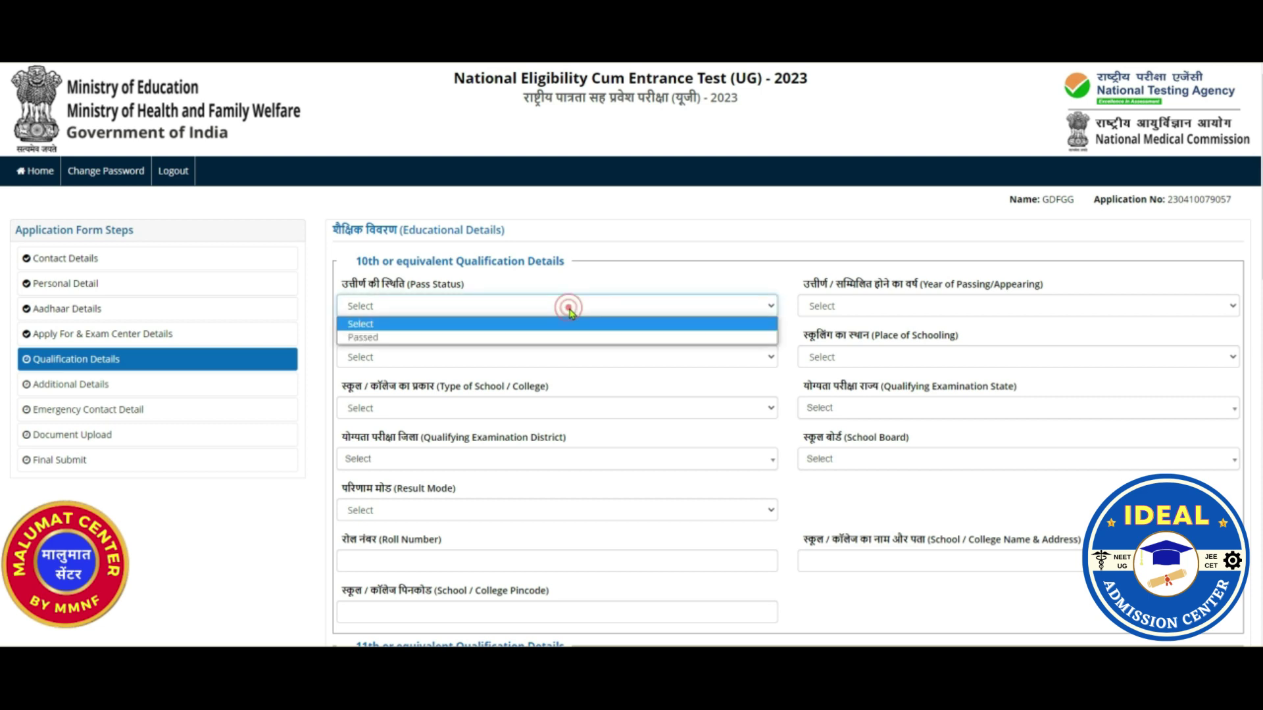
click(534, 338)
click(858, 315)
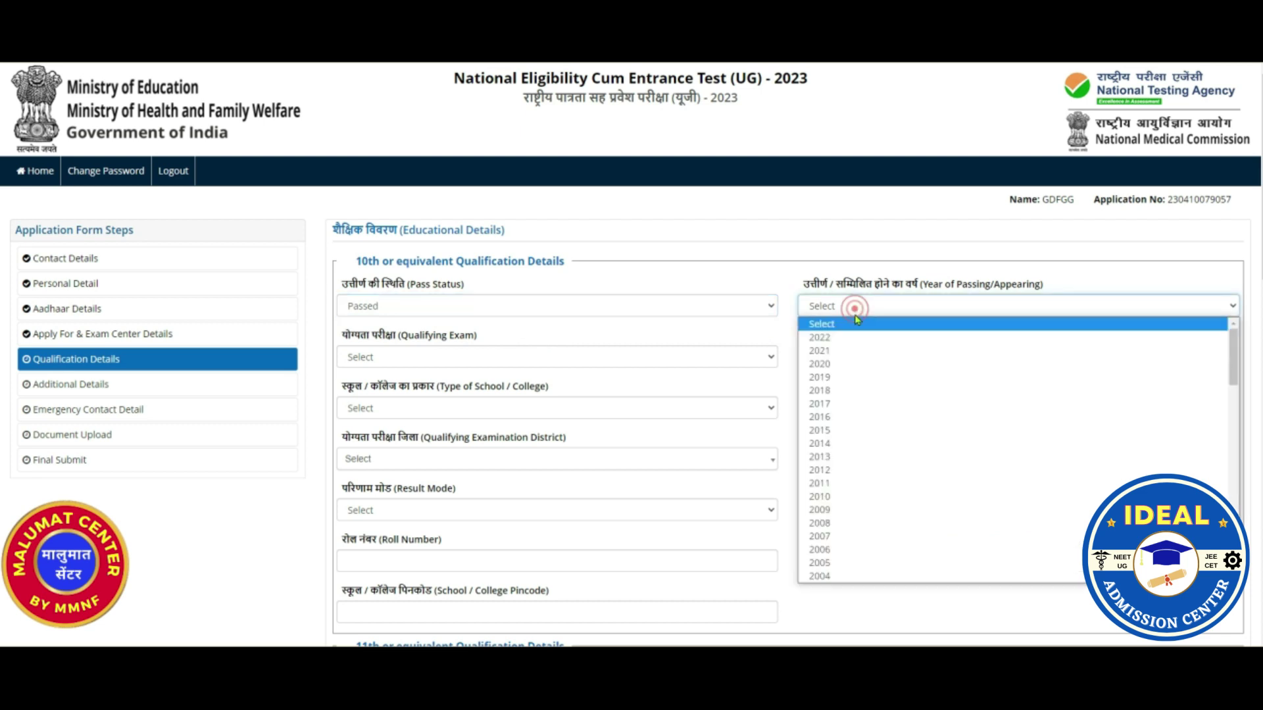
scroll(829, 487, down, 2)
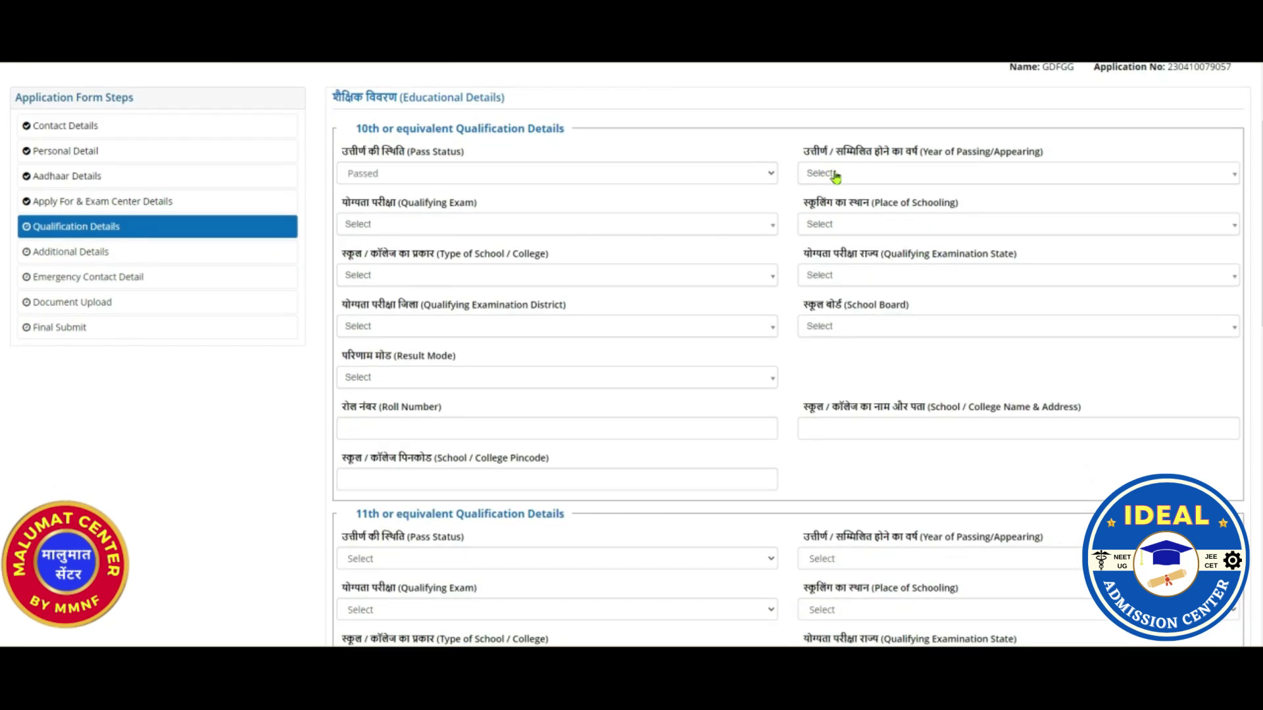
click(835, 173)
click(604, 230)
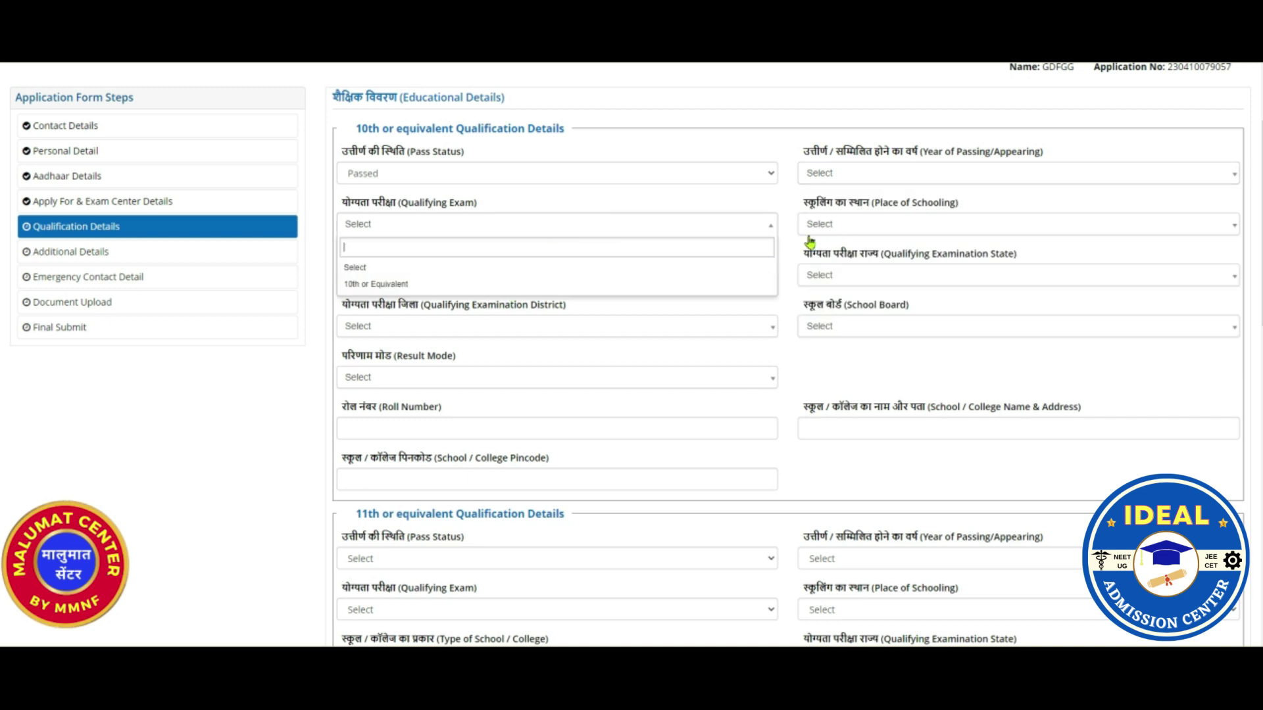
click(407, 285)
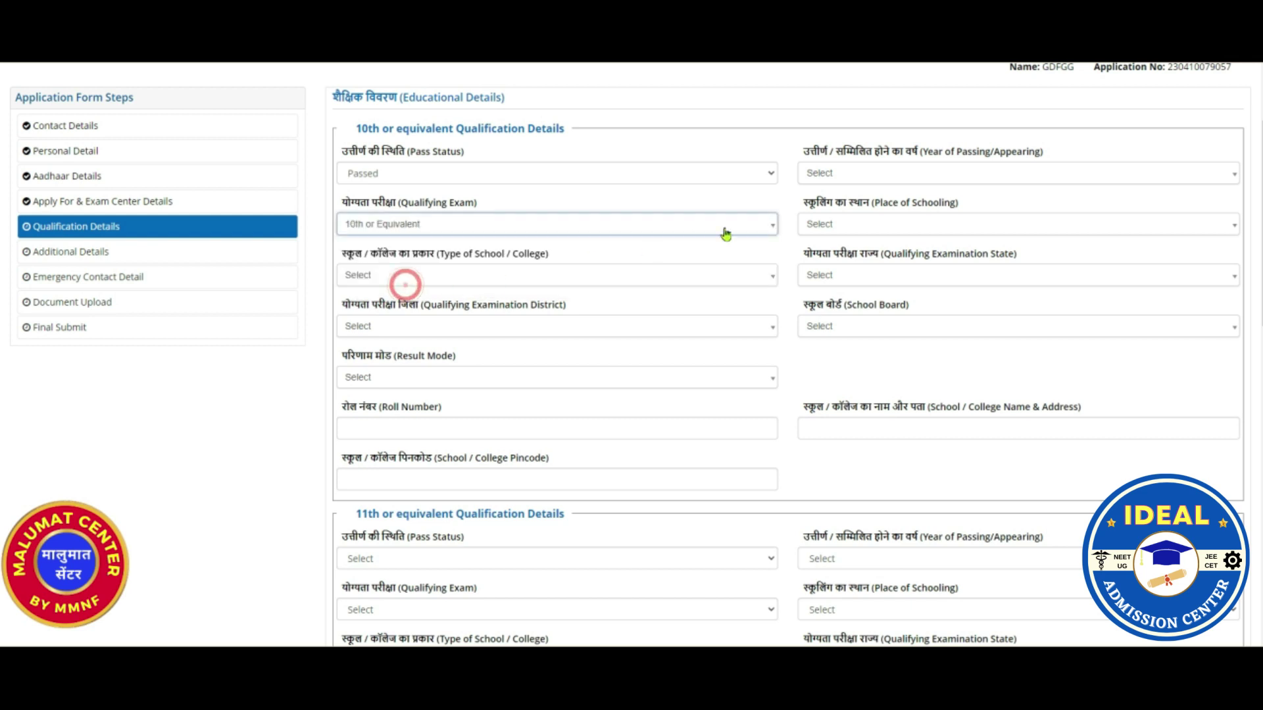
- Set the place of schooling for the 10th qualification to Urban
click(884, 230)
click(883, 226)
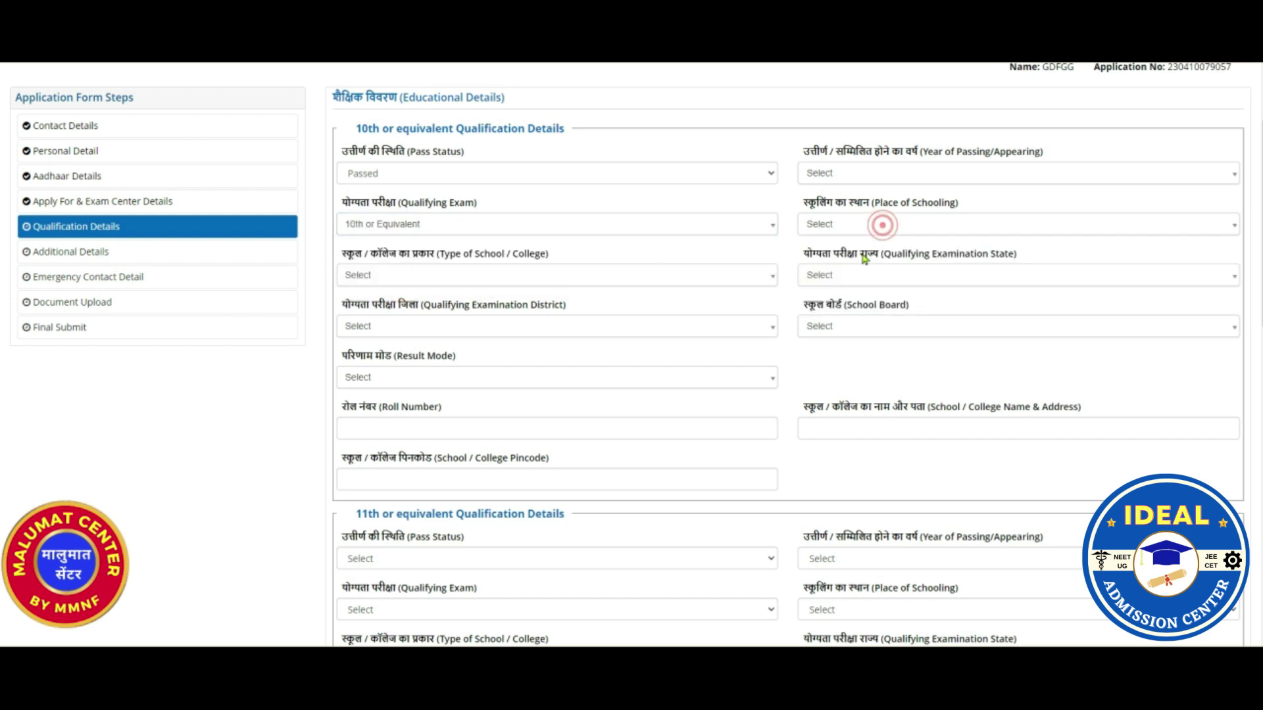
click(895, 222)
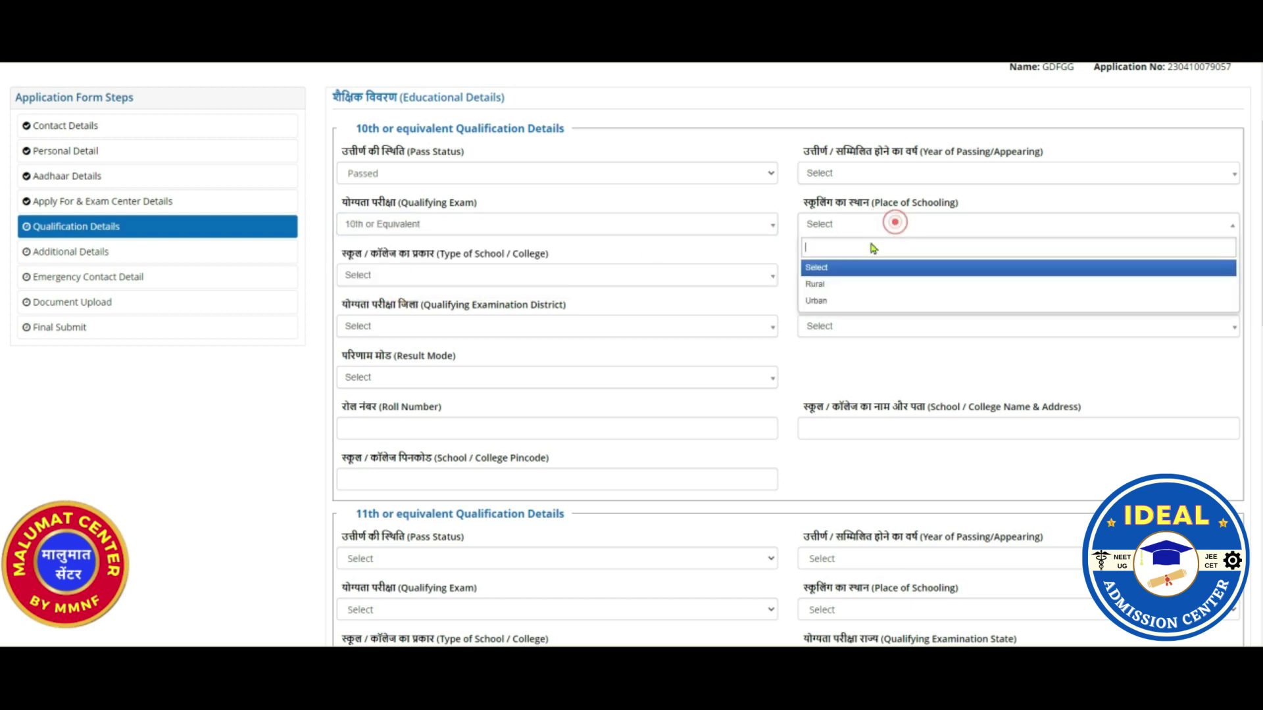
click(835, 300)
- Review the available school/college types and school boards in the 10th qualification details
click(654, 275)
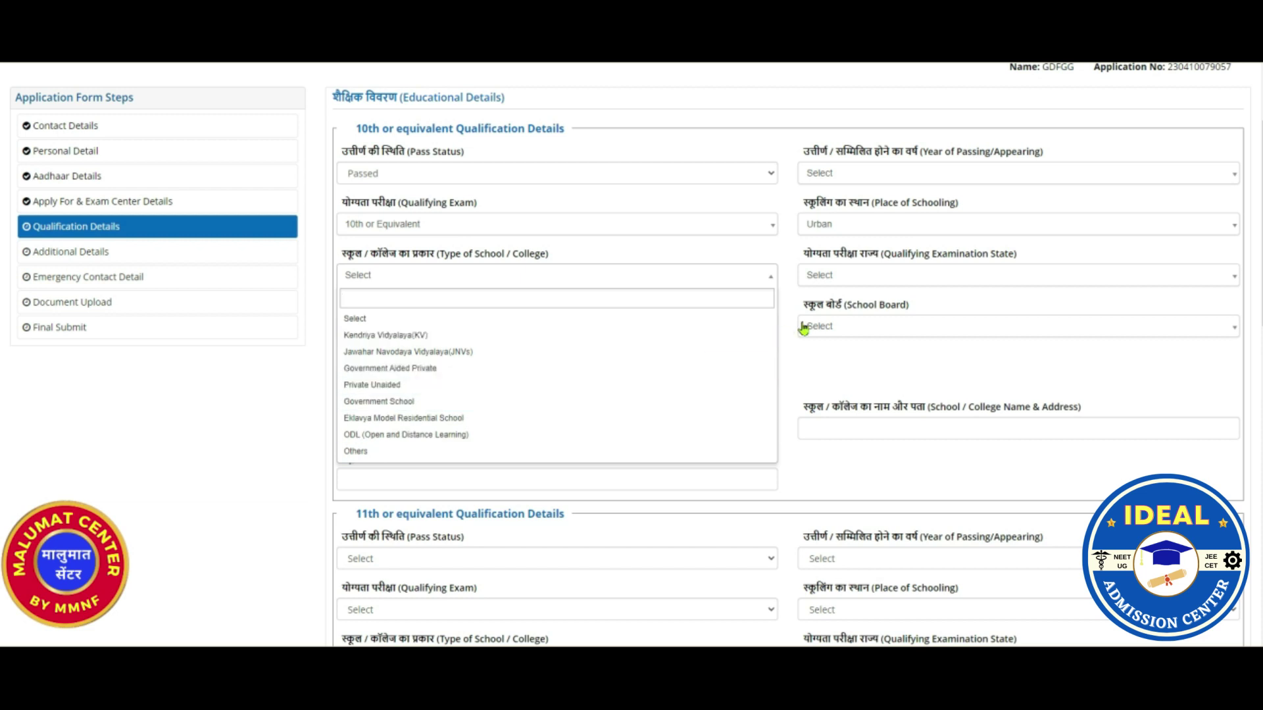
click(873, 328)
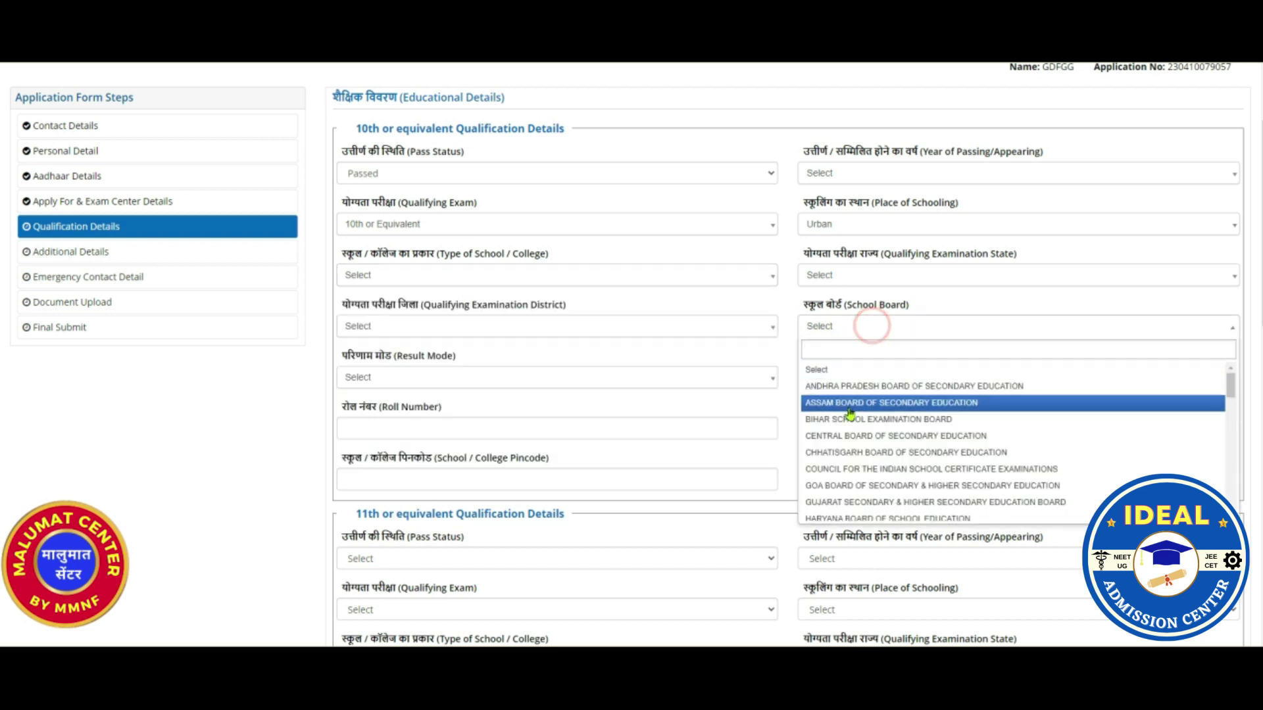
scroll(863, 424, down, 3)
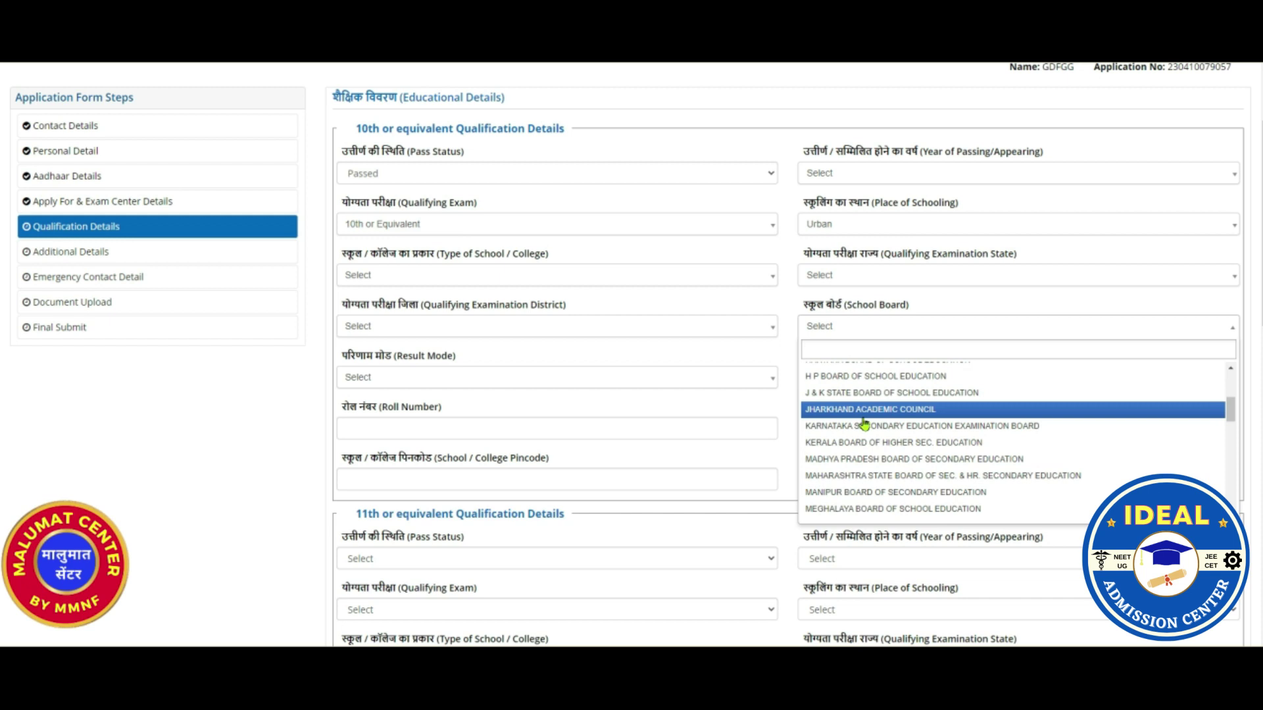
scroll(864, 424, down, 3)
scroll(864, 424, down, 5)
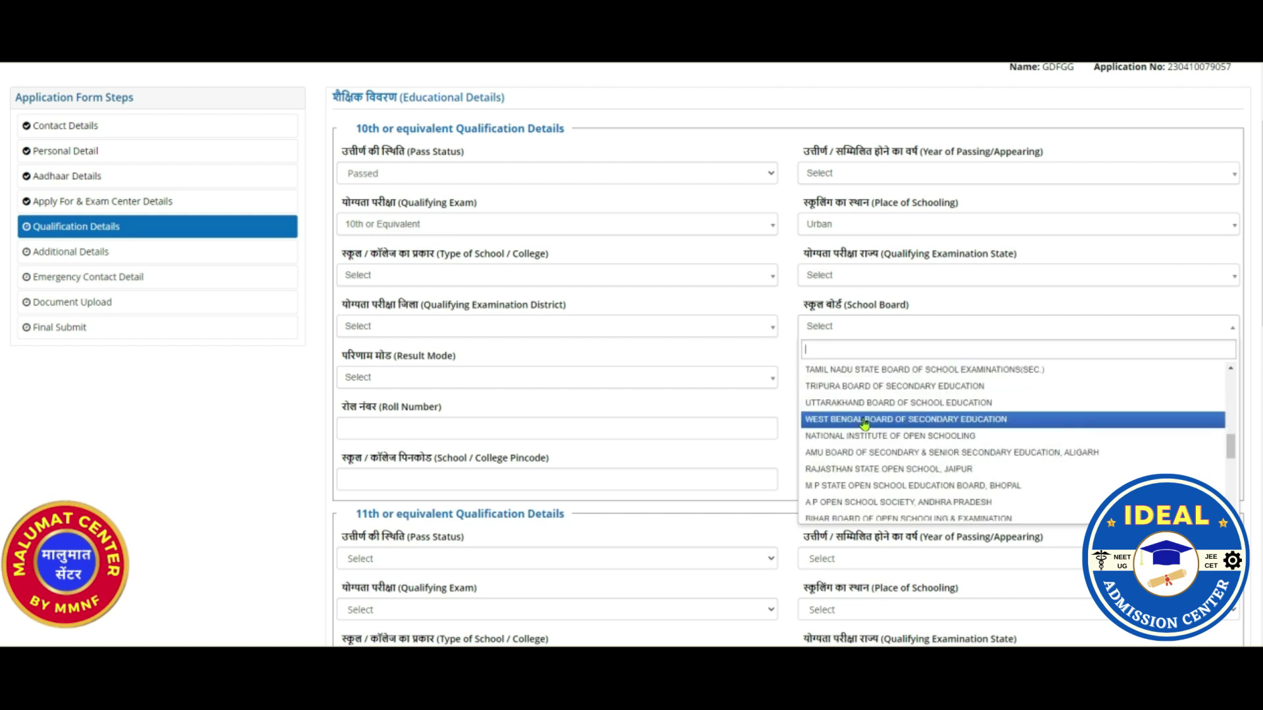
- Set the result mode in the 10th qualification details to Percentage
click(577, 380)
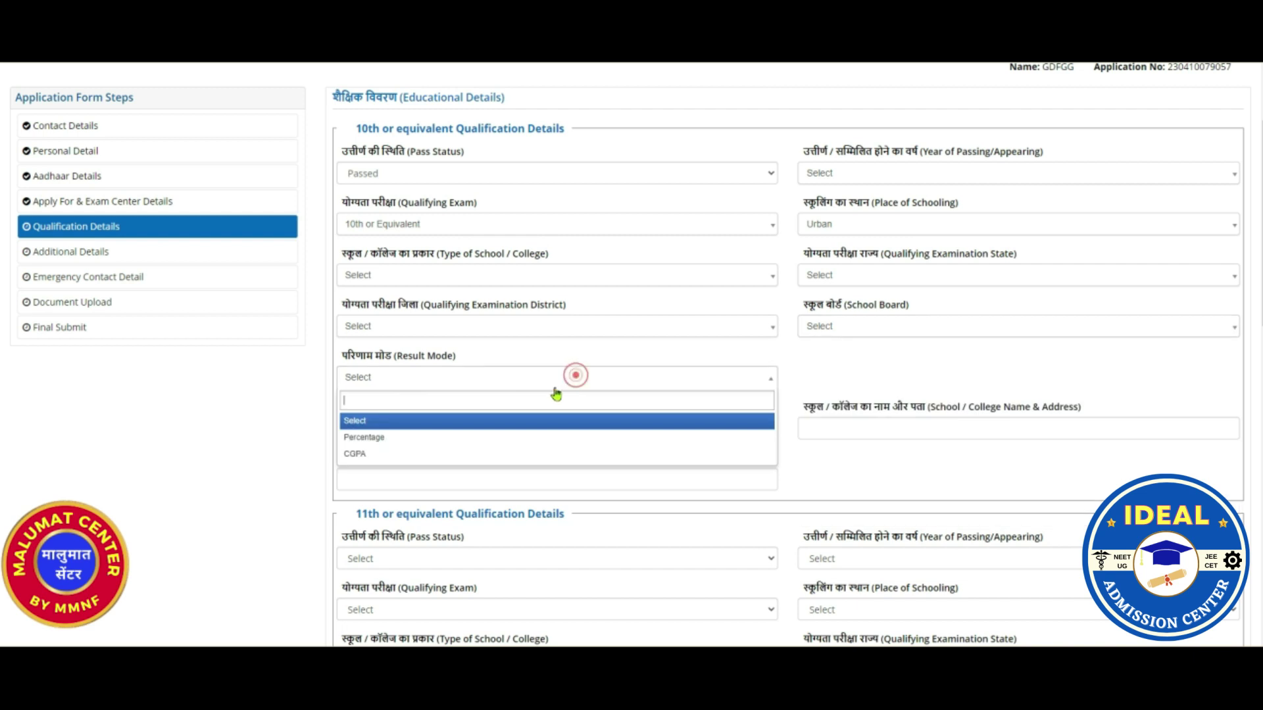
click(485, 439)
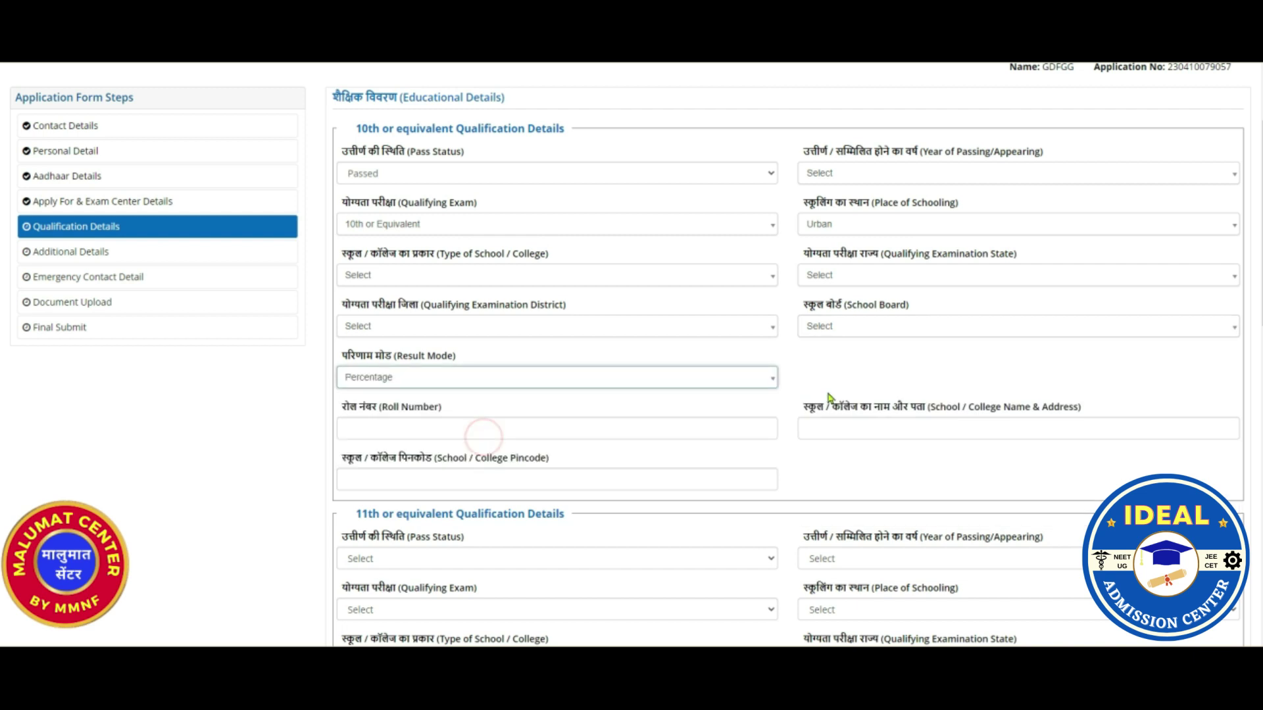
click(701, 380)
click(546, 437)
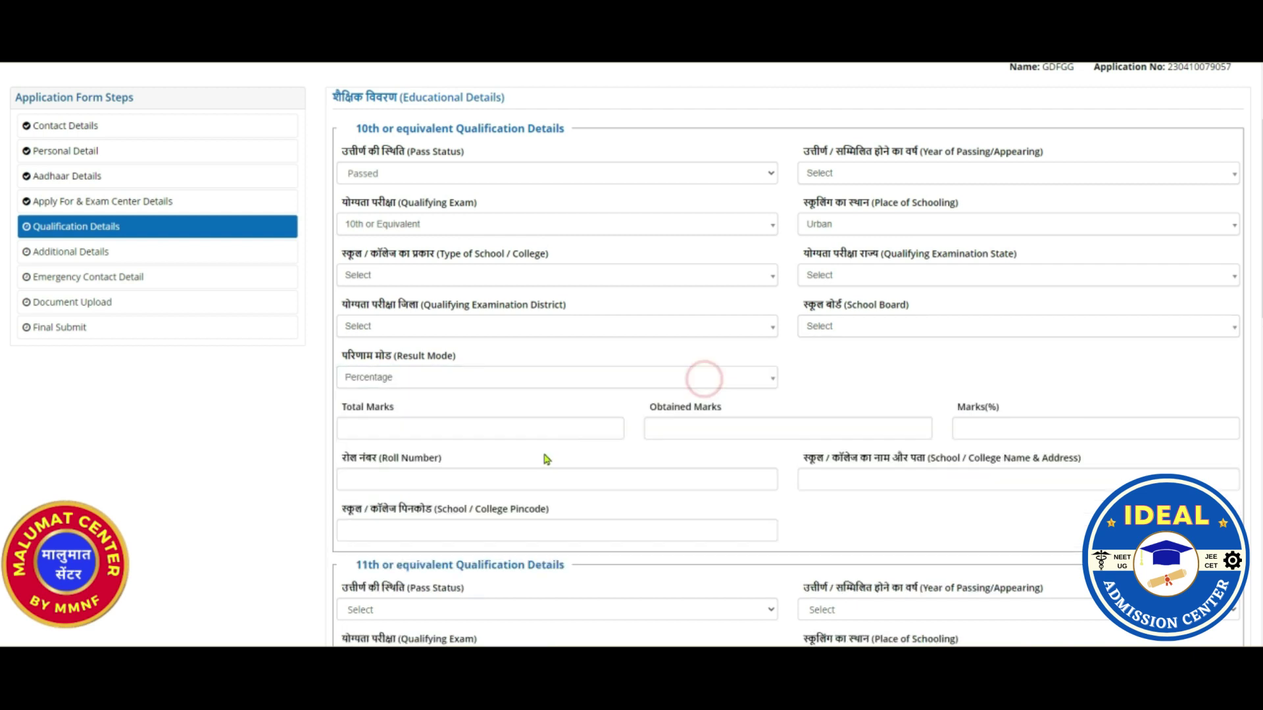
- Switch the 10th qualification's result mode to CGPA and back to Percentage to compare the marks fields
click(617, 380)
click(520, 455)
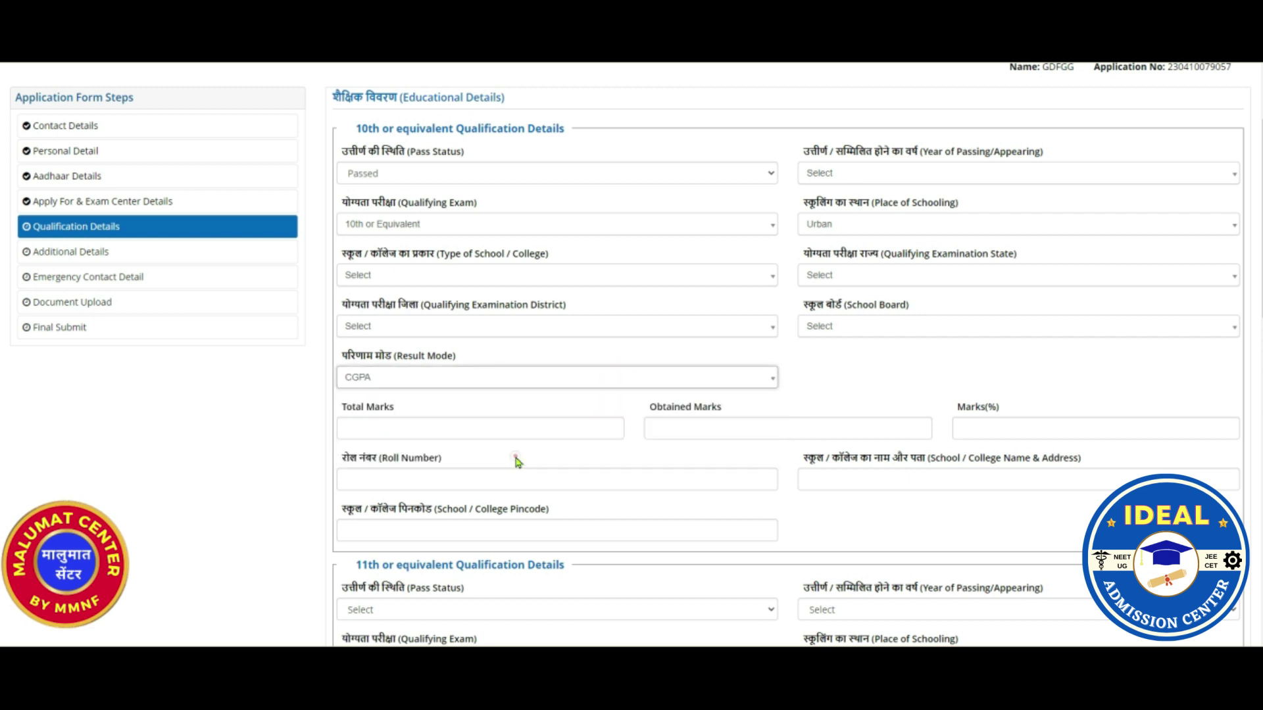
click(569, 381)
click(455, 434)
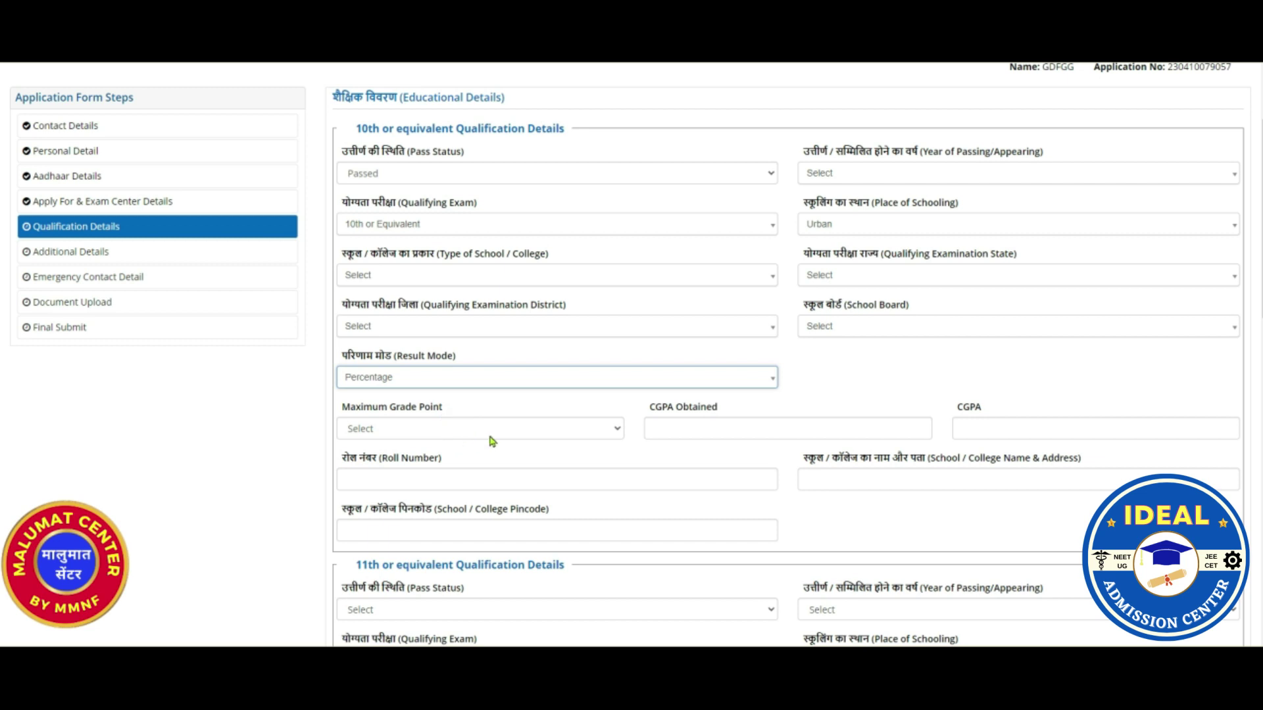
- Go through the 10th qualification's total, obtained and percentage marks, roll number, school name and address, and pincode fields without filling them
click(516, 432)
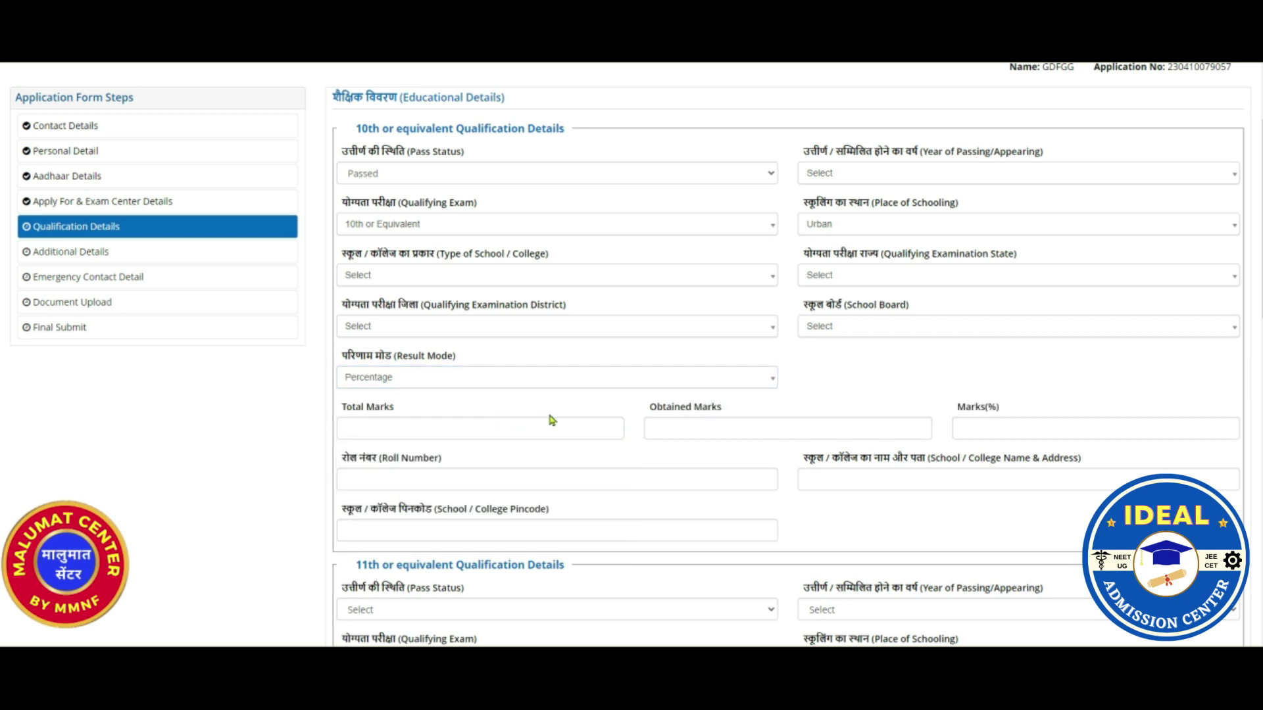
click(533, 433)
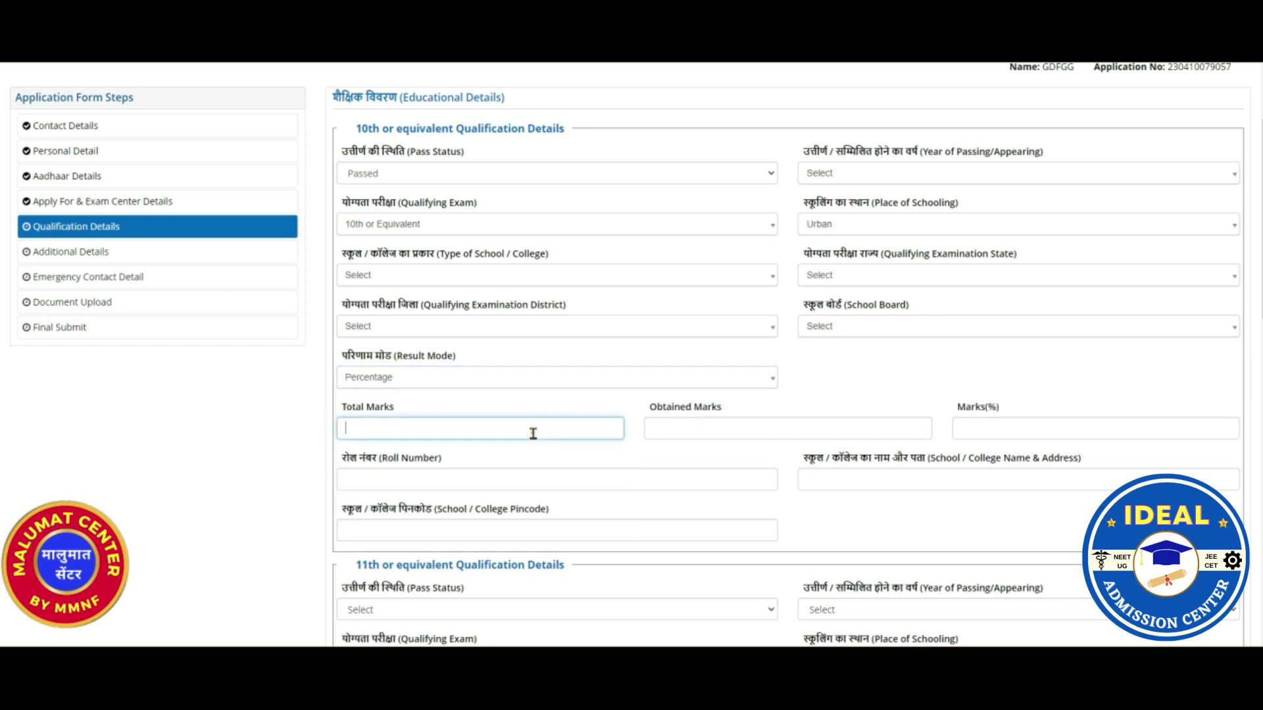
click(718, 429)
click(976, 428)
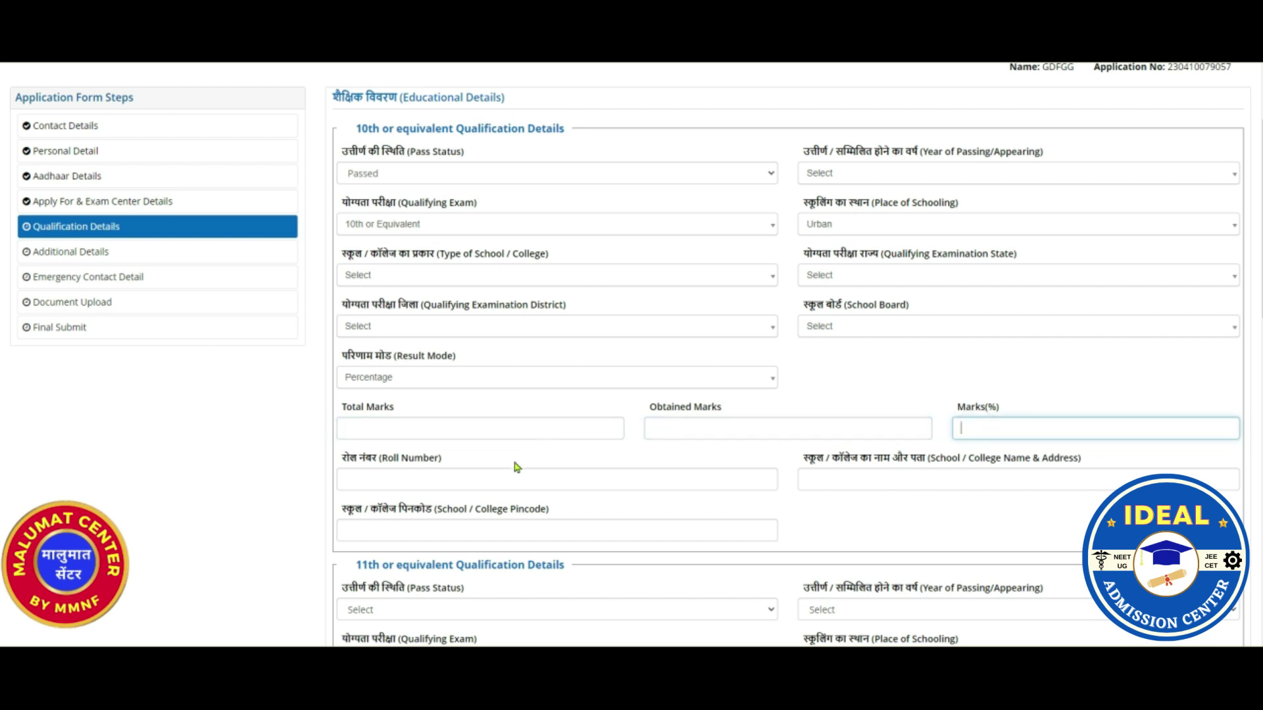
click(590, 478)
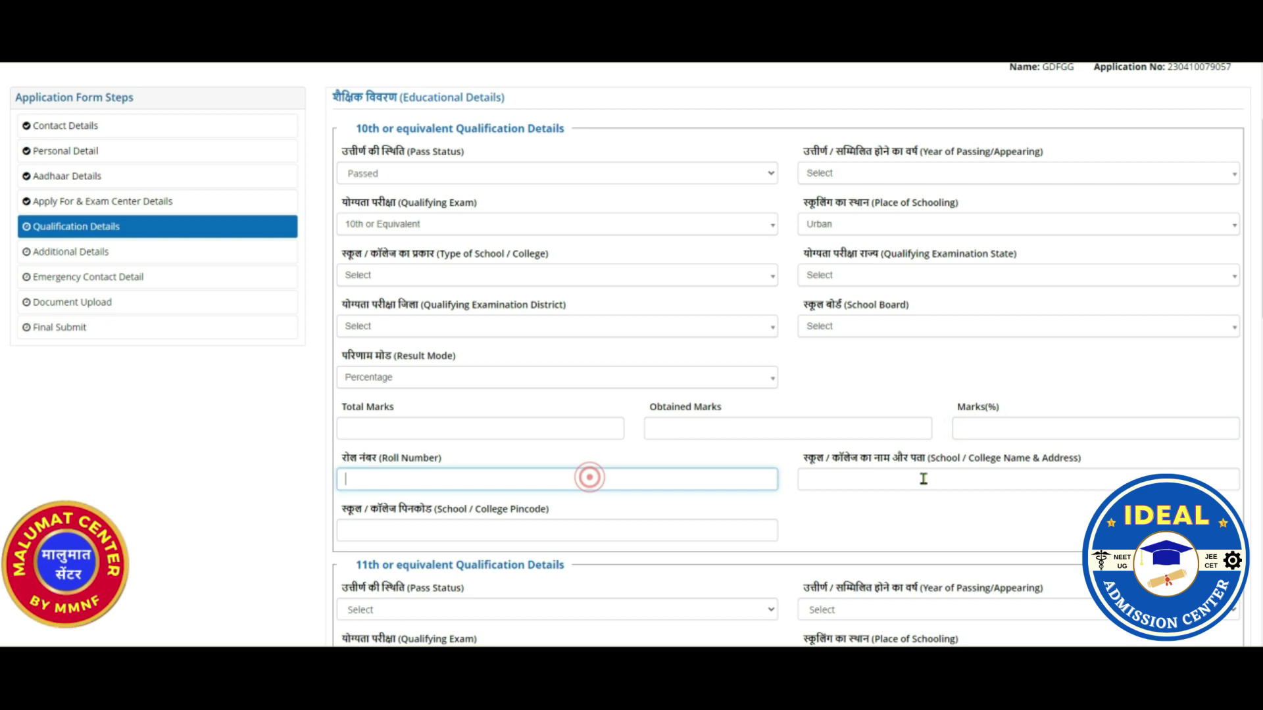
click(924, 479)
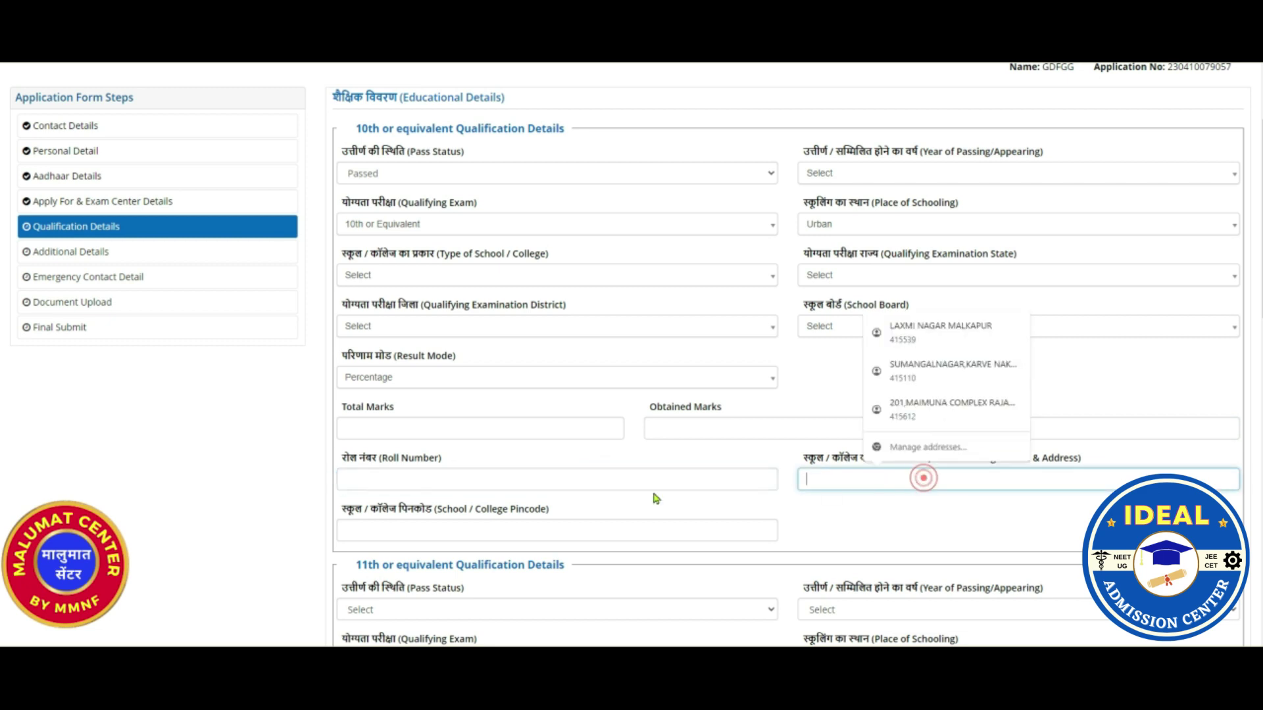
click(488, 530)
- In the 11th qualification details, set the pass status to Passed and view the year of passing choices
scroll(695, 516, down, 3)
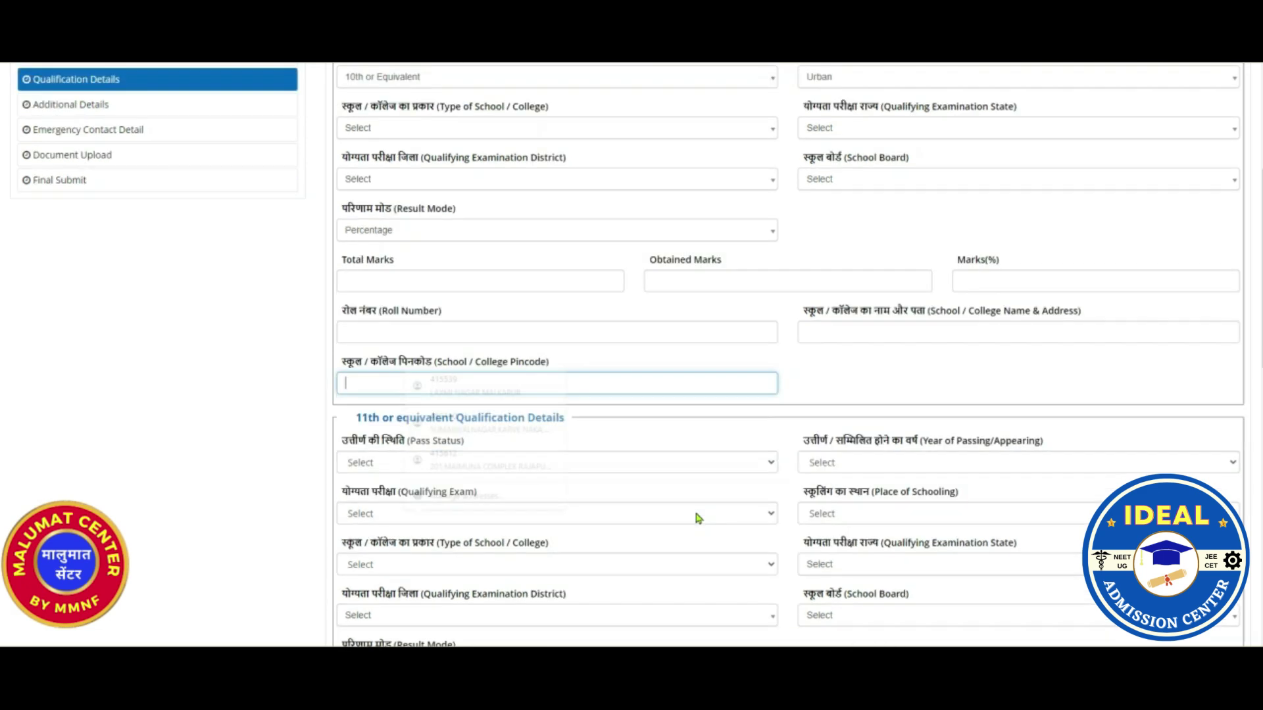
scroll(522, 423, down, 3)
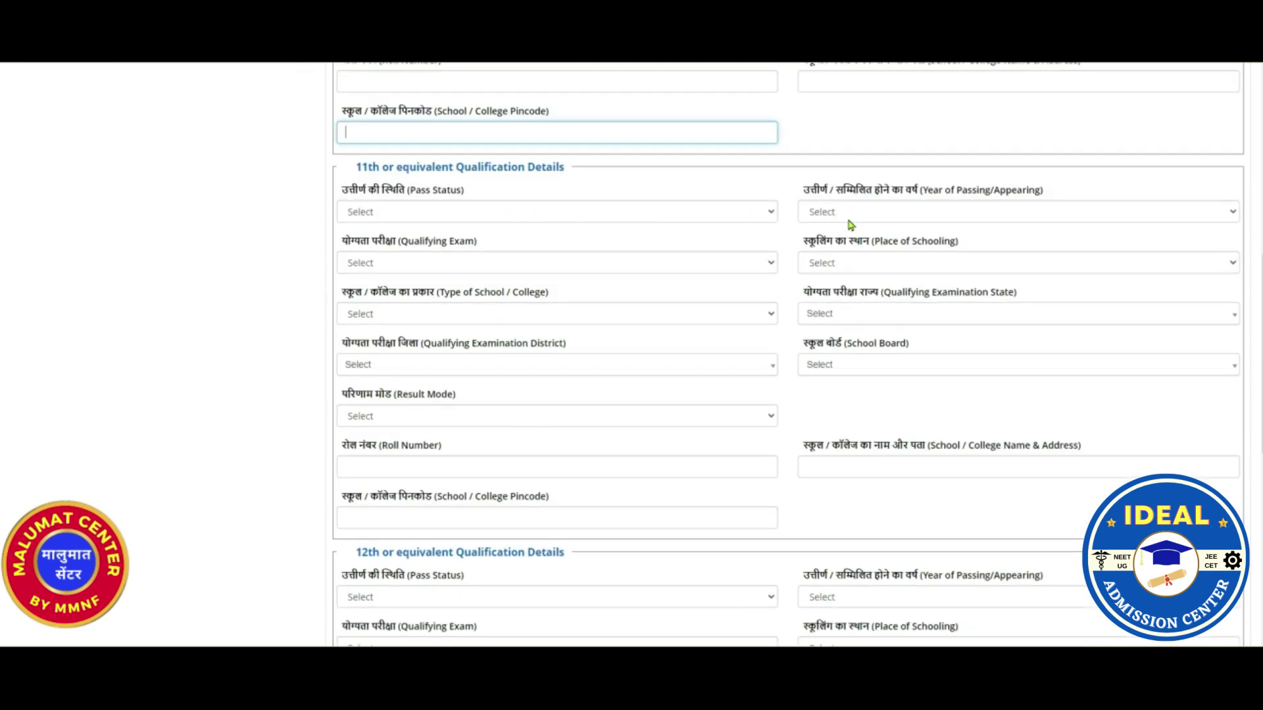
click(577, 215)
click(531, 246)
click(893, 209)
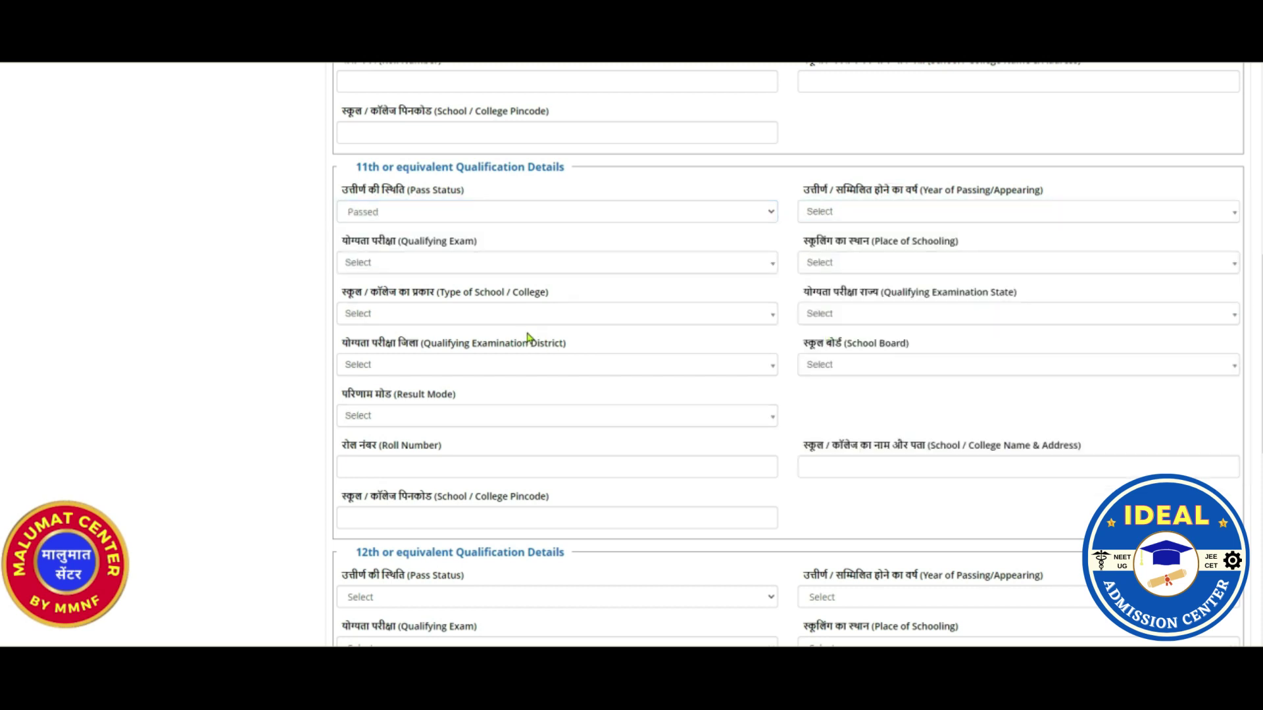
- In the 12th qualification details, set the pass status to Appearing and the year of passing/appearing to 2022
scroll(526, 337, down, 3)
scroll(597, 318, down, 2)
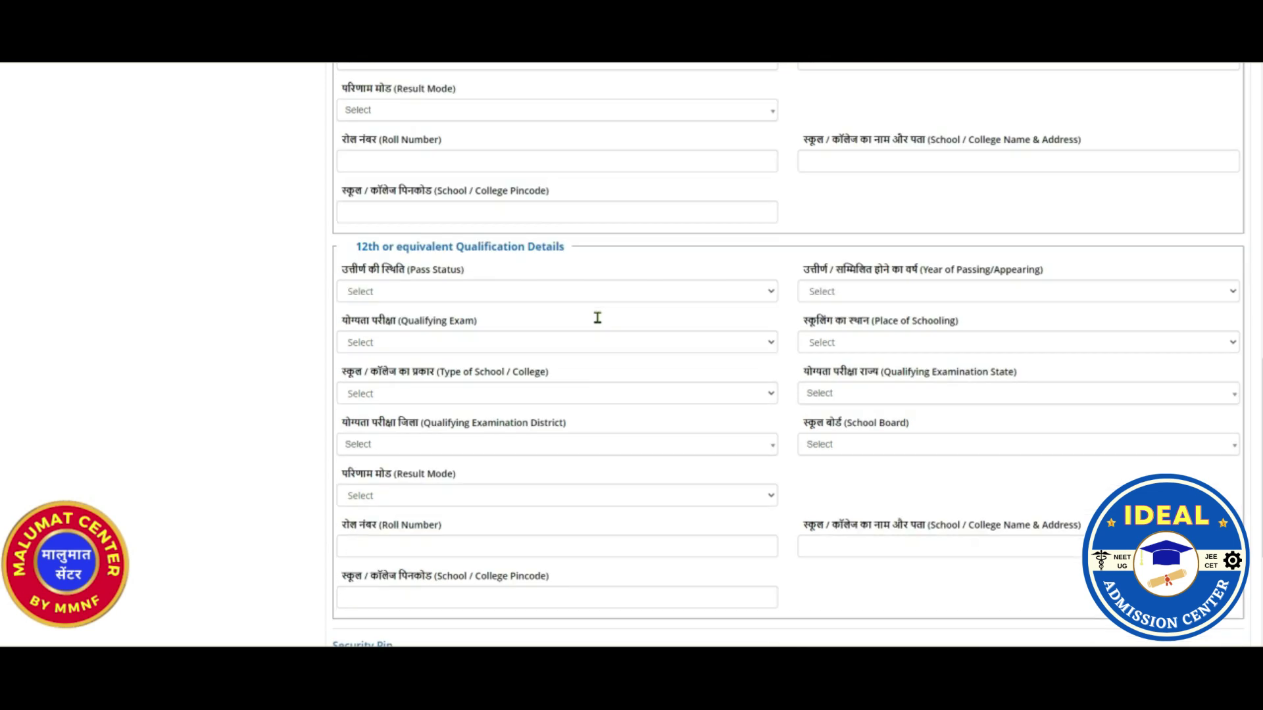
scroll(597, 318, down, 1)
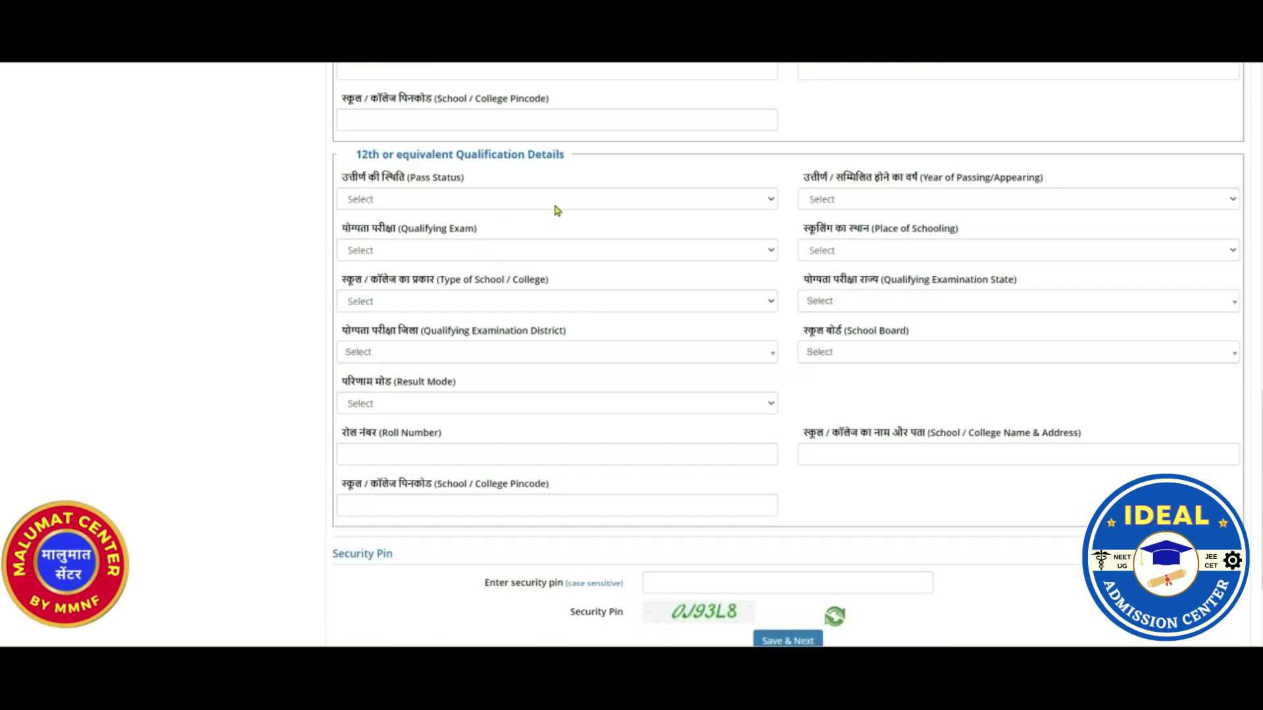
click(475, 205)
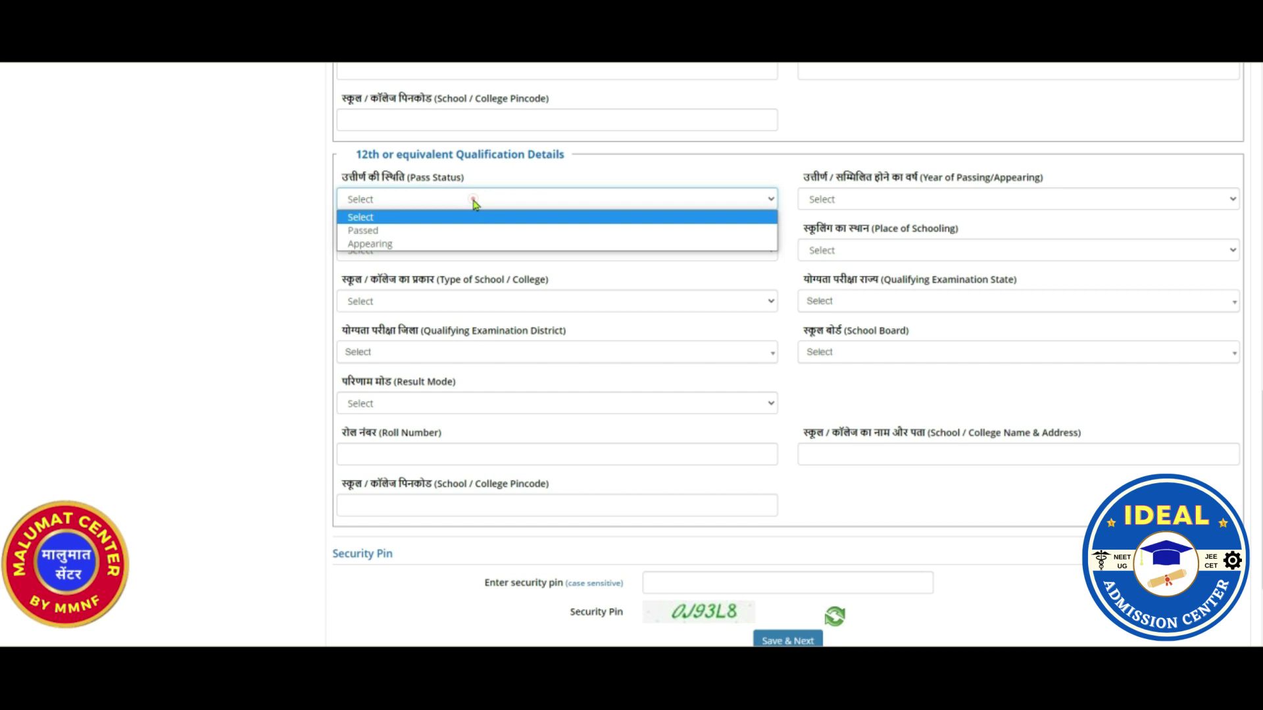
click(429, 245)
click(876, 200)
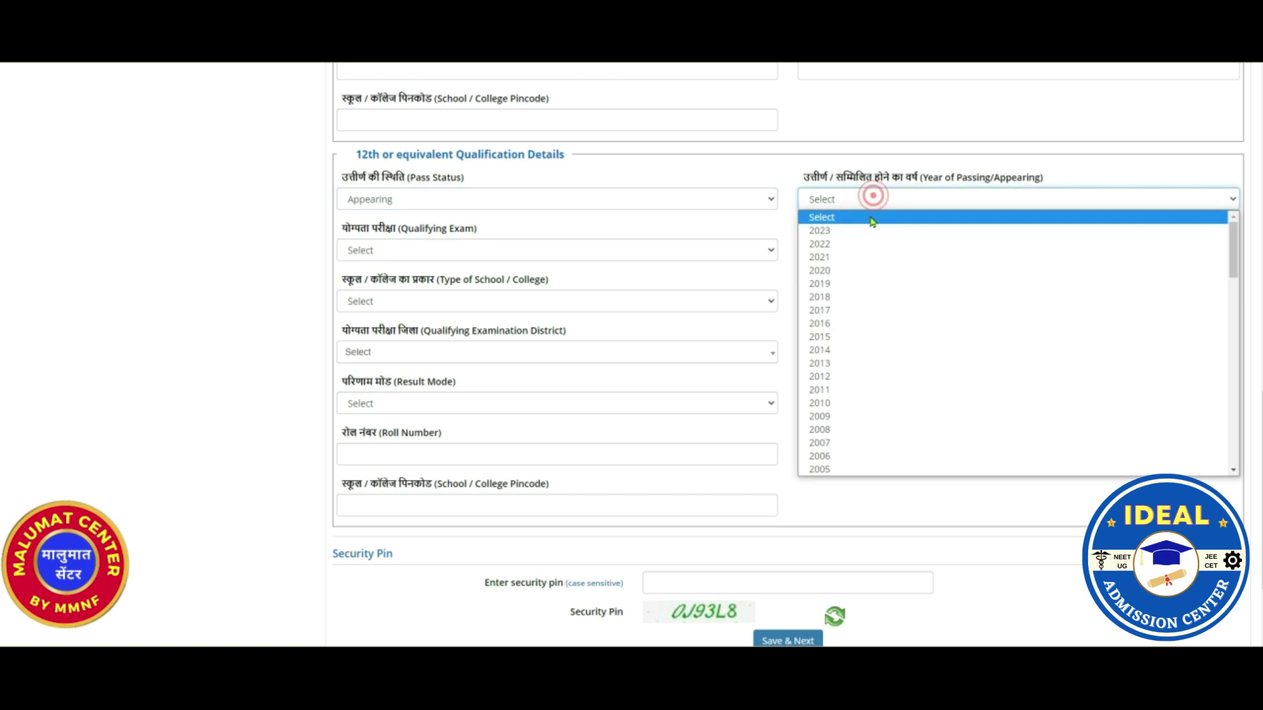
click(823, 254)
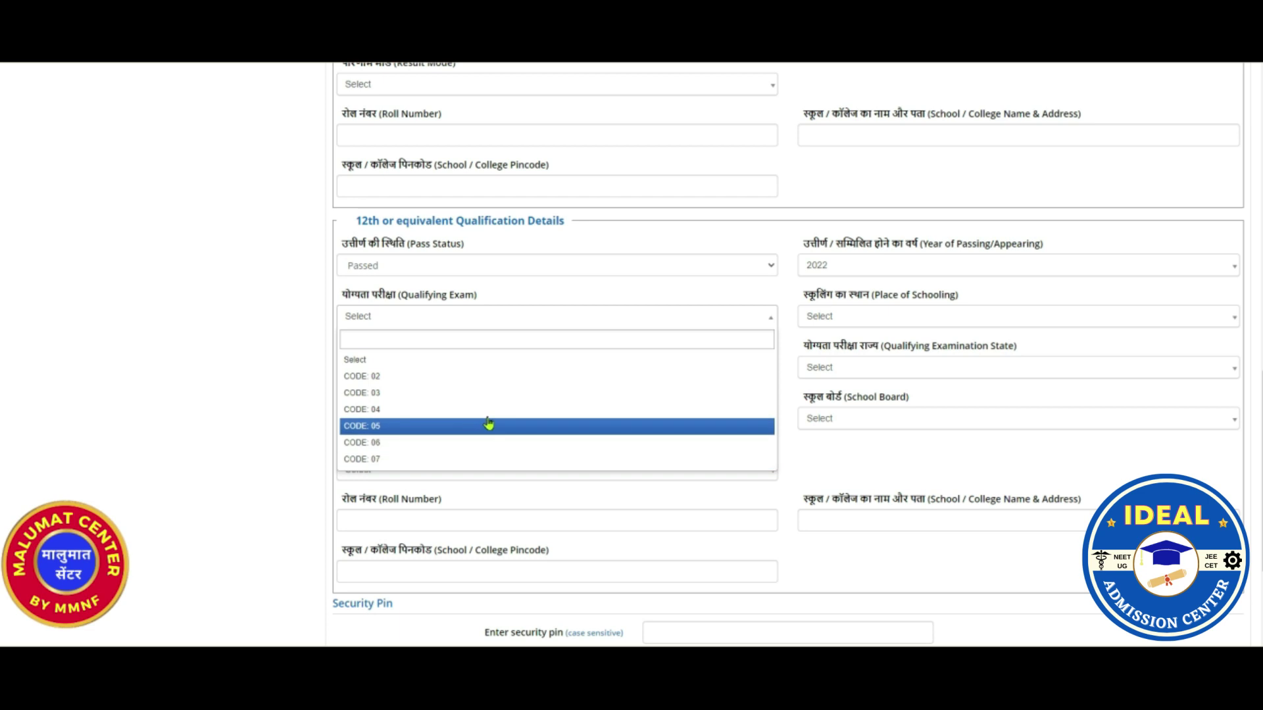
- Set the 12th pass status to Appearing with 2023 as the year, and view the qualifying exam codes offered
click(676, 270)
click(551, 312)
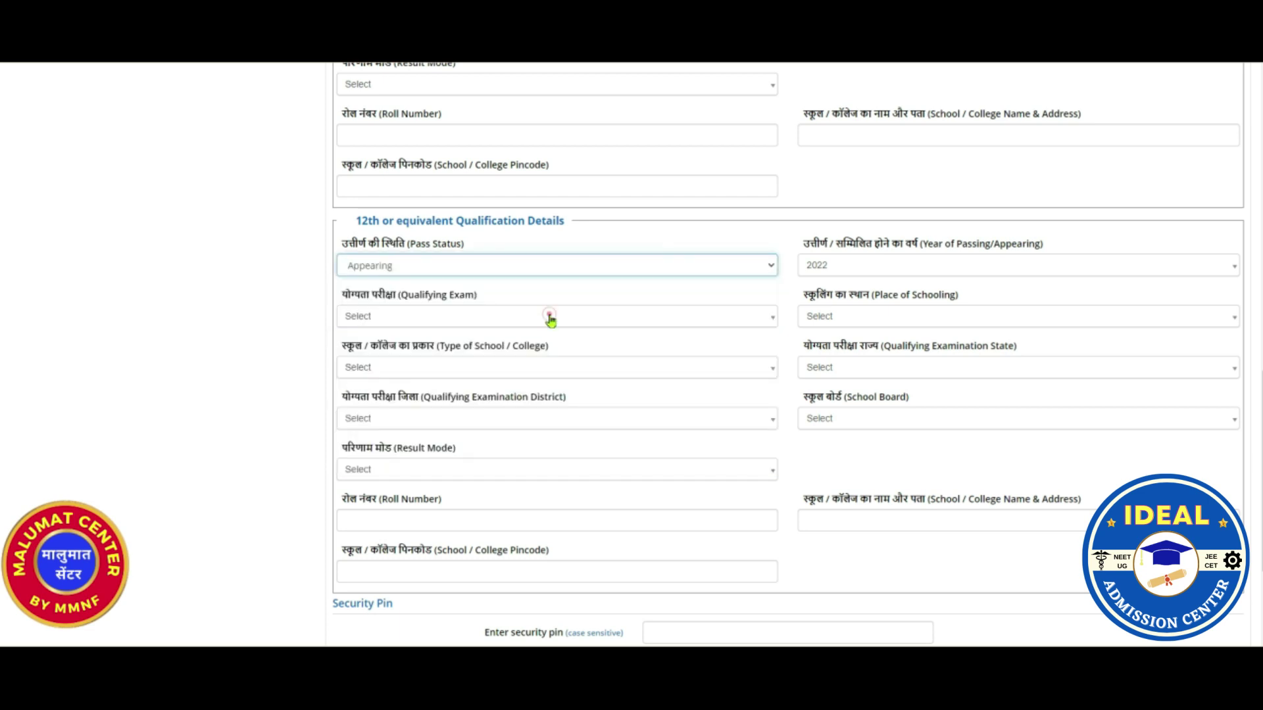
click(682, 322)
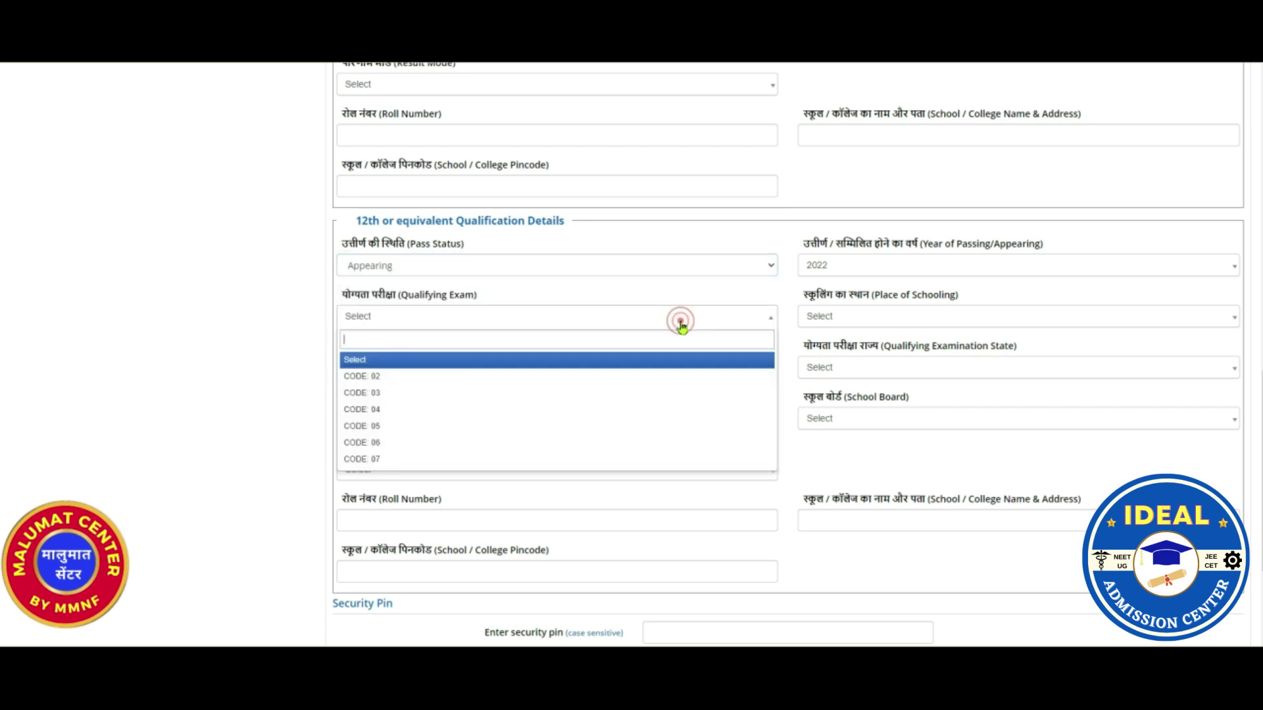
click(696, 321)
click(708, 323)
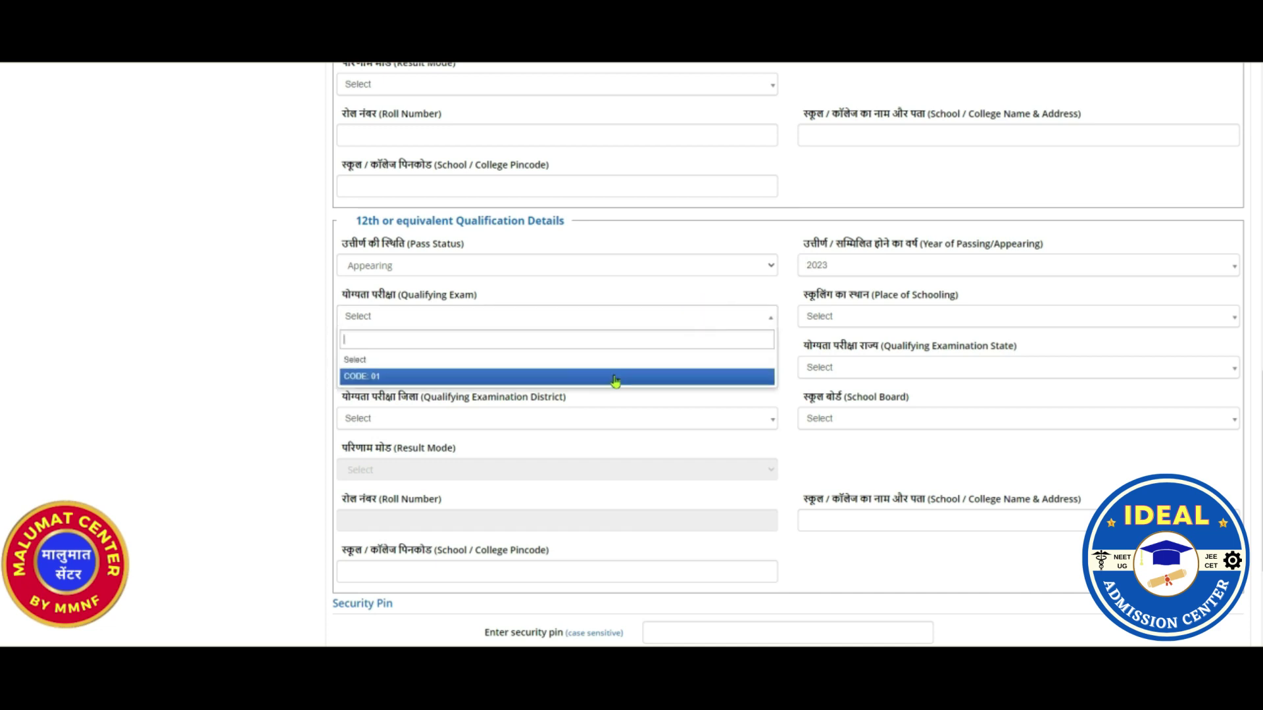
- Set the 12th pass status to Passed and the qualifying exam to CODE: 02
click(679, 266)
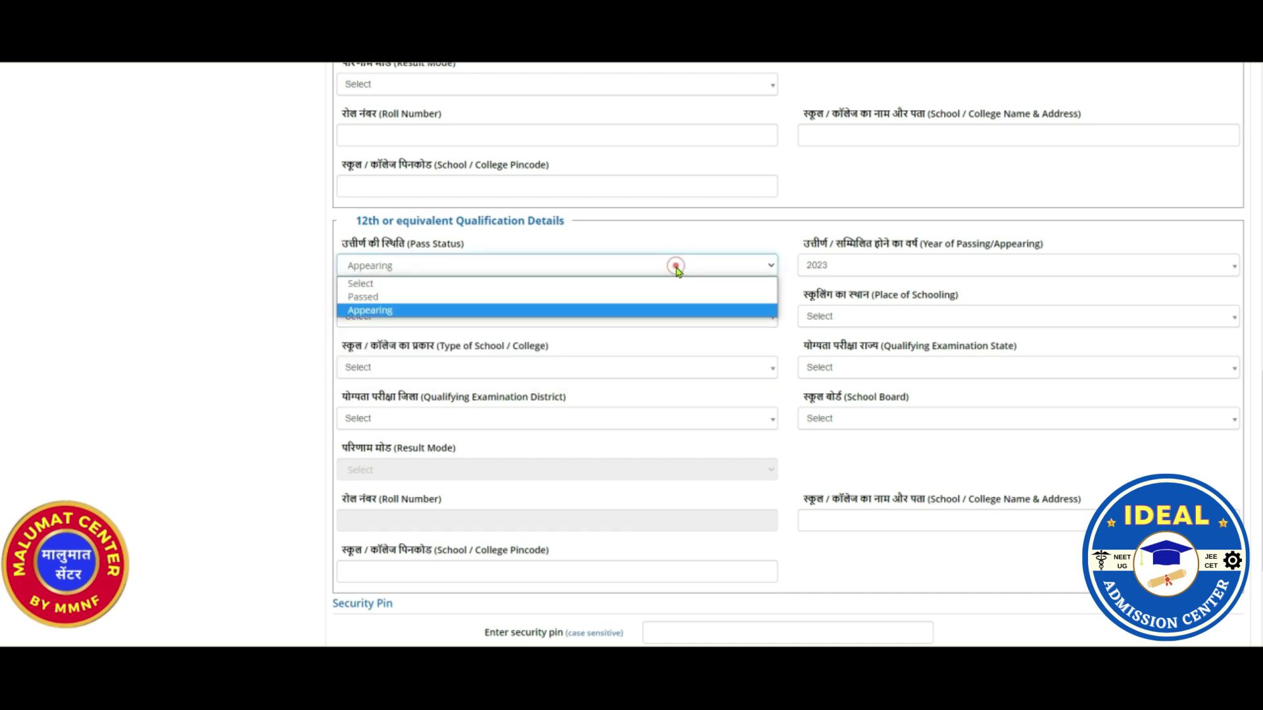
click(611, 291)
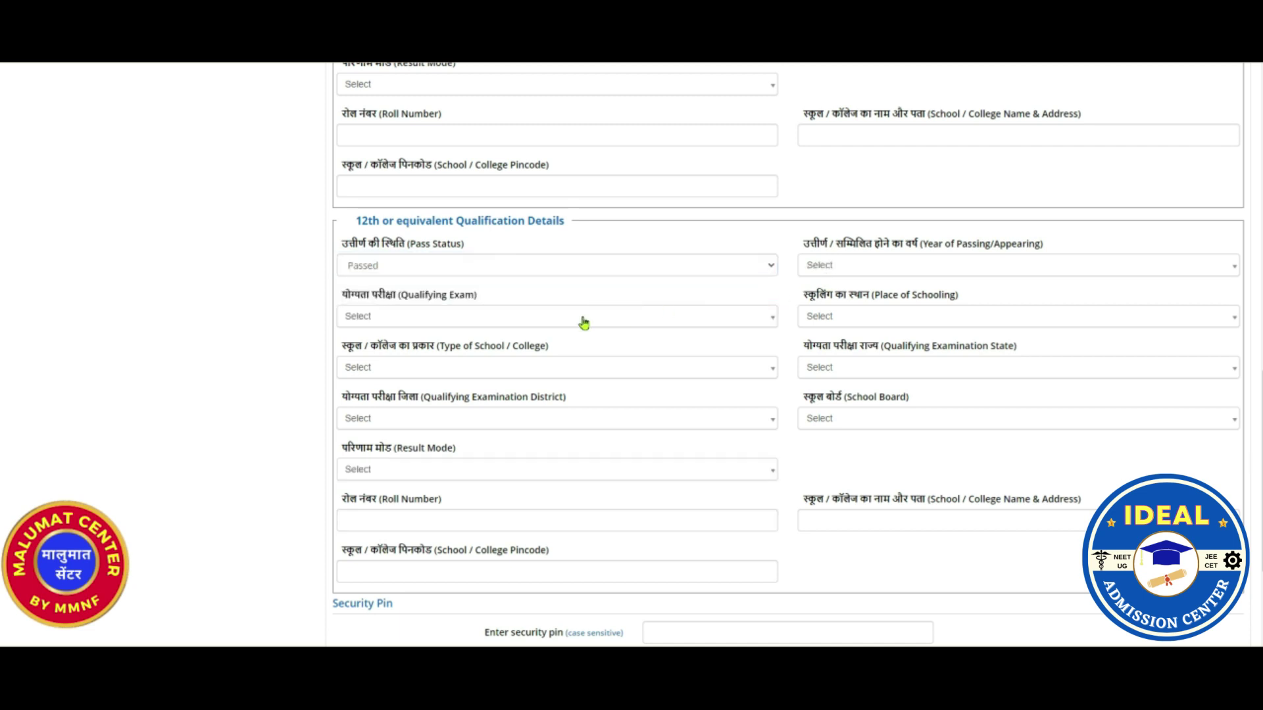
click(625, 319)
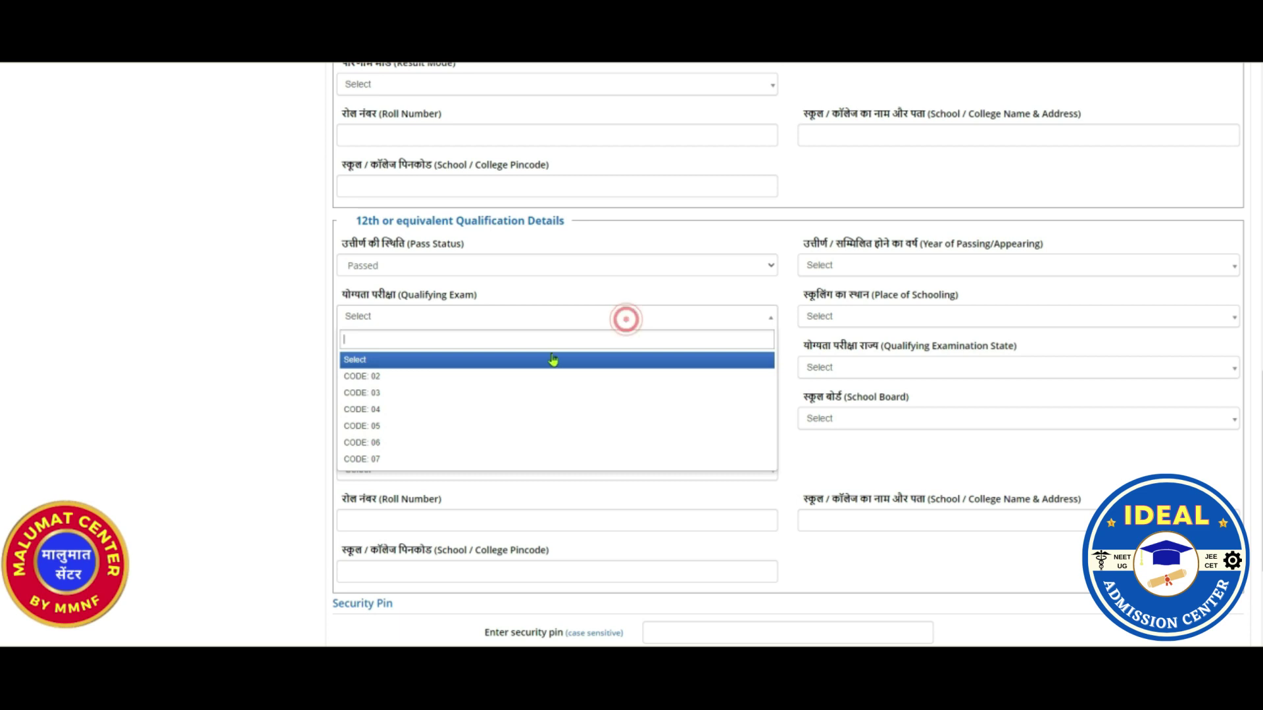
click(414, 379)
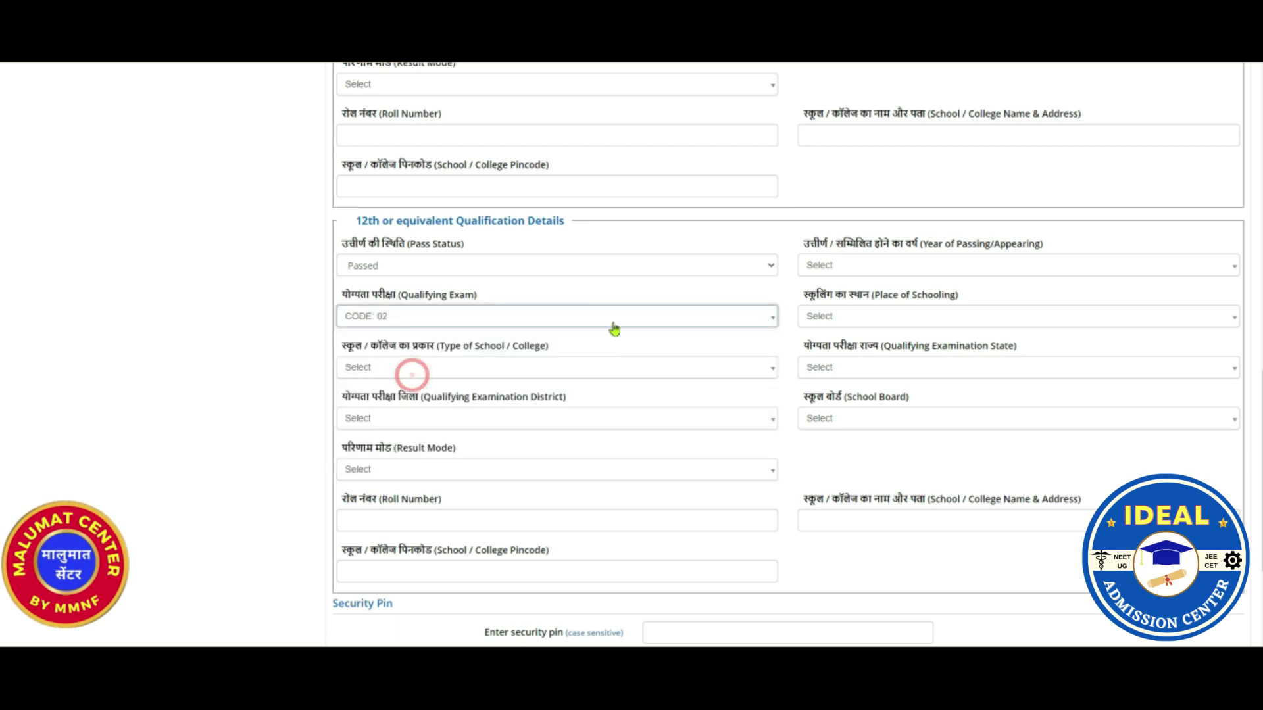
click(654, 321)
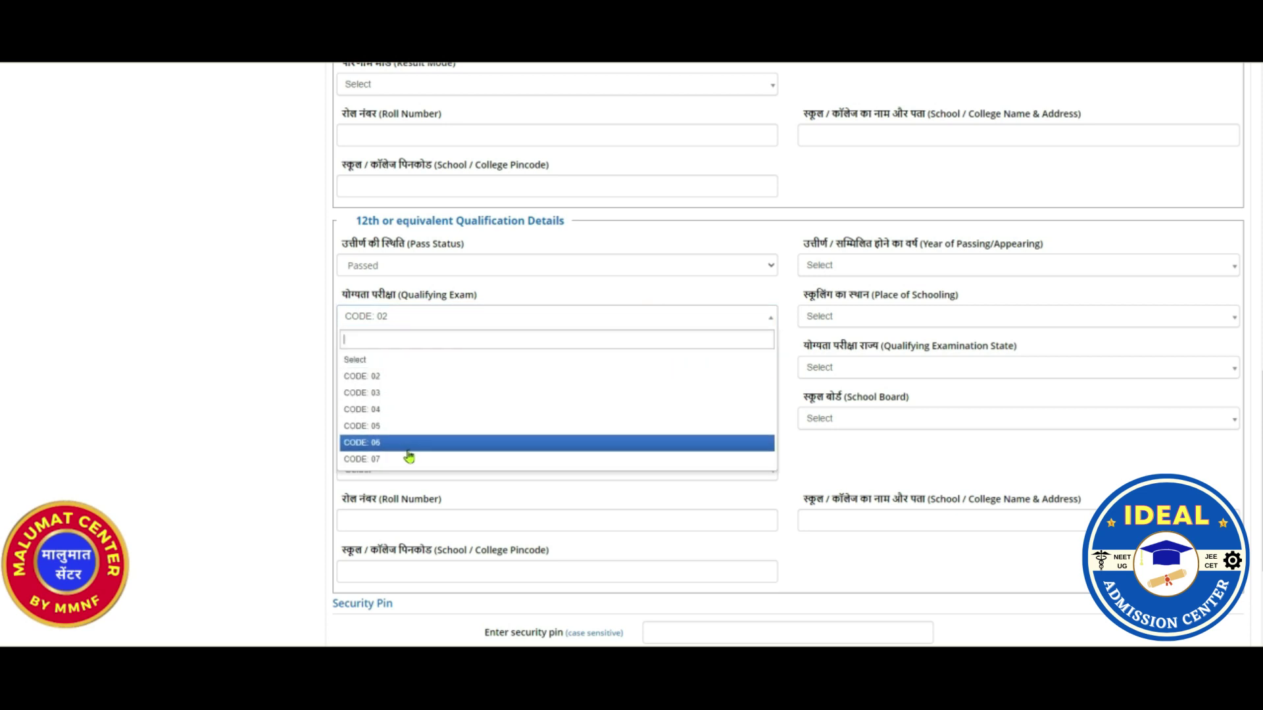
click(569, 375)
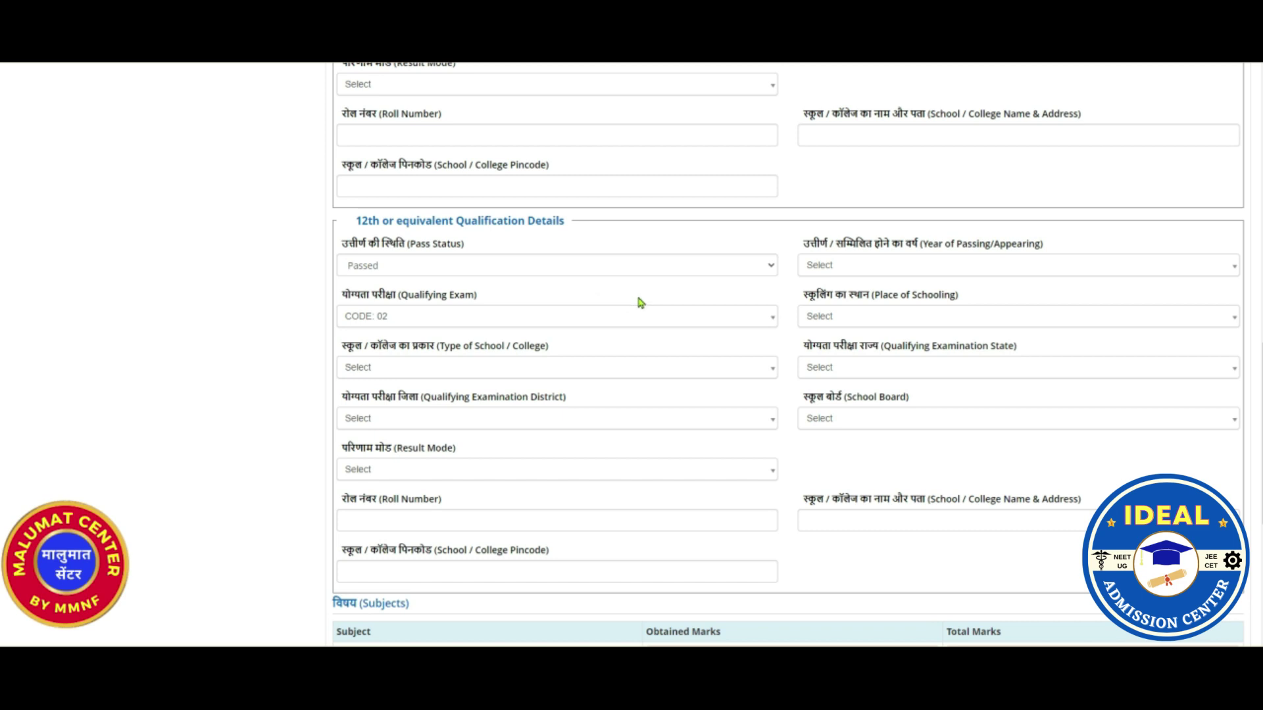
- Review the 12th place of schooling choices and the obtained and total marks fields in the Subjects table
click(841, 318)
scroll(721, 306, down, 2)
scroll(703, 349, down, 3)
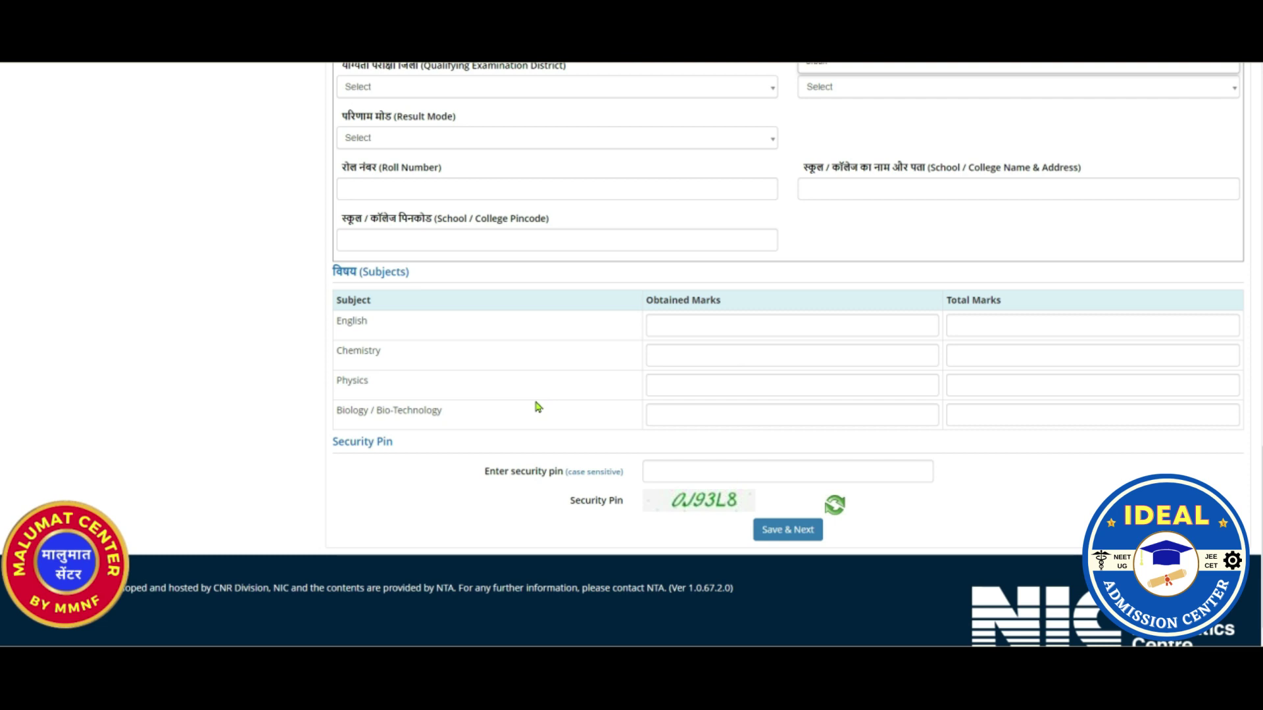
click(734, 332)
click(990, 328)
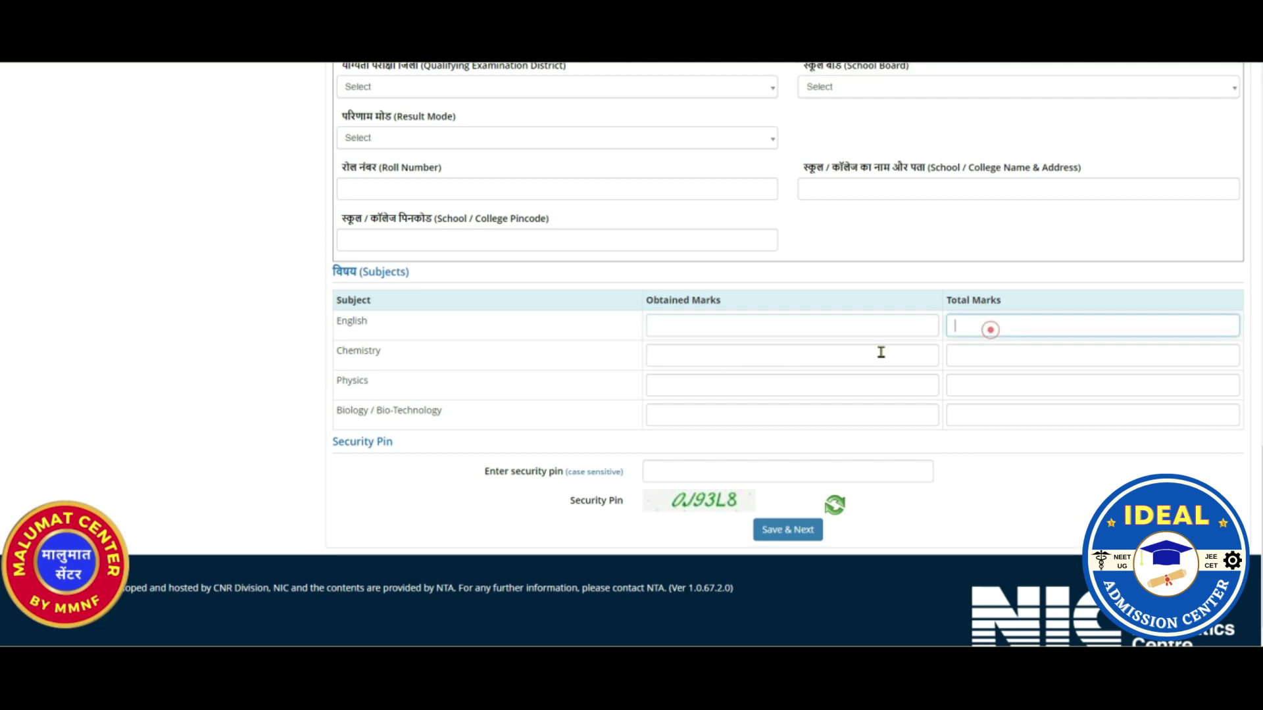
click(696, 357)
click(1016, 340)
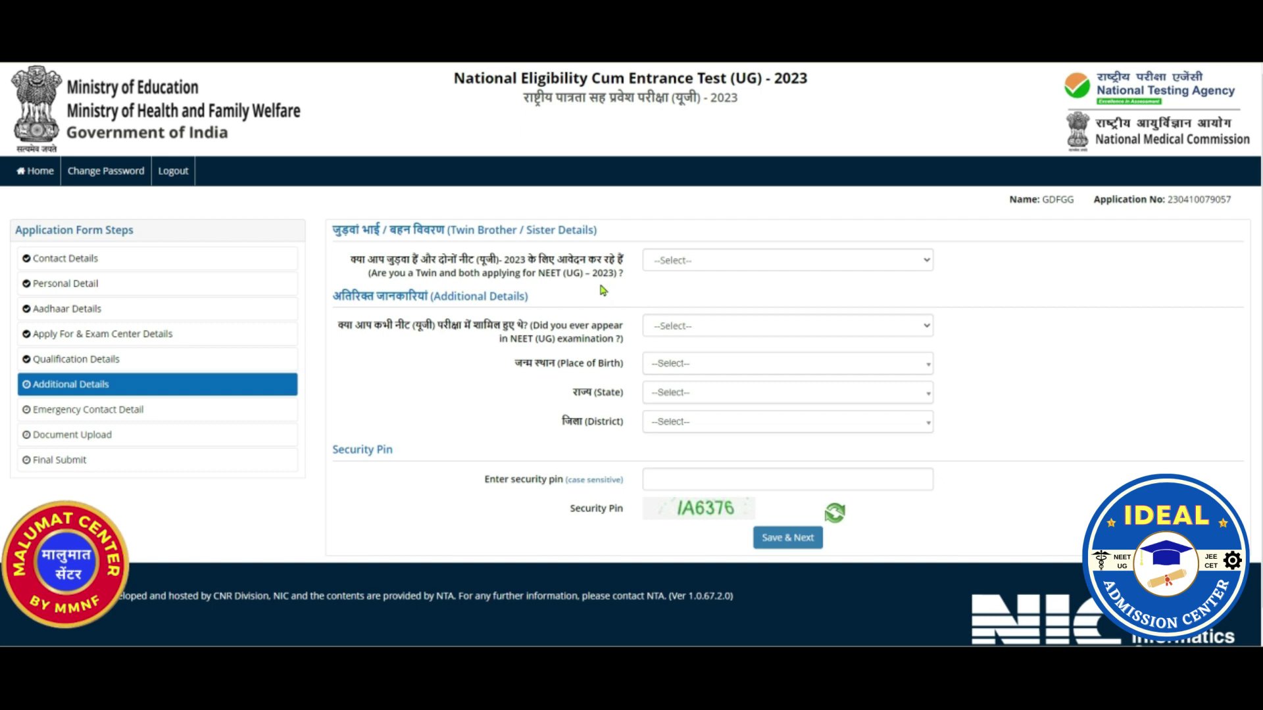
- Try Yes as the answer to the question about a twin also applying for NEET (UG) 2023, and set it to No
click(771, 264)
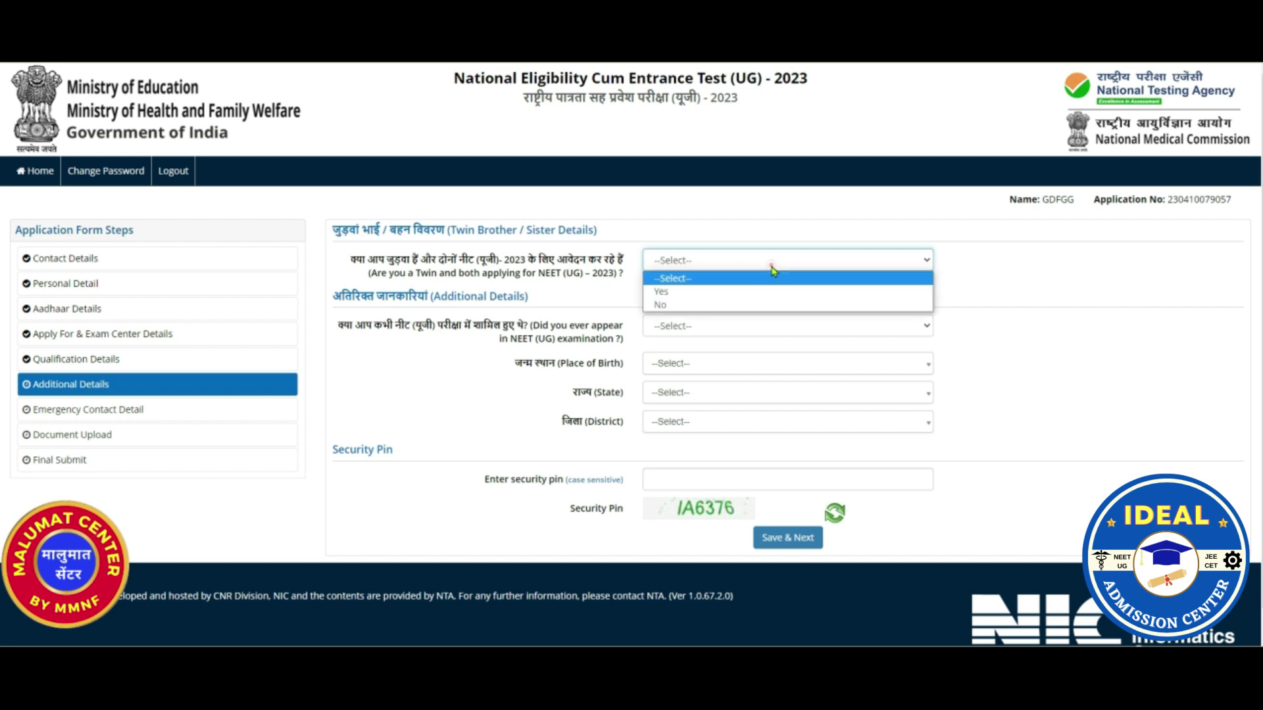
click(715, 297)
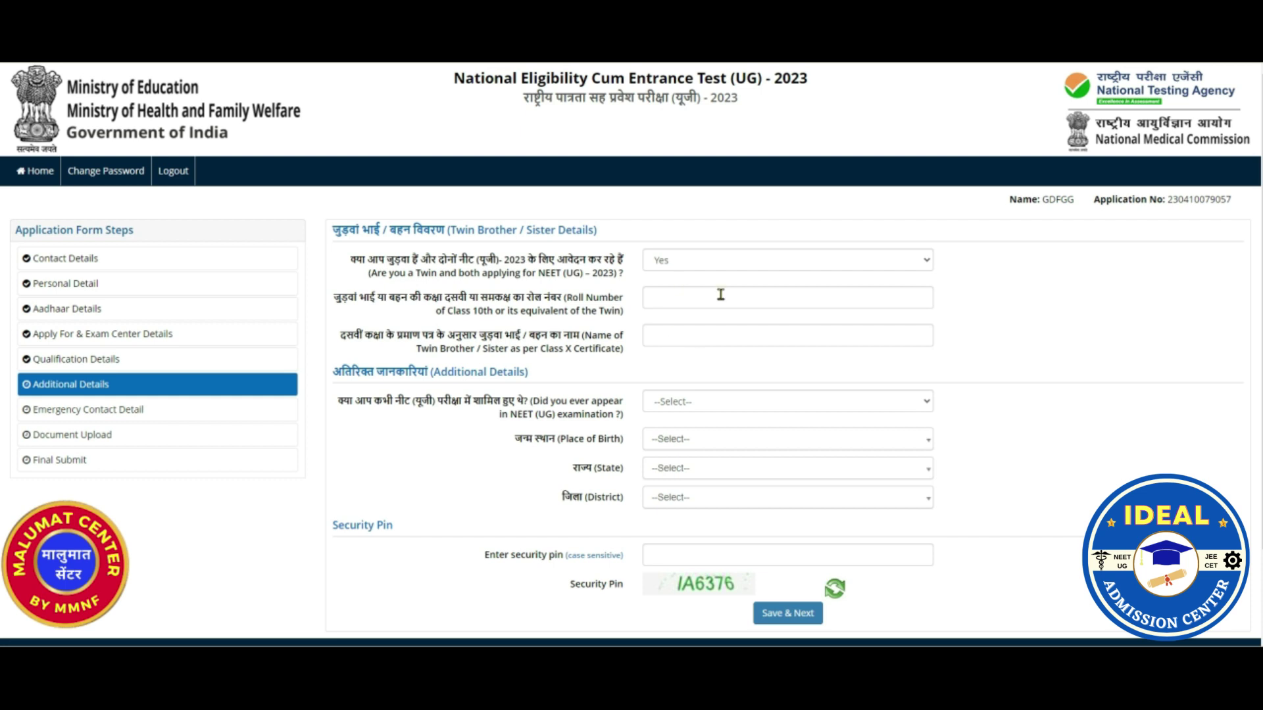
click(778, 265)
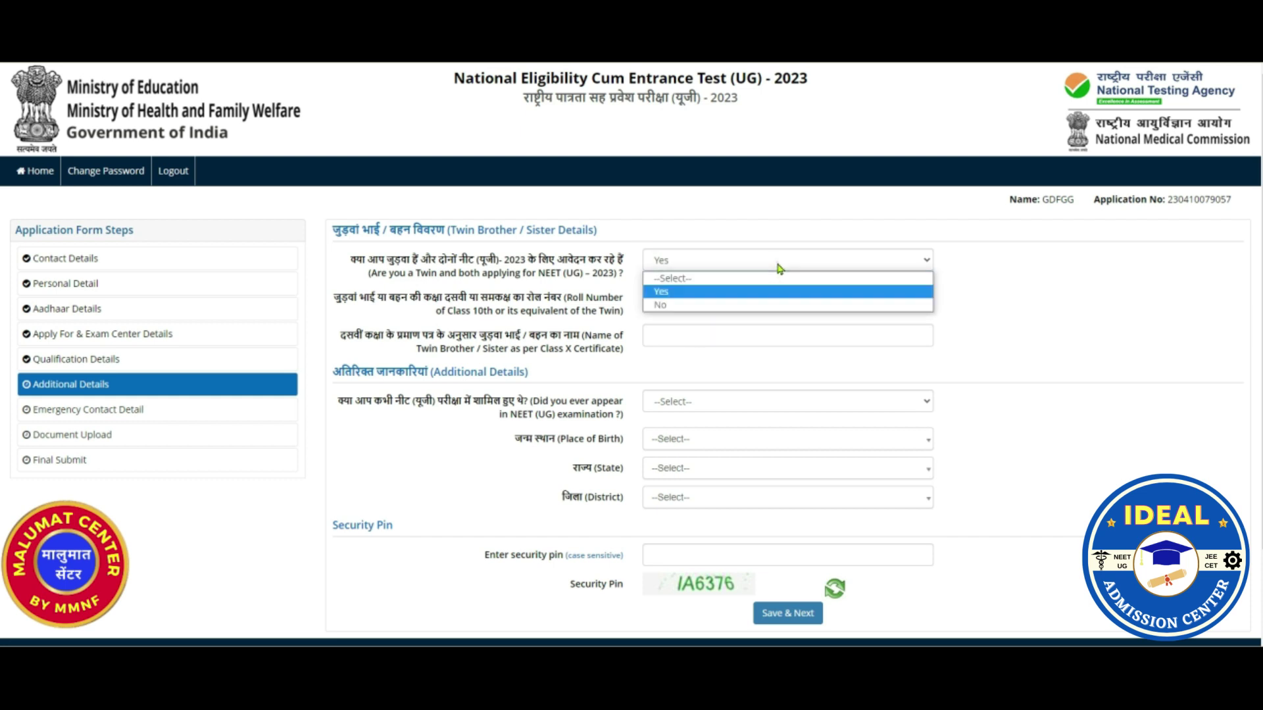
click(739, 305)
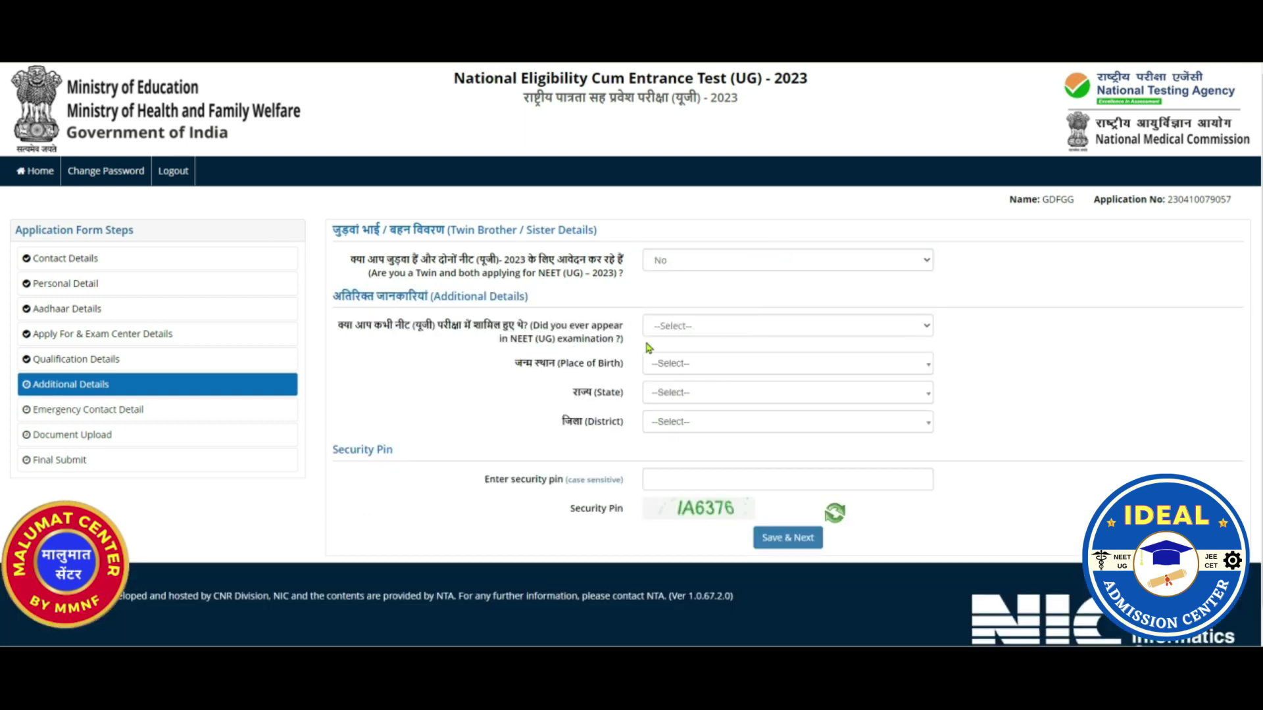
- Try Yes for having ever appeared in the NEET (UG) examination, and set the answer to No
click(697, 336)
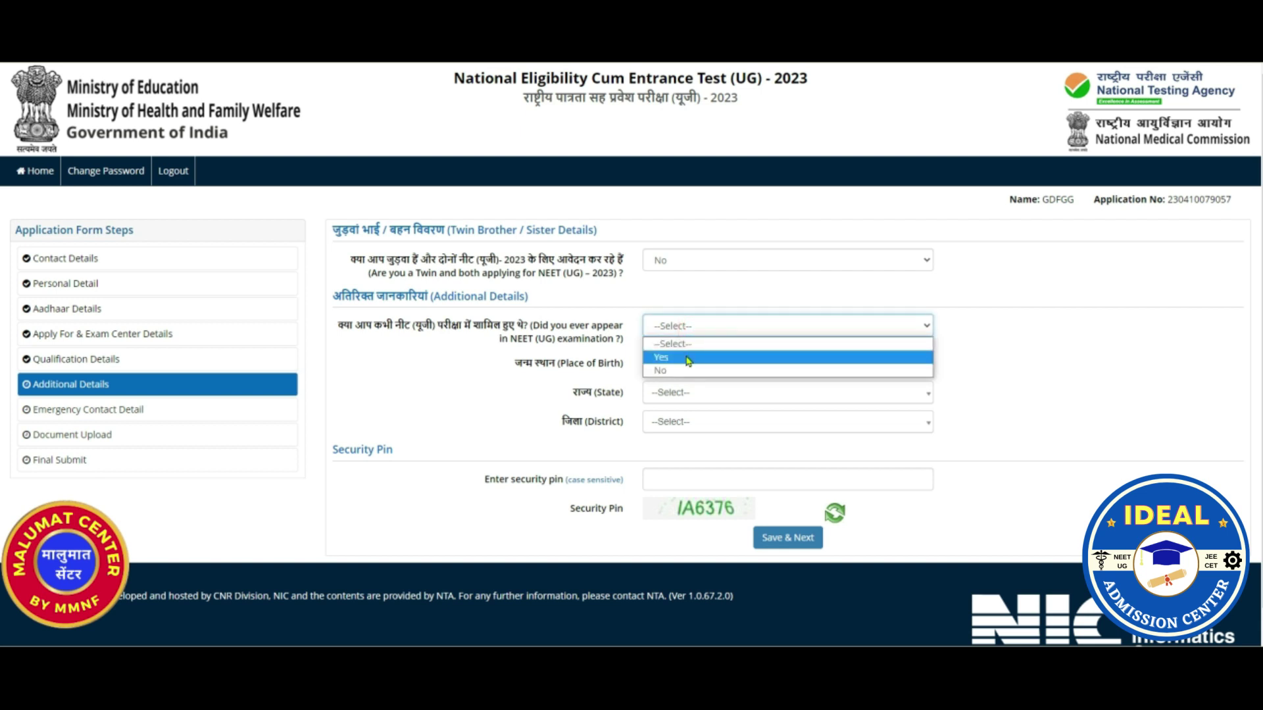
click(680, 359)
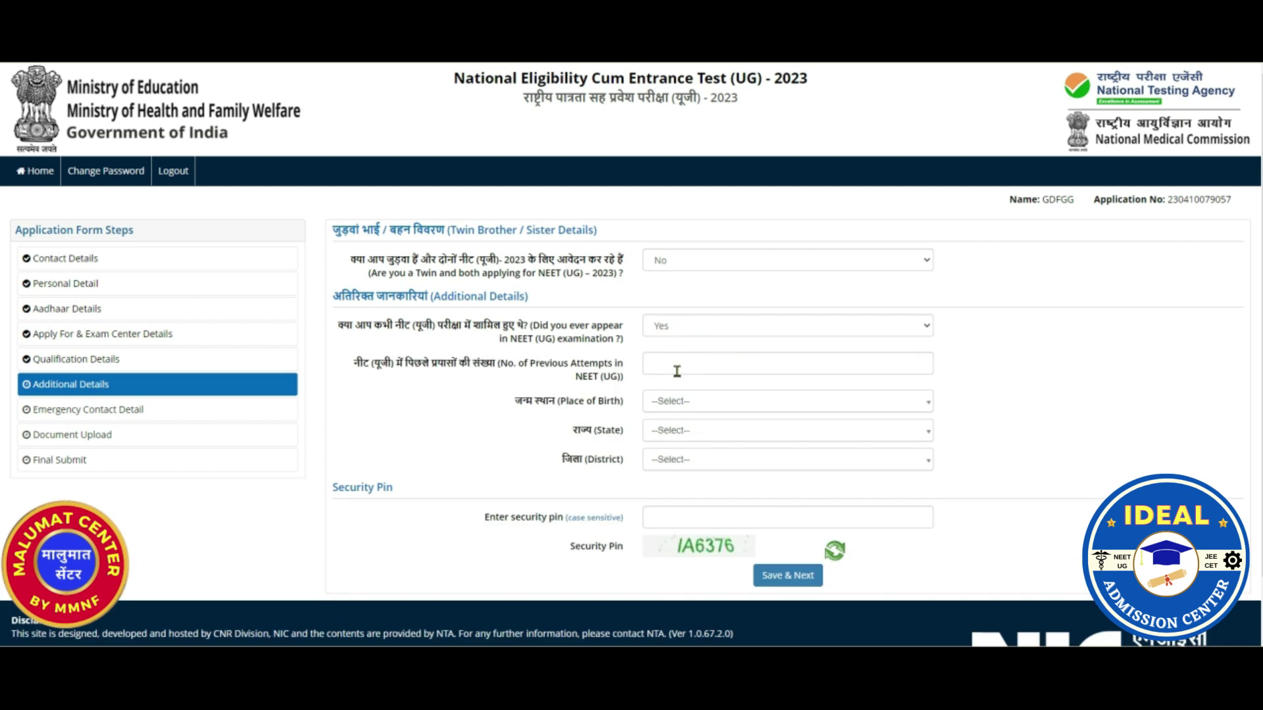
click(874, 327)
click(726, 381)
click(725, 378)
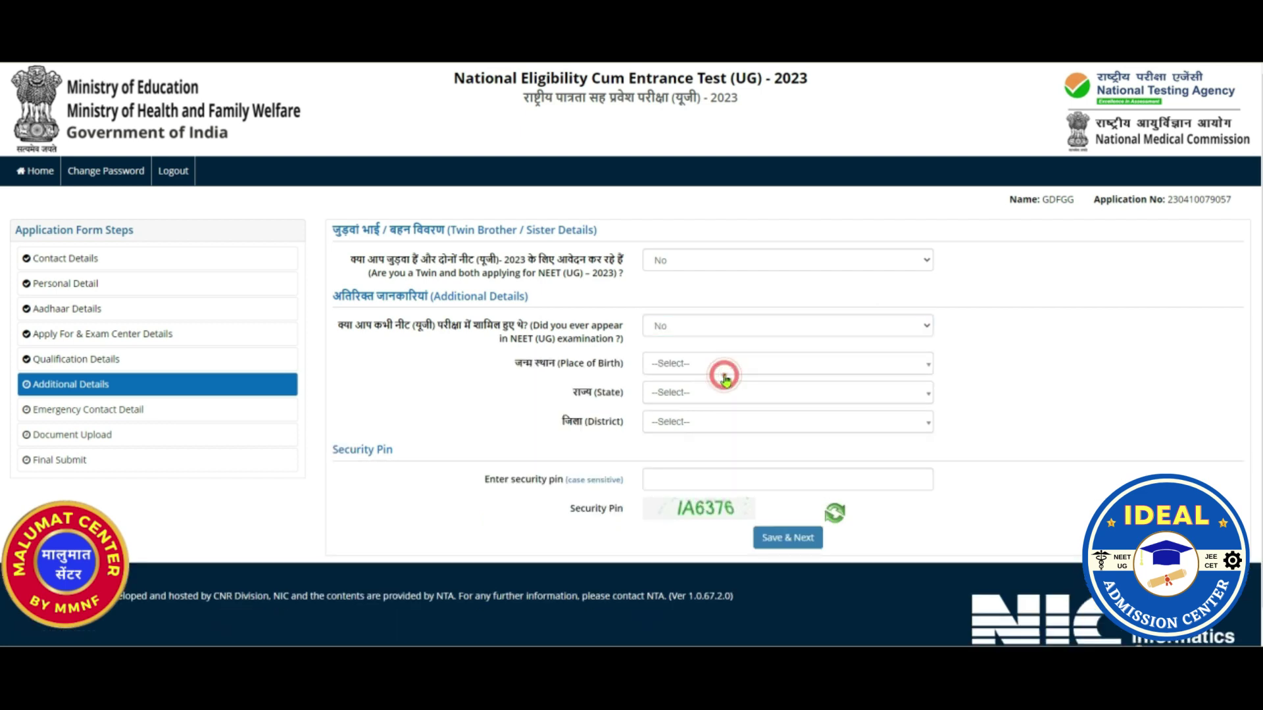
- Set the place of birth to India, view the state choices, and save the additional details to continue
click(805, 368)
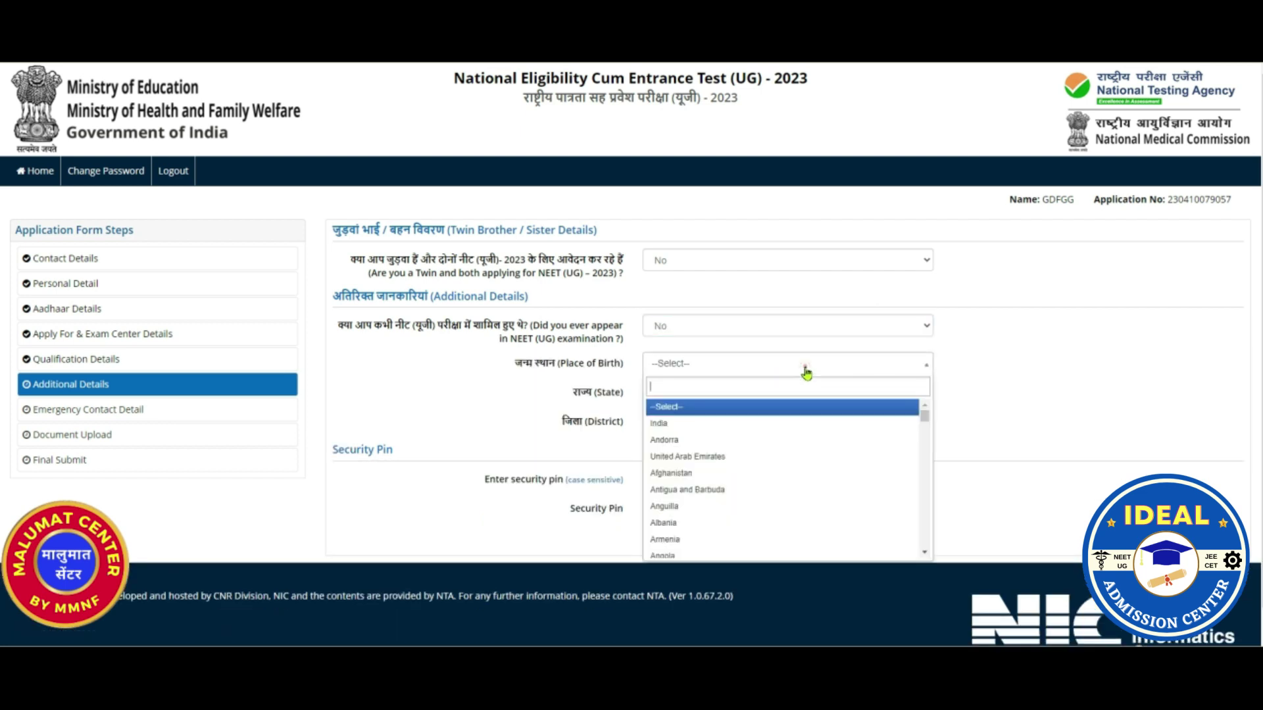
click(742, 423)
click(768, 395)
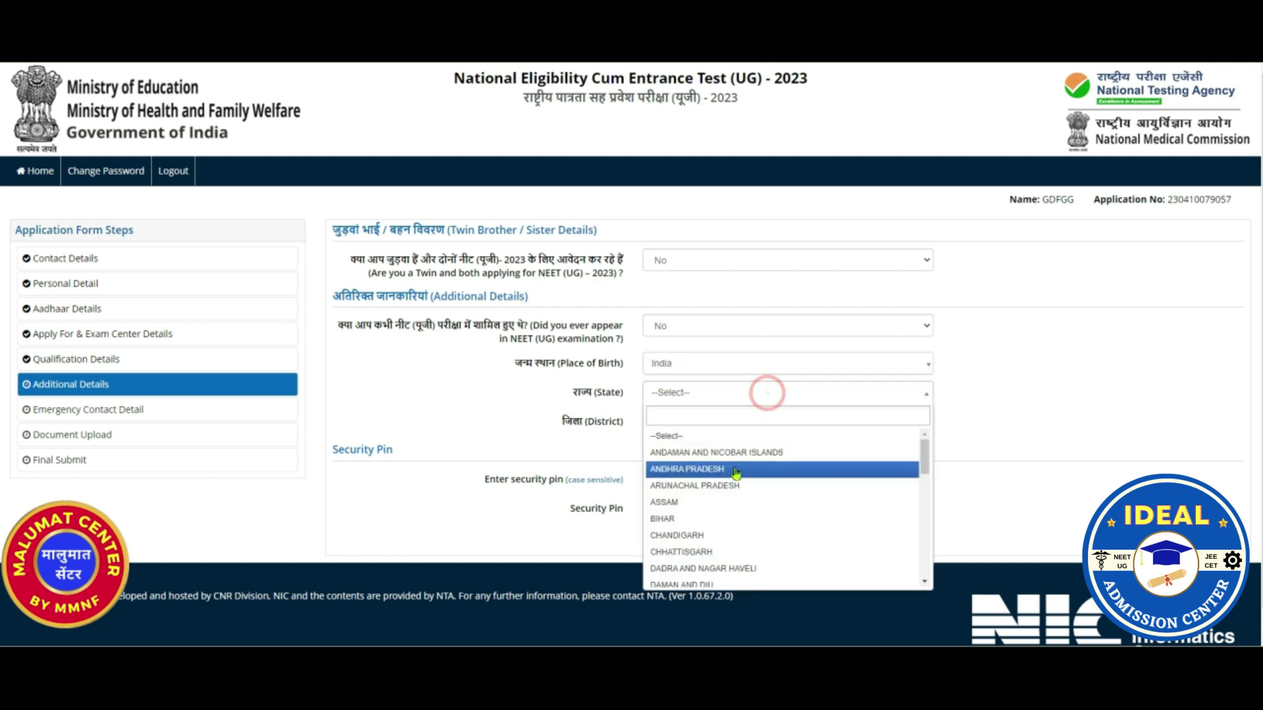
click(717, 436)
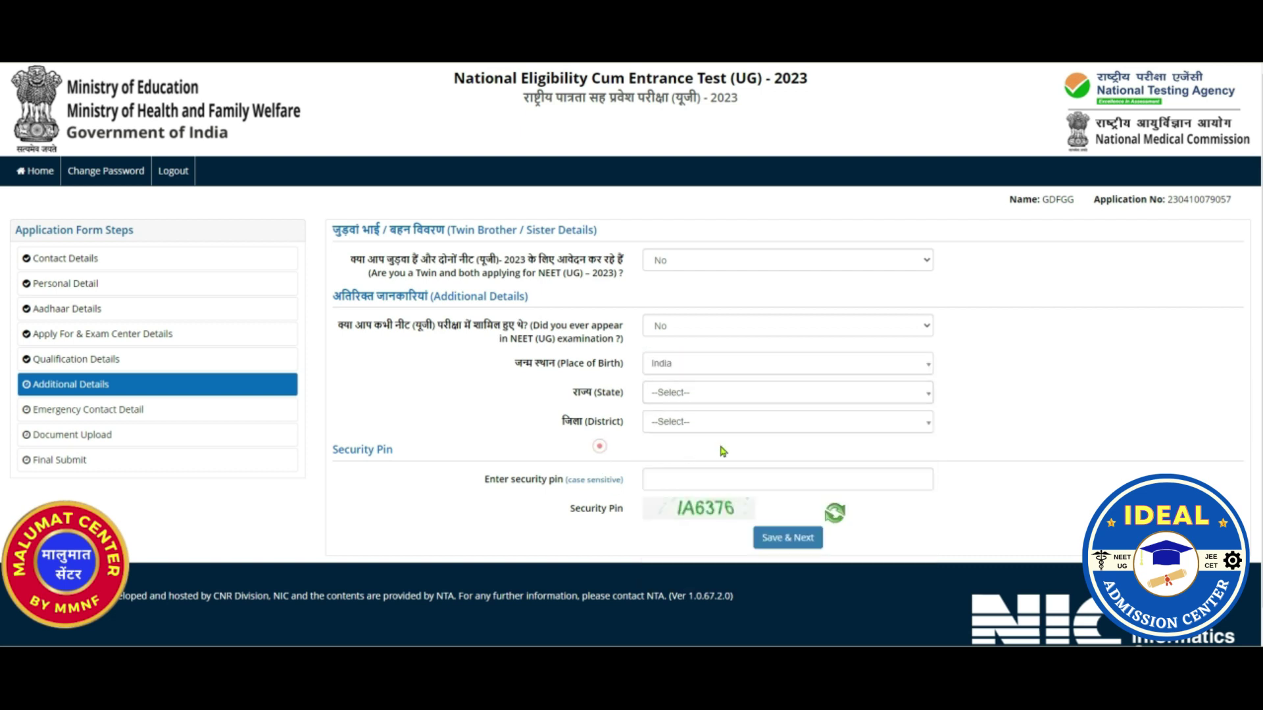
click(787, 537)
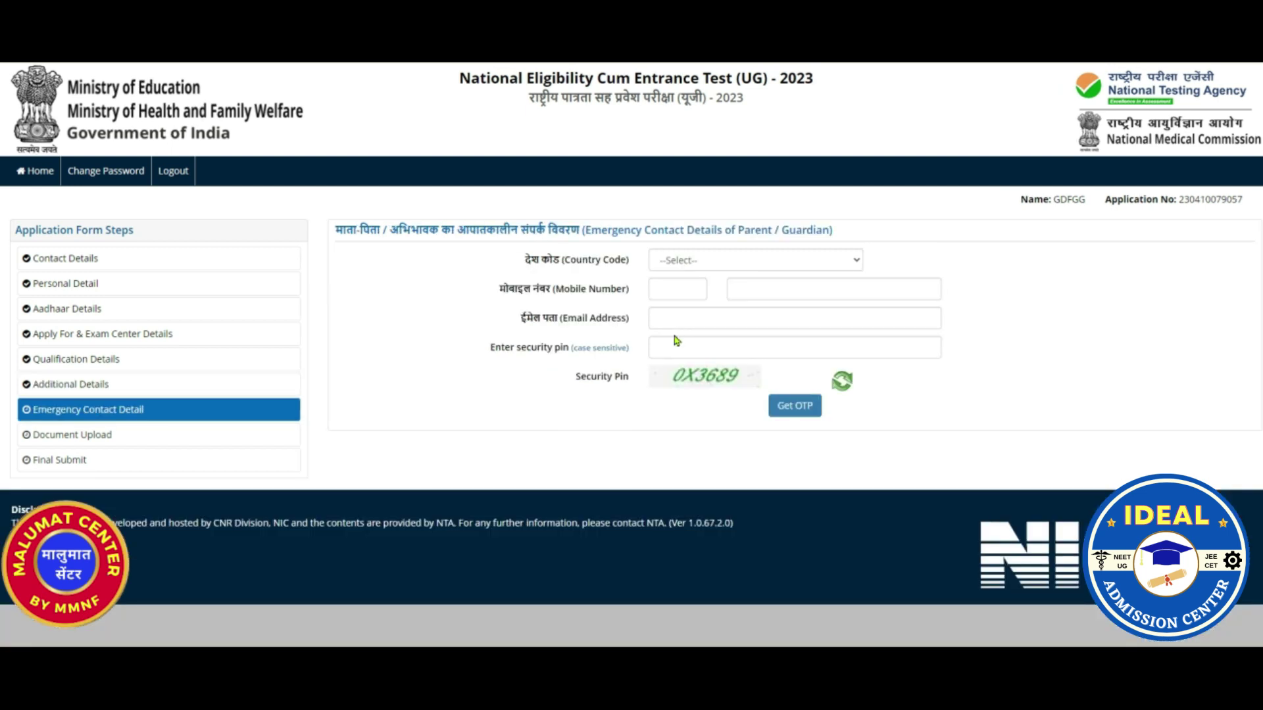
- Set the country code of the parent/guardian emergency contact to India and go to the mobile number field
click(756, 261)
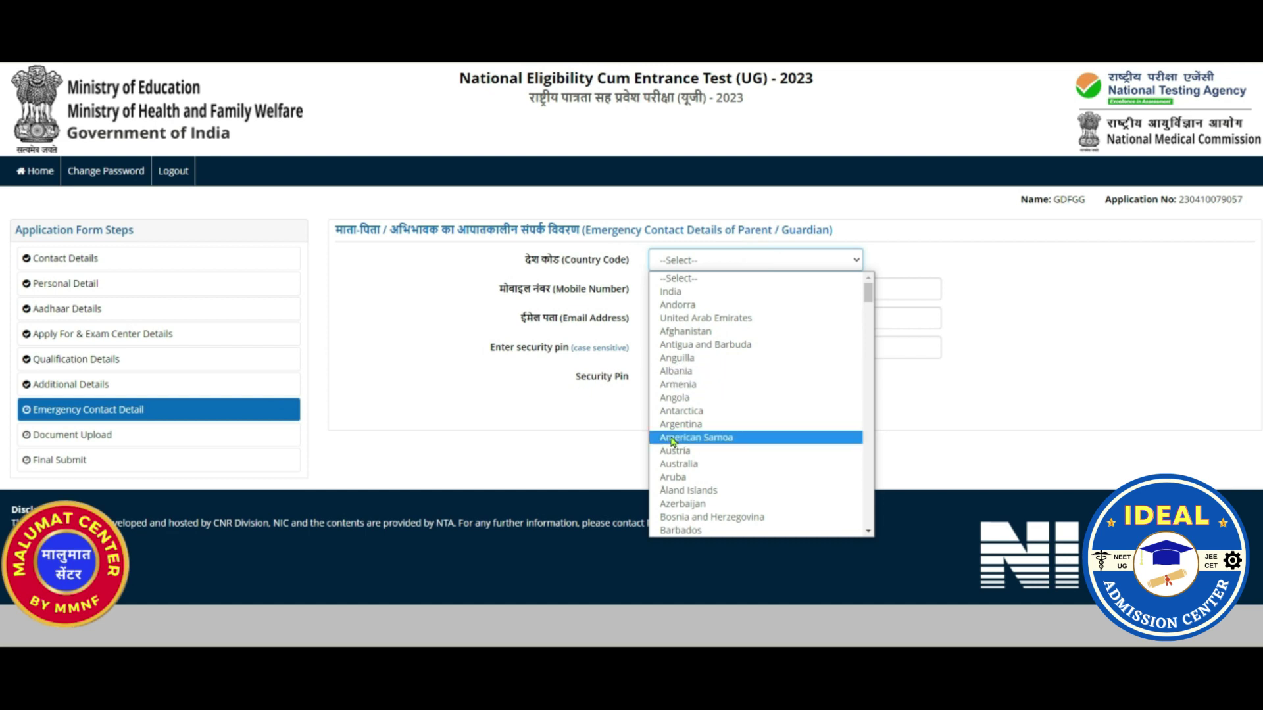
key(i)
key(n)
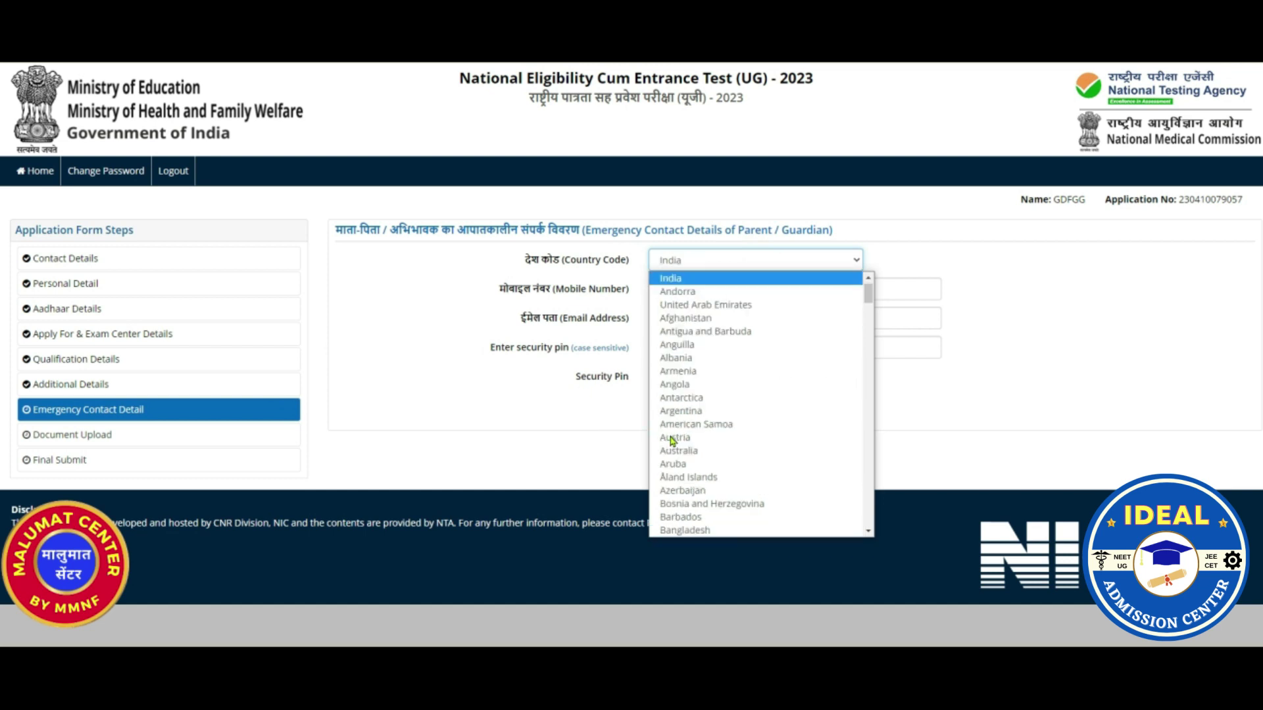
click(731, 279)
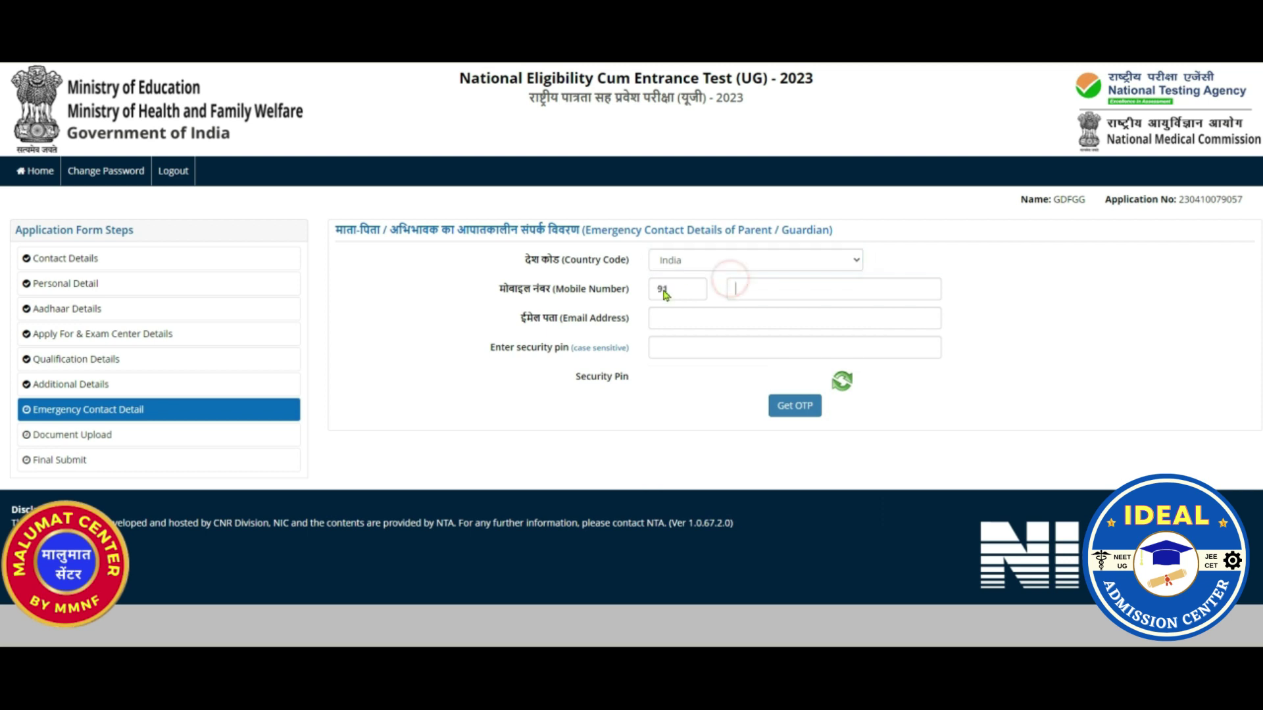
click(751, 290)
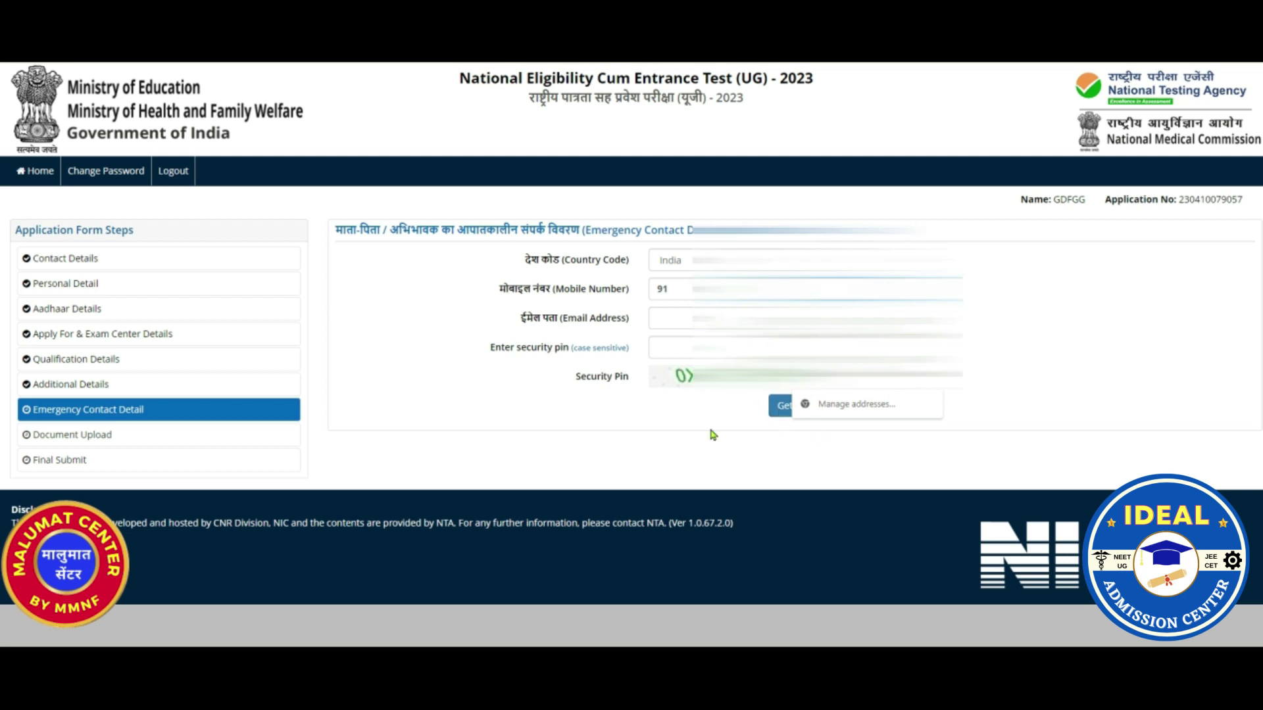
click(662, 409)
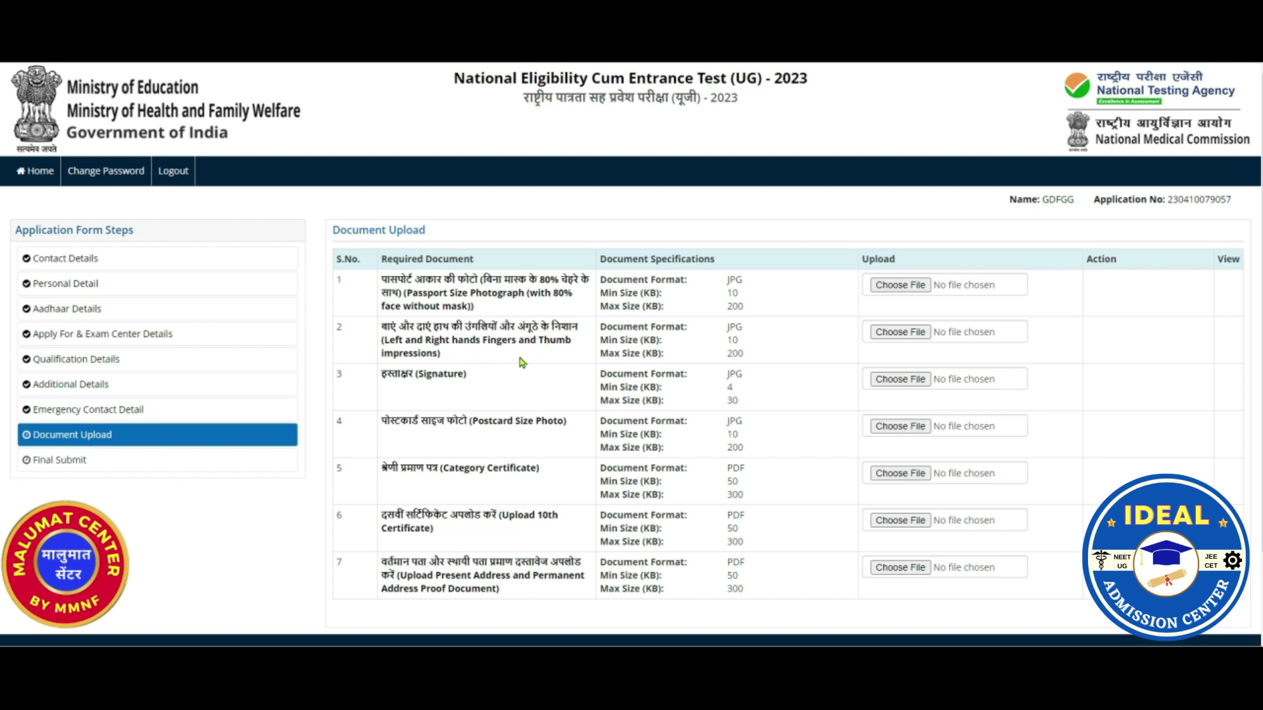
- Choose PHOTO.jpg as the passport size photograph, shrink the image until it fits the 140 x 180 px crop frame, and apply the crop
click(893, 288)
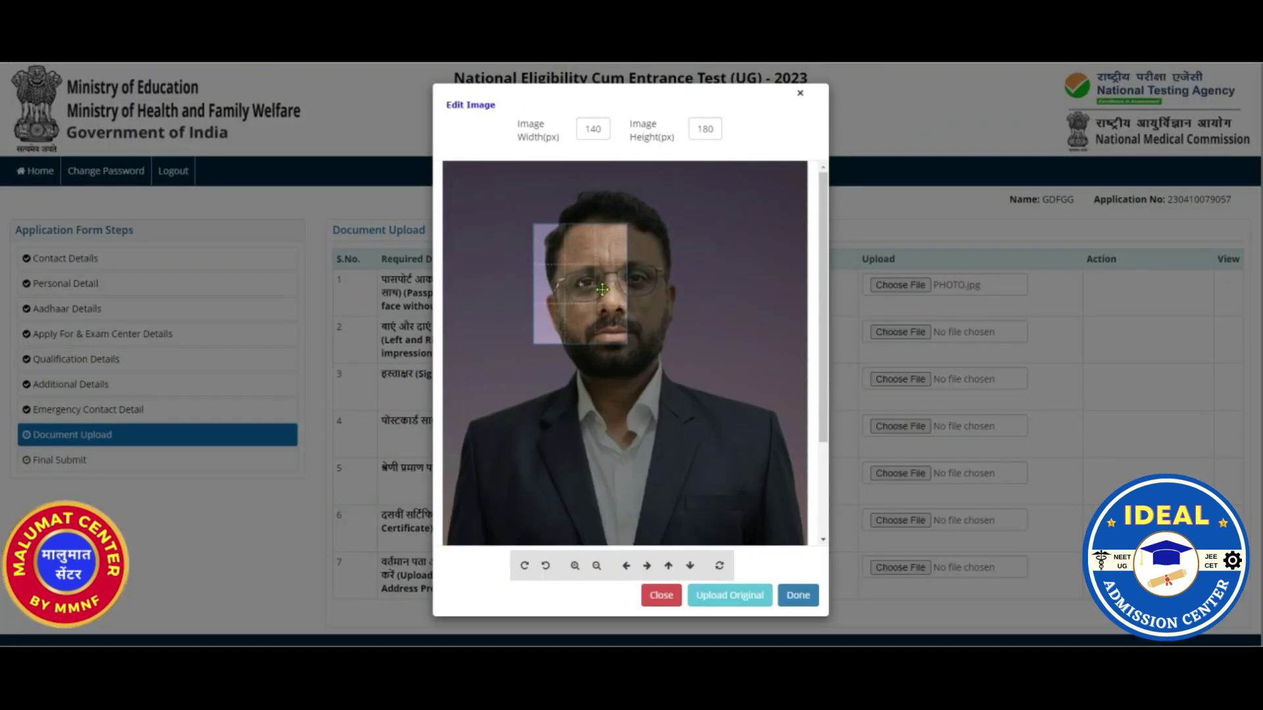
drag(621, 344, 645, 361)
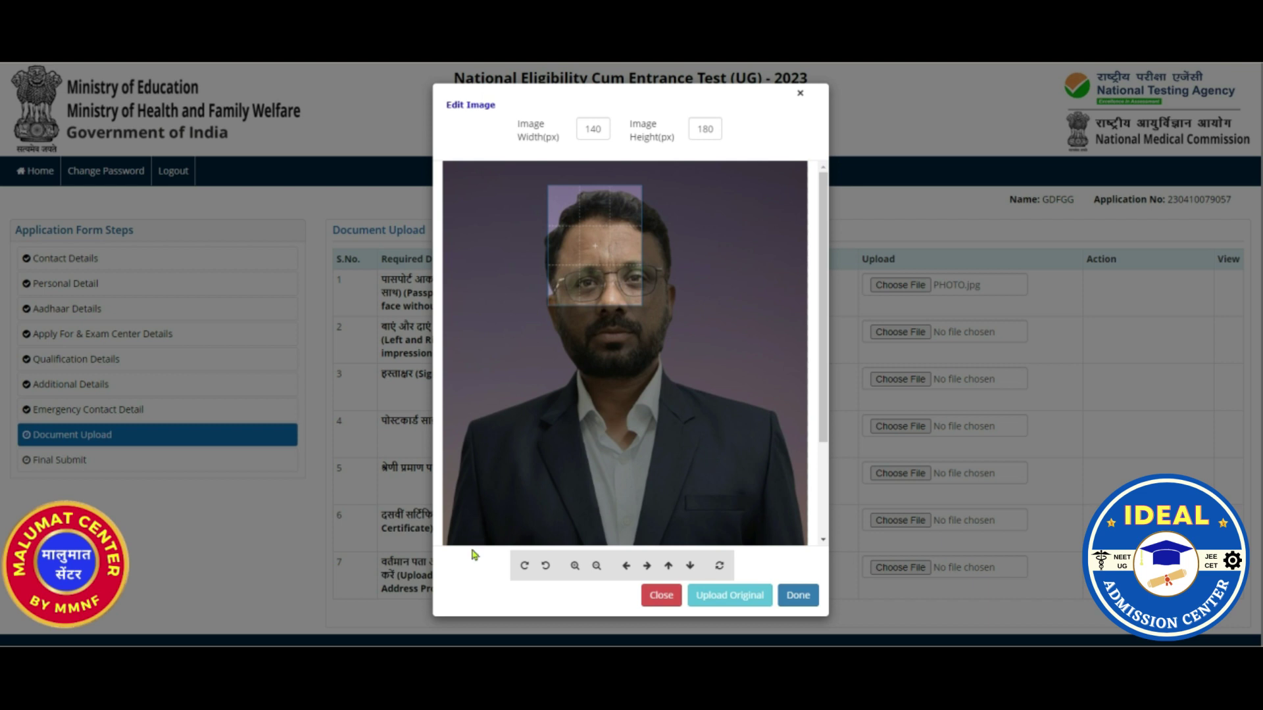
click(594, 569)
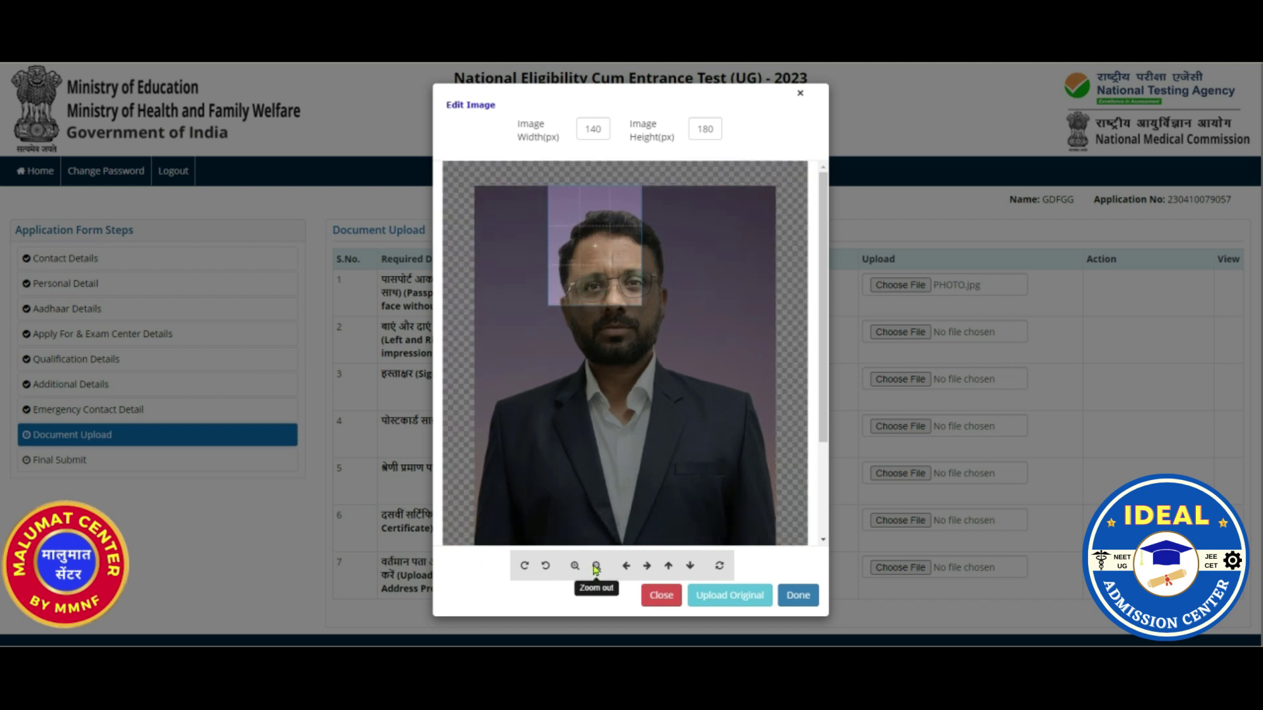
click(594, 570)
click(596, 570)
click(596, 567)
click(596, 567)
click(596, 568)
click(596, 567)
click(596, 567)
click(596, 567)
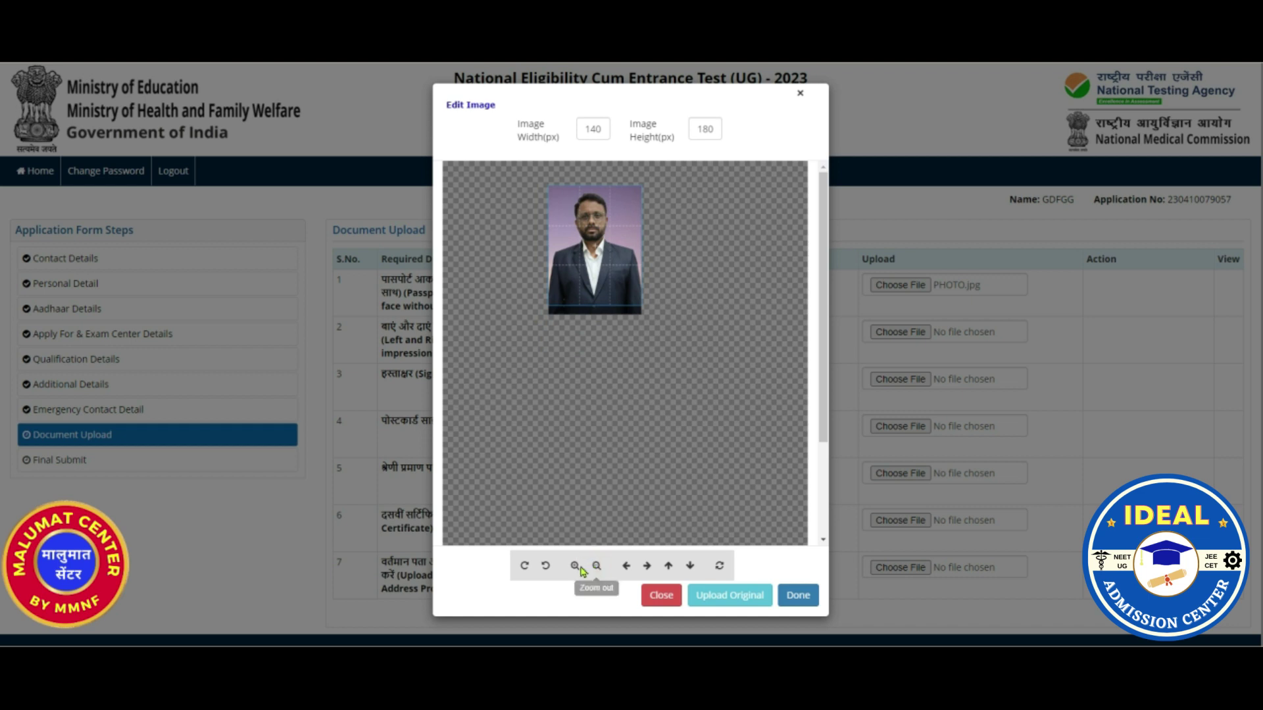
drag(604, 289, 605, 286)
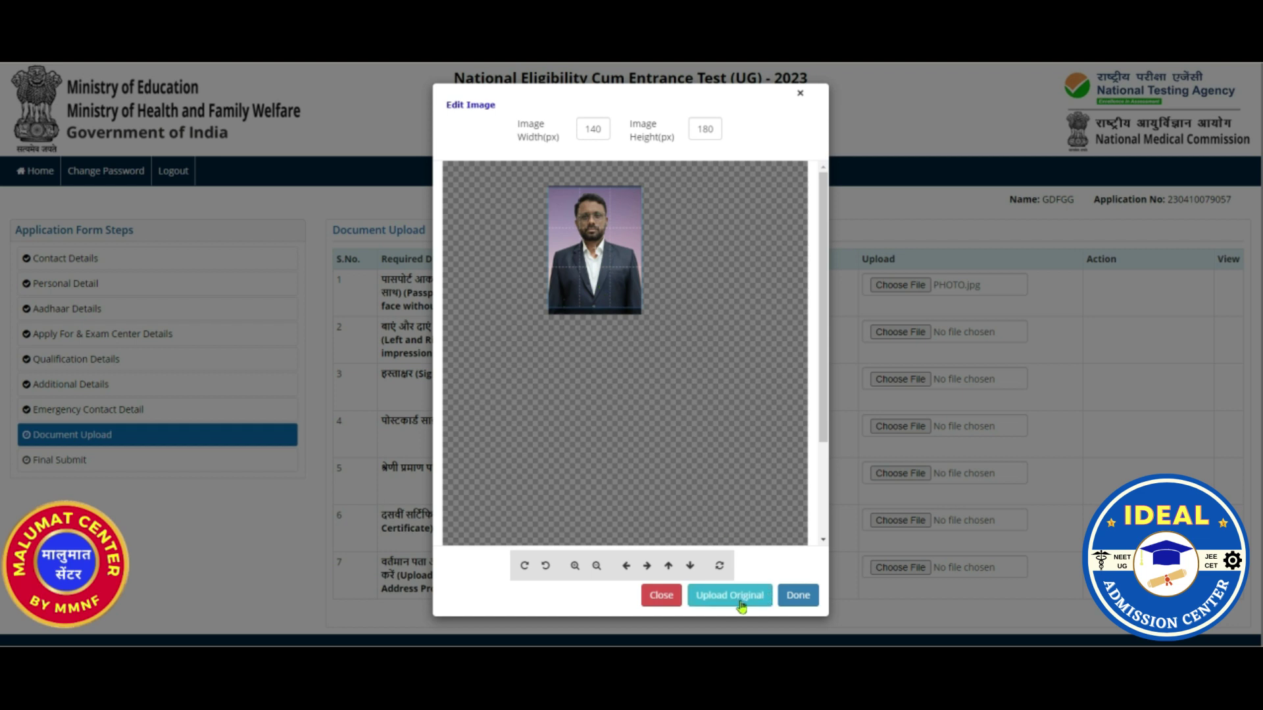
click(797, 598)
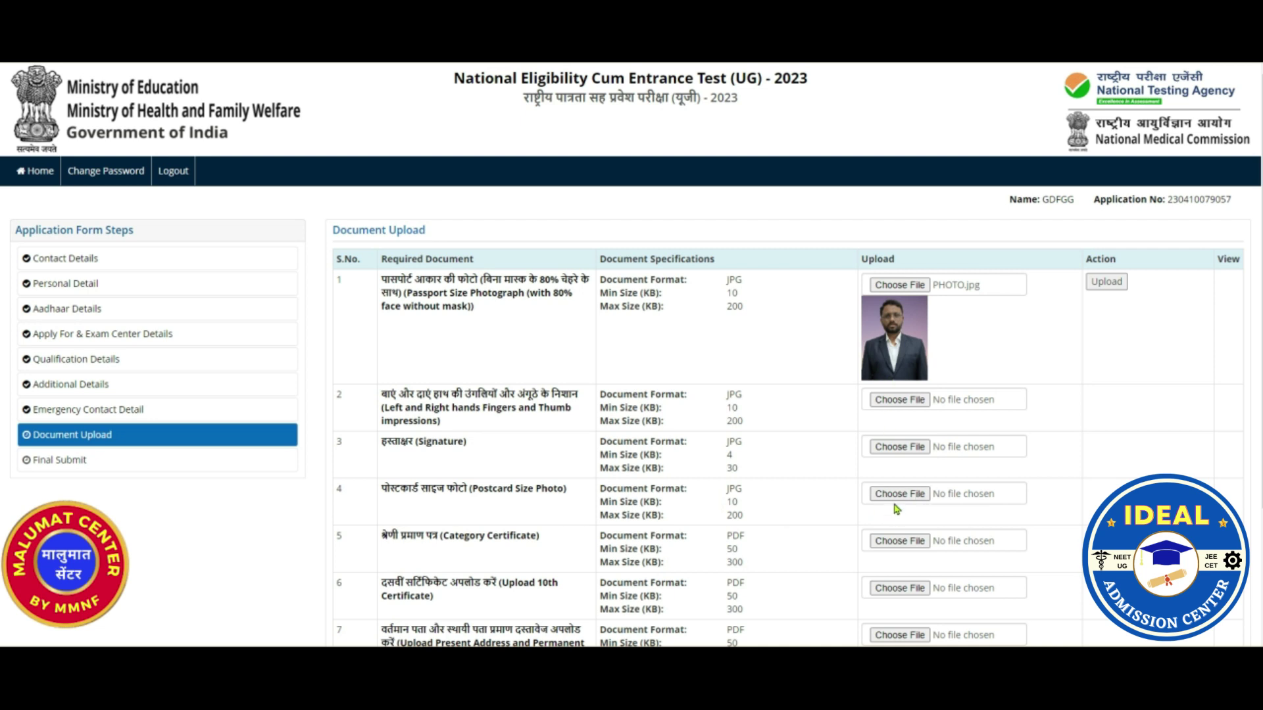
scroll(896, 513, down, 3)
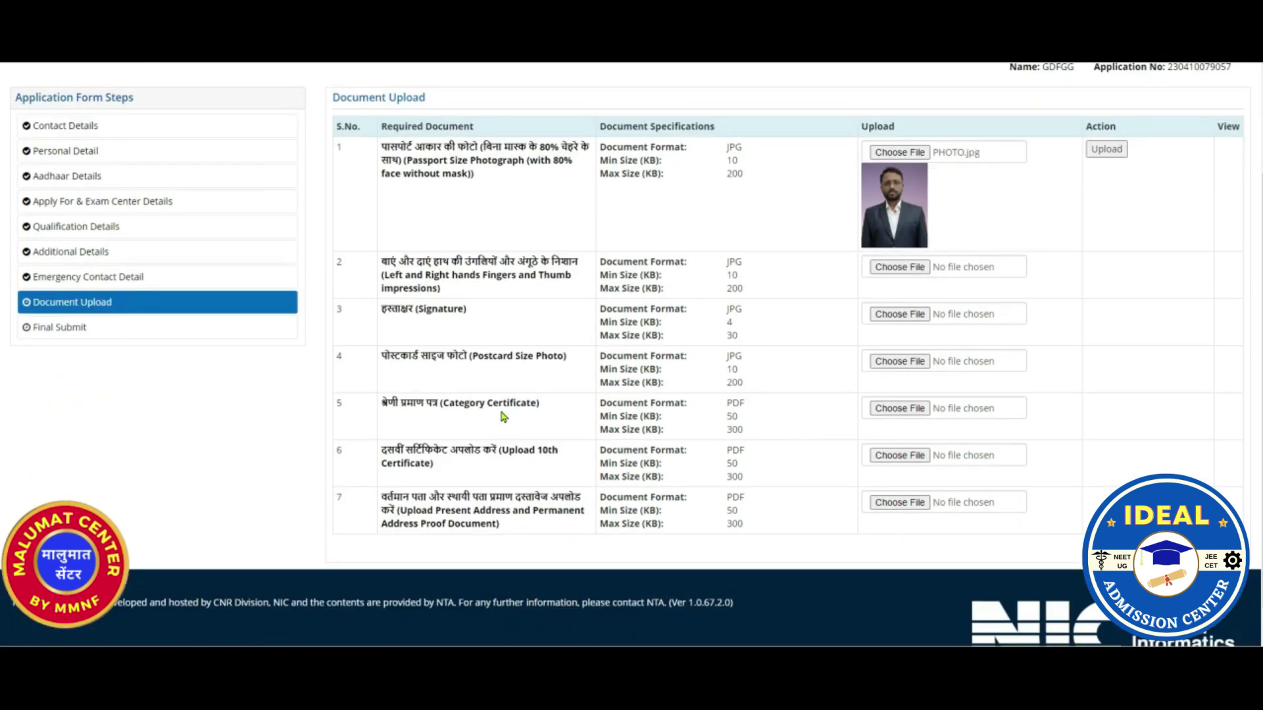
click(888, 412)
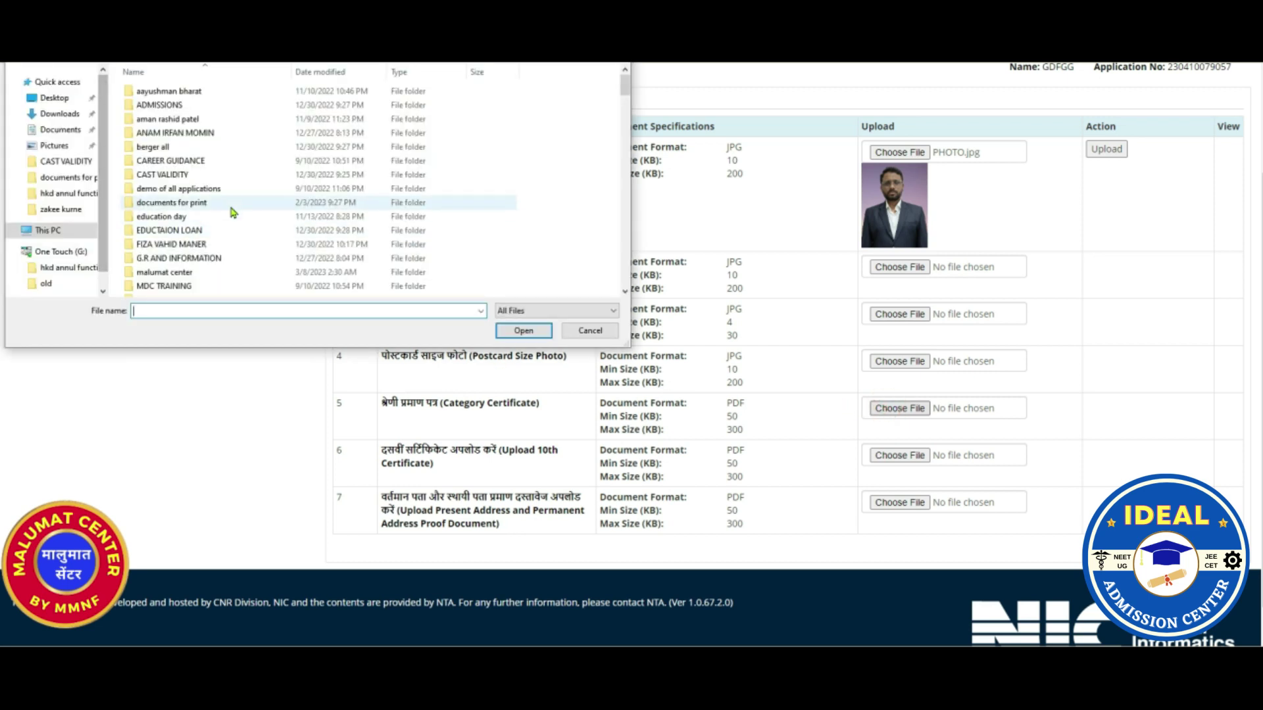
scroll(259, 212, down, 4)
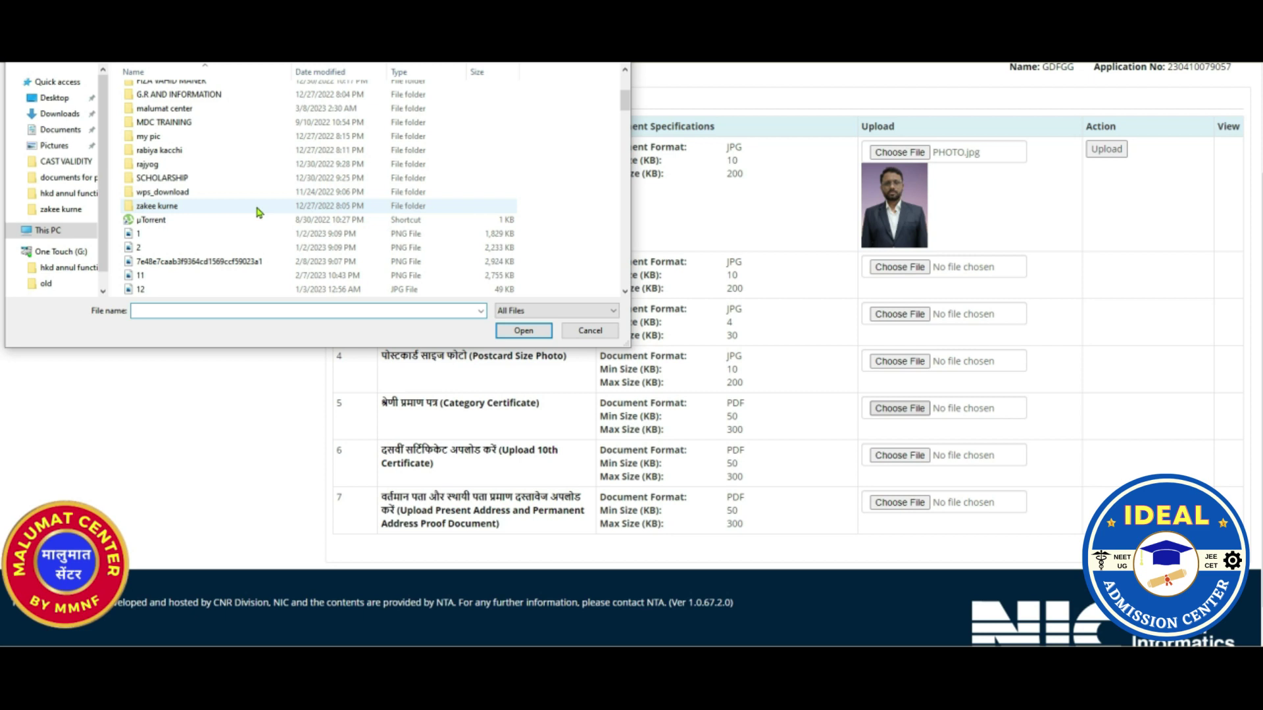
click(592, 331)
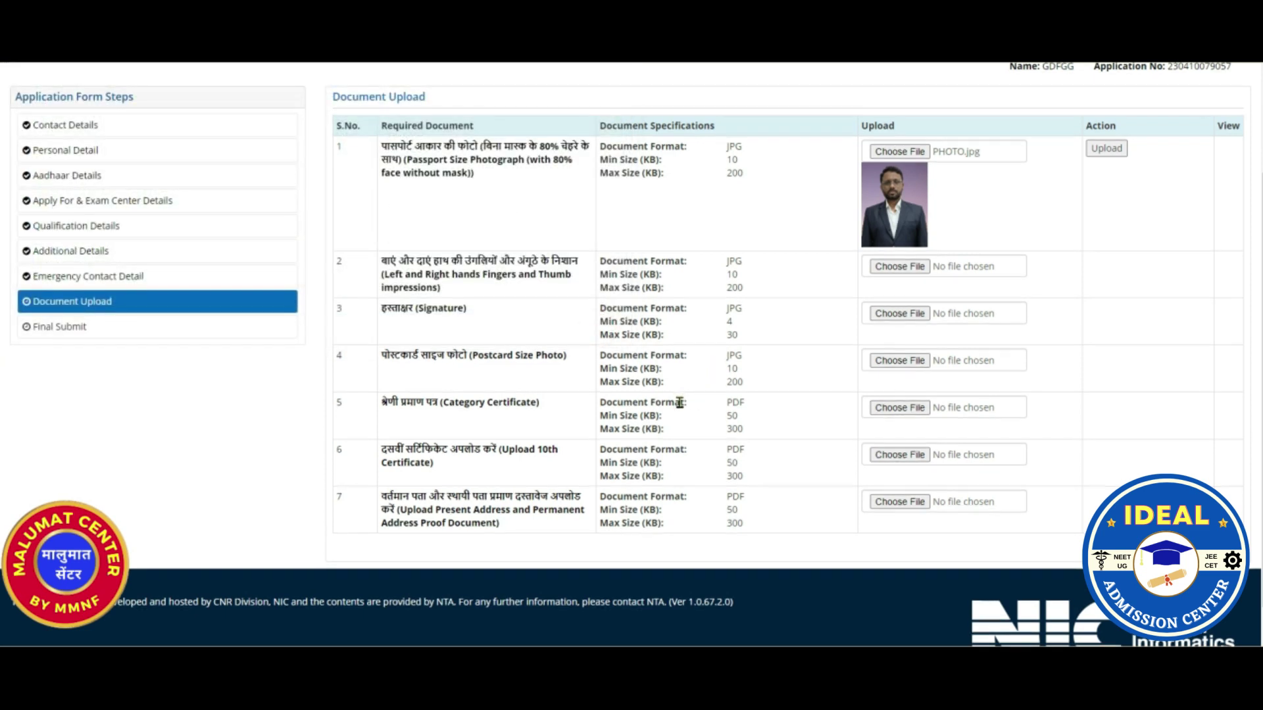
- Review the required document specifications, and upload the cropped passport size photograph
scroll(681, 406, down, 1)
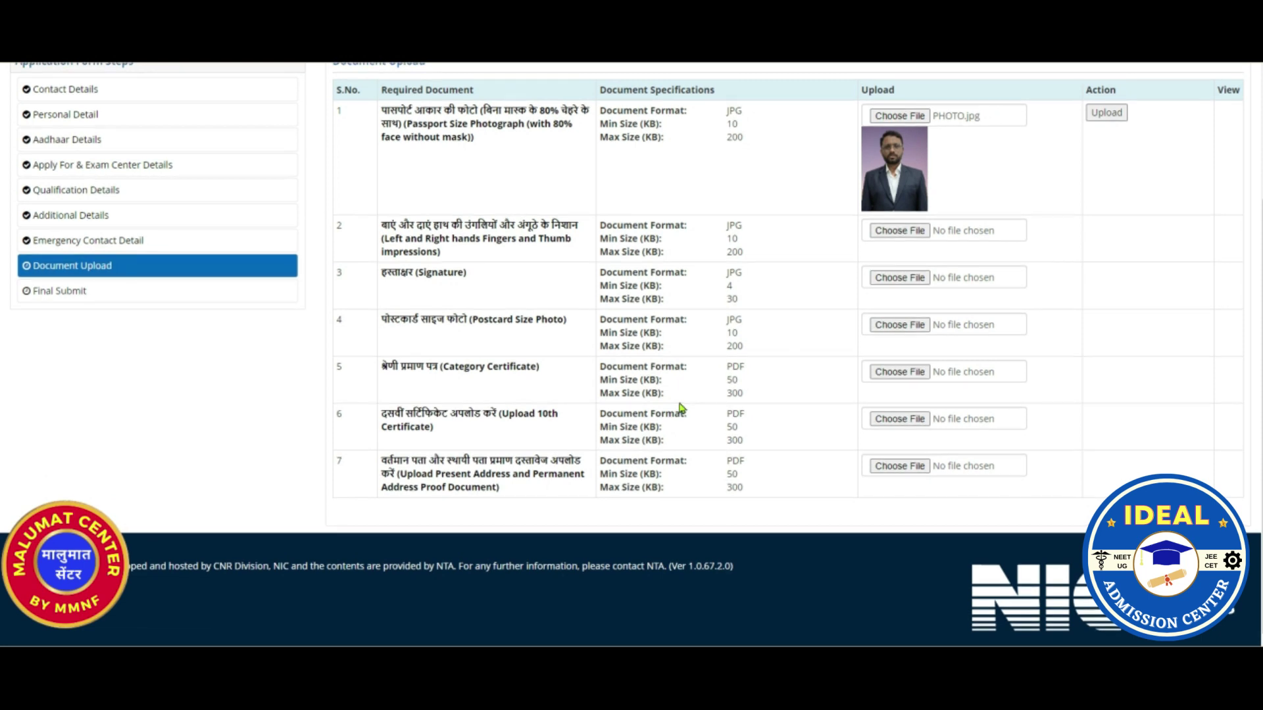
scroll(681, 408, up, 3)
scroll(681, 408, down, 3)
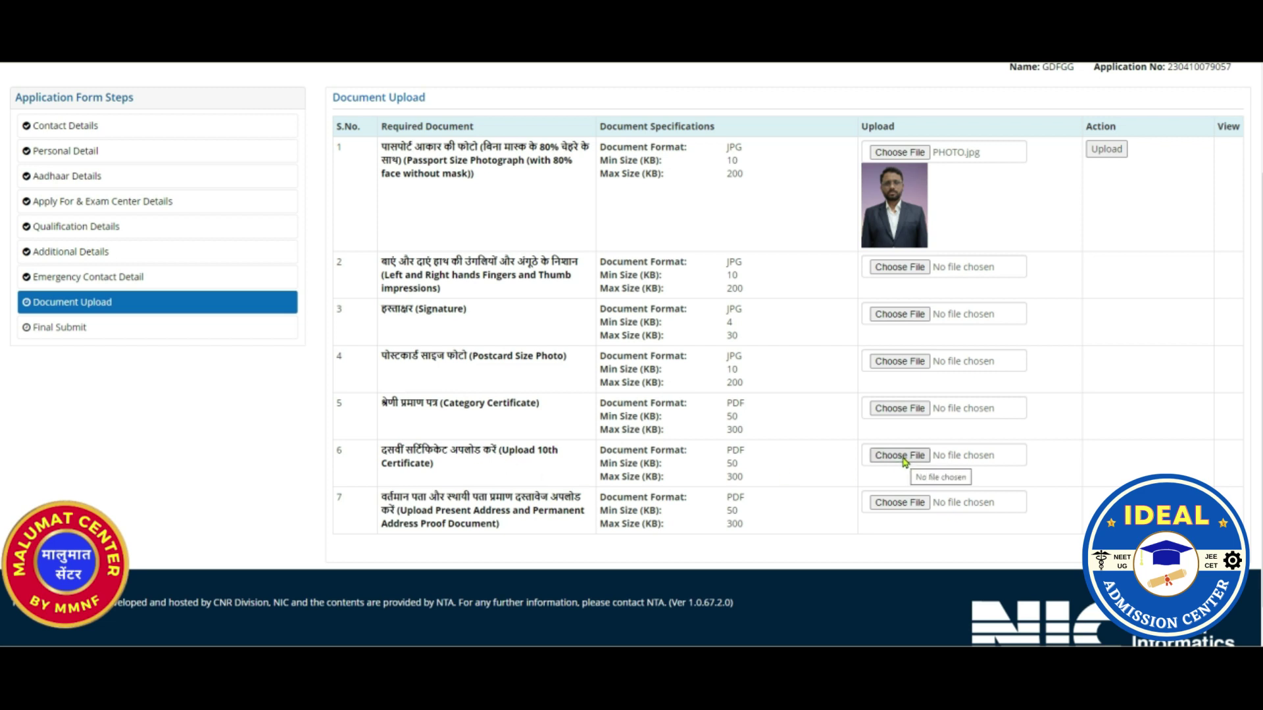
scroll(546, 492, down, 1)
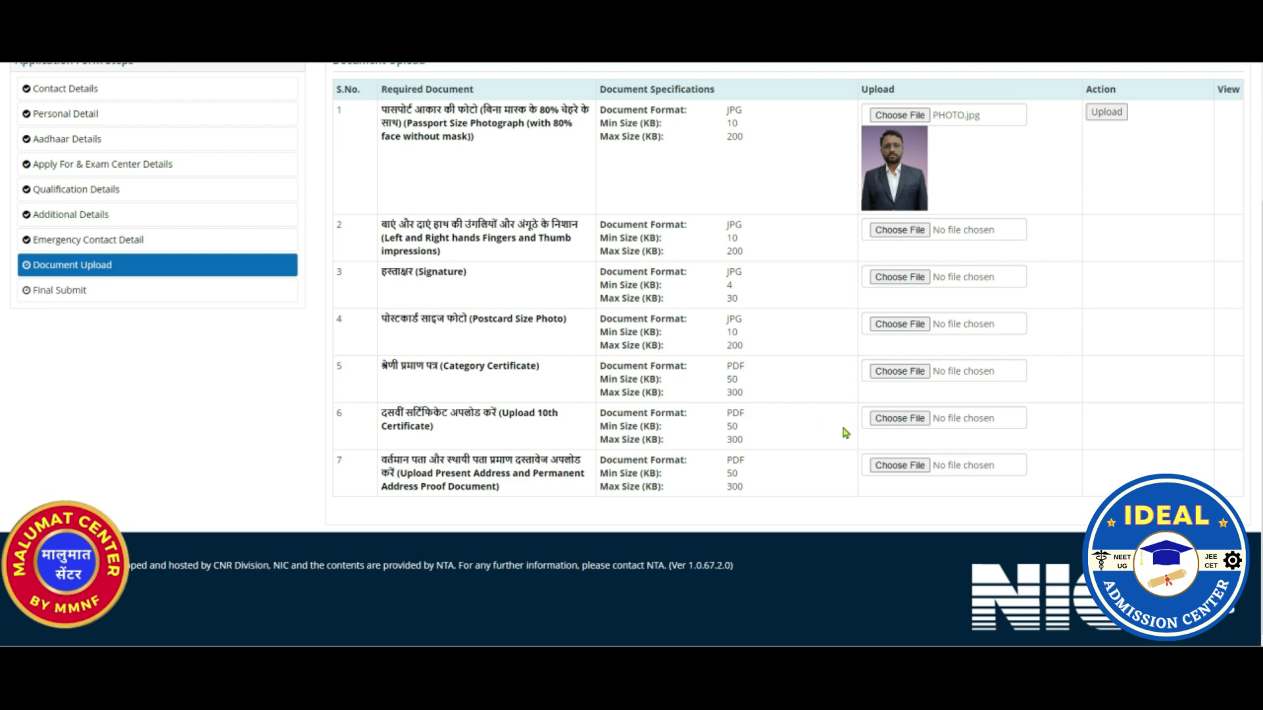
scroll(845, 432, up, 3)
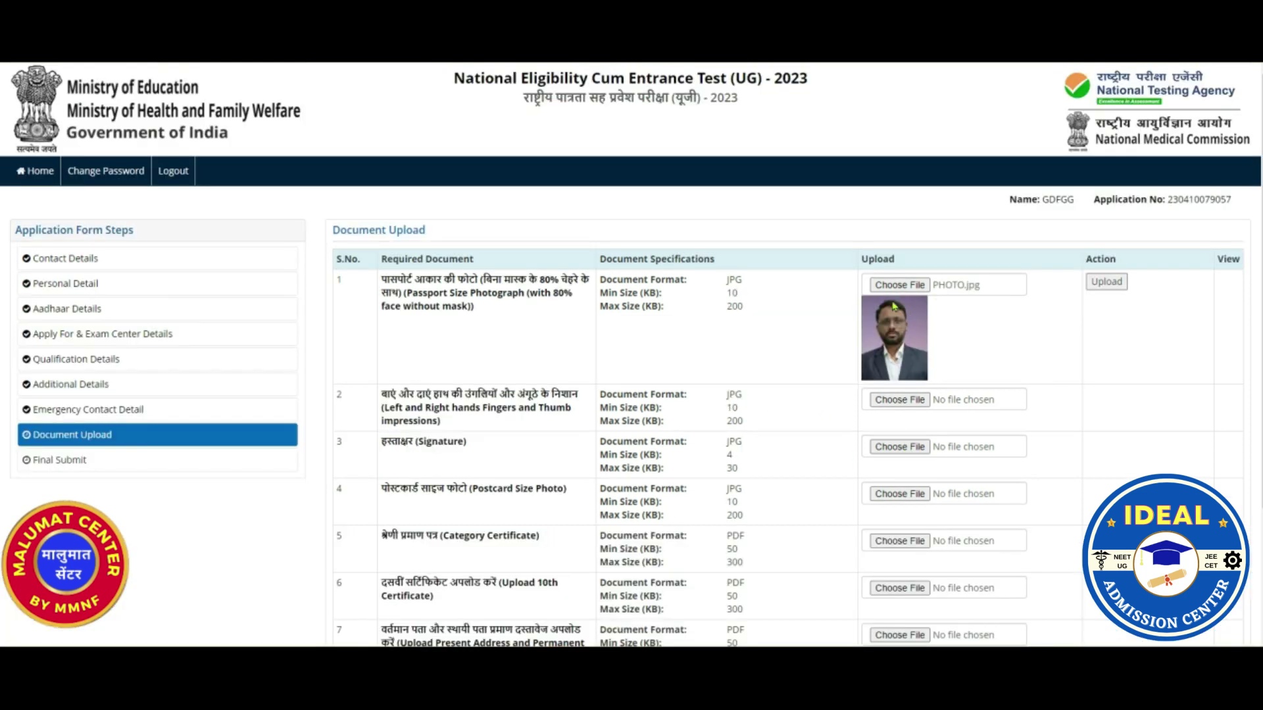
click(1107, 283)
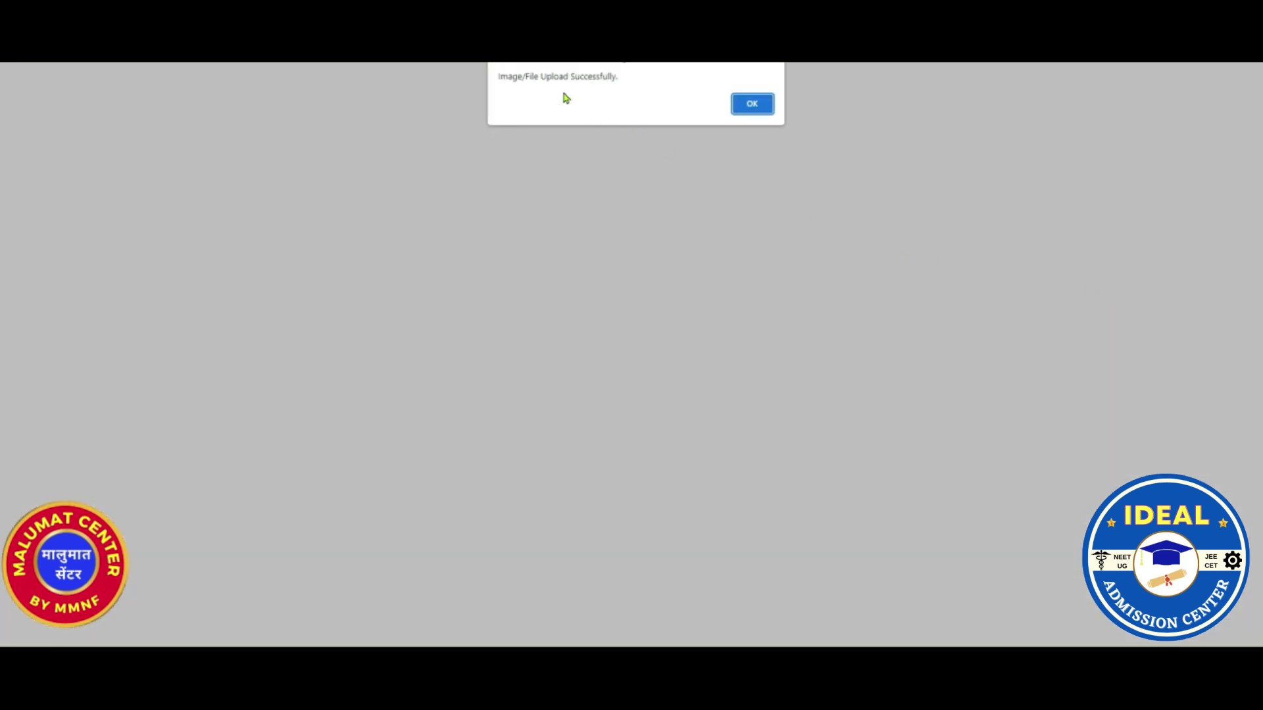
click(757, 103)
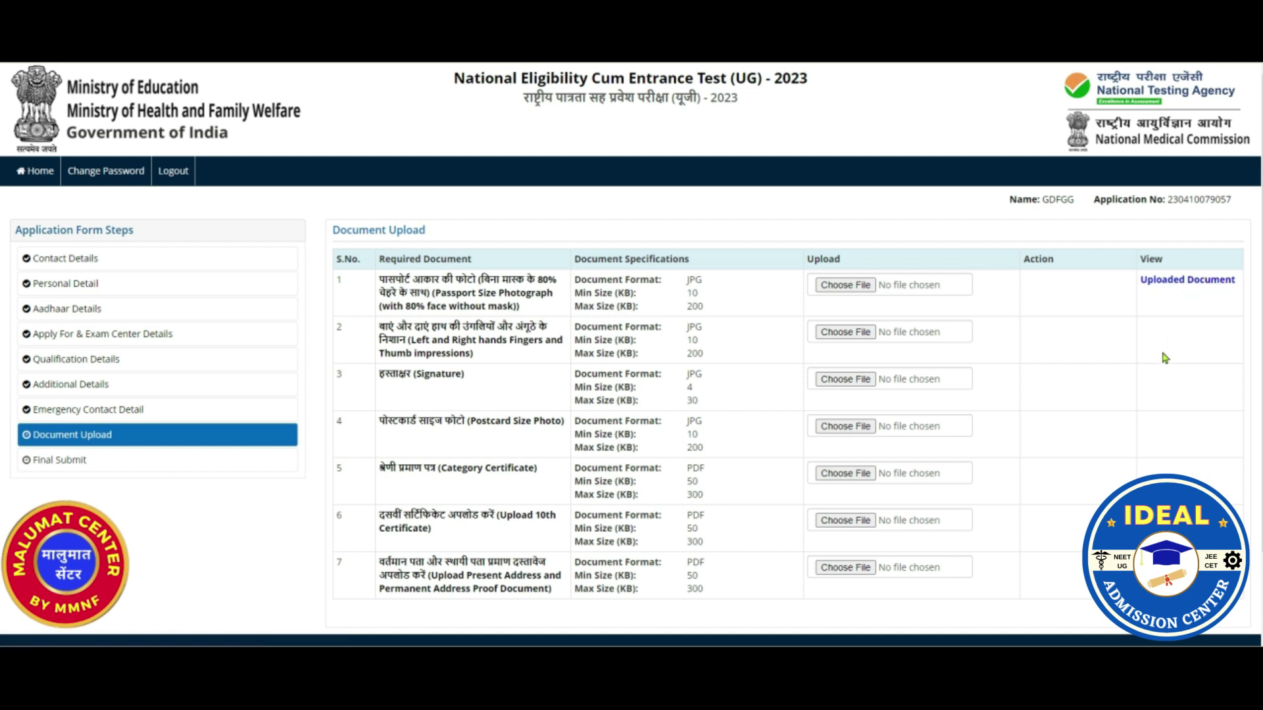
- Upload the left and right hand finger and thumb impressions and the remaining required documents, and go to the Security Pin section
scroll(1163, 356, down, 2)
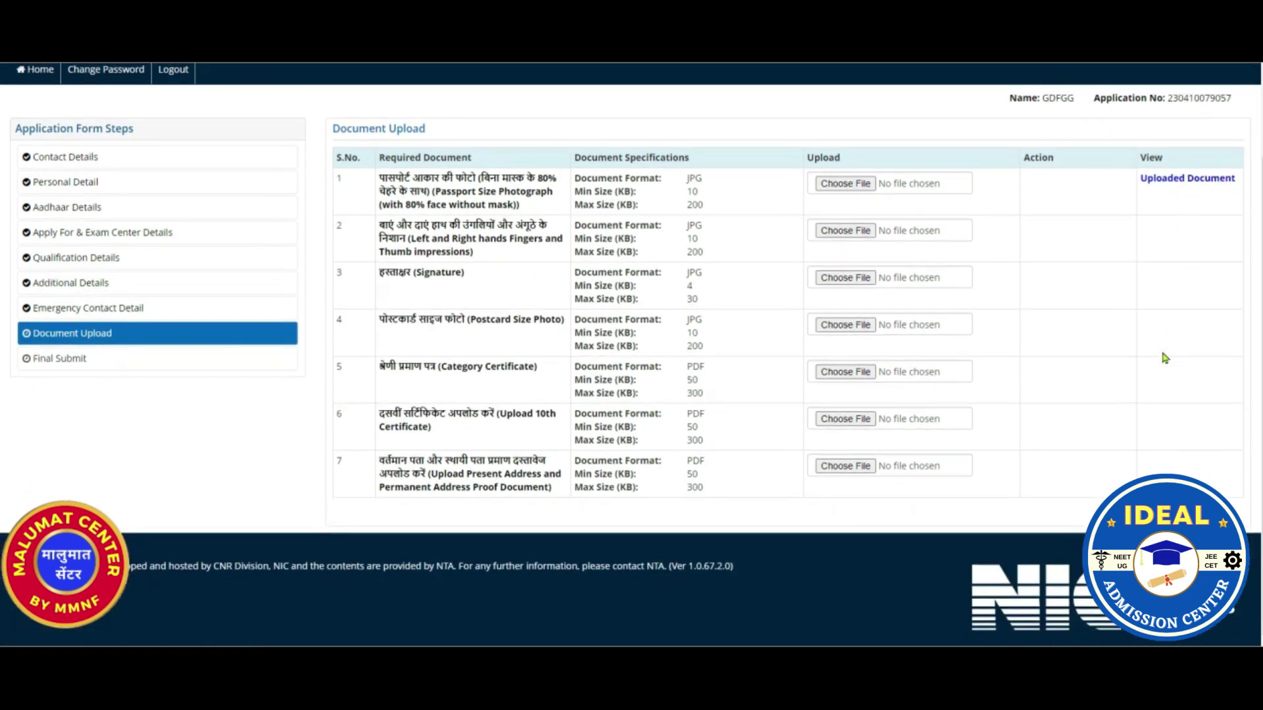
click(833, 231)
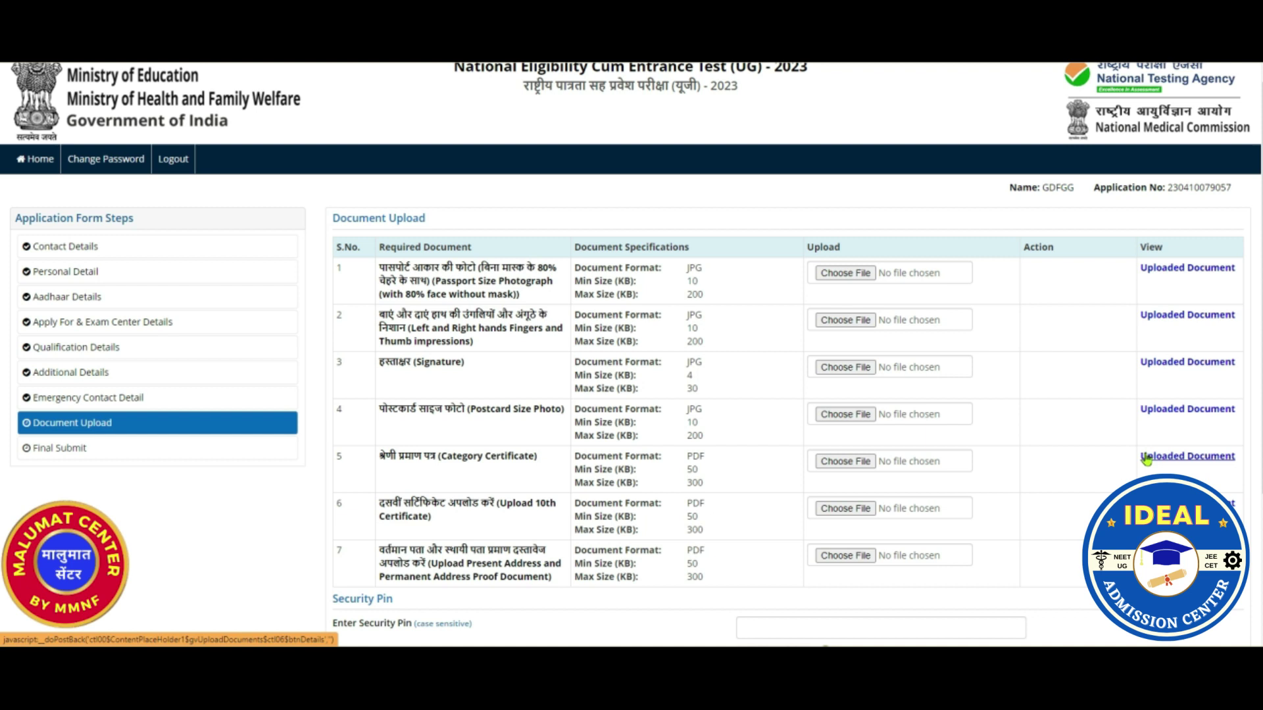
scroll(1148, 457, down, 3)
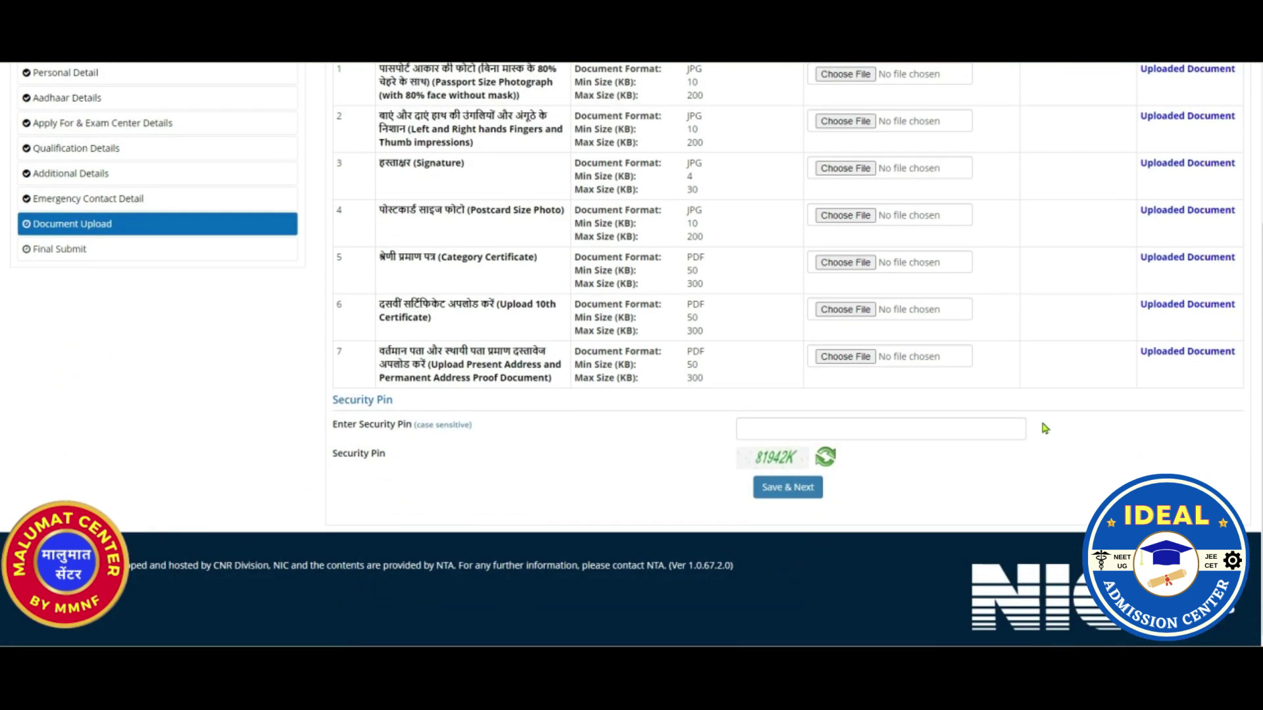
- Enter the security pin, save the document uploads, and dismiss the review notice for the application form
click(856, 431)
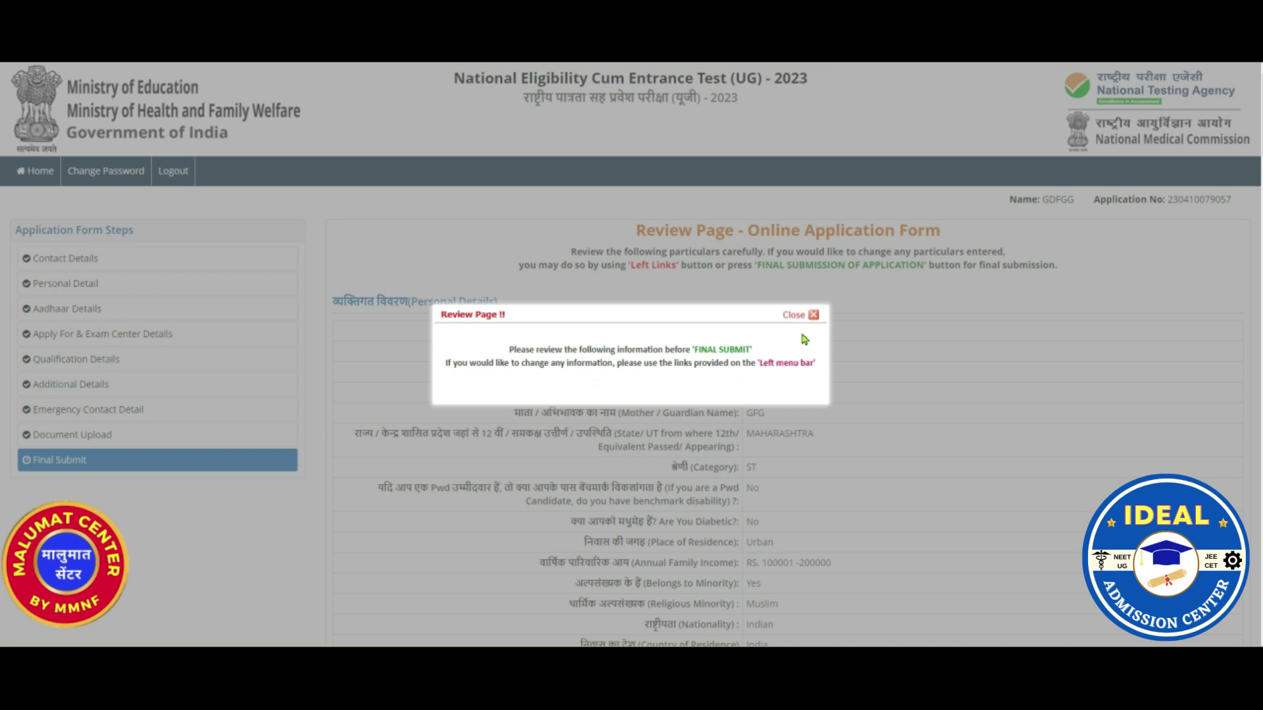
click(816, 316)
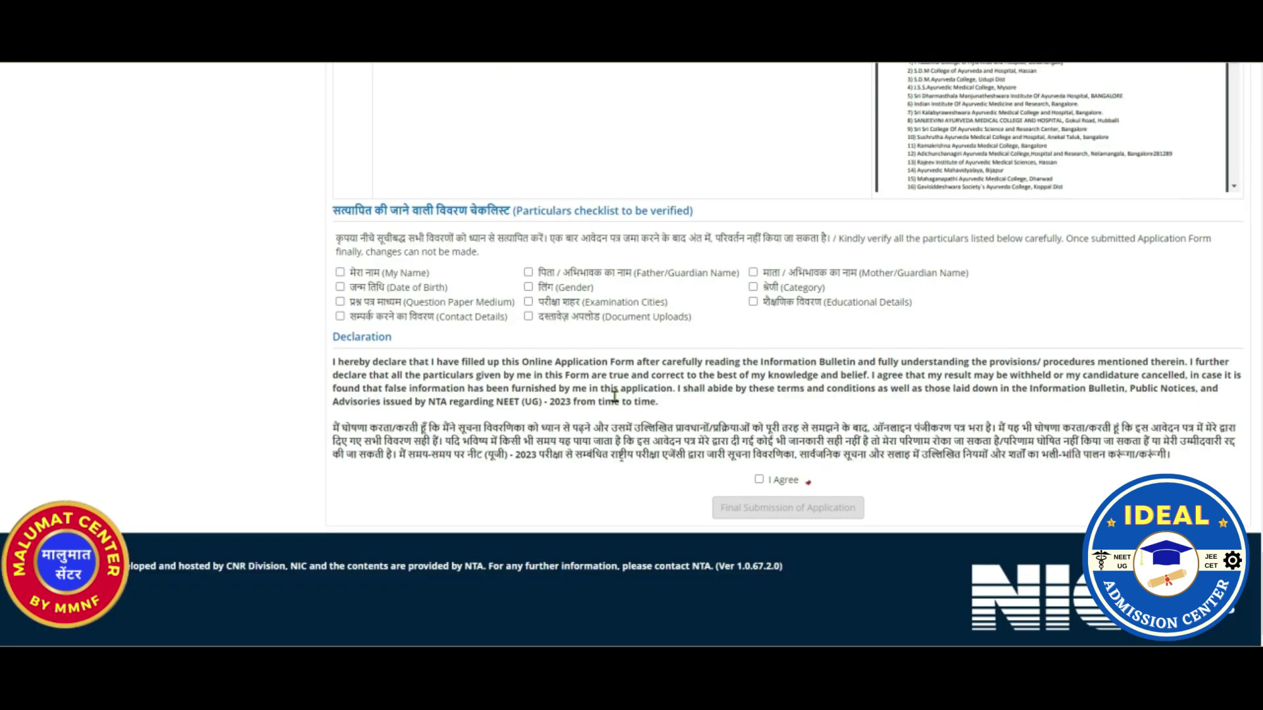
- Mark all the particulars in the verification checklist as verified, from My Name through Contact Details and Document Uploads
click(340, 273)
click(528, 272)
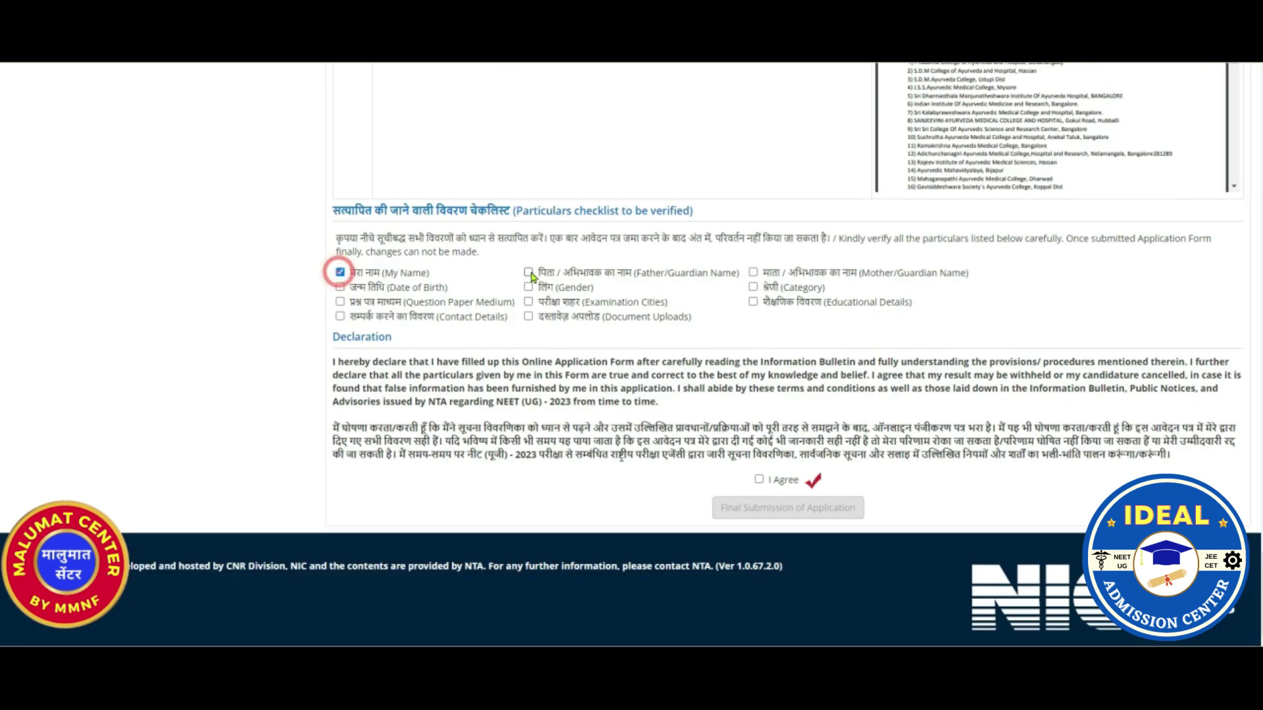
click(753, 273)
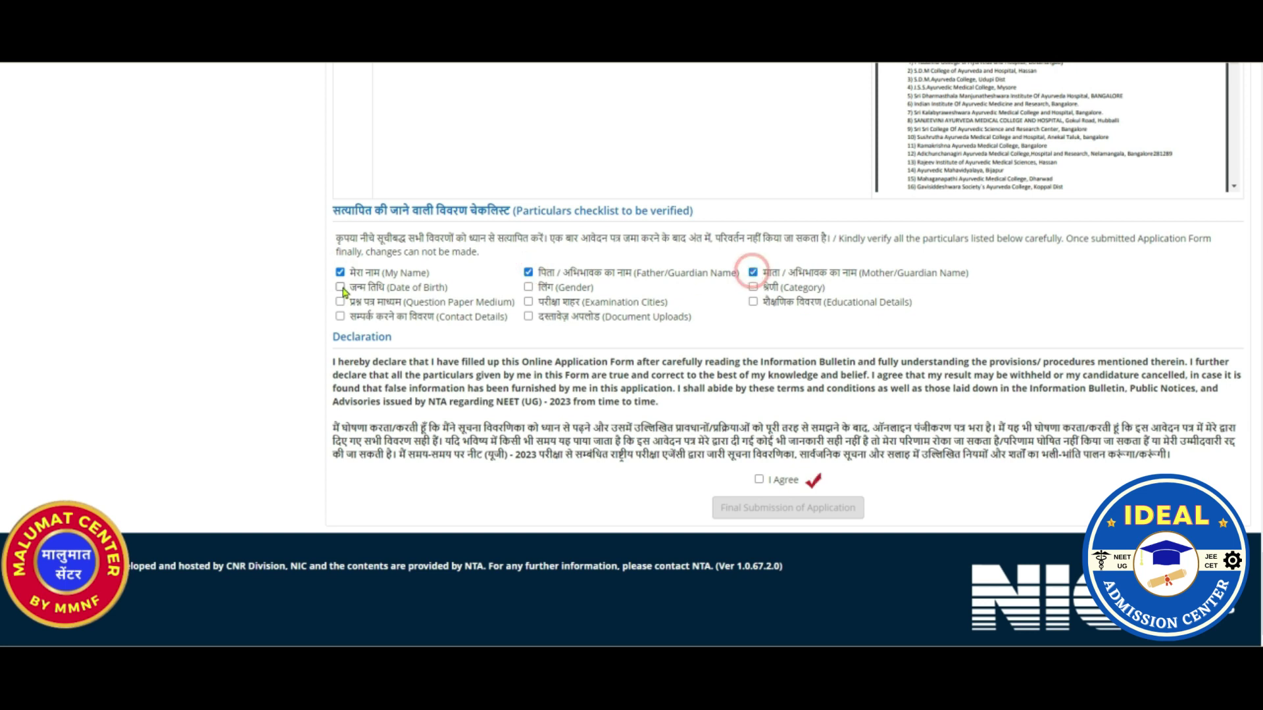
click(340, 287)
click(528, 287)
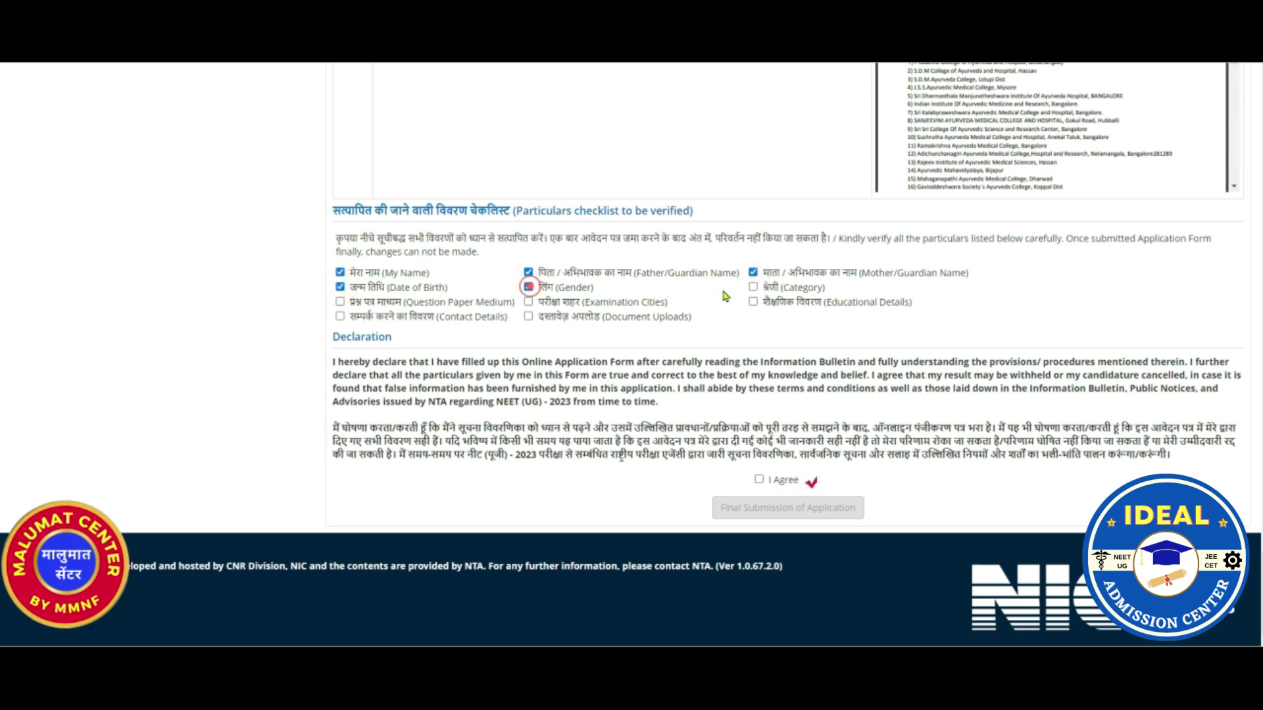
click(753, 288)
click(340, 302)
click(528, 303)
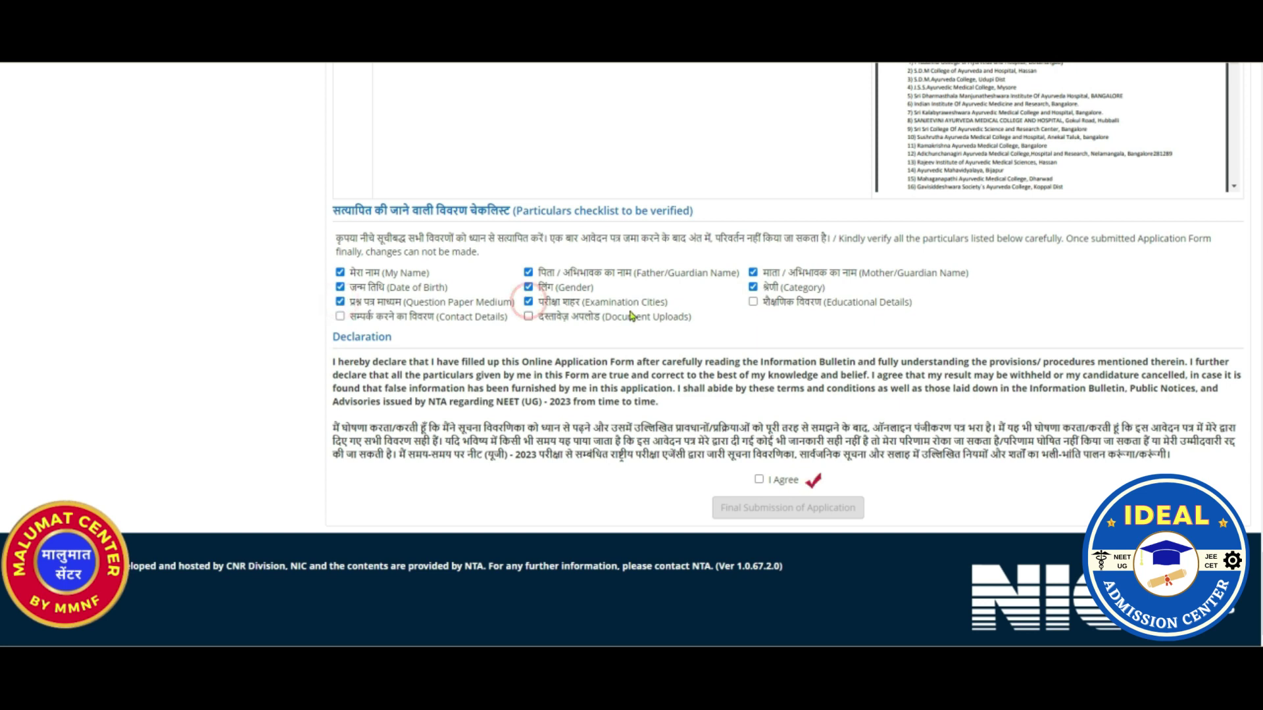
click(753, 302)
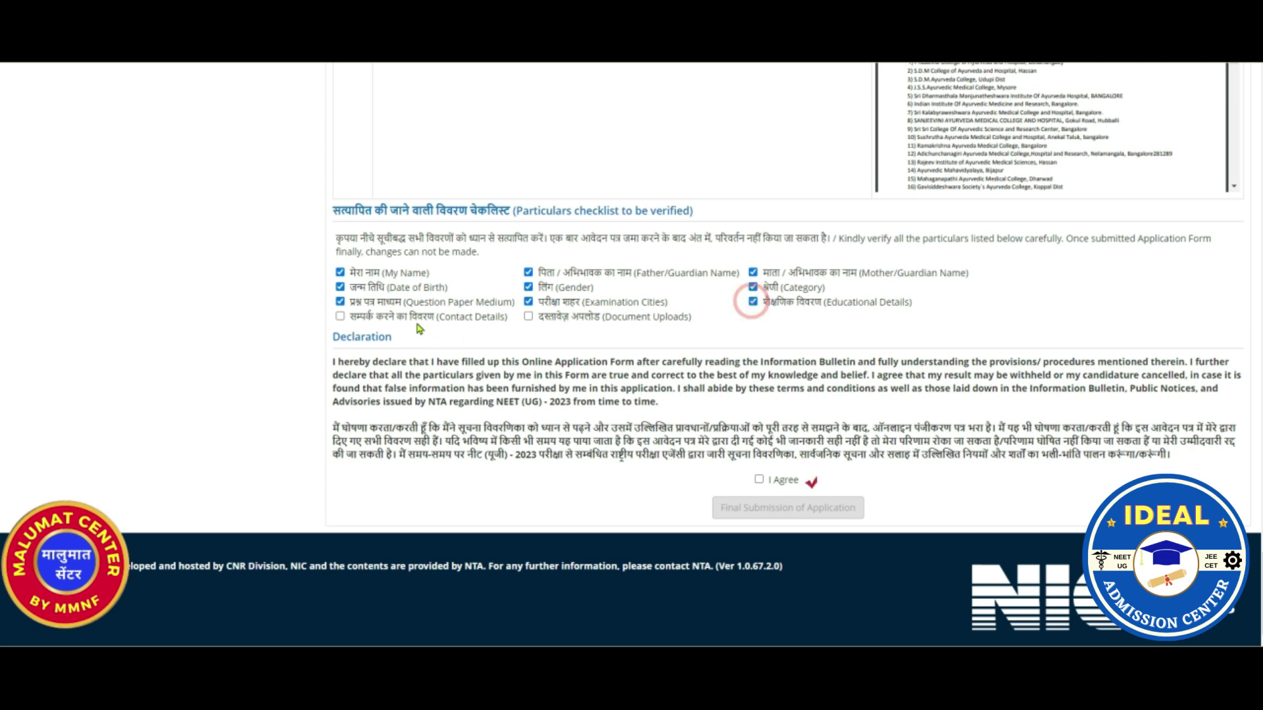
click(340, 317)
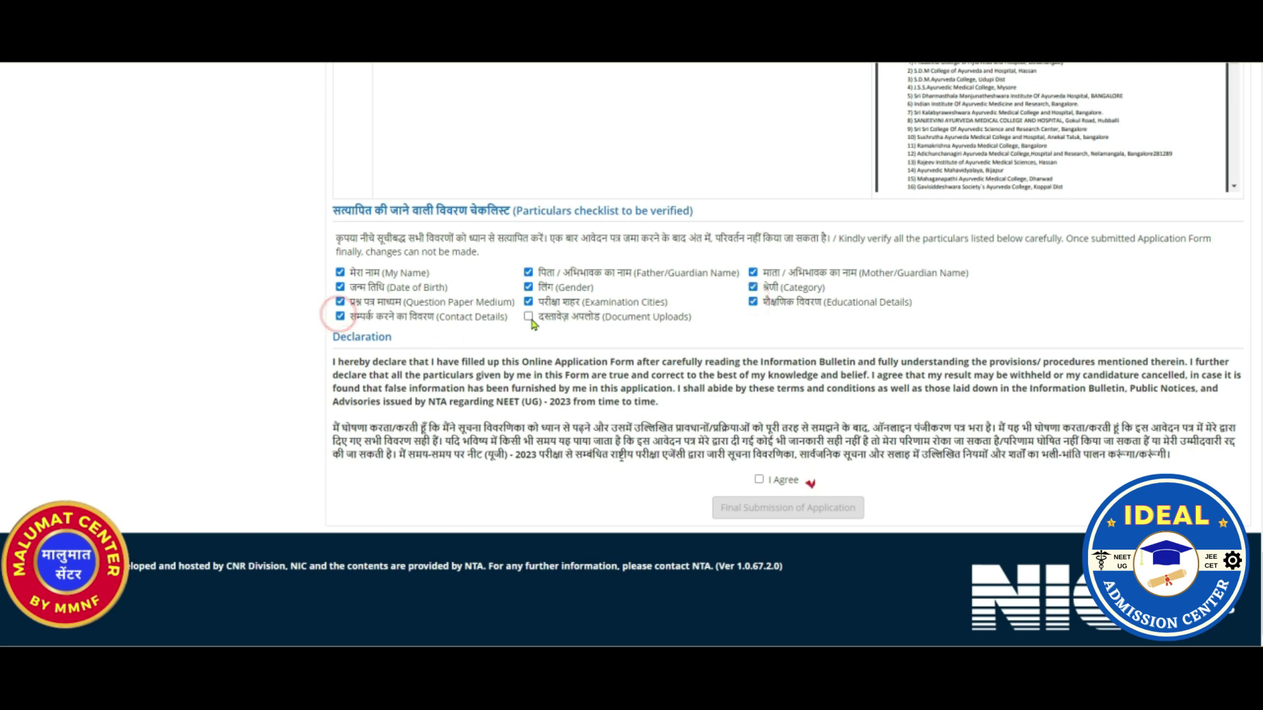
click(529, 317)
- Agree to the declaration and make the final submission of the application form, confirming it
click(758, 481)
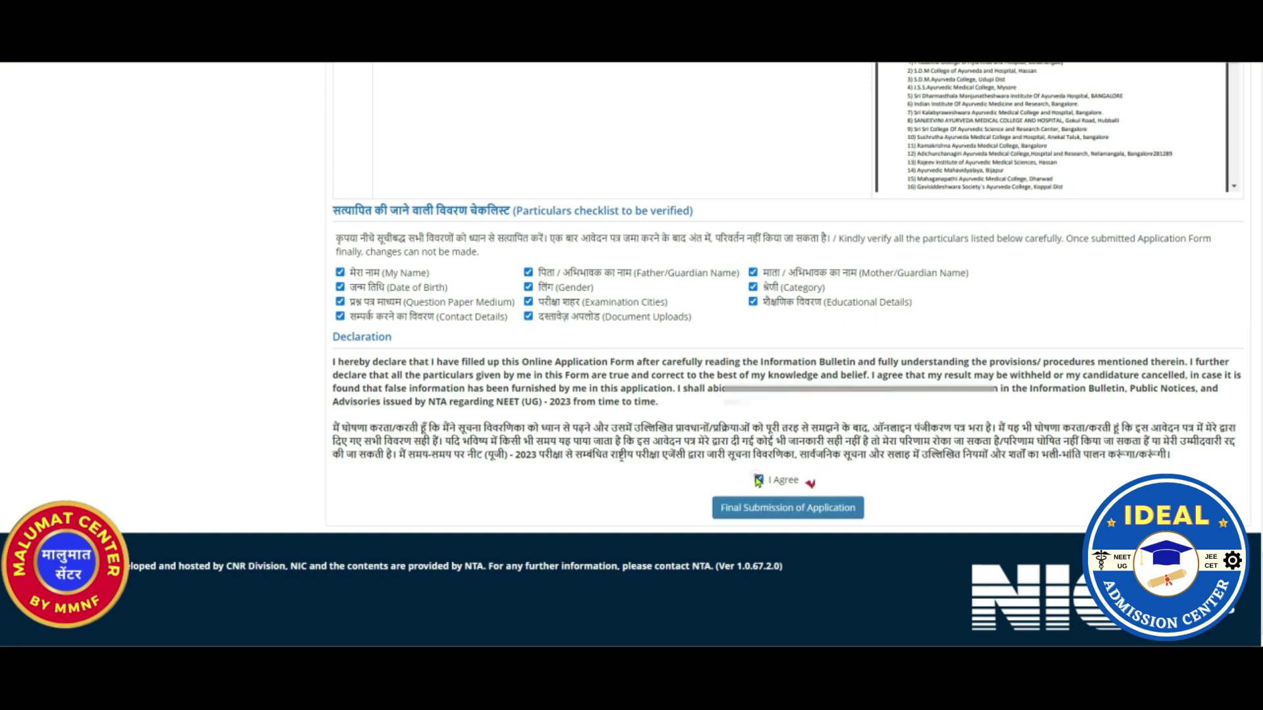
click(774, 513)
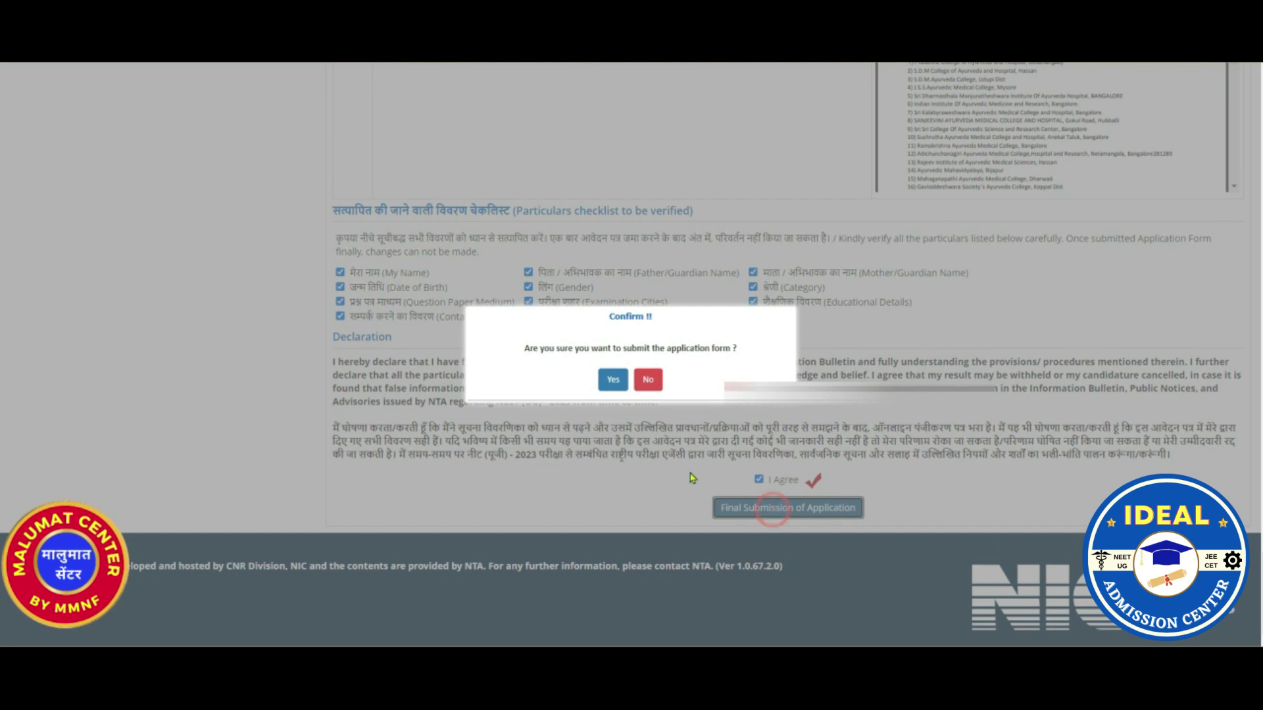
click(614, 385)
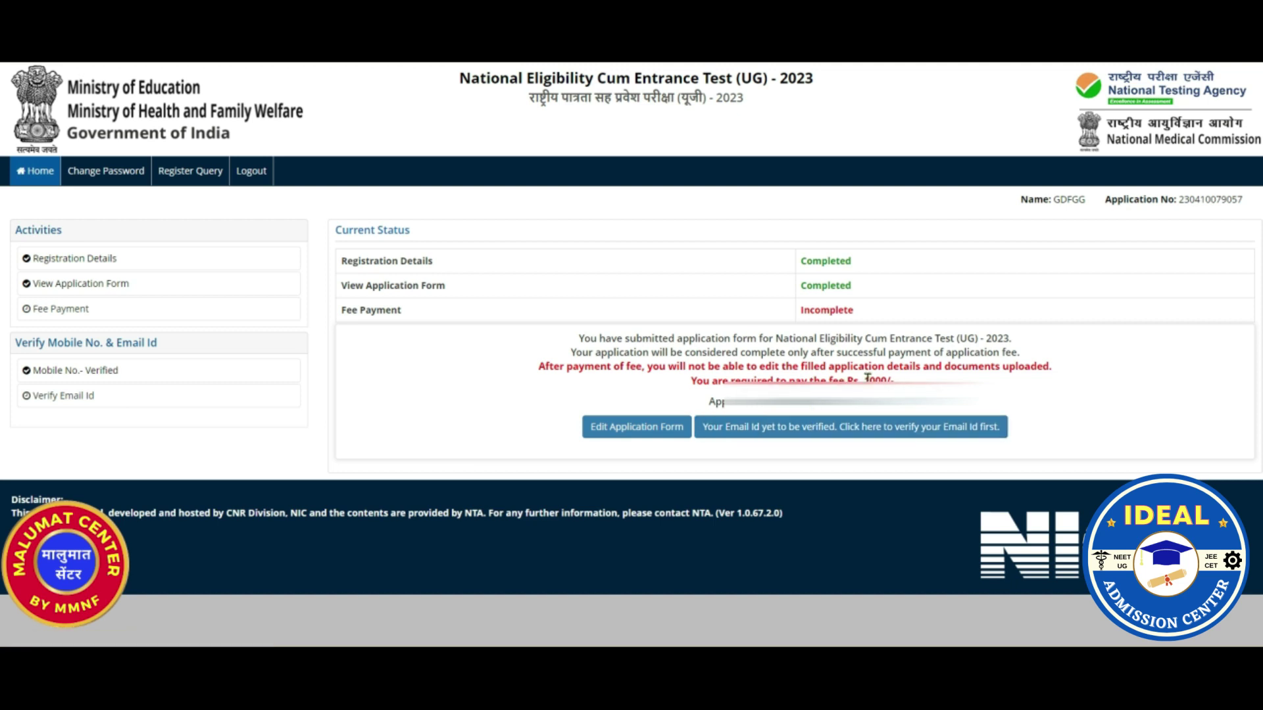
- Verify the registered email ID and return to the application's home page
click(707, 426)
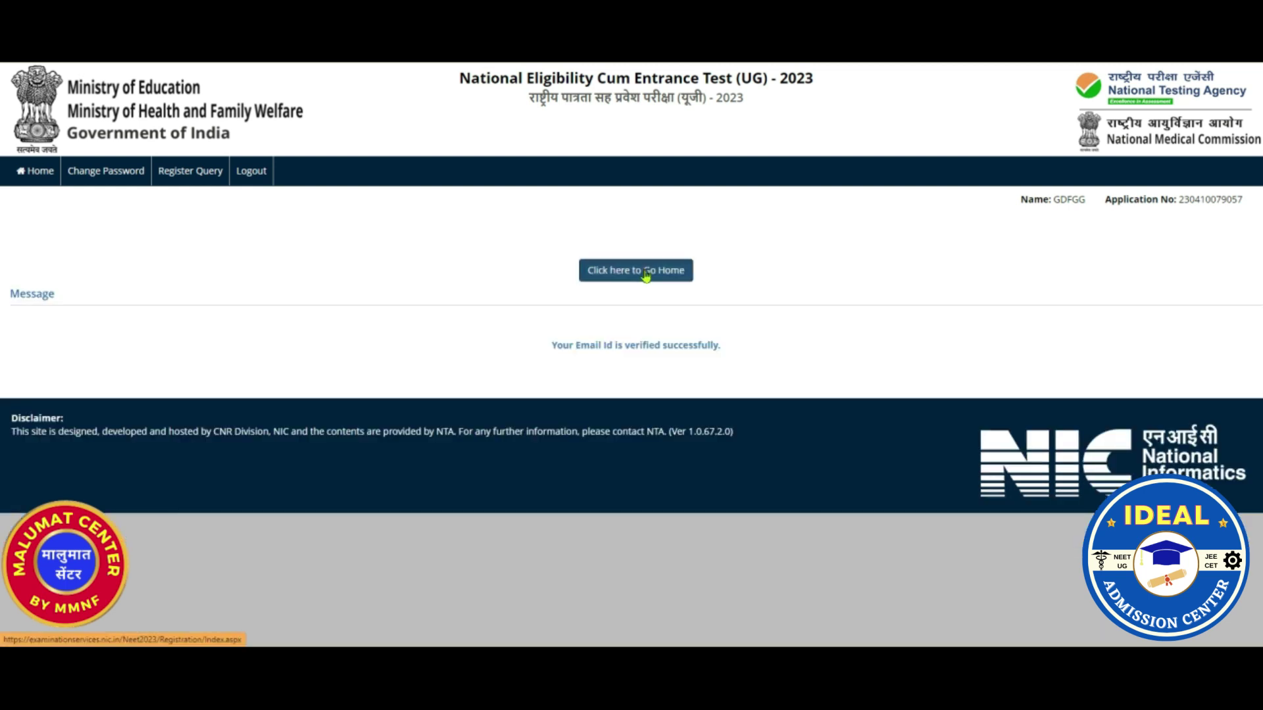
click(643, 272)
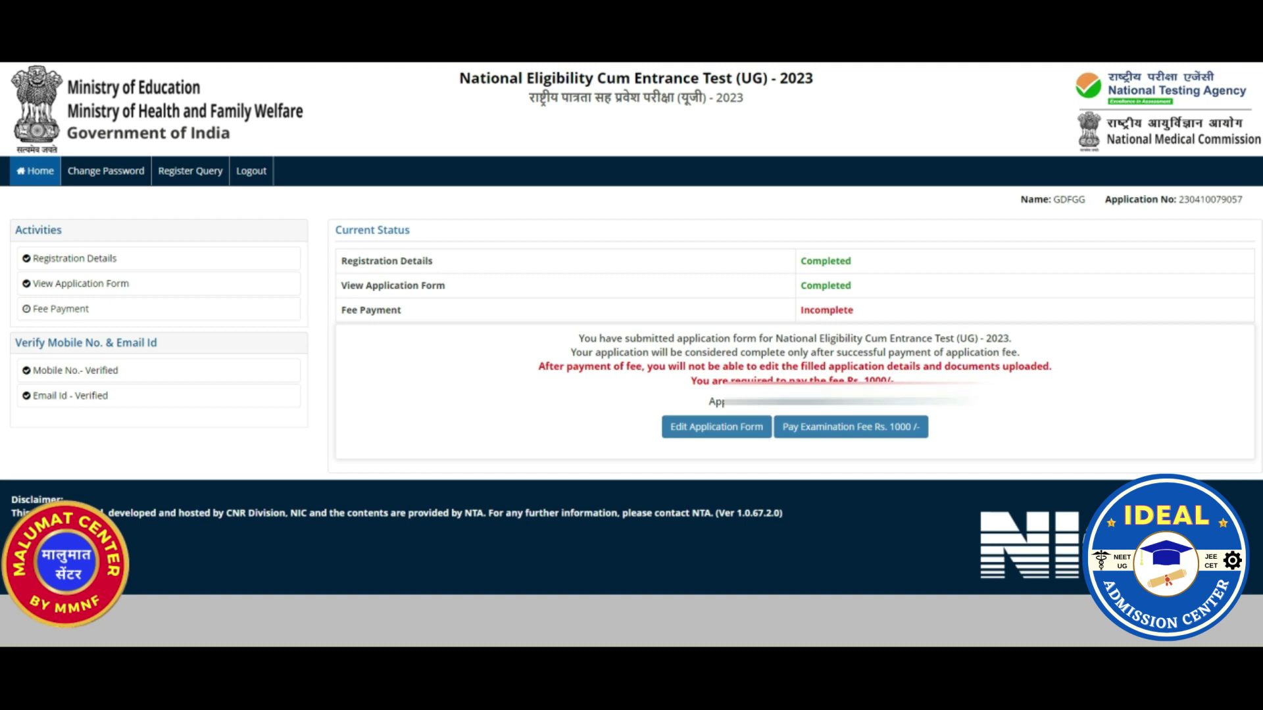
- Start the Rs. 1000 examination fee payment with Online Payment as the mode, and confirm going for fee payment
click(848, 429)
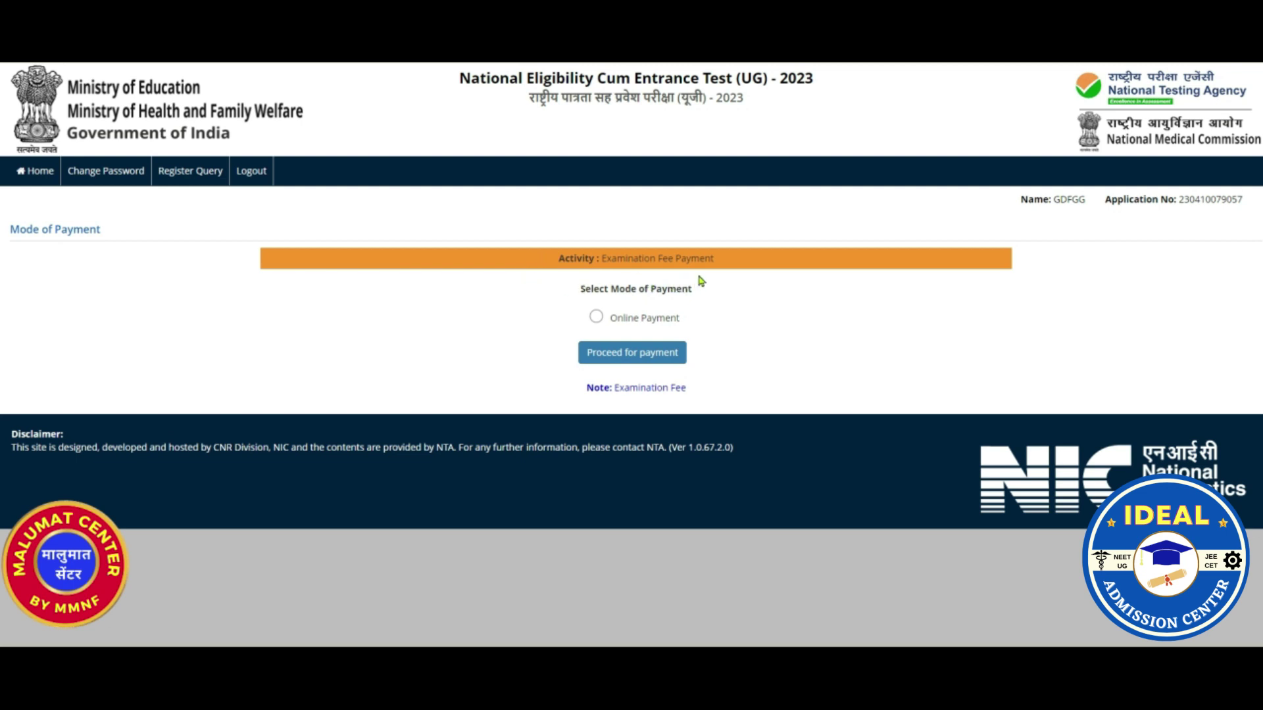
click(597, 319)
click(626, 358)
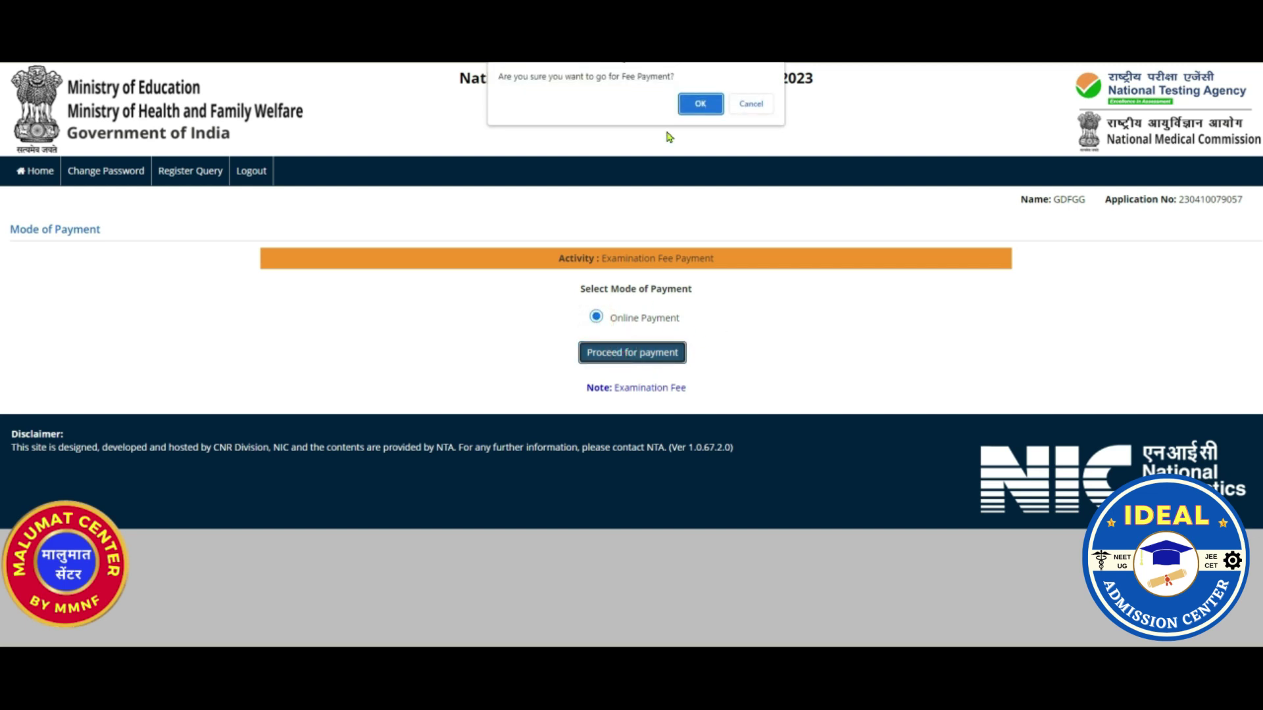
click(700, 104)
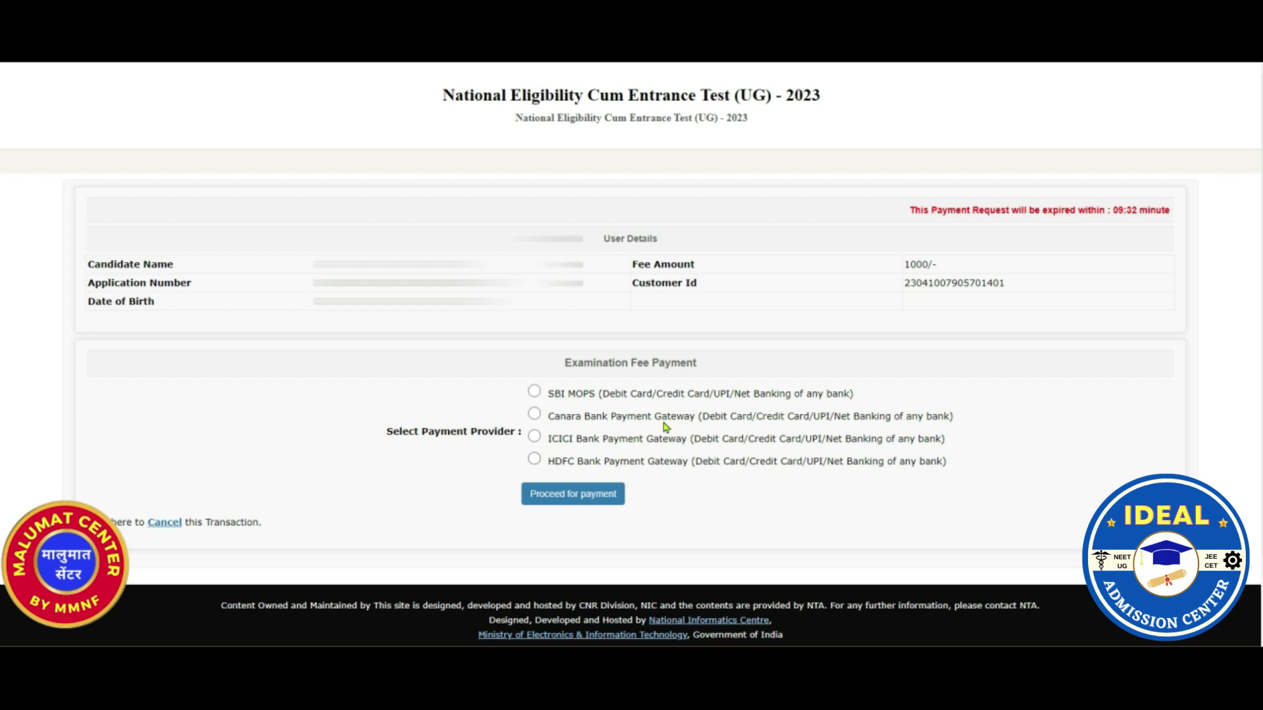
- Proceed with HDFC Bank Payment Gateway as the payment provider and choose to pay with UPI
click(534, 461)
click(558, 498)
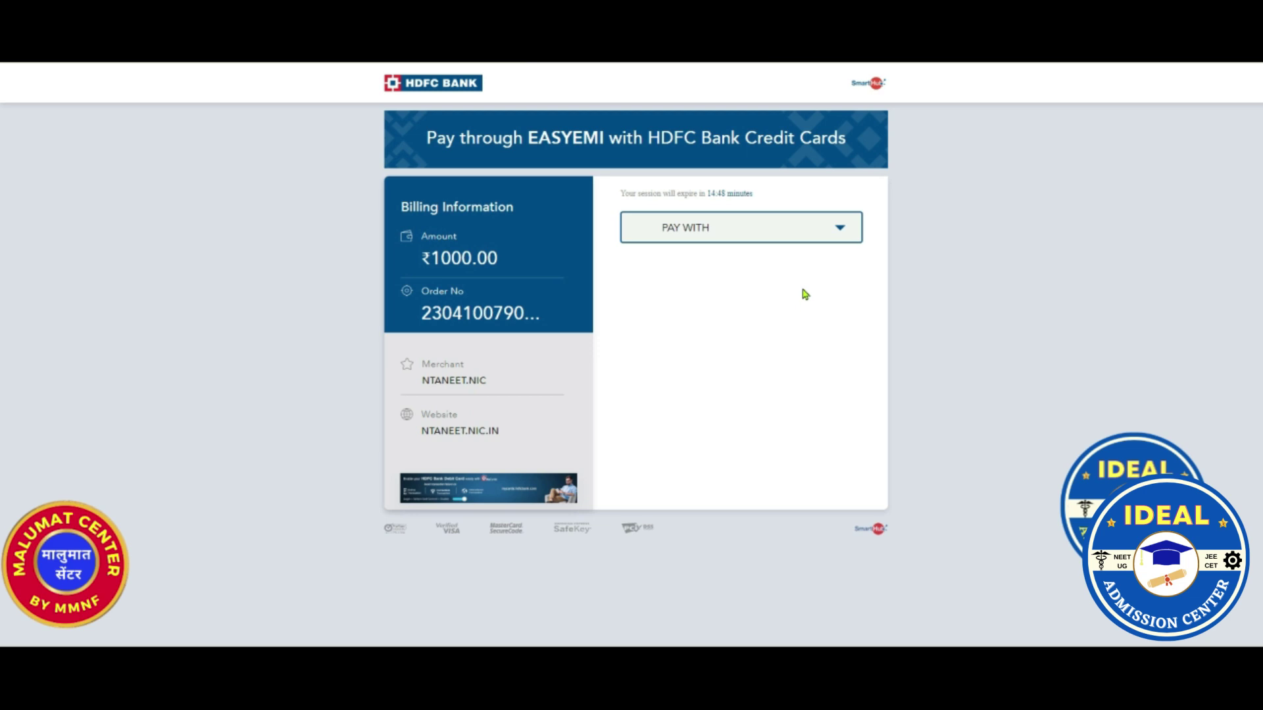
click(836, 228)
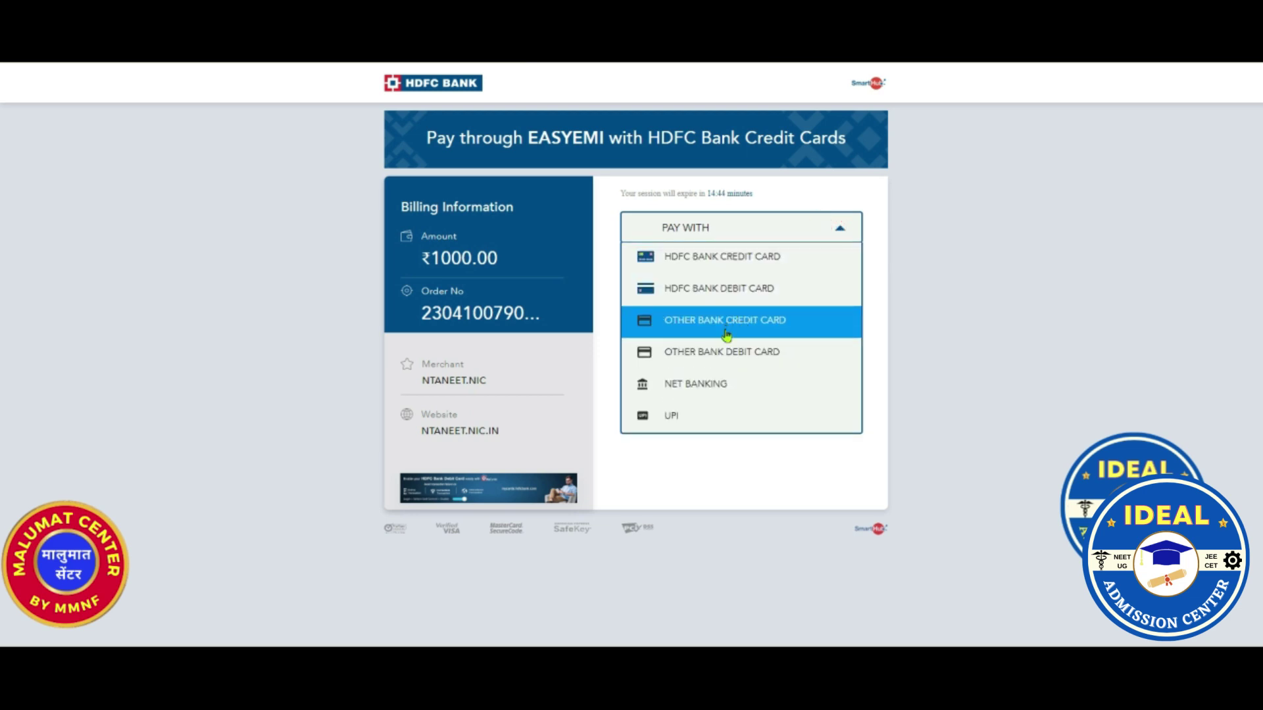
click(691, 413)
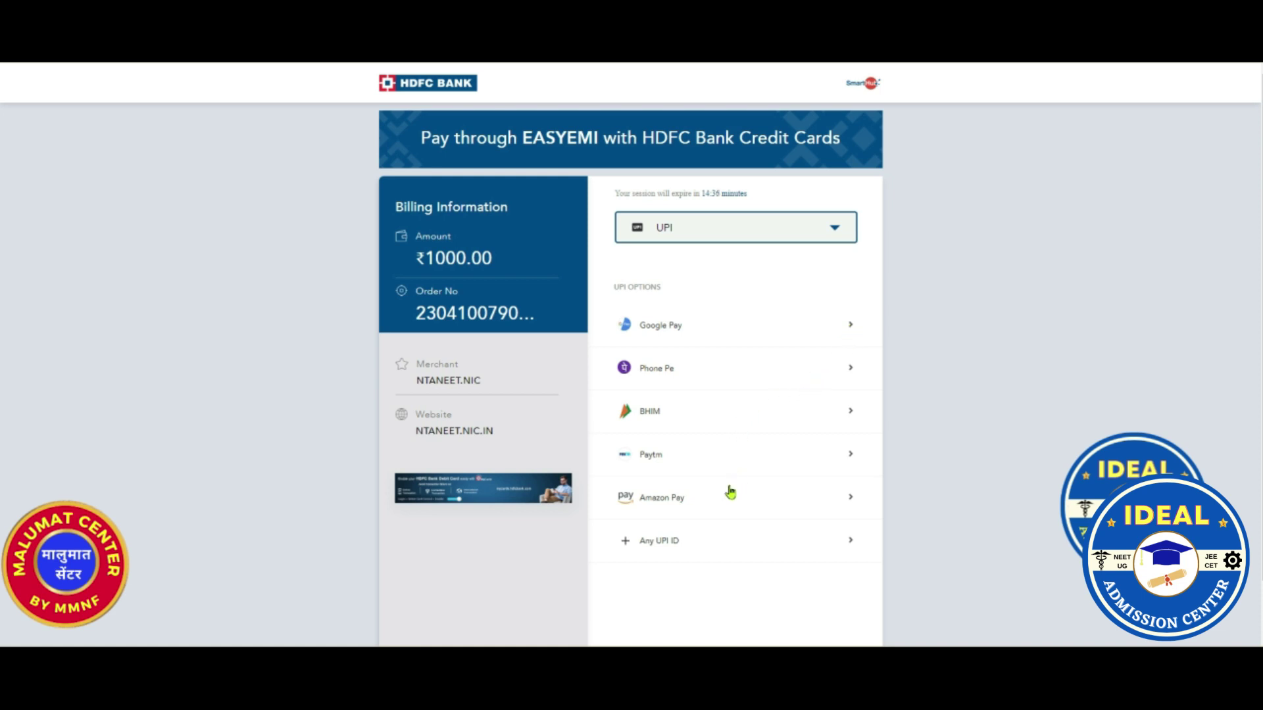
- Select Google Pay as the UPI option, enter the UPI ID, and complete the examination fee payment
click(849, 325)
click(849, 328)
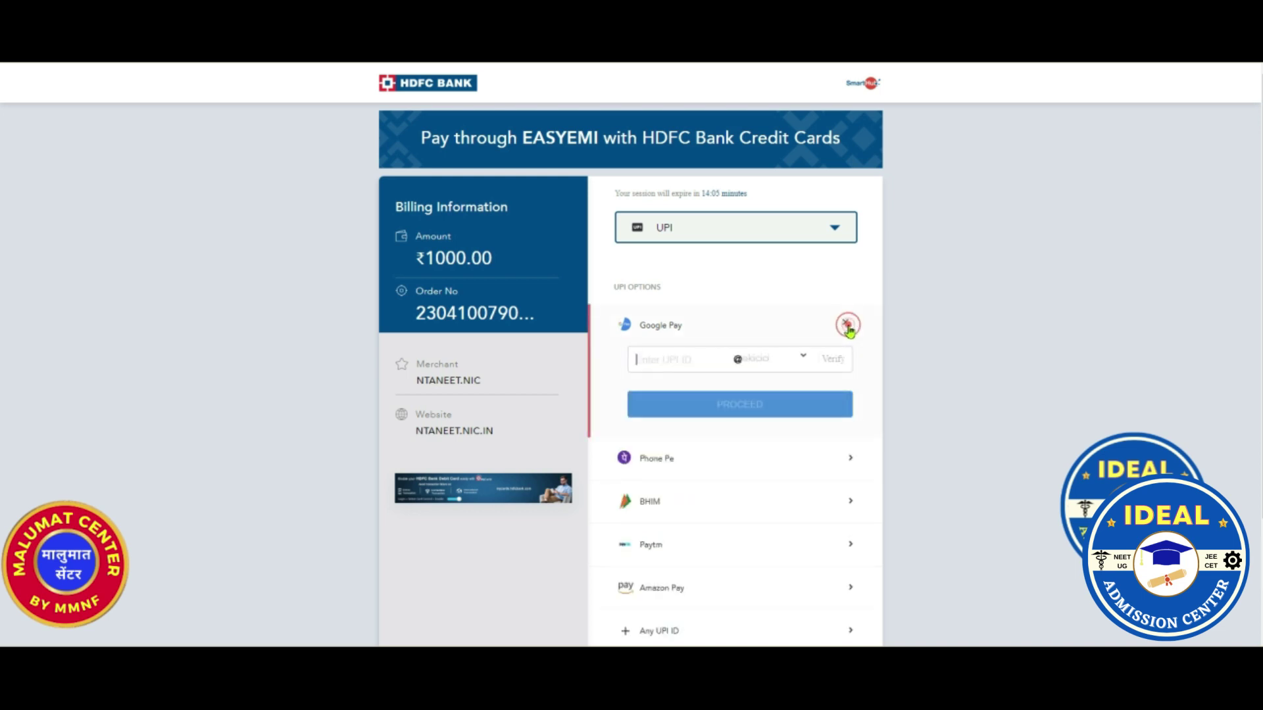
click(648, 357)
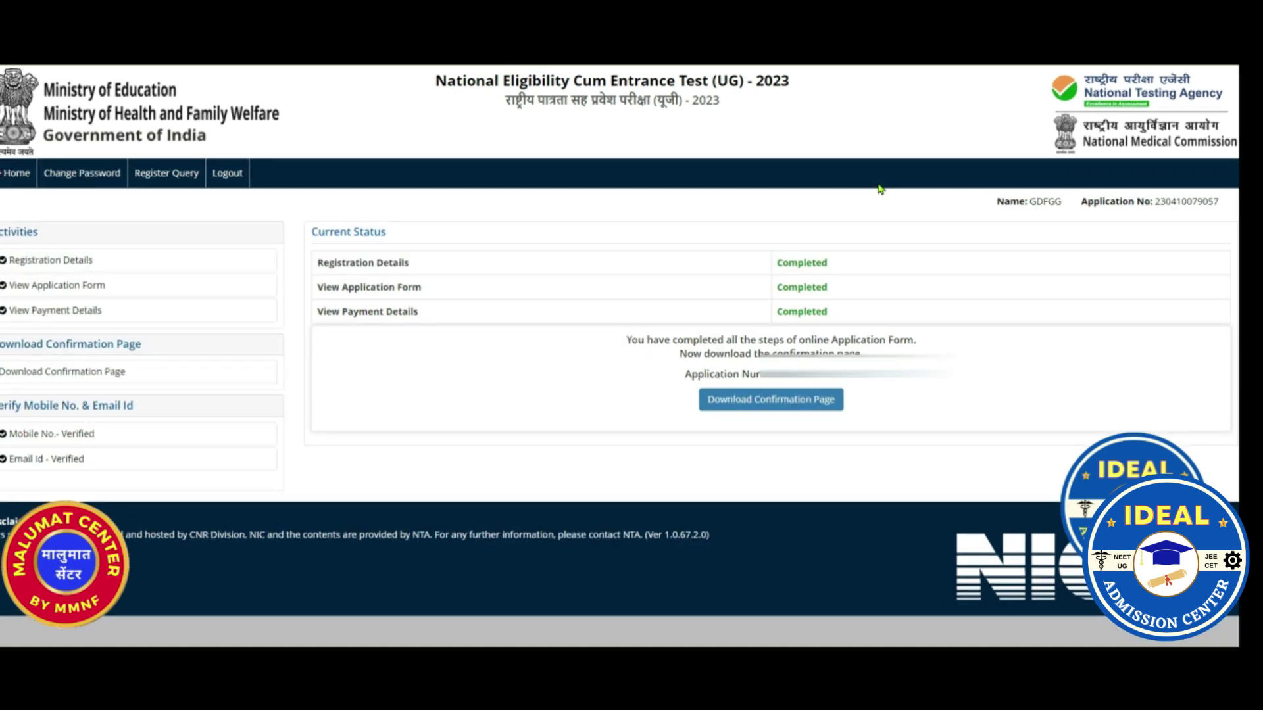
- Open the confirmation page, look through the application details, and download the confirmation page
click(768, 402)
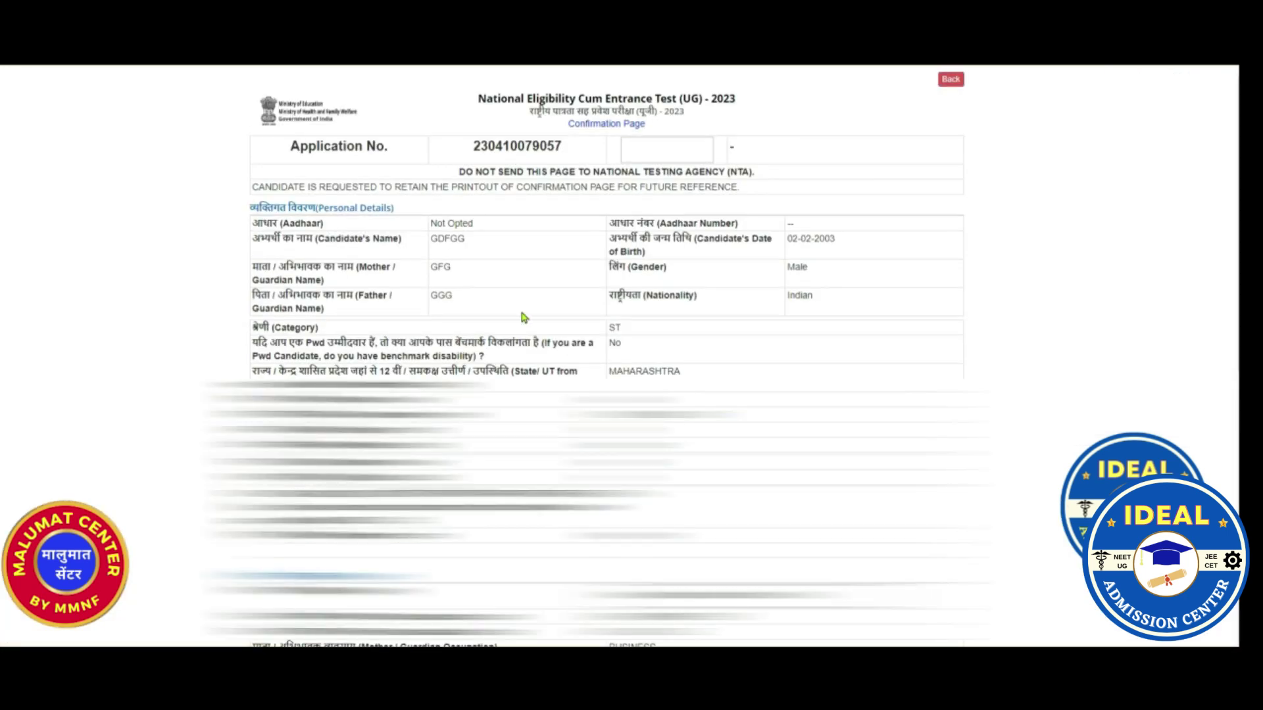
scroll(525, 318, down, 8)
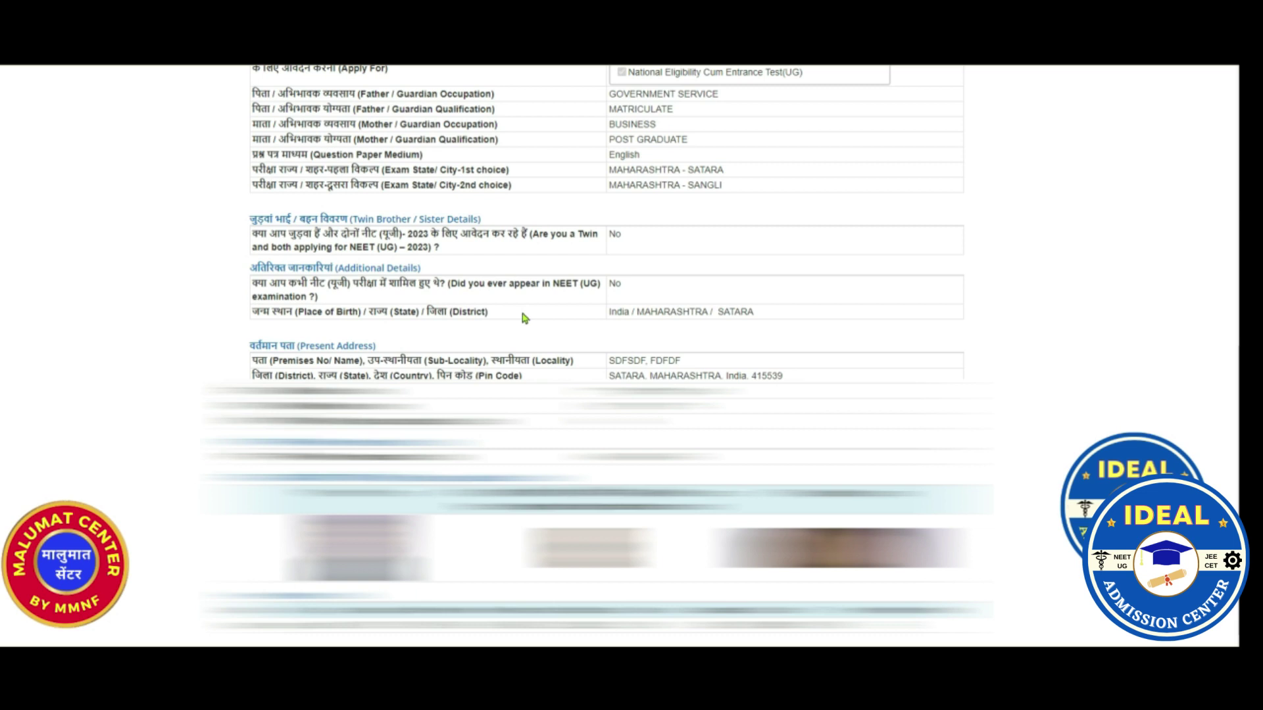
scroll(524, 318, up, 8)
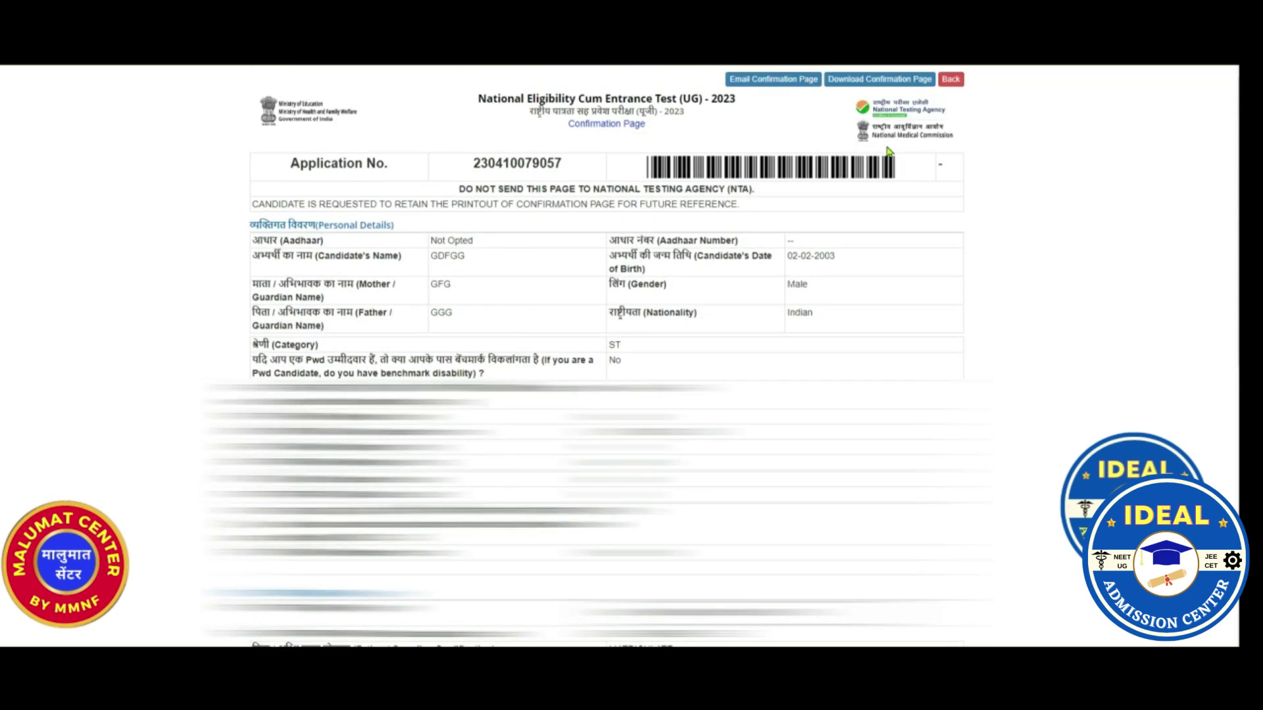
click(888, 85)
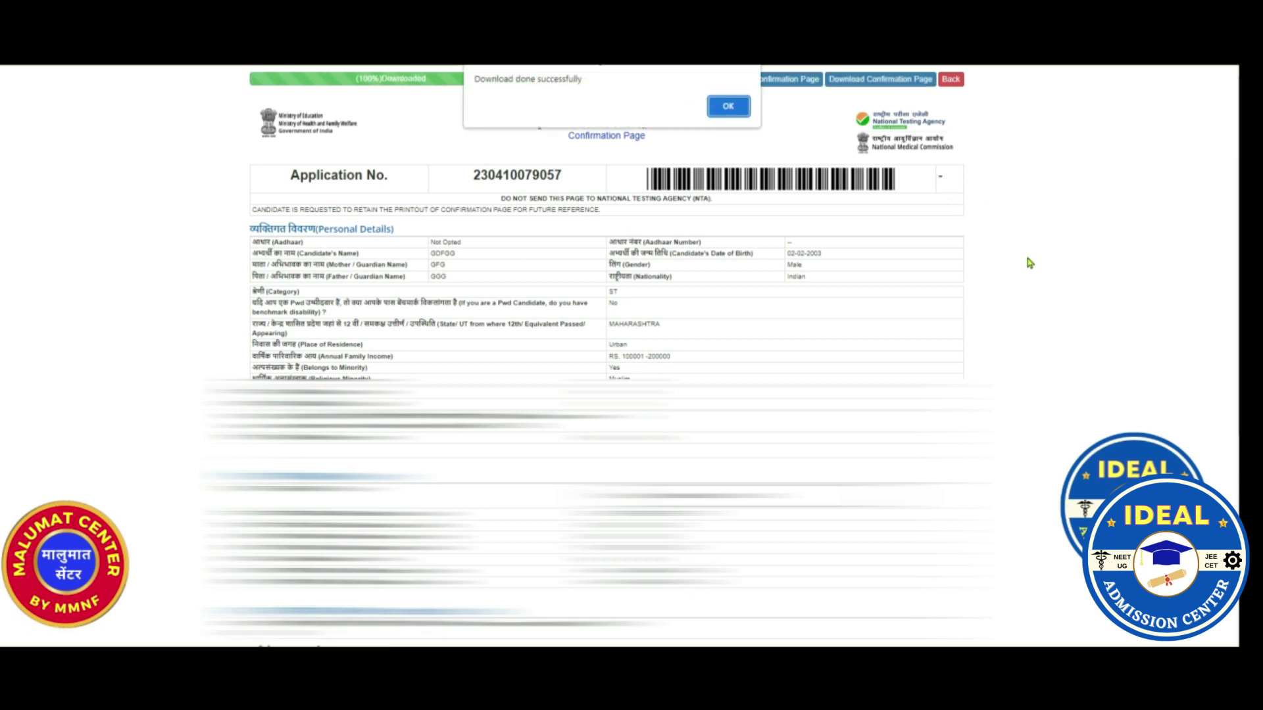
click(727, 108)
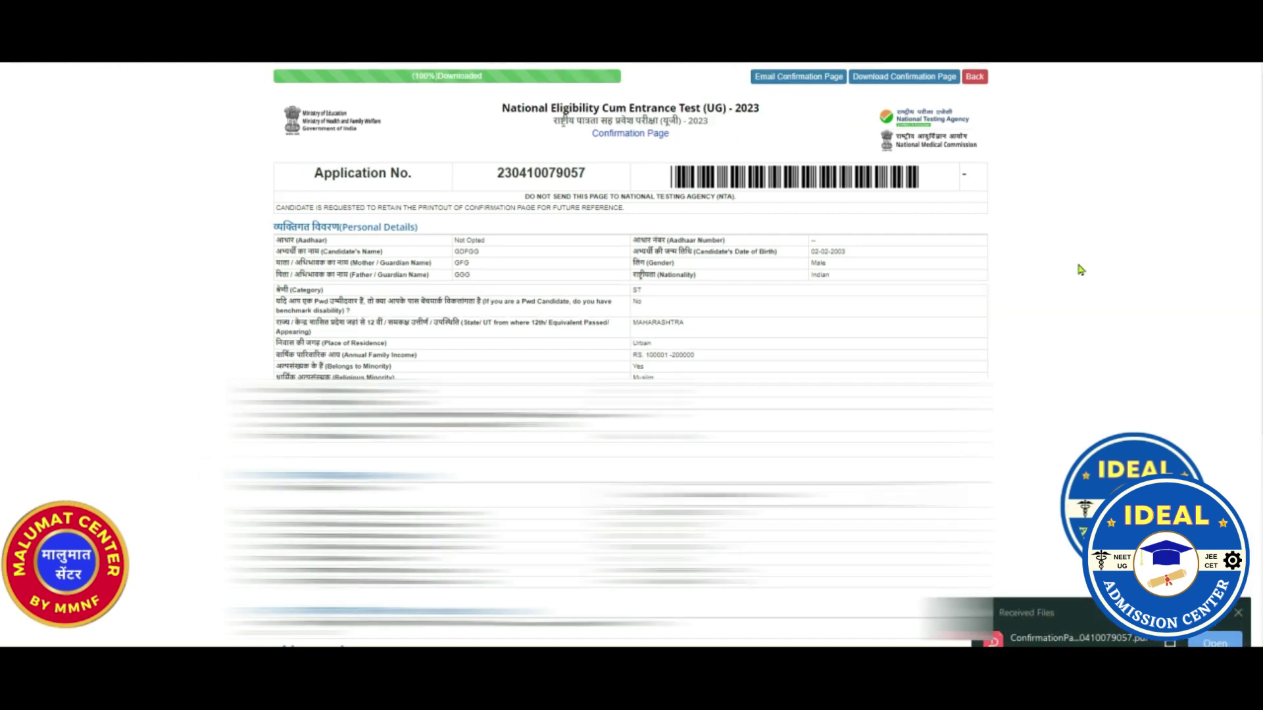